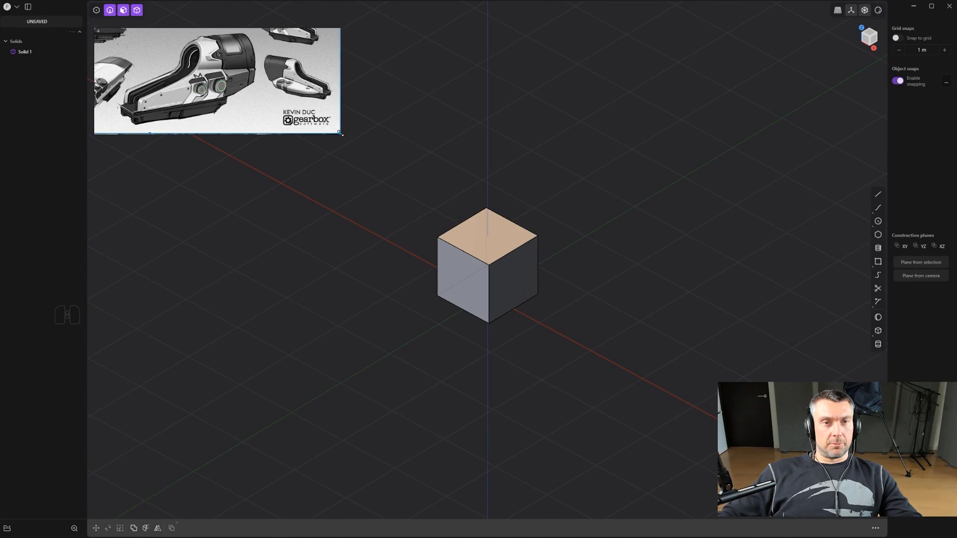
Narrow the reference image to frame the main weapon part, and delete the default cube.
{"action": "left_click_drag", "start_coordinate": [340, 133], "coordinate": [264, 131]}
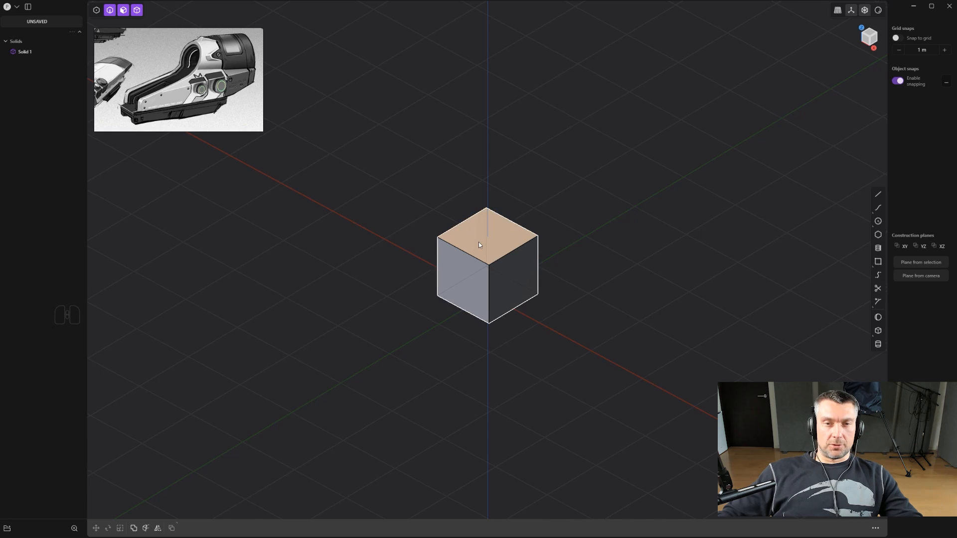
{"action": "middle_click_drag", "start_coordinate": [556, 252], "coordinate": [632, 217], "text": "alt"}
{"action": "left_click", "coordinate": [524, 277]}
{"action": "key", "text": "x"}
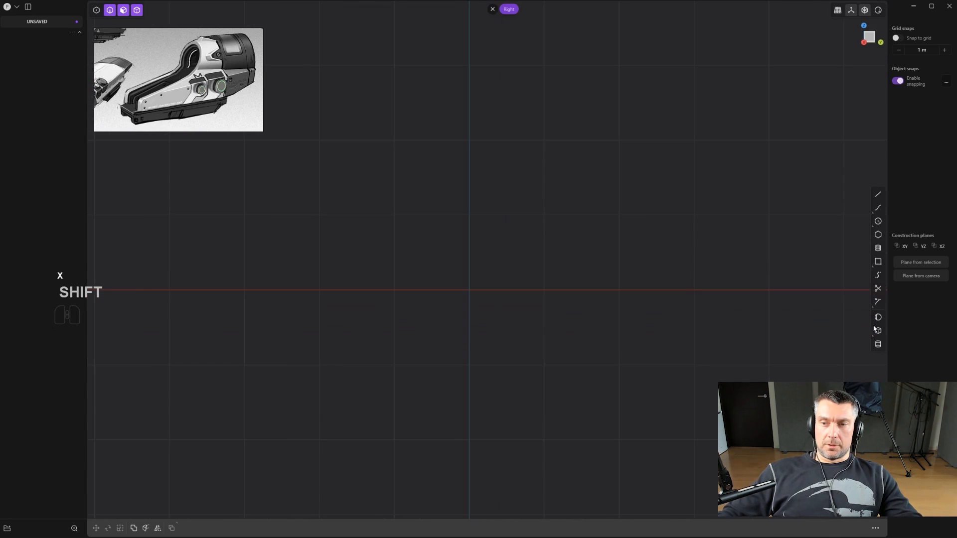
{"action": "scroll", "coordinate": [486, 263], "scroll_direction": "down", "scroll_amount": 3}
{"action": "middle_click_drag", "start_coordinate": [485, 263], "coordinate": [506, 251], "text": "shift"}
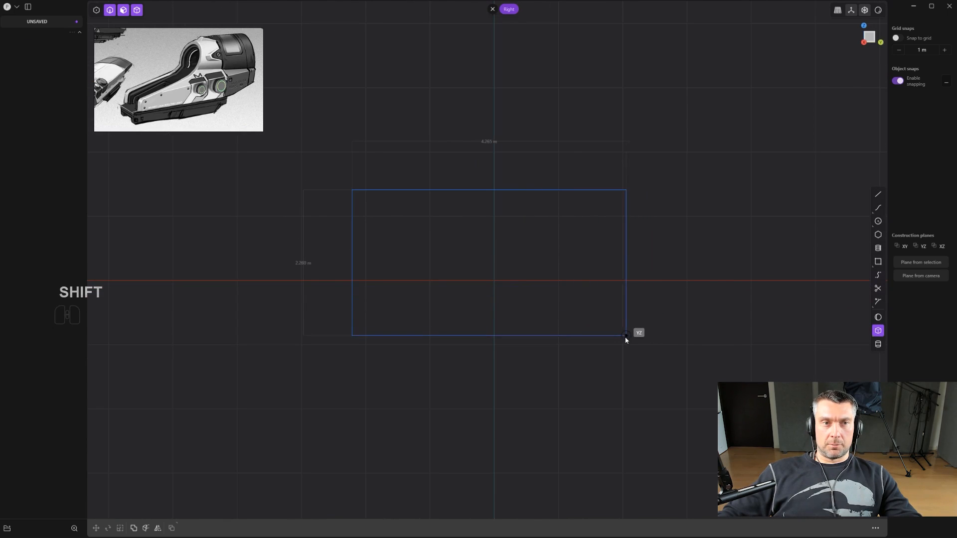
{"action": "left_click", "coordinate": [613, 344]}
{"action": "middle_click_drag", "start_coordinate": [611, 344], "coordinate": [544, 271]}
{"action": "mouse_move", "coordinate": [526, 247]}
{"action": "left_mouse_down"}
{"action": "mouse_move", "coordinate": [505, 244]}
{"action": "mouse_move", "coordinate": [522, 239]}
{"action": "left_mouse_up"}
{"action": "key", "text": "Tab"}
{"action": "key", "text": "Tab"}
{"action": "key", "text": "Tab"}
{"action": "right_click", "coordinate": [522, 240]}
{"action": "key", "text": "ctrl+z"}
Sketch a wide rectangle around the origin on the YZ plane in the right view.
{"action": "scroll", "coordinate": [522, 242], "scroll_direction": "down", "scroll_amount": 1}
{"action": "middle_click_drag", "start_coordinate": [545, 242], "coordinate": [564, 245], "text": "alt"}
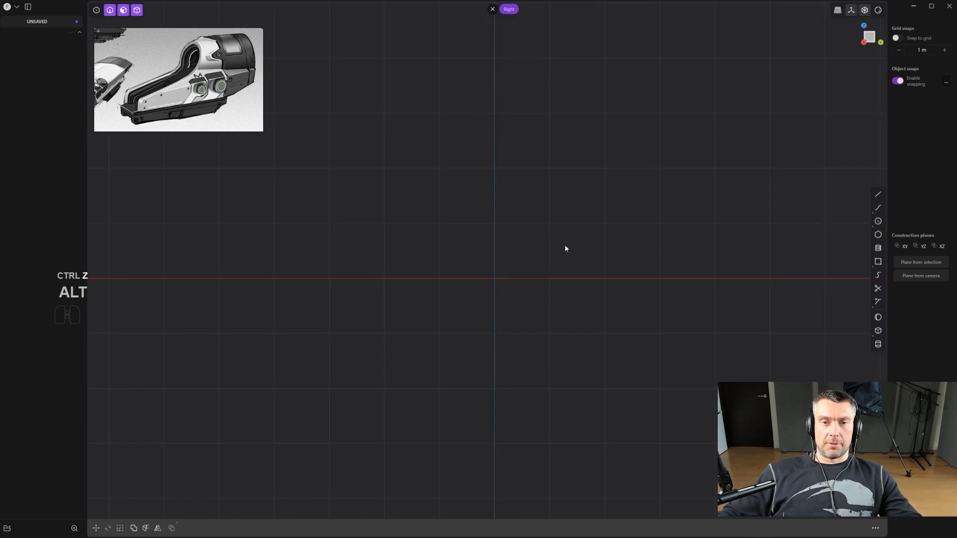
{"action": "middle_click_drag", "start_coordinate": [742, 255], "coordinate": [781, 251], "text": "shift"}
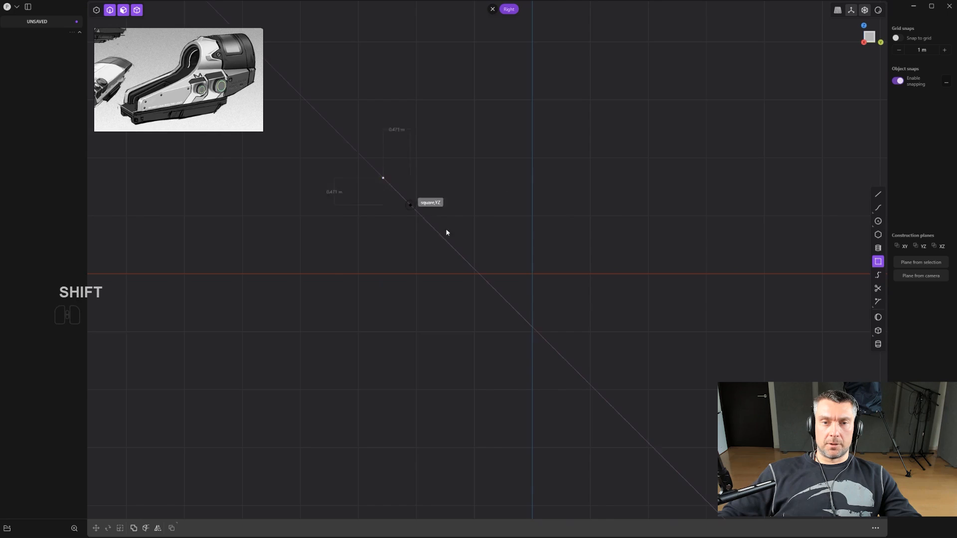
{"action": "left_click", "coordinate": [678, 355]}
{"action": "middle_click_drag", "start_coordinate": [677, 355], "coordinate": [535, 291]}
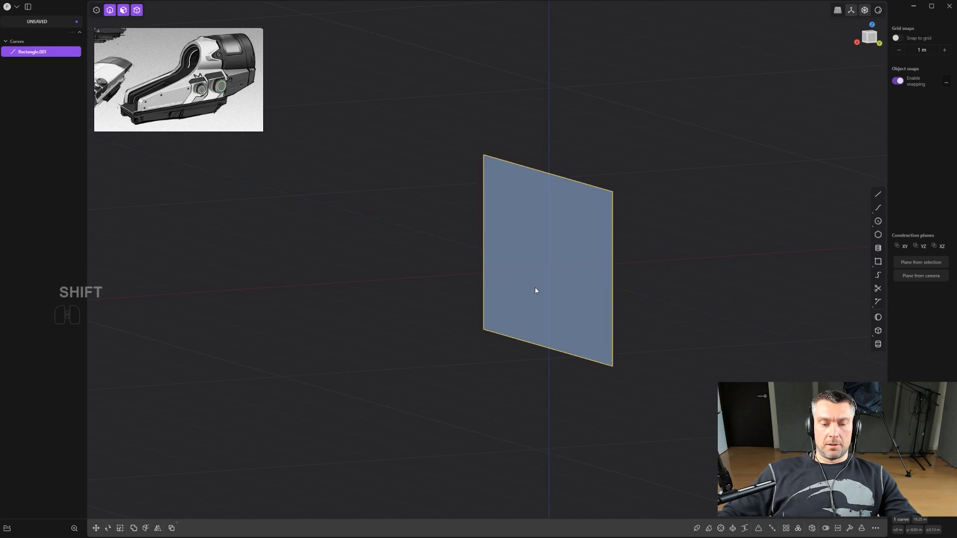
Extrude the rectangle's region symmetrically, about 0.72 m to each side, to form a solid block.
{"action": "key", "text": "3"}
{"action": "left_click", "coordinate": [563, 256]}
{"action": "middle_click_drag", "start_coordinate": [565, 255], "coordinate": [606, 259]}
{"action": "left_click_drag", "start_coordinate": [609, 251], "coordinate": [570, 253]}
{"action": "key", "text": "Tab"}
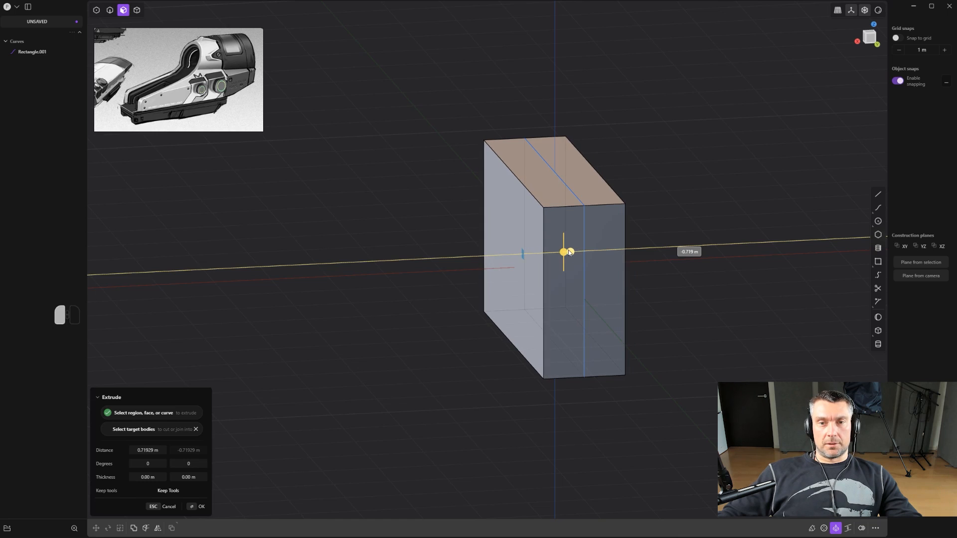
{"action": "middle_click_drag", "start_coordinate": [513, 257], "coordinate": [542, 259], "text": "alt"}
{"action": "right_click", "coordinate": [604, 247]}
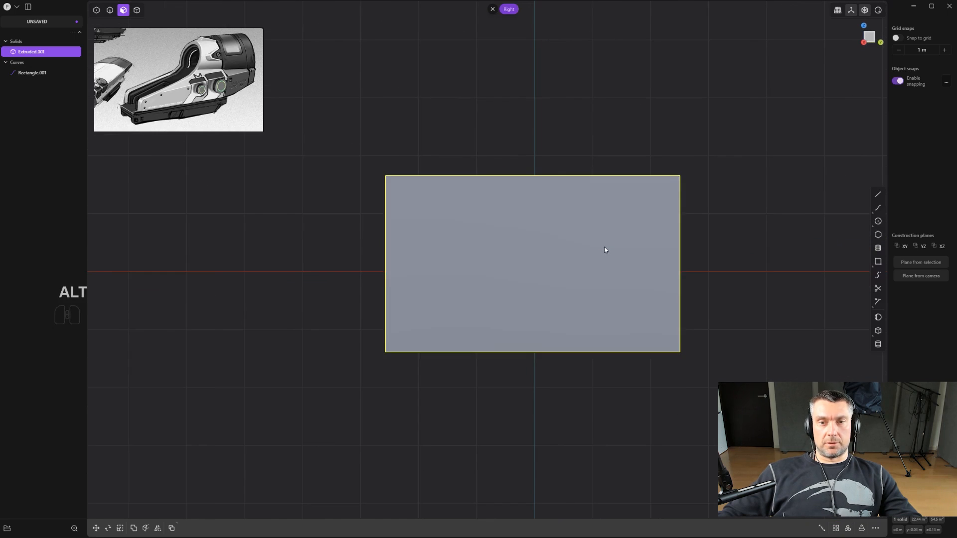
Delete the leftover rectangle curve, keeping only the extruded block.
{"action": "middle_click_drag", "start_coordinate": [604, 247], "coordinate": [541, 247], "text": "alt"}
{"action": "key", "text": "2"}
{"action": "left_click", "coordinate": [701, 233]}
{"action": "key", "text": "x"}
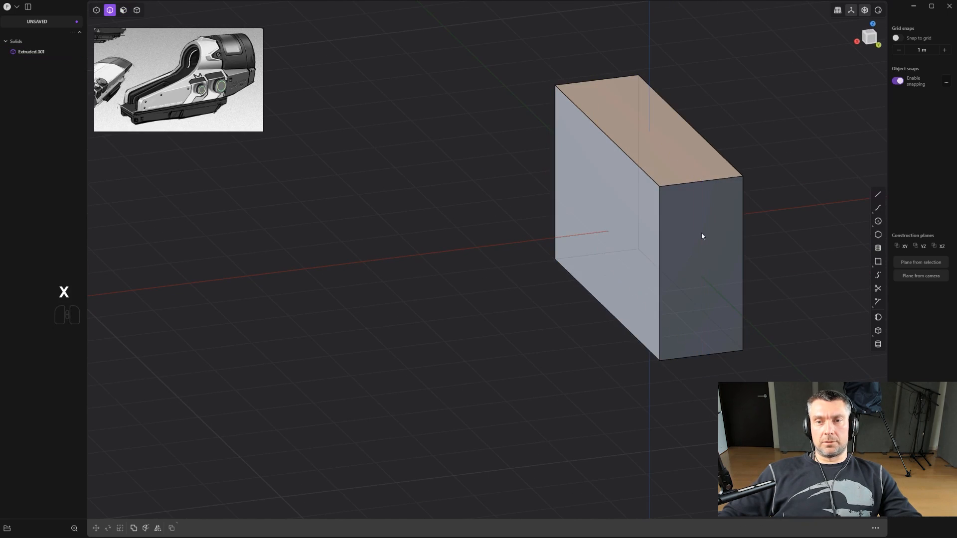
In the back view, draw a tangent circle touching both side edges and the upper edge of the block's end face.
{"action": "middle_click_drag", "start_coordinate": [701, 232], "coordinate": [667, 237], "text": "alt"}
{"action": "middle_click_drag", "start_coordinate": [725, 240], "coordinate": [644, 232], "text": "alt"}
{"action": "middle_click_drag", "start_coordinate": [644, 232], "coordinate": [492, 241], "text": "shift"}
{"action": "scroll", "coordinate": [490, 238], "scroll_direction": "up", "scroll_amount": 2}
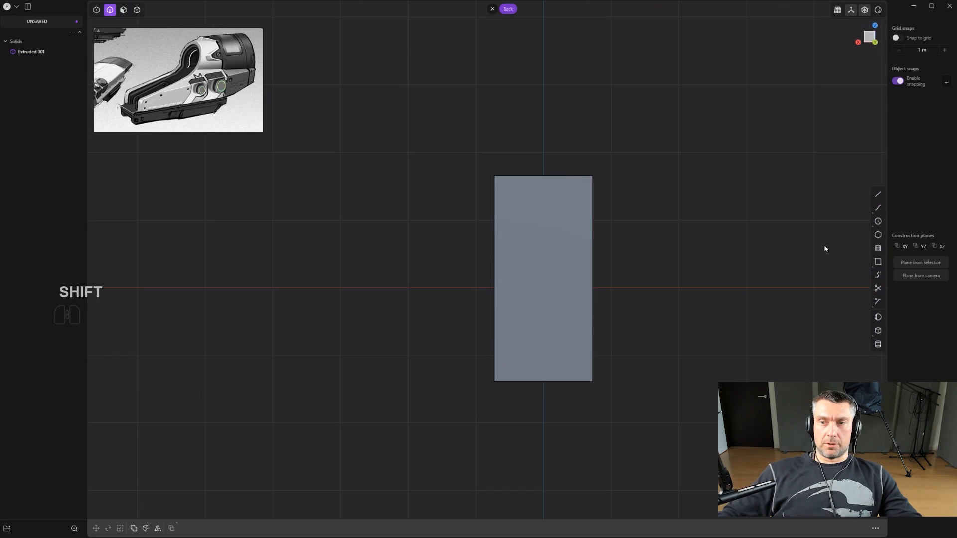
{"action": "left_click", "coordinate": [877, 224]}
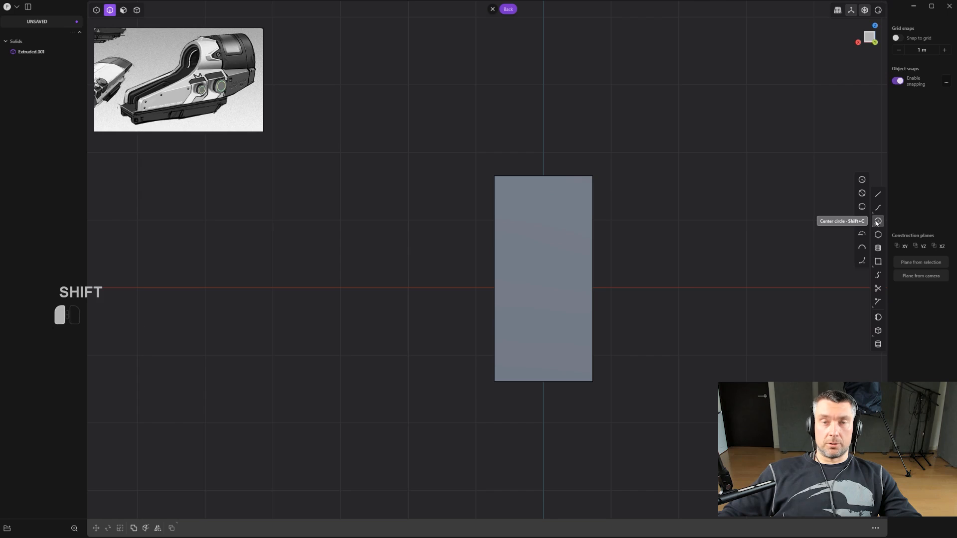
{"action": "mouse_move", "coordinate": [876, 221]}
{"action": "left_mouse_down"}
{"action": "mouse_move", "coordinate": [855, 192]}
{"action": "mouse_move", "coordinate": [862, 224]}
{"action": "left_mouse_up"}
{"action": "scroll", "coordinate": [512, 274], "scroll_direction": "up", "scroll_amount": 1}
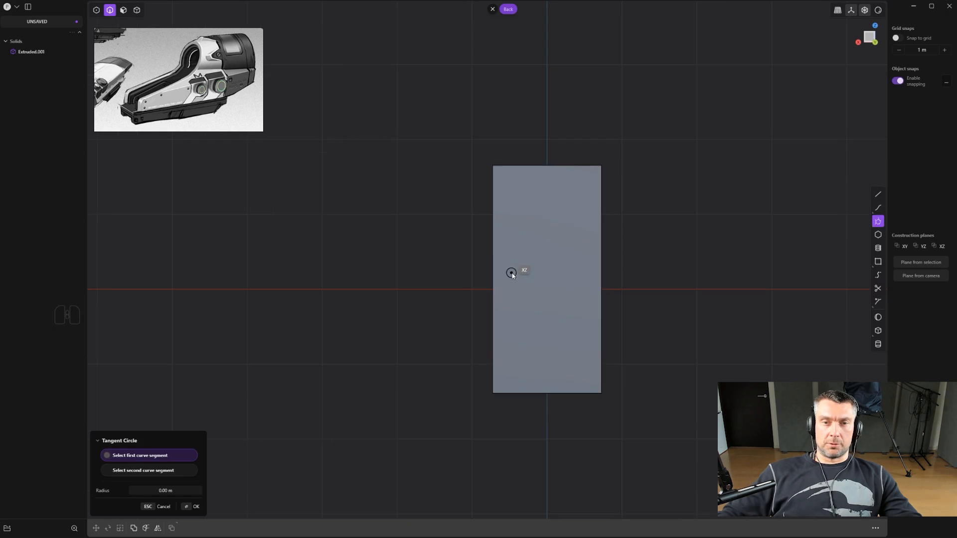
{"action": "left_click", "coordinate": [493, 247]}
{"action": "left_click", "coordinate": [601, 237]}
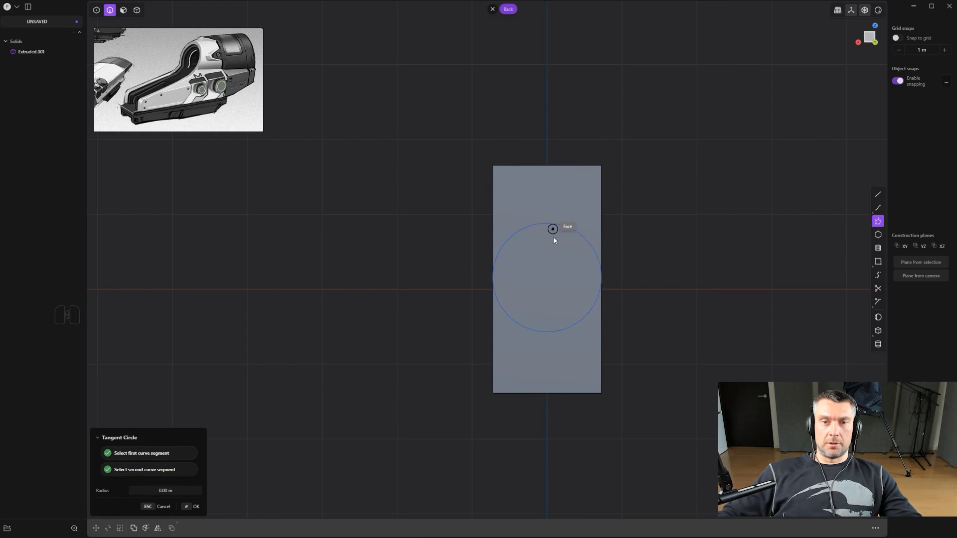
{"action": "middle_click_drag", "start_coordinate": [556, 228], "coordinate": [515, 238], "text": "shift"}
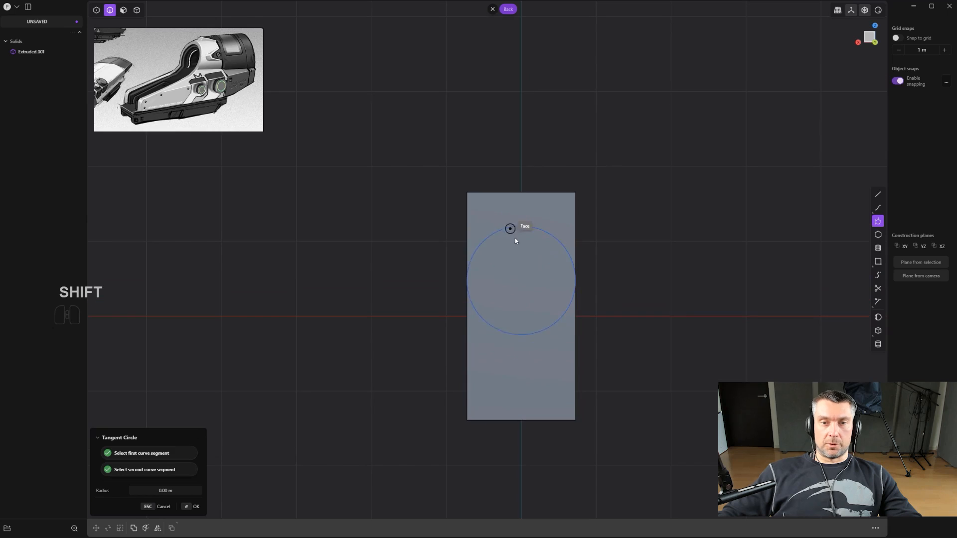
{"action": "left_click", "coordinate": [521, 197]}
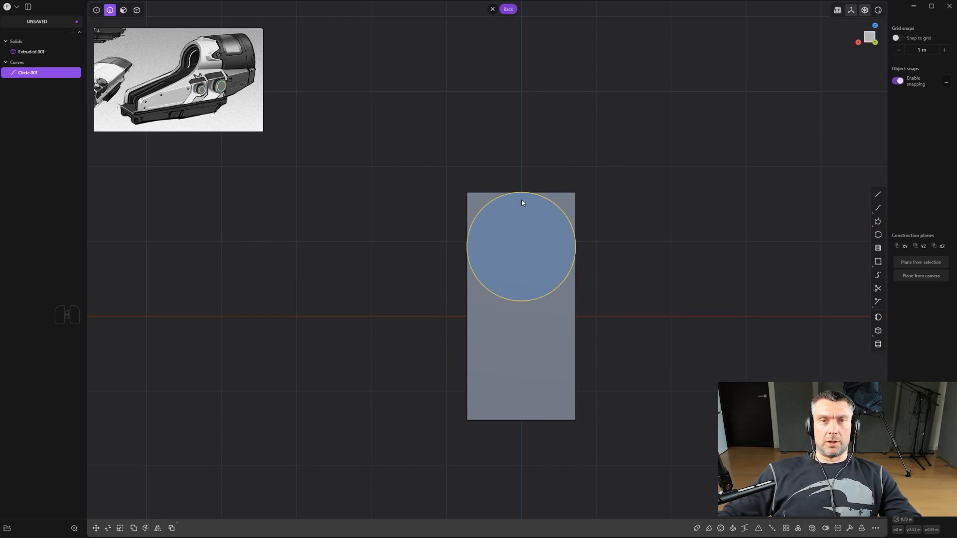
Draw a slanted line from the circle's lower-left arc down past the left edge of the block's end face.
{"action": "scroll", "coordinate": [522, 209], "scroll_direction": "up", "scroll_amount": 3}
{"action": "middle_click_drag", "start_coordinate": [533, 232], "coordinate": [546, 193], "text": "shift"}
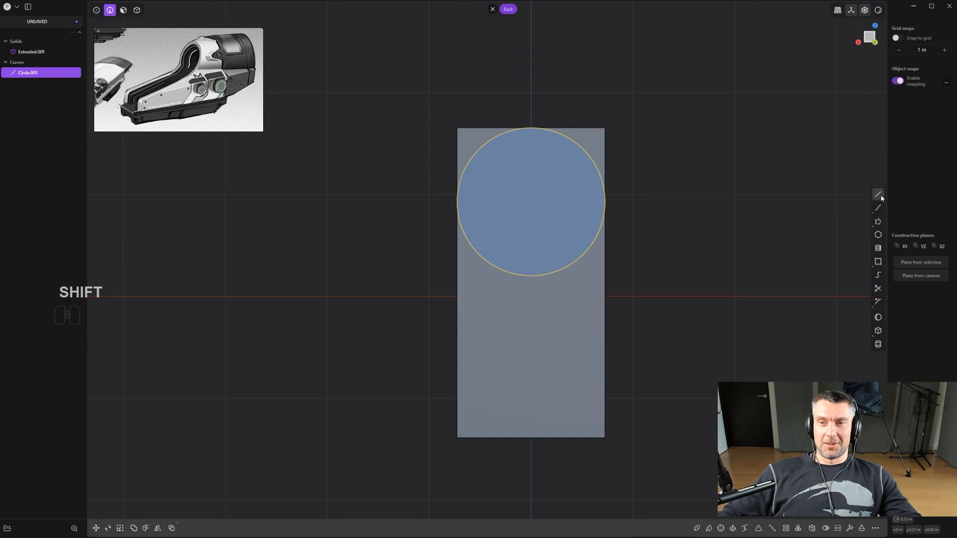
{"action": "middle_click_drag", "start_coordinate": [531, 279], "coordinate": [545, 288], "text": "shift"}
{"action": "left_click", "coordinate": [515, 280]}
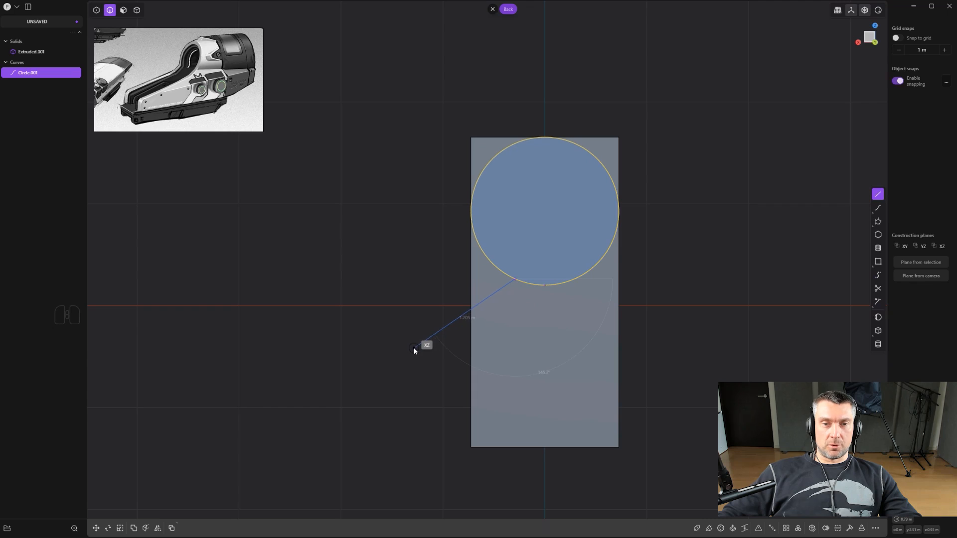
{"action": "left_click", "coordinate": [412, 346]}
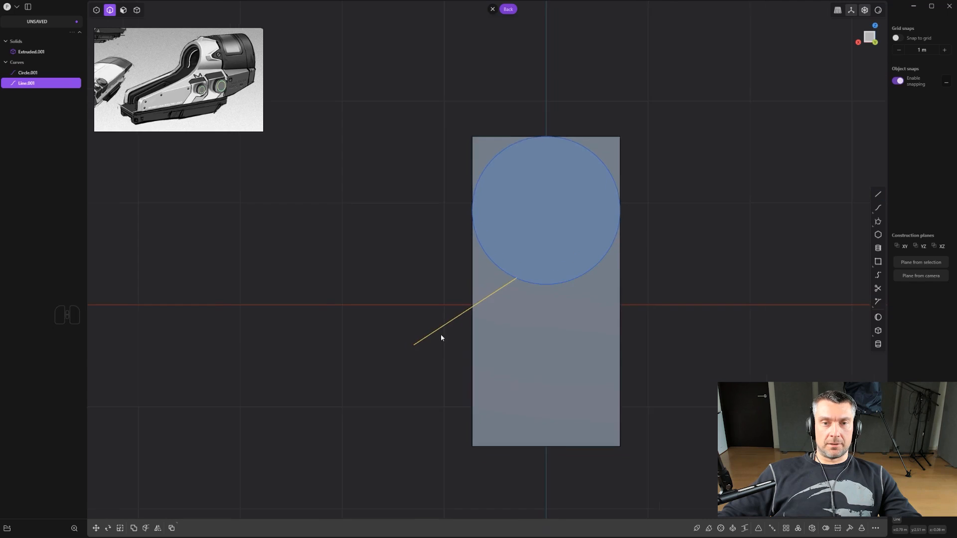
Imprint the circle and the slanted line together onto the block.
{"action": "middle_click_drag", "start_coordinate": [440, 334], "coordinate": [409, 366], "text": "shift"}
{"action": "left_click", "coordinate": [483, 181], "text": "shift"}
{"action": "middle_click_drag", "start_coordinate": [483, 181], "coordinate": [573, 279]}
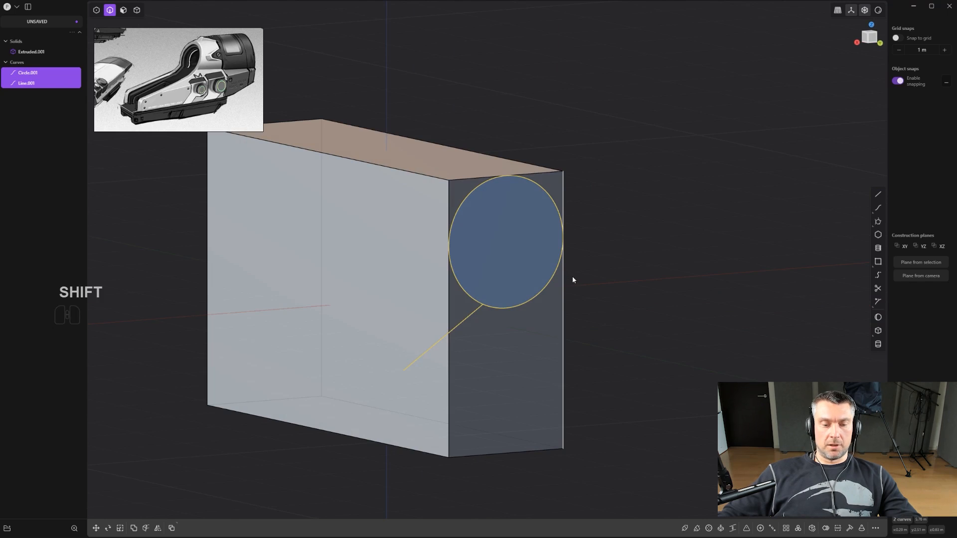
{"action": "key", "text": "shift+q"}
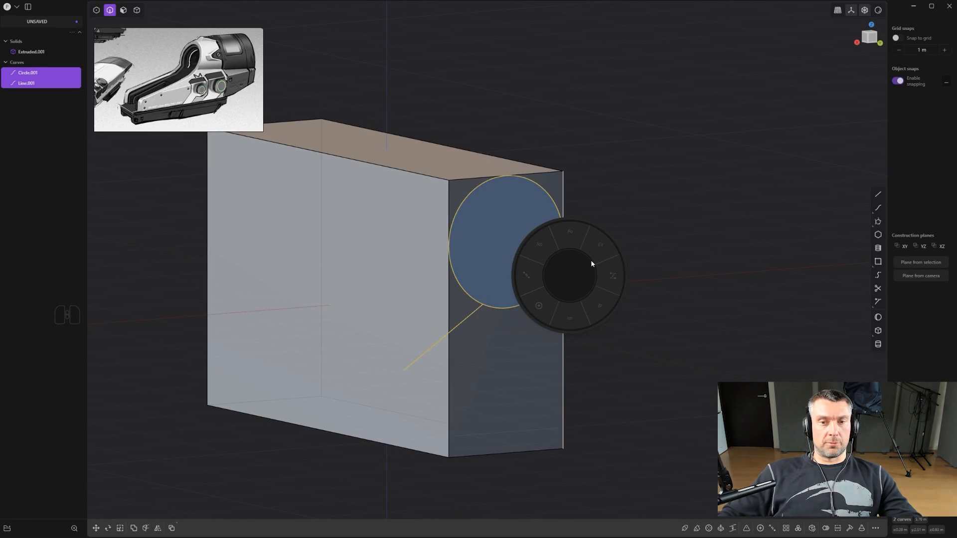
{"action": "left_click", "coordinate": [568, 317]}
{"action": "left_click", "coordinate": [514, 330]}
Delete the original circle and line curves after imprinting them.
{"action": "key", "text": "2"}
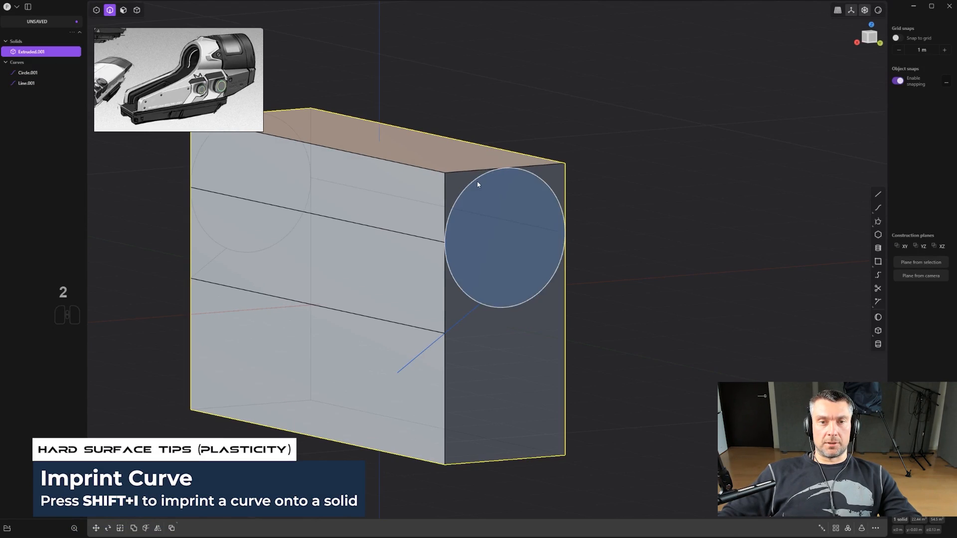
{"action": "key", "text": "x"}
{"action": "scroll", "coordinate": [472, 313], "scroll_direction": "down", "scroll_amount": 1}
{"action": "middle_click_drag", "start_coordinate": [531, 318], "coordinate": [580, 344], "text": "shift"}
{"action": "scroll", "coordinate": [559, 309], "scroll_direction": "down", "scroll_amount": 3}
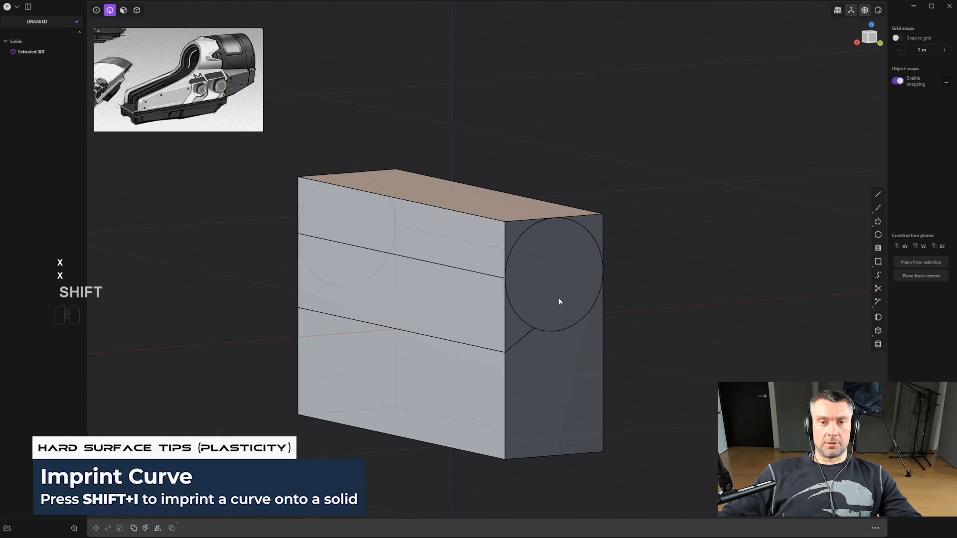
{"action": "key", "text": "3"}
{"action": "left_click", "coordinate": [512, 233]}
{"action": "left_click", "coordinate": [598, 227], "text": "shift"}
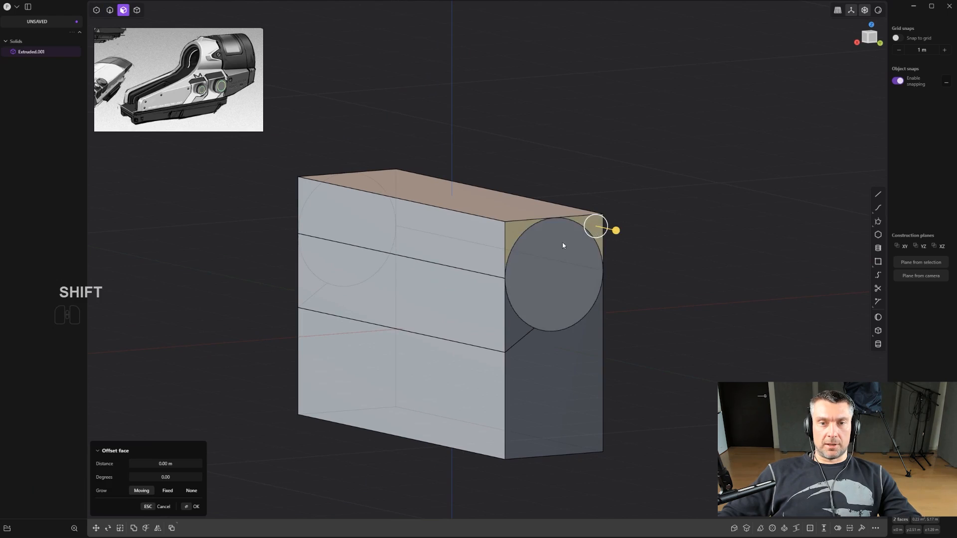
{"action": "left_click_drag", "start_coordinate": [615, 230], "coordinate": [282, 182]}
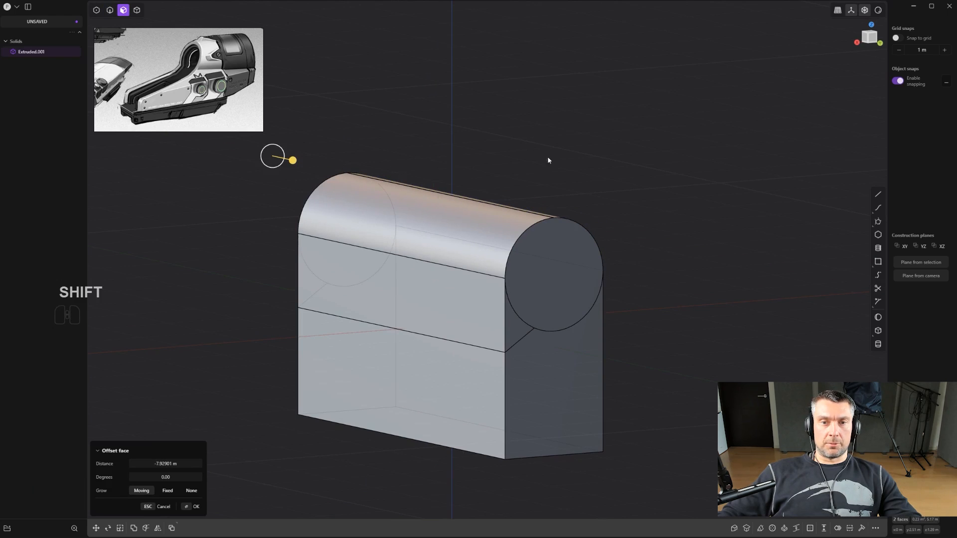
{"action": "left_click", "coordinate": [522, 333], "text": "shift"}
{"action": "left_click", "coordinate": [516, 331]}
Offset the two corner faces above the imprinted circle inward through the block's full length to round its upper side.
{"action": "left_click", "coordinate": [513, 235]}
{"action": "left_click", "coordinate": [592, 228], "text": "shift"}
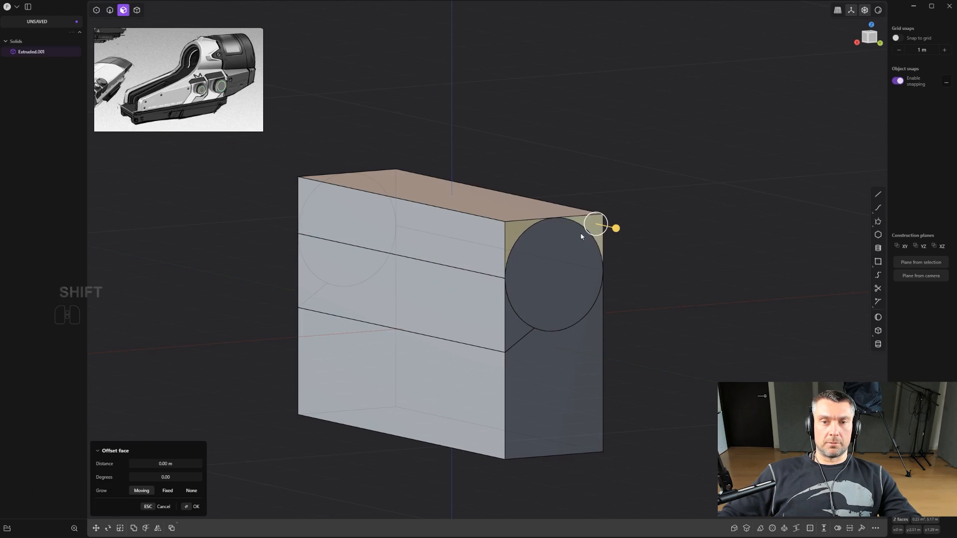
{"action": "left_click_drag", "start_coordinate": [614, 231], "coordinate": [335, 166]}
{"action": "left_click", "coordinate": [611, 91]}
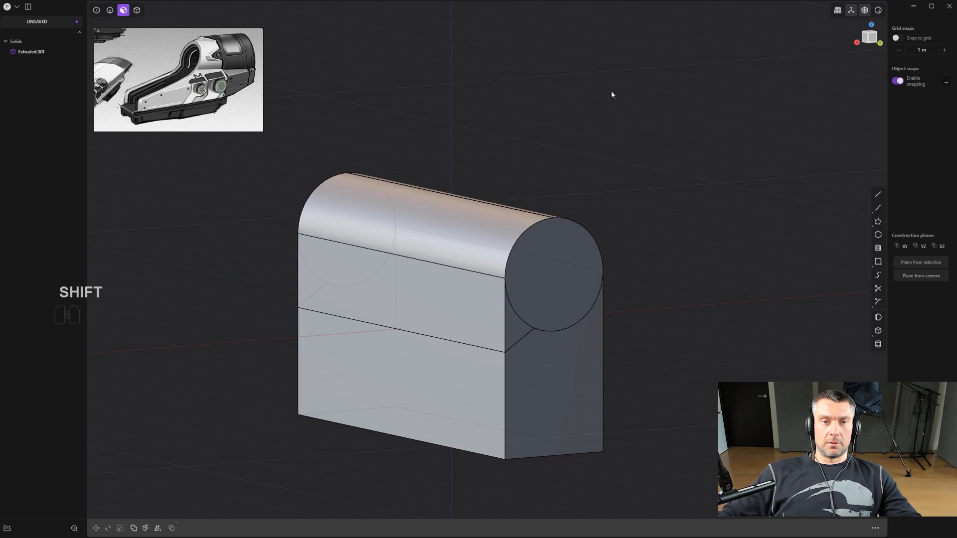
Offset the small wedge face between the circle and the slanted line through the block's full length to cut a side notch.
{"action": "left_click", "coordinate": [519, 334]}
{"action": "left_click", "coordinate": [522, 331], "text": "shift"}
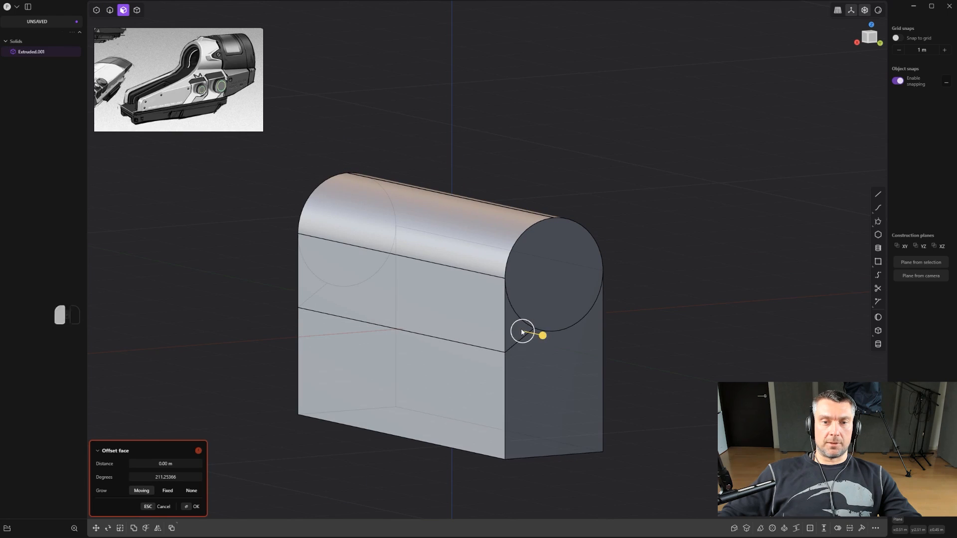
{"action": "left_click", "coordinate": [521, 331]}
{"action": "left_click_drag", "start_coordinate": [532, 337], "coordinate": [222, 267]}
{"action": "left_click", "coordinate": [563, 186]}
Mirror the notched half of the body across its vertical lengthwise mid-plane and merge the halves.
{"action": "middle_click_drag", "start_coordinate": [575, 187], "coordinate": [669, 316]}
{"action": "key", "text": "4"}
{"action": "left_click", "coordinate": [609, 293]}
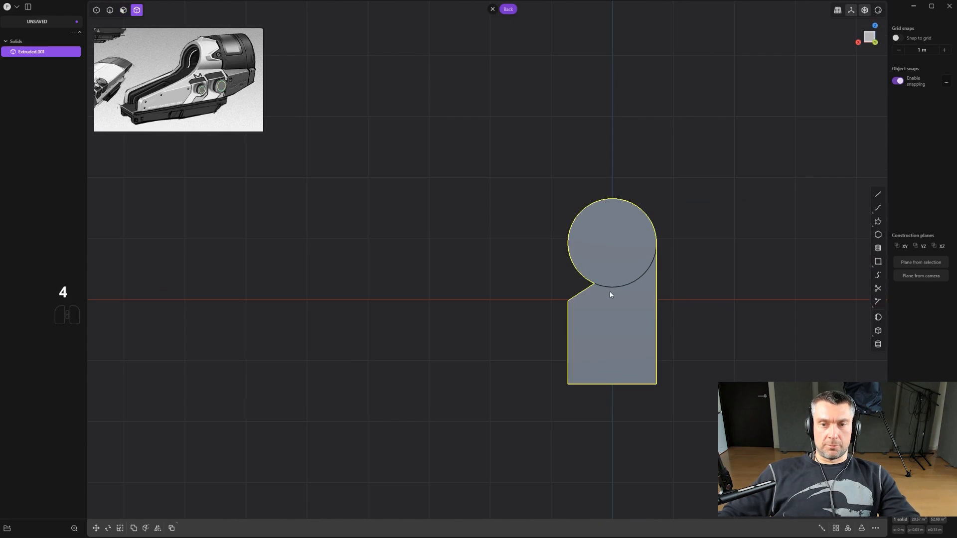
{"action": "key", "text": "alt+x"}
{"action": "key", "text": "q"}
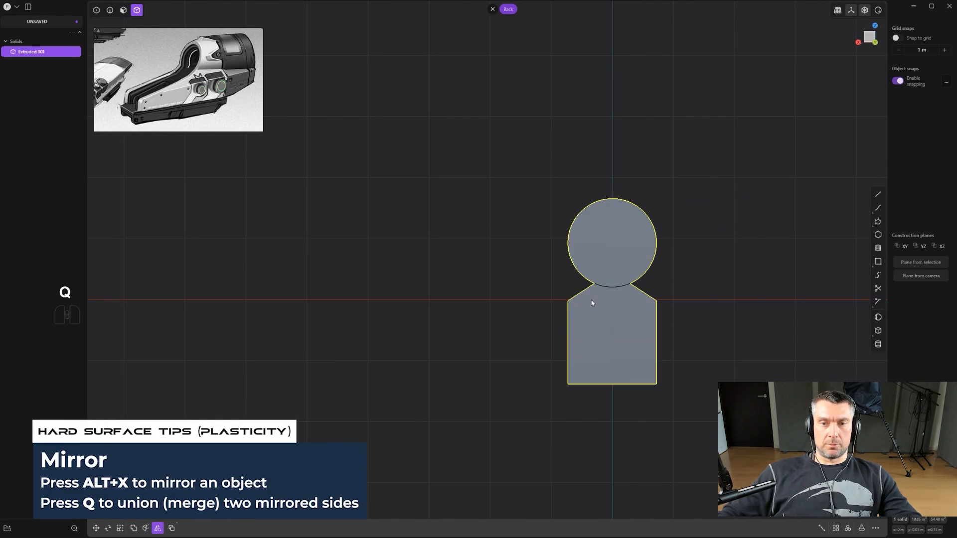
Rotate the slanted shoulder face in the right view so its lower edge rises toward the back end.
{"action": "middle_click_drag", "start_coordinate": [591, 300], "coordinate": [461, 293], "text": "alt"}
{"action": "key", "text": "KP_5"}
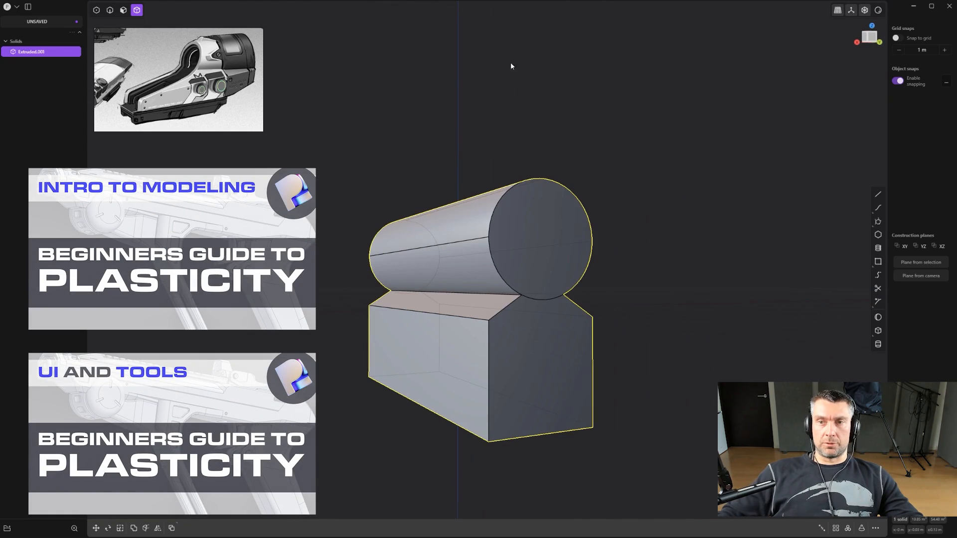
{"action": "middle_click_drag", "start_coordinate": [478, 195], "coordinate": [769, 145]}
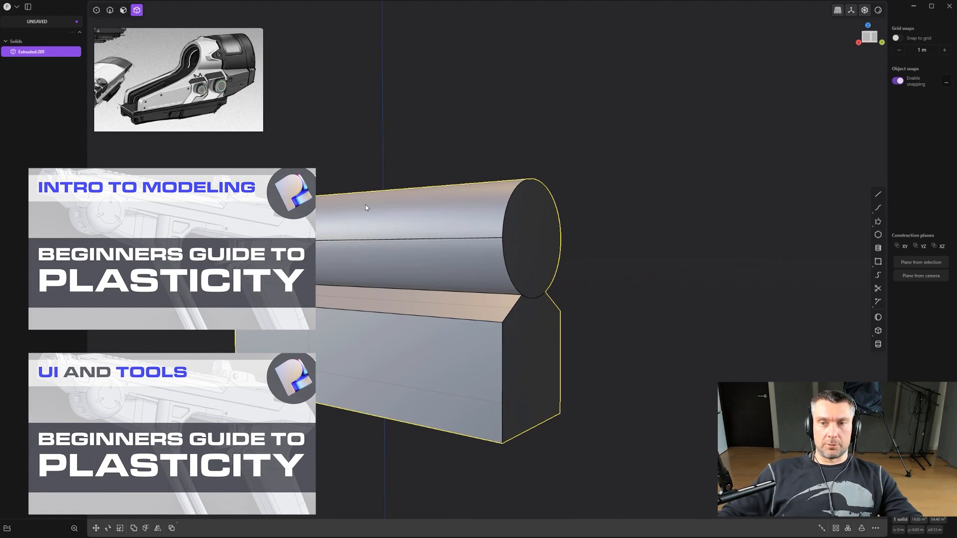
{"action": "middle_click_drag", "start_coordinate": [412, 186], "coordinate": [625, 247]}
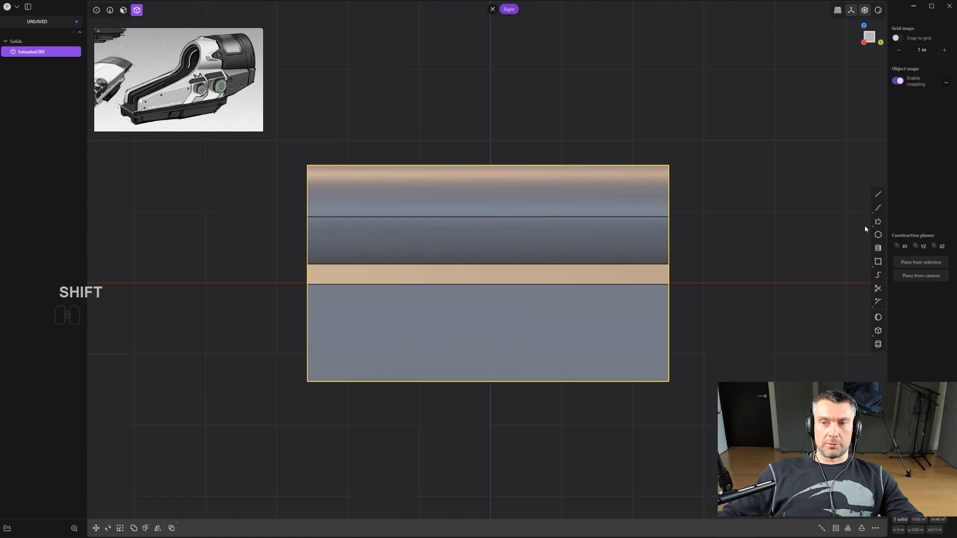
{"action": "key", "text": "3"}
{"action": "left_click", "coordinate": [548, 279]}
{"action": "key", "text": "r"}
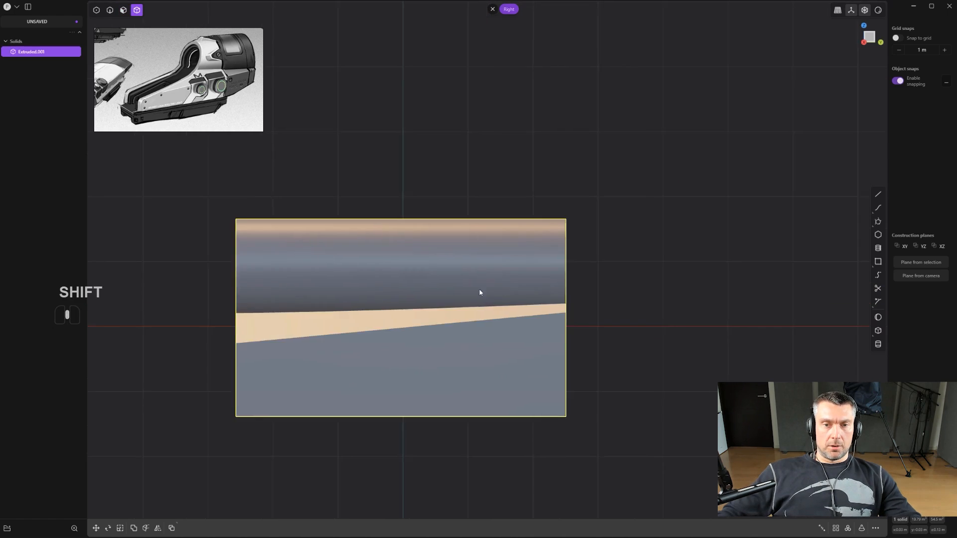
Mirror the body with the tapered shoulder across the lengthwise mid-plane and merge both halves.
{"action": "middle_click_drag", "start_coordinate": [481, 291], "coordinate": [374, 326]}
{"action": "left_click", "coordinate": [374, 326]}
{"action": "key", "text": "alt+x"}
{"action": "left_click", "coordinate": [492, 326]}
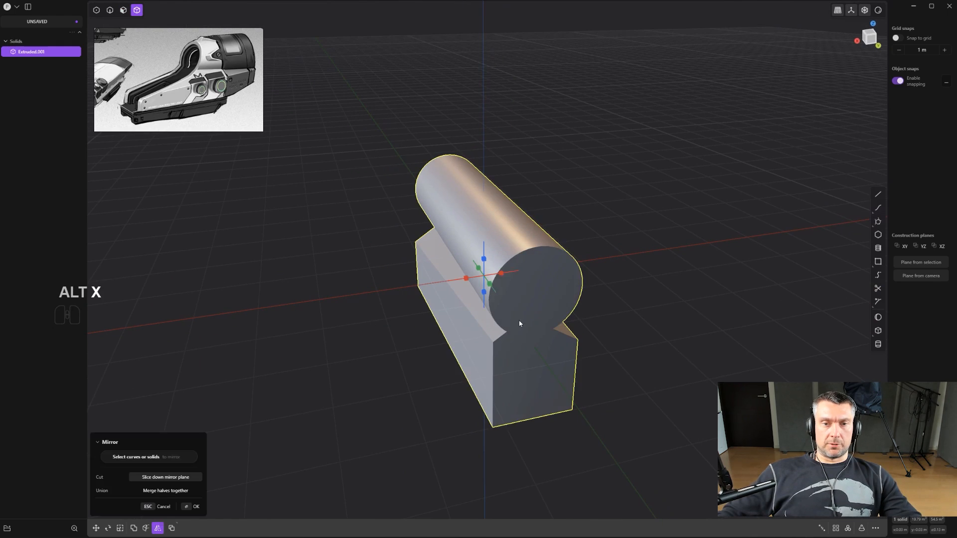
{"action": "key", "text": "q"}
{"action": "left_click", "coordinate": [472, 282]}
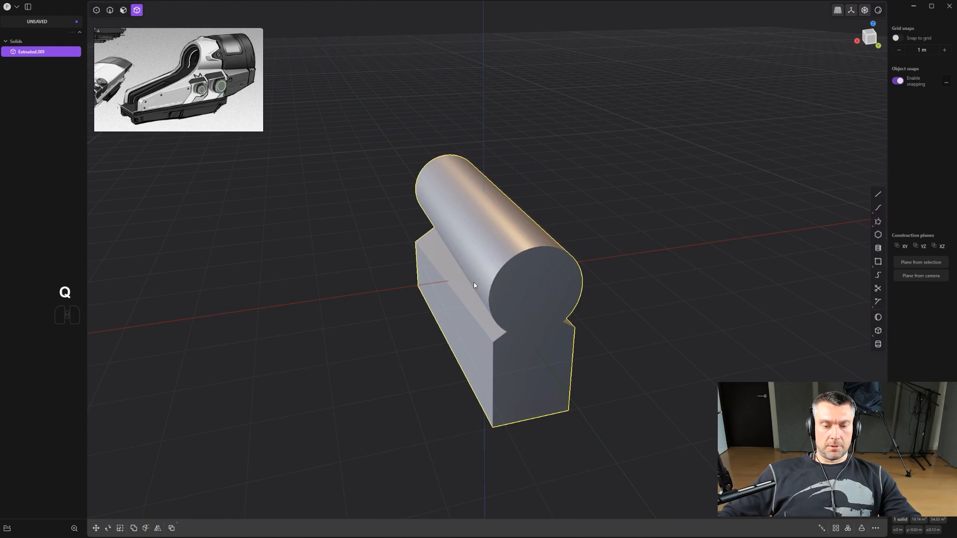
Draw an open two-segment polyline in the right view, from above the cylinder to the body's middle, then sloping down past the front end.
{"action": "key", "text": "ctrl+e"}
{"action": "middle_click_drag", "start_coordinate": [473, 282], "coordinate": [541, 268], "text": "alt"}
{"action": "scroll", "coordinate": [467, 311], "scroll_direction": "up", "scroll_amount": 1}
{"action": "middle_click_drag", "start_coordinate": [467, 311], "coordinate": [653, 245], "text": "shift"}
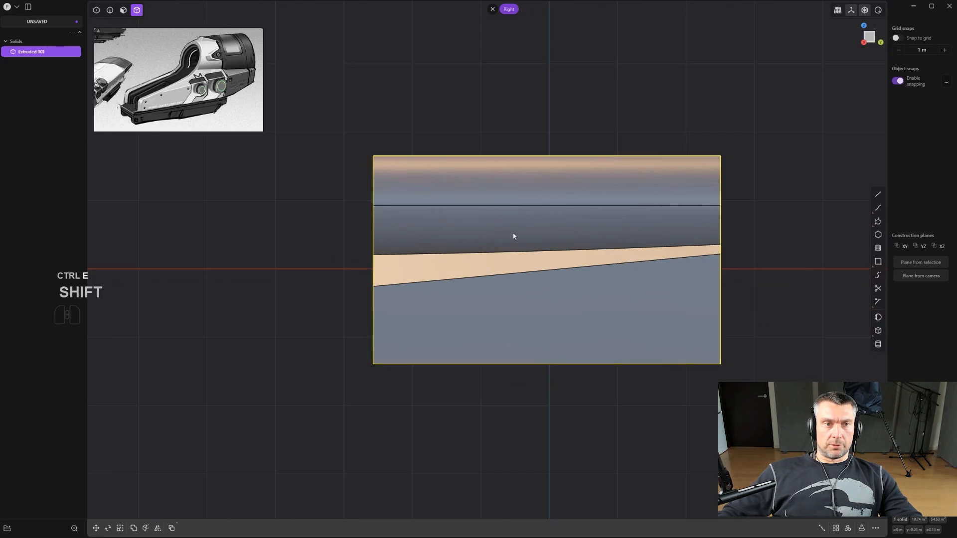
{"action": "middle_click_drag", "start_coordinate": [535, 213], "coordinate": [487, 246], "text": "shift"}
{"action": "mouse_move", "coordinate": [586, 226]}
{"action": "middle_mouse_down", "text": "shift"}
{"action": "mouse_move", "coordinate": [540, 240]}
{"action": "mouse_move", "coordinate": [595, 211]}
{"action": "middle_mouse_up", "text": "shift"}
{"action": "scroll", "coordinate": [561, 252], "scroll_direction": "down", "scroll_amount": 3}
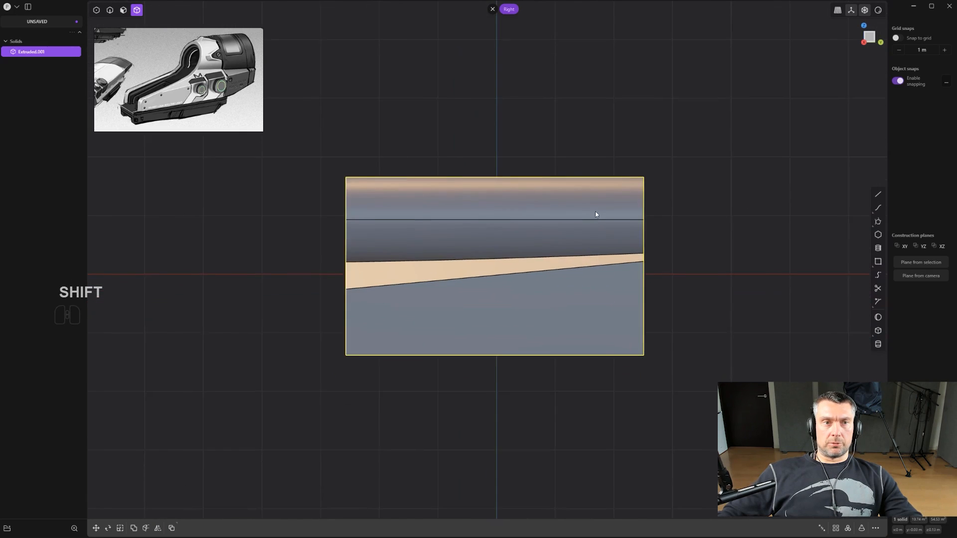
{"action": "scroll", "coordinate": [595, 212], "scroll_direction": "down", "scroll_amount": 1}
{"action": "middle_click_drag", "start_coordinate": [586, 133], "coordinate": [608, 143], "text": "shift"}
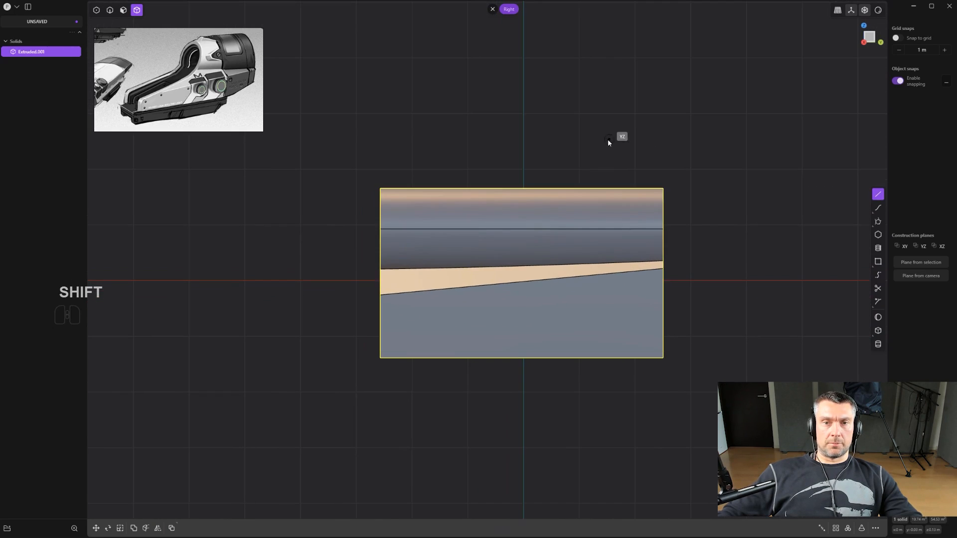
{"action": "mouse_move", "coordinate": [202, 61]}
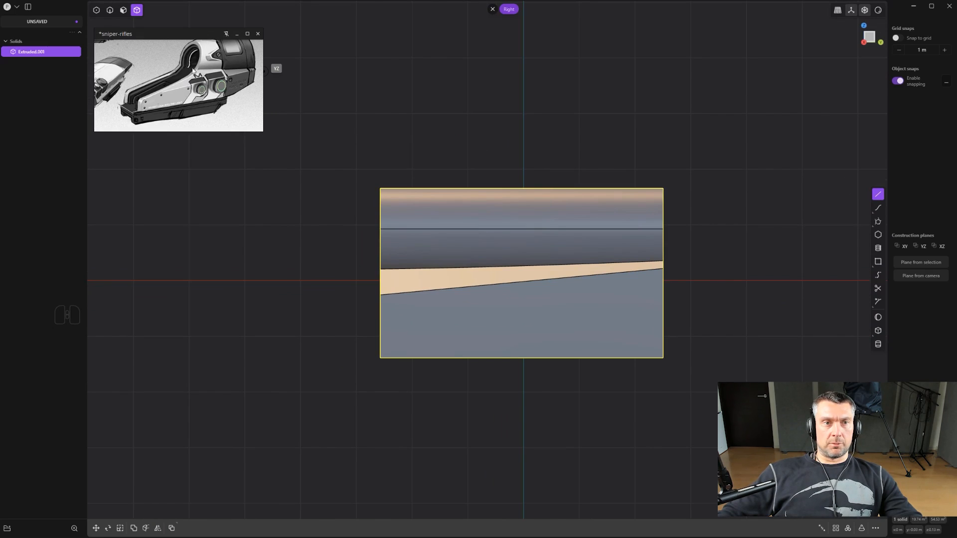
{"action": "middle_click_drag", "start_coordinate": [547, 153], "coordinate": [534, 159], "text": "shift"}
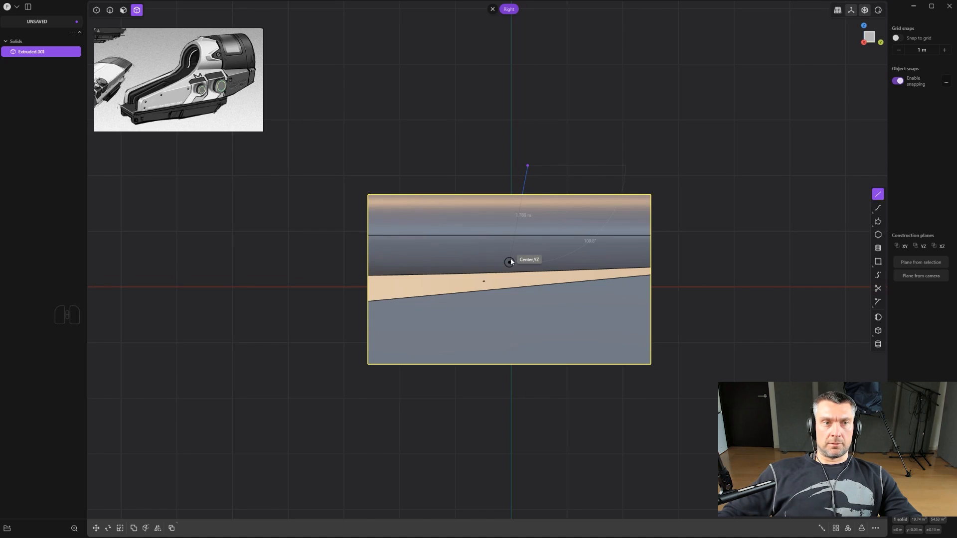
{"action": "left_click", "coordinate": [510, 258]}
{"action": "double_click", "coordinate": [294, 343]}
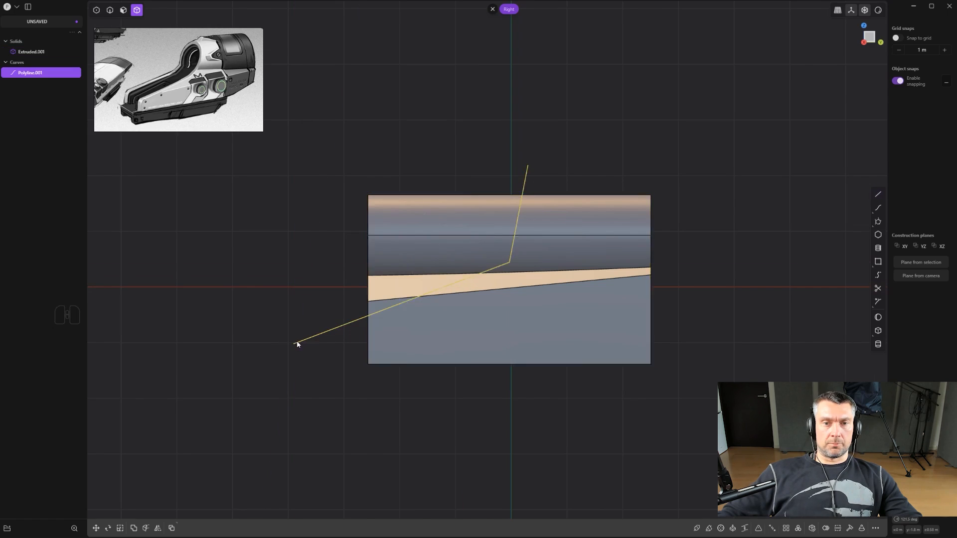
Fillet the polyline's corner point into a large smooth arc between its steep and sloping segments.
{"action": "scroll", "coordinate": [515, 237], "scroll_direction": "up", "scroll_amount": 2}
{"action": "key", "text": "1"}
{"action": "key", "text": "b"}
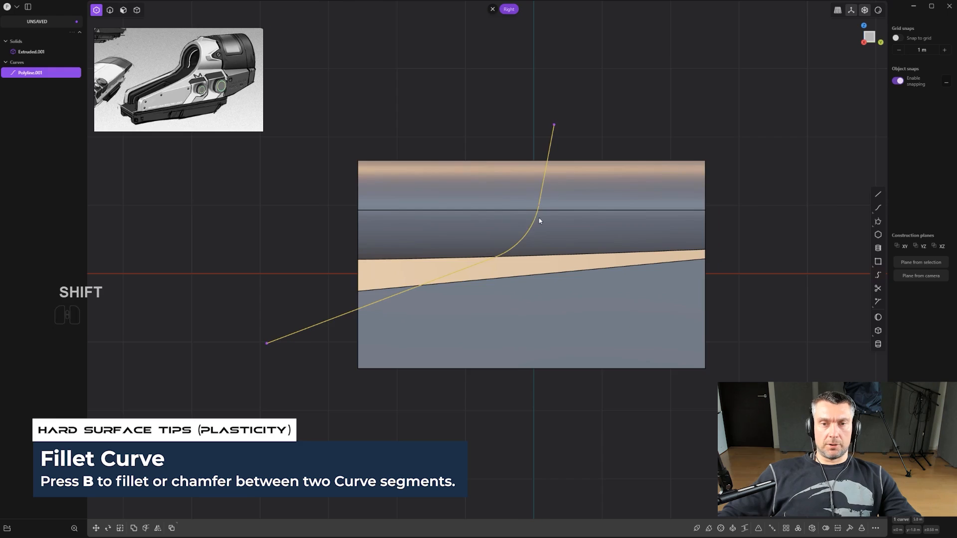
{"action": "middle_click_drag", "start_coordinate": [530, 235], "coordinate": [515, 232], "text": "shift"}
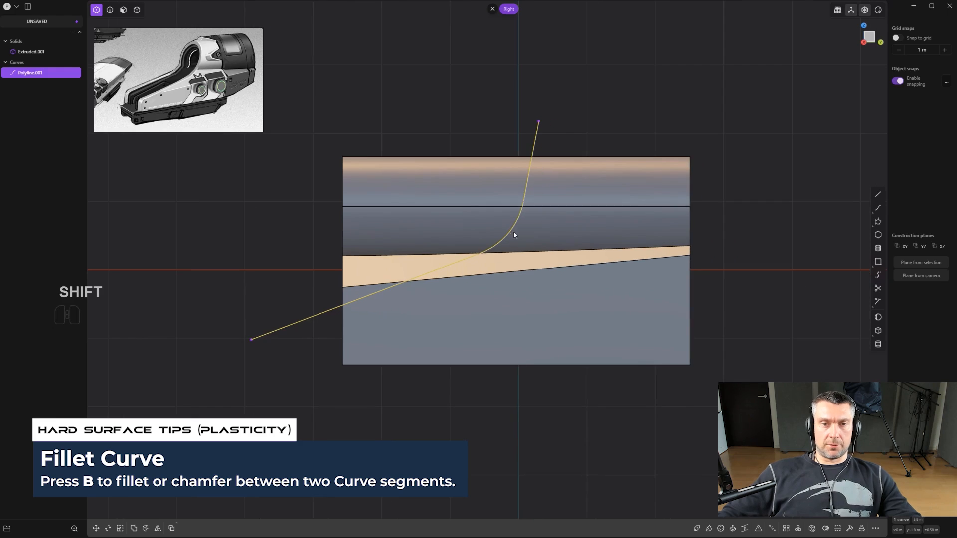
{"action": "scroll", "coordinate": [509, 217], "scroll_direction": "up", "scroll_amount": 2}
{"action": "scroll", "coordinate": [508, 258], "scroll_direction": "down", "scroll_amount": 1}
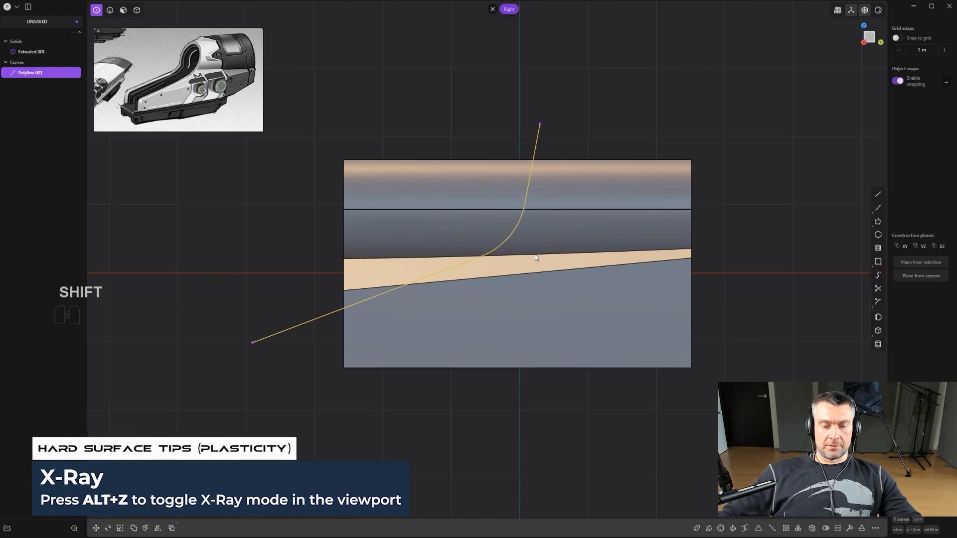
Cut the body with the filleted polyline, then delete the upper front piece and the cutting curve.
{"action": "left_click", "coordinate": [548, 221]}
{"action": "key", "text": "4"}
{"action": "key", "text": "x"}
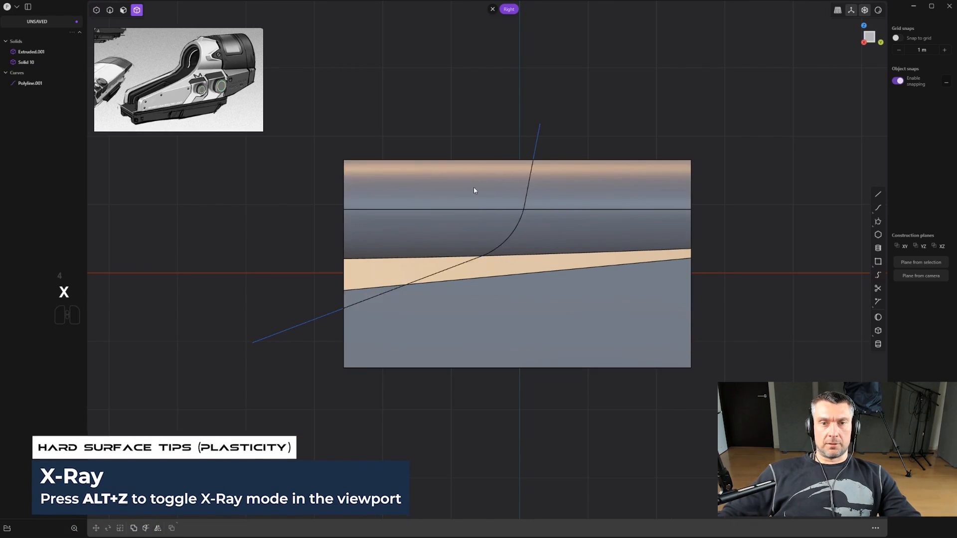
{"action": "scroll", "coordinate": [477, 191], "scroll_direction": "down", "scroll_amount": 1}
{"action": "left_click", "coordinate": [486, 203]}
{"action": "scroll", "coordinate": [485, 199], "scroll_direction": "up", "scroll_amount": 1}
{"action": "middle_click_drag", "start_coordinate": [486, 201], "coordinate": [450, 215], "text": "shift"}
{"action": "key", "text": "2"}
{"action": "left_click", "coordinate": [492, 173]}
{"action": "key", "text": "x"}
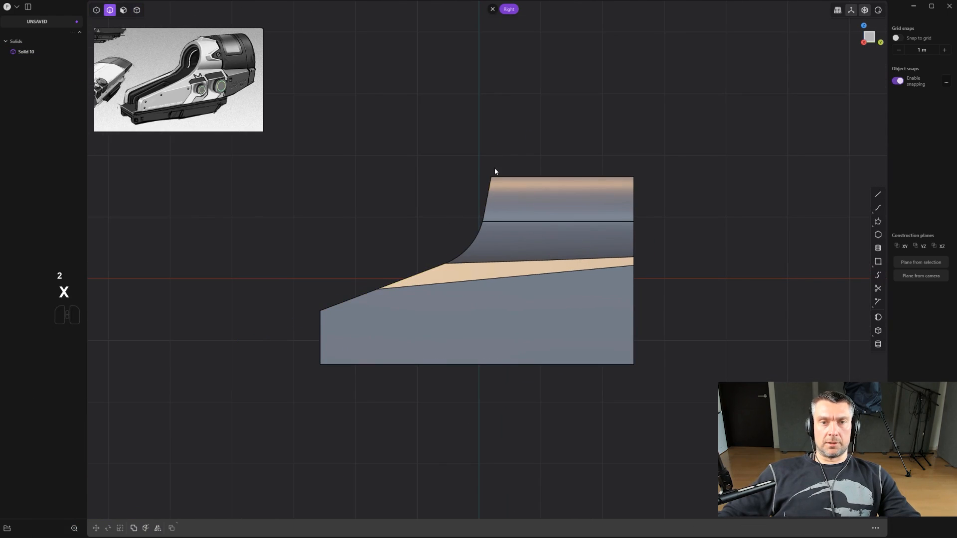
Draw a two-segment polyline around the body's lower back corner, parallel to the shoulder's lower edge and the cylinder's slanted front edge.
{"action": "scroll", "coordinate": [629, 235], "scroll_direction": "up", "scroll_amount": 1}
{"action": "left_click", "coordinate": [878, 196]}
{"action": "middle_click_drag", "start_coordinate": [757, 210], "coordinate": [753, 160], "text": "shift"}
{"action": "scroll", "coordinate": [658, 221], "scroll_direction": "down", "scroll_amount": 1}
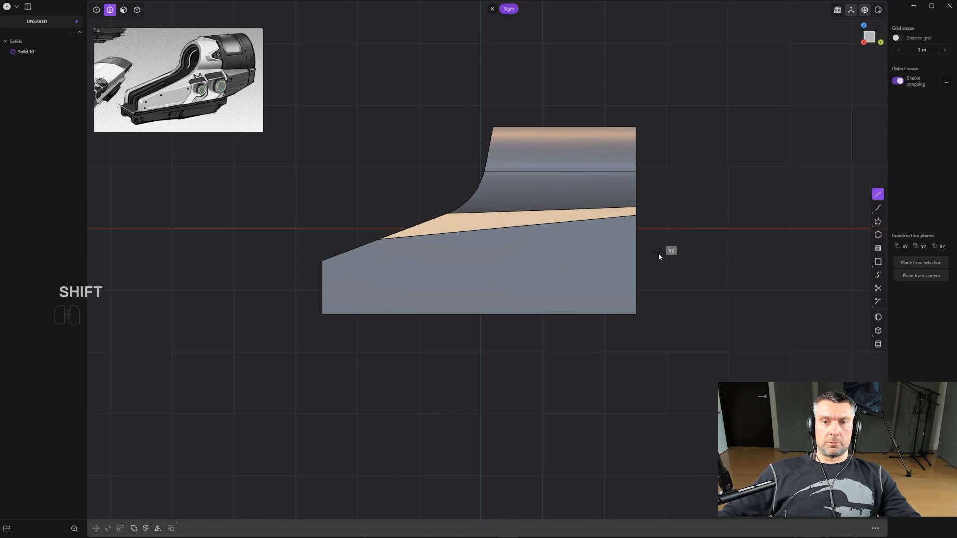
{"action": "key", "text": "shift"}
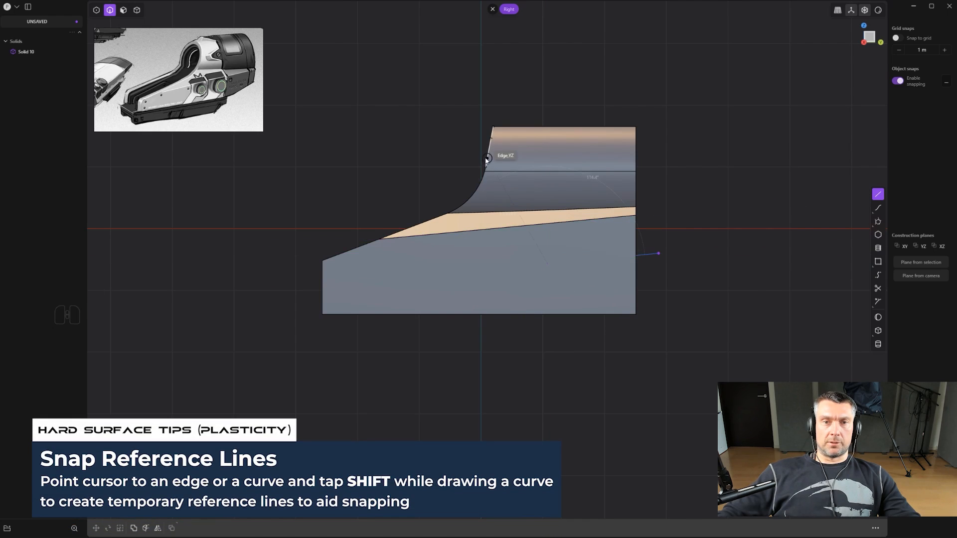
{"action": "left_click", "coordinate": [532, 345]}
{"action": "right_click", "coordinate": [531, 345]}
{"action": "scroll", "coordinate": [539, 329], "scroll_direction": "up", "scroll_amount": 1}
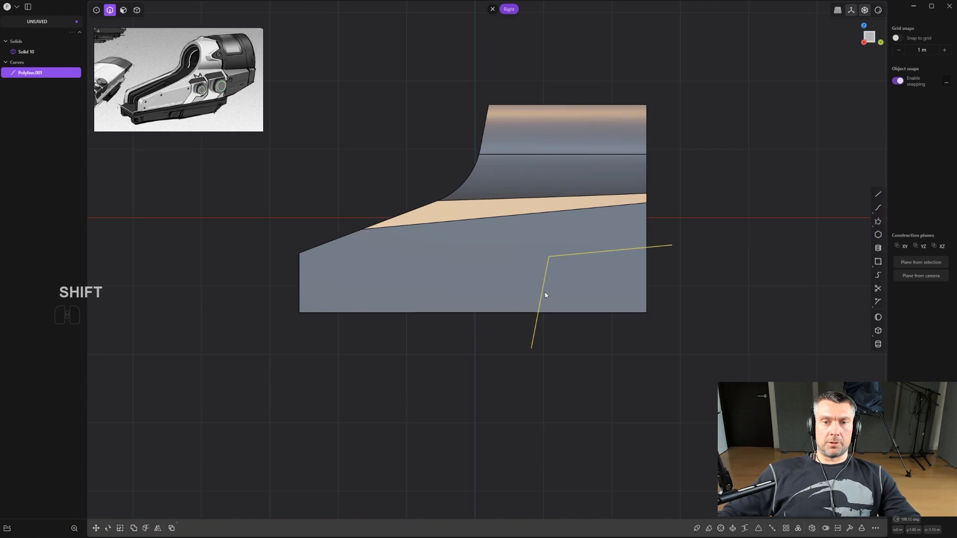
{"action": "scroll", "coordinate": [585, 274], "scroll_direction": "up", "scroll_amount": 1}
{"action": "key", "text": "b"}
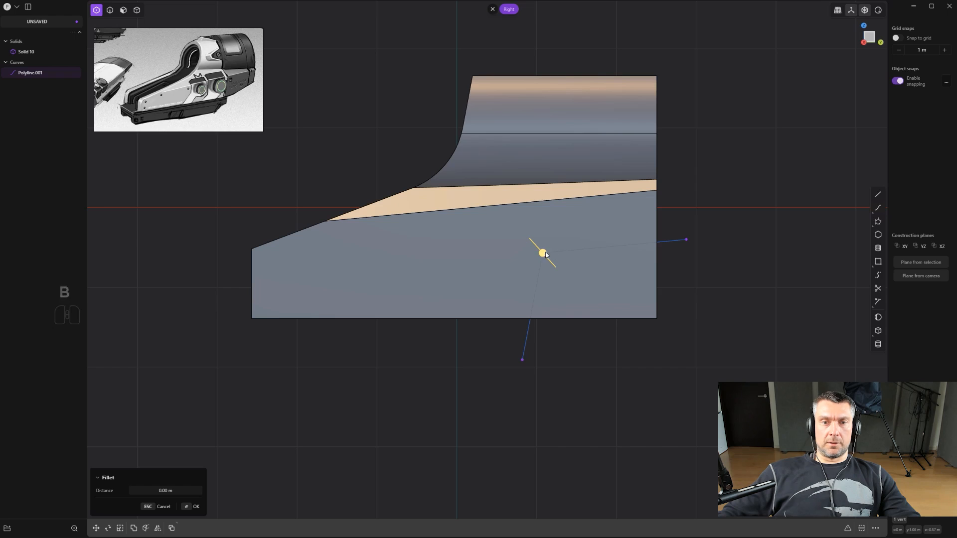
{"action": "right_click", "coordinate": [558, 257]}
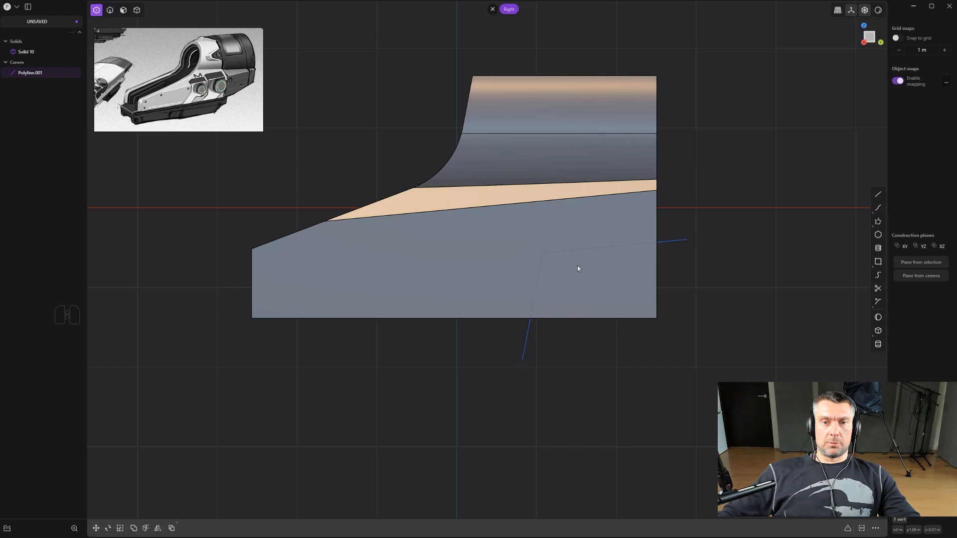
Cut the body with the sharp-cornered polyline, then delete the lower back piece and the cutting curve.
{"action": "left_click", "coordinate": [676, 243]}
{"action": "key", "text": "c"}
{"action": "left_click", "coordinate": [623, 285]}
{"action": "right_click", "coordinate": [622, 284]}
{"action": "key", "text": "x"}
{"action": "scroll", "coordinate": [626, 278], "scroll_direction": "down", "scroll_amount": 1}
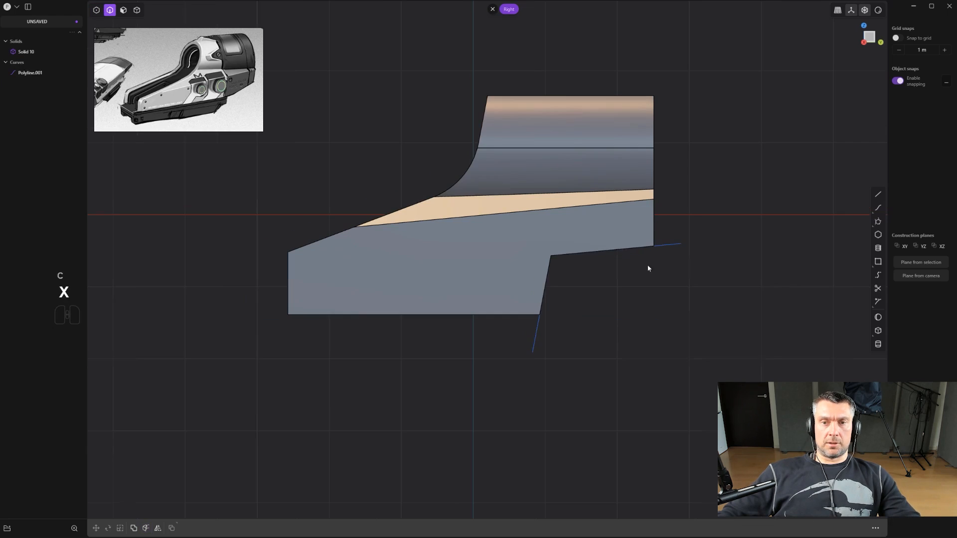
{"action": "left_click", "coordinate": [663, 247]}
{"action": "key", "text": "x"}
Offset the slanted shoulder face beside the cylinder outward by a little over 0.1 m.
{"action": "middle_click_drag", "start_coordinate": [663, 247], "coordinate": [590, 225]}
{"action": "scroll", "coordinate": [584, 243], "scroll_direction": "up", "scroll_amount": 1}
{"action": "key", "text": "4"}
{"action": "left_click", "coordinate": [570, 240]}
{"action": "key", "text": "3"}
{"action": "left_click", "coordinate": [567, 243]}
{"action": "left_click_drag", "start_coordinate": [590, 213], "coordinate": [616, 216]}
{"action": "mouse_move", "coordinate": [616, 216]}
{"action": "middle_mouse_down"}
{"action": "mouse_move", "coordinate": [650, 218]}
{"action": "mouse_move", "coordinate": [476, 216]}
{"action": "mouse_move", "coordinate": [614, 218]}
{"action": "middle_mouse_up"}
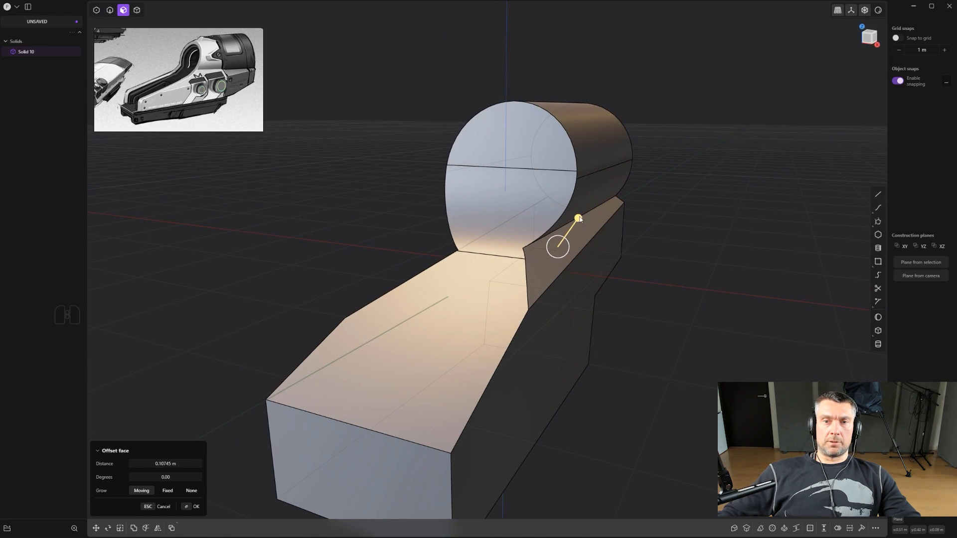
{"action": "left_click_drag", "start_coordinate": [588, 220], "coordinate": [596, 215]}
{"action": "mouse_move", "coordinate": [598, 219]}
{"action": "middle_mouse_down"}
{"action": "mouse_move", "coordinate": [636, 219]}
{"action": "mouse_move", "coordinate": [593, 227]}
{"action": "middle_mouse_up"}
{"action": "right_click", "coordinate": [653, 228]}
Mirror the body with the offset shoulder across its vertical lengthwise mid-plane and merge the halves.
{"action": "key", "text": "4"}
{"action": "left_click", "coordinate": [560, 272]}
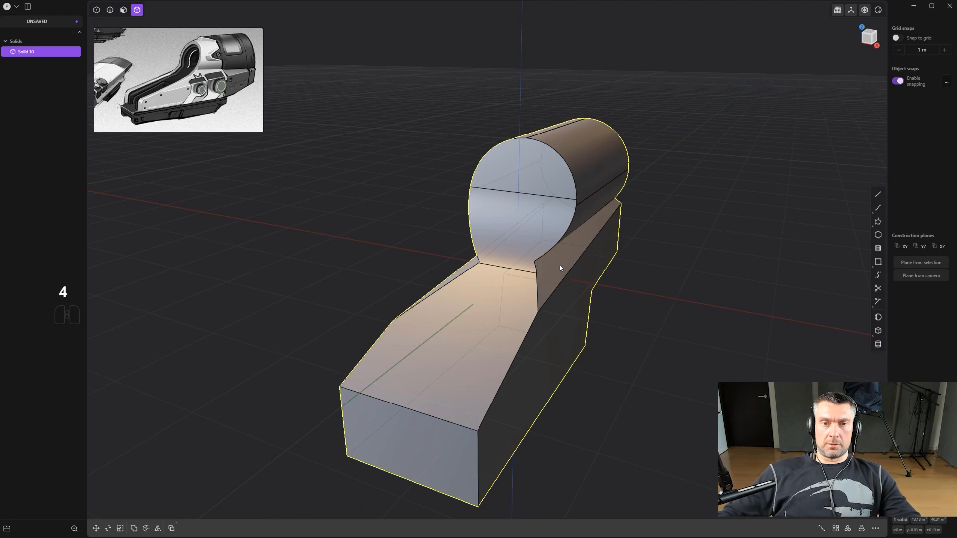
{"action": "key", "text": "alt+x"}
{"action": "left_click", "coordinate": [534, 273]}
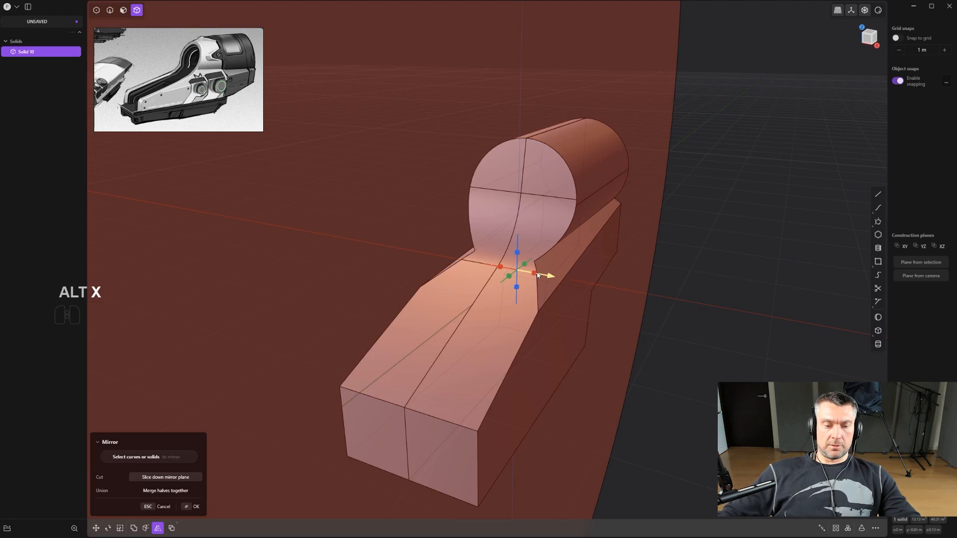
{"action": "key", "text": "q"}
{"action": "left_click", "coordinate": [537, 273]}
Draw a straight line across the curved front face between the two points where the cylinder's sides meet the shoulders.
{"action": "middle_click_drag", "start_coordinate": [537, 271], "coordinate": [449, 245], "text": "alt"}
{"action": "middle_click_drag", "start_coordinate": [449, 244], "coordinate": [412, 344], "text": "shift"}
{"action": "scroll", "coordinate": [502, 271], "scroll_direction": "up", "scroll_amount": 4}
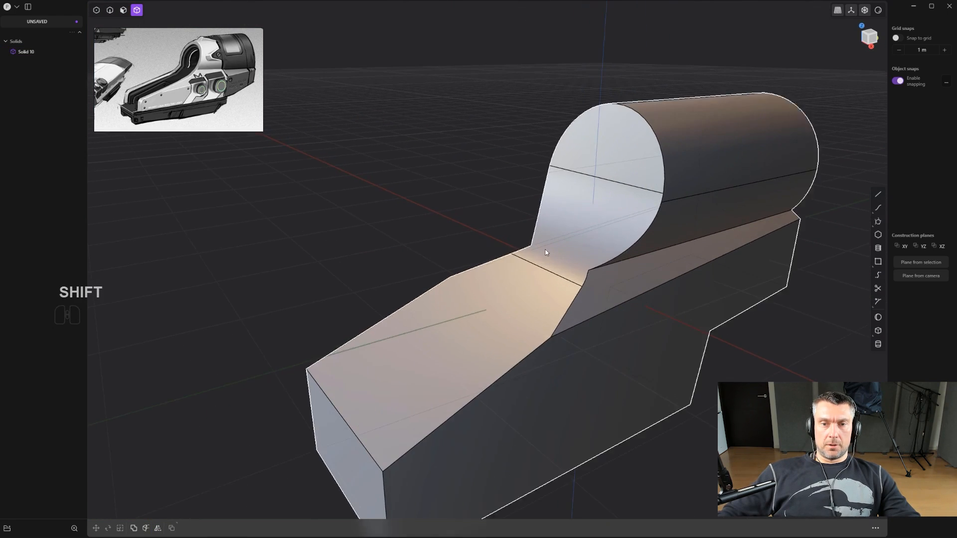
{"action": "mouse_move", "coordinate": [545, 252]}
{"action": "middle_mouse_down"}
{"action": "mouse_move", "coordinate": [493, 212]}
{"action": "mouse_move", "coordinate": [543, 277]}
{"action": "mouse_move", "coordinate": [558, 264]}
{"action": "middle_mouse_up"}
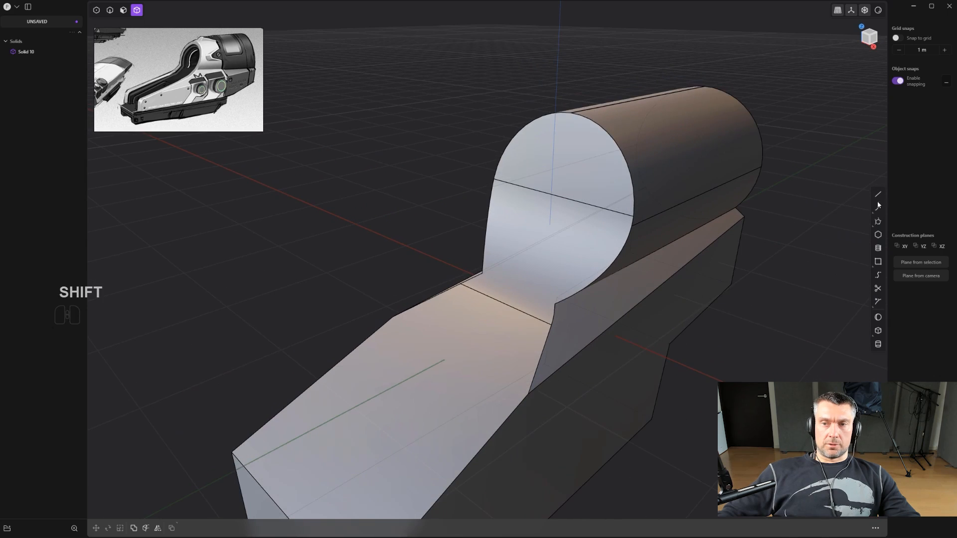
{"action": "scroll", "coordinate": [492, 276], "scroll_direction": "up", "scroll_amount": 2, "text": "shift"}
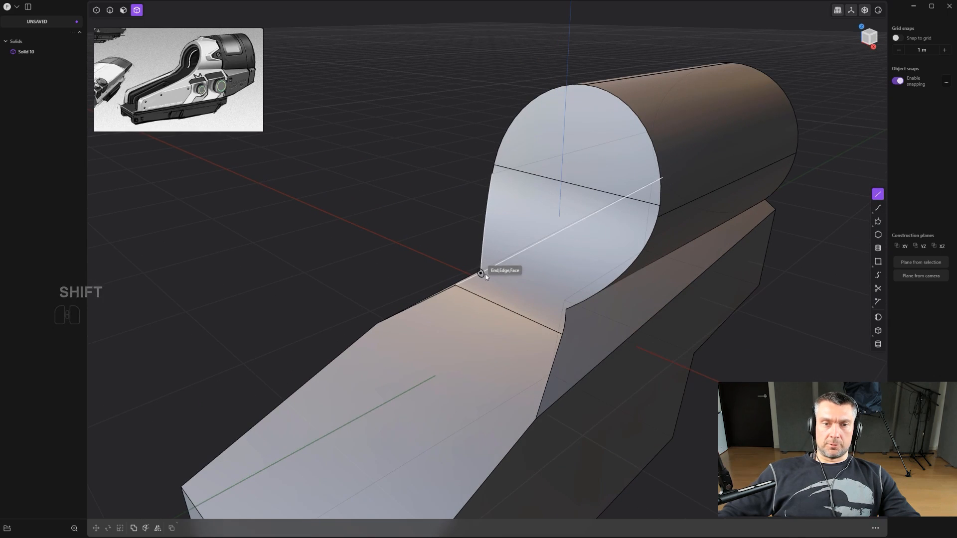
{"action": "left_click", "coordinate": [565, 308]}
{"action": "middle_click_drag", "start_coordinate": [564, 308], "coordinate": [677, 271]}
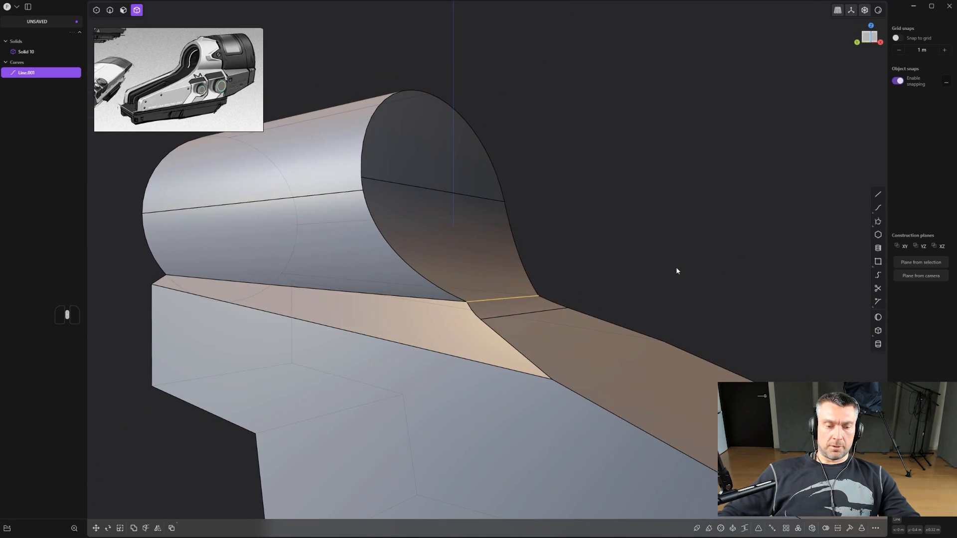
Imprint the line onto the body to split the curved front face, then delete the line.
{"action": "key", "text": "shift+q"}
{"action": "left_click", "coordinate": [566, 349]}
{"action": "middle_click_drag", "start_coordinate": [524, 277], "coordinate": [492, 302]}
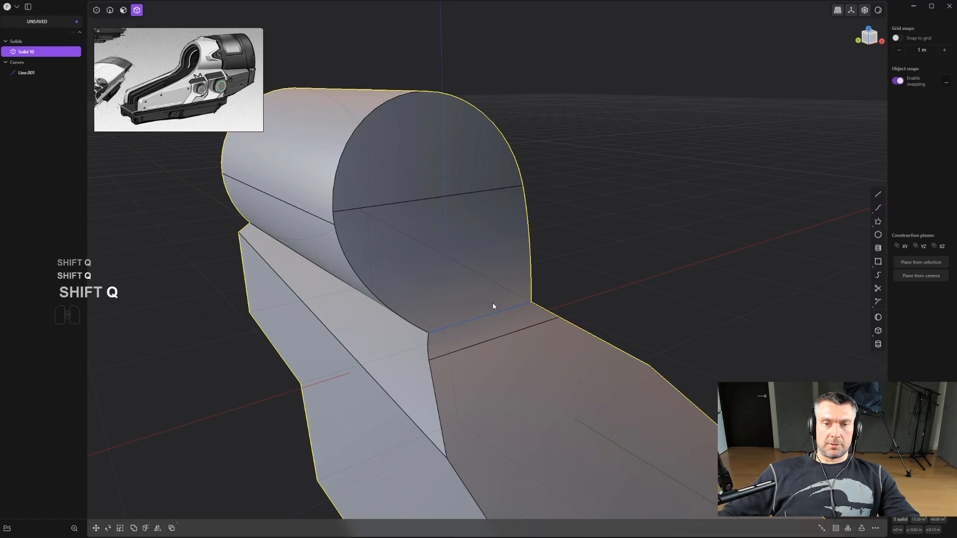
{"action": "key", "text": "2"}
{"action": "left_click", "coordinate": [501, 312]}
{"action": "key", "text": "x"}
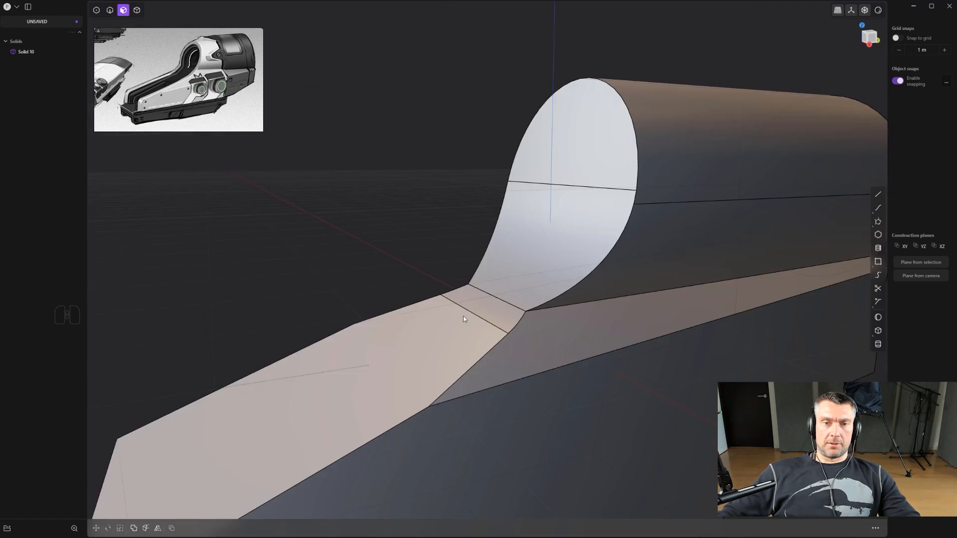
Add a small fillet along the seam edge between the cylinder and the slanted shoulder face.
{"action": "middle_click_drag", "start_coordinate": [463, 319], "coordinate": [570, 282]}
{"action": "key", "text": "2"}
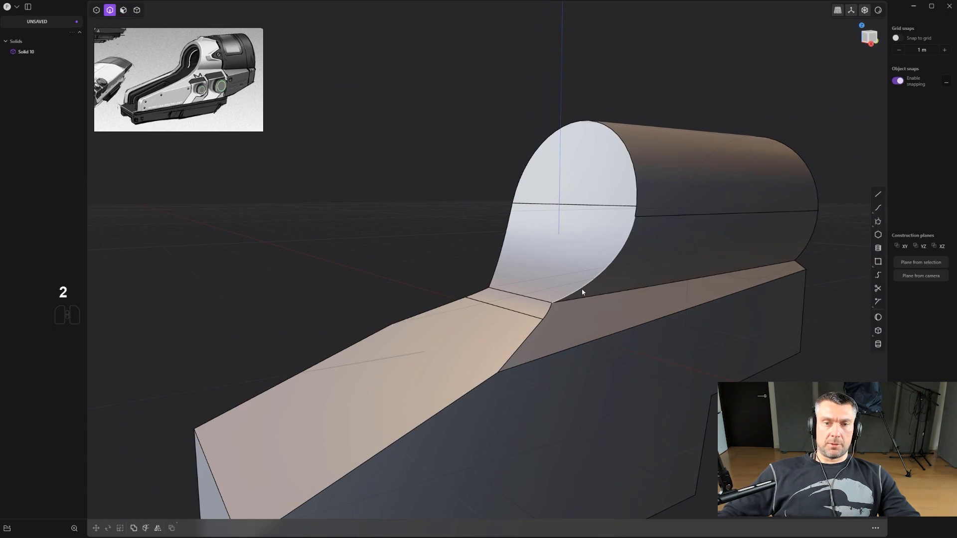
{"action": "left_click", "coordinate": [582, 293]}
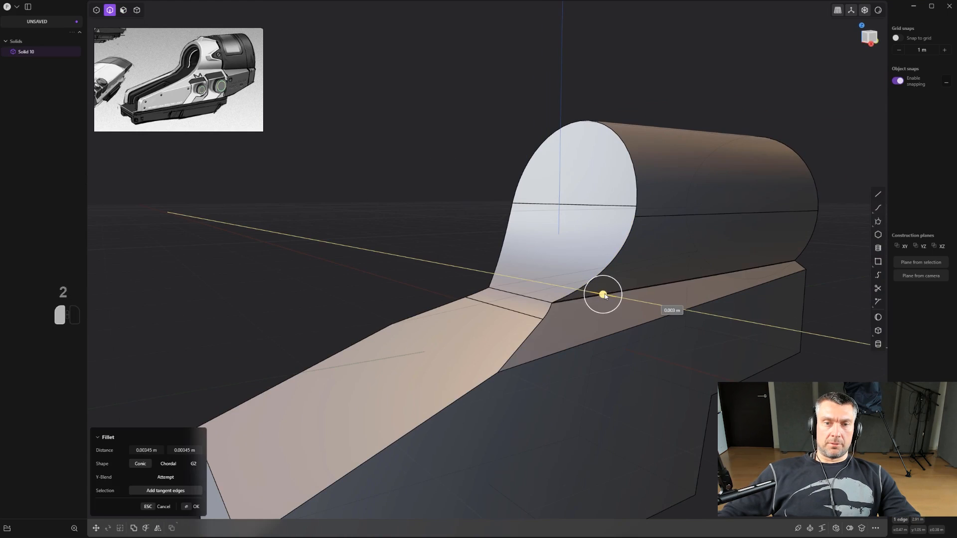
{"action": "left_click_drag", "start_coordinate": [604, 290], "coordinate": [606, 295]}
{"action": "key", "text": "Return"}
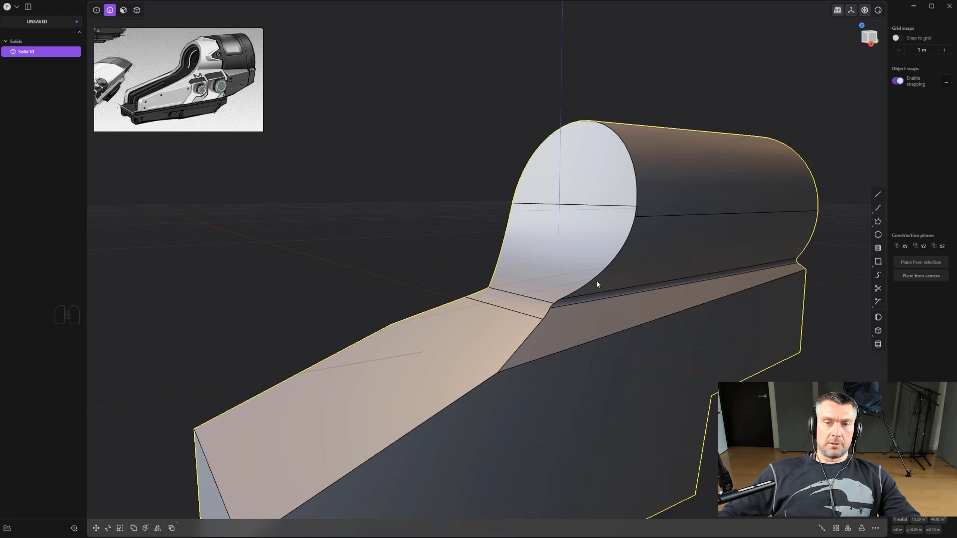
Try to fillet the curved side edge of the cylinder's front face, undo it, and delete the seam fillet face.
{"action": "left_click", "coordinate": [599, 275]}
{"action": "key", "text": "b"}
{"action": "left_click_drag", "start_coordinate": [598, 275], "coordinate": [597, 275]}
{"action": "middle_click_drag", "start_coordinate": [585, 295], "coordinate": [608, 274]}
{"action": "key", "text": "ctrl+z"}
{"action": "scroll", "coordinate": [573, 298], "scroll_direction": "down", "scroll_amount": 2}
{"action": "scroll", "coordinate": [573, 301], "scroll_direction": "down", "scroll_amount": 2}
{"action": "key", "text": "b"}
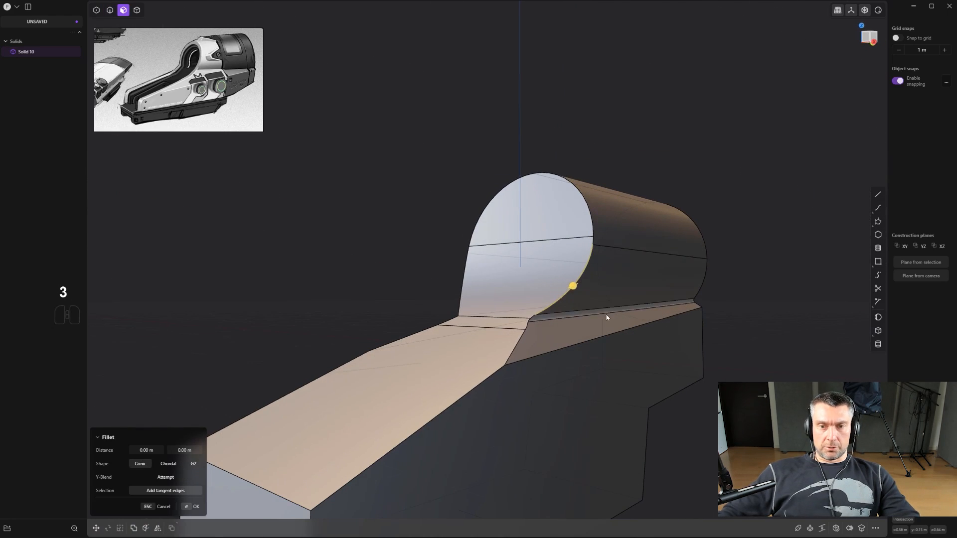
{"action": "key", "text": "x"}
Offset the outline of the cylinder's circular back face inward by about 0.137 m to form a ring.
{"action": "middle_click_drag", "start_coordinate": [599, 313], "coordinate": [622, 286], "text": "alt"}
{"action": "middle_click_drag", "start_coordinate": [716, 289], "coordinate": [441, 294]}
{"action": "scroll", "coordinate": [594, 271], "scroll_direction": "up", "scroll_amount": 2}
{"action": "key", "text": "3"}
{"action": "left_click", "coordinate": [591, 263]}
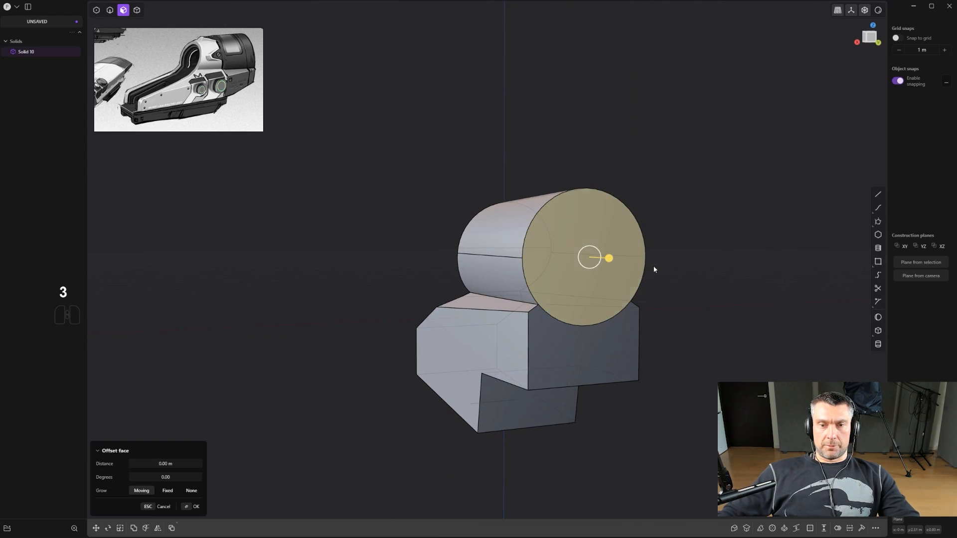
{"action": "key", "text": "o"}
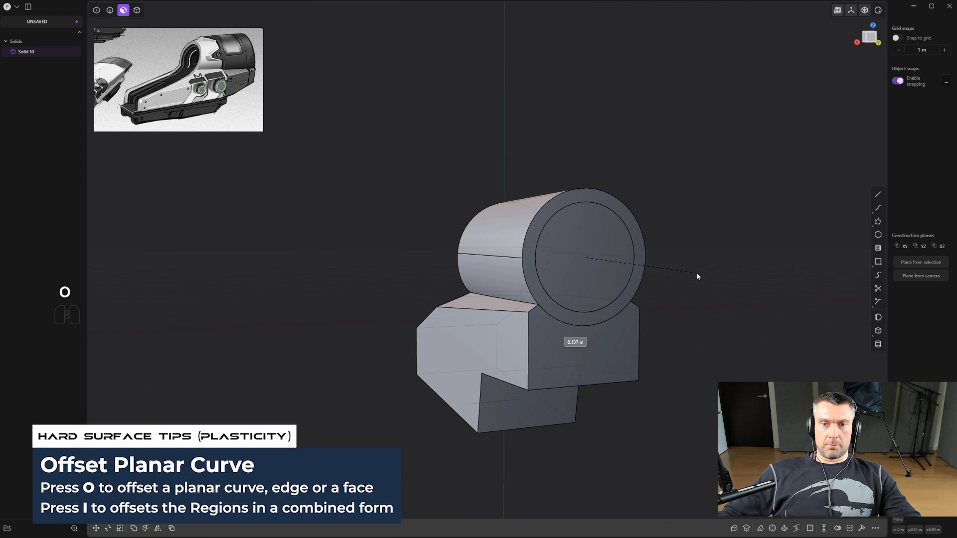
{"action": "left_click", "coordinate": [697, 275]}
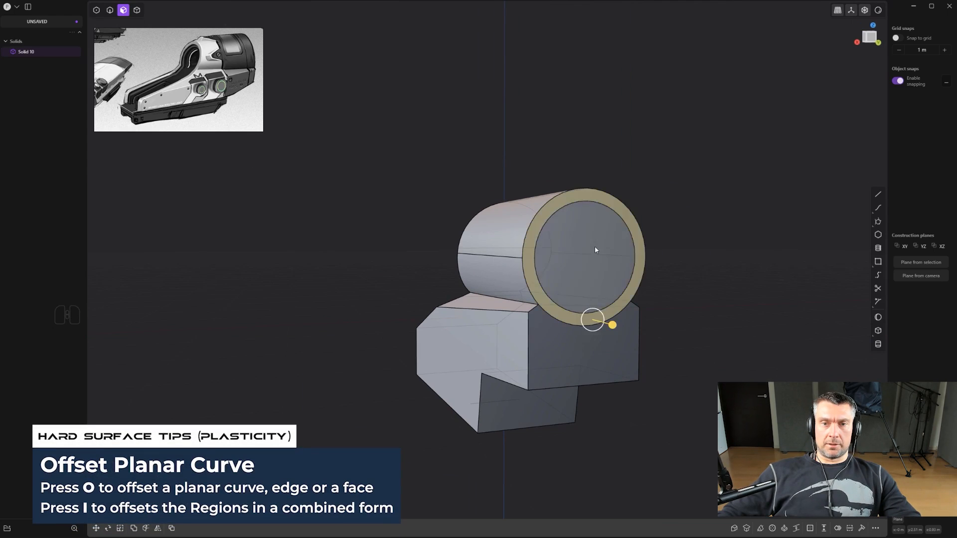
Push the inner circular face through the cylinder's full length to hollow it into a tube.
{"action": "middle_click_drag", "start_coordinate": [697, 275], "coordinate": [727, 299]}
{"action": "left_click_drag", "start_coordinate": [618, 249], "coordinate": [244, 280]}
{"action": "right_click", "coordinate": [244, 280]}
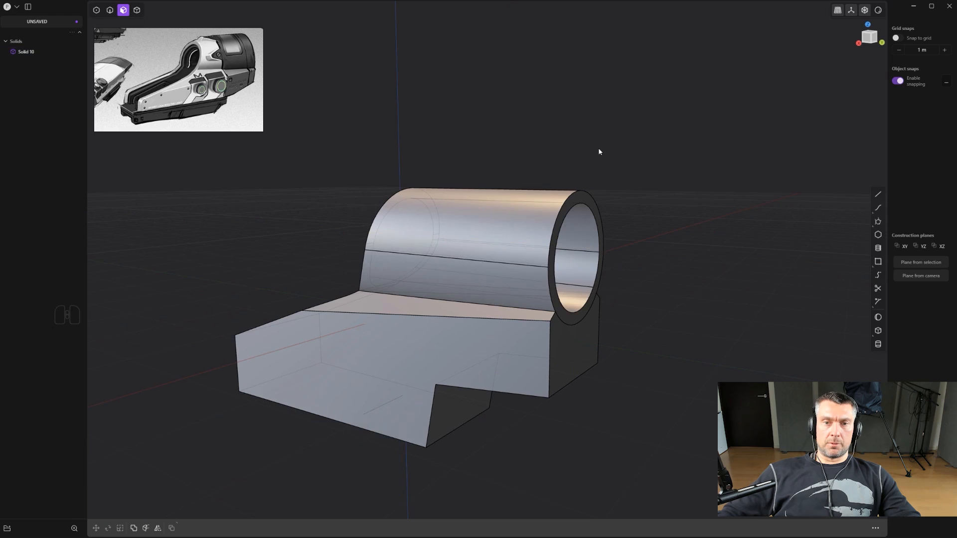
Fillet the upper edge of the lower block's front end with a large radius.
{"action": "middle_click_drag", "start_coordinate": [598, 150], "coordinate": [566, 101], "text": "alt"}
{"action": "middle_click_drag", "start_coordinate": [468, 324], "coordinate": [529, 209], "text": "shift"}
{"action": "scroll", "coordinate": [508, 177], "scroll_direction": "down", "scroll_amount": 2}
{"action": "scroll", "coordinate": [529, 209], "scroll_direction": "down", "scroll_amount": 1}
{"action": "middle_click_drag", "start_coordinate": [270, 255], "coordinate": [511, 313], "text": "shift"}
{"action": "key", "text": "2"}
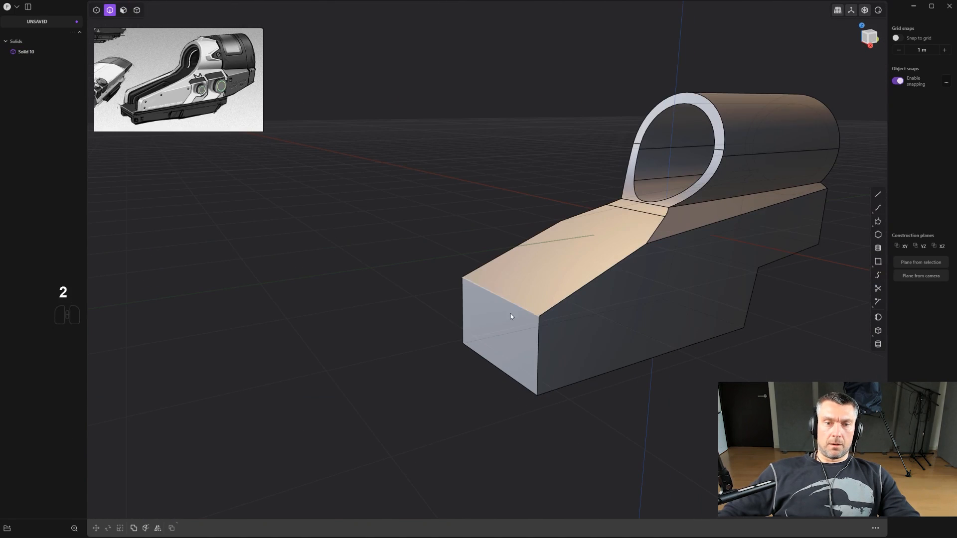
{"action": "left_click_drag", "start_coordinate": [518, 304], "coordinate": [539, 236]}
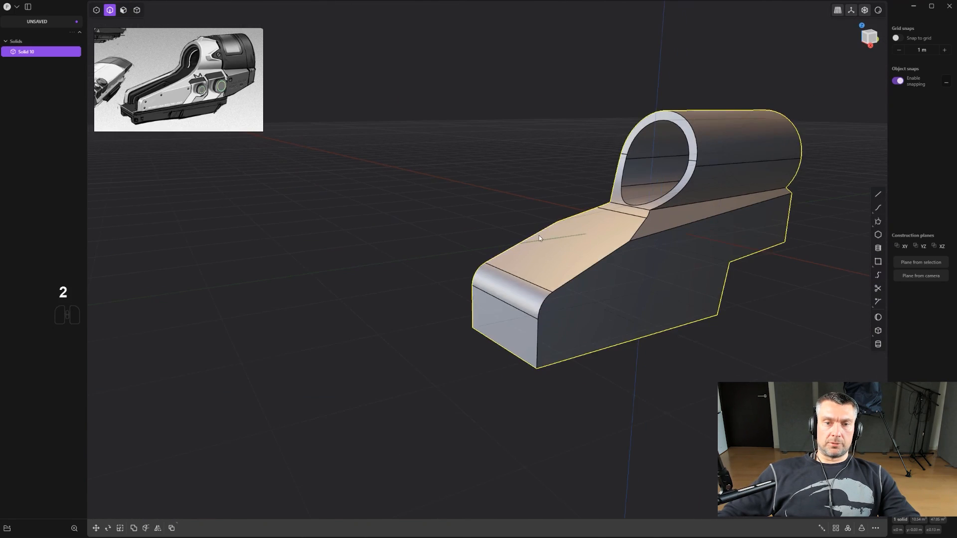
Fillet the two long bottom side edges of the lower block by about 0.173 m.
{"action": "middle_click_drag", "start_coordinate": [539, 235], "coordinate": [609, 268]}
{"action": "left_click", "coordinate": [623, 346]}
{"action": "middle_click_drag", "start_coordinate": [602, 348], "coordinate": [737, 320]}
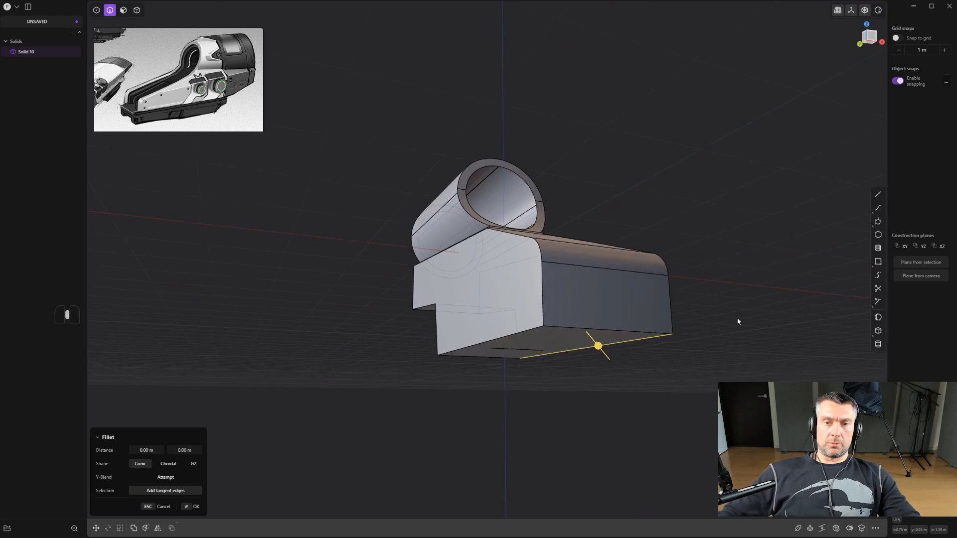
{"action": "left_click", "coordinate": [527, 332], "text": "shift"}
{"action": "left_click_drag", "start_coordinate": [528, 334], "coordinate": [530, 357], "text": "shift"}
{"action": "middle_click_drag", "start_coordinate": [566, 327], "coordinate": [542, 315]}
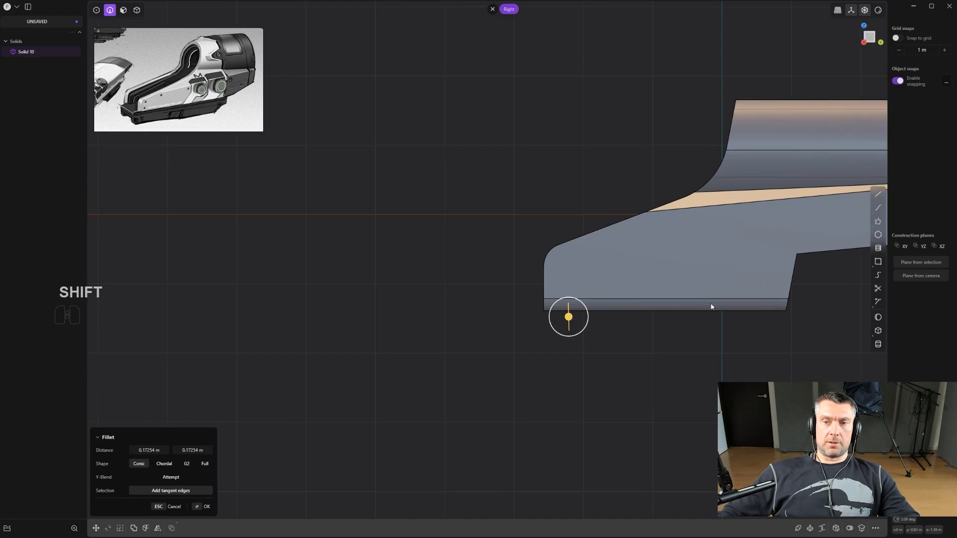
{"action": "middle_click_drag", "start_coordinate": [712, 307], "coordinate": [504, 265]}
{"action": "key", "text": "Return"}
Fillet the inner corner of the step on the block's underside.
{"action": "left_click", "coordinate": [568, 311]}
{"action": "left_click_drag", "start_coordinate": [568, 309], "coordinate": [569, 342], "text": "shift"}
{"action": "key", "text": "Return"}
{"action": "middle_click_drag", "start_coordinate": [576, 326], "coordinate": [596, 282]}
{"action": "left_click", "coordinate": [640, 288]}
{"action": "key", "text": "b"}
{"action": "scroll", "coordinate": [633, 306], "scroll_direction": "up", "scroll_amount": 2}
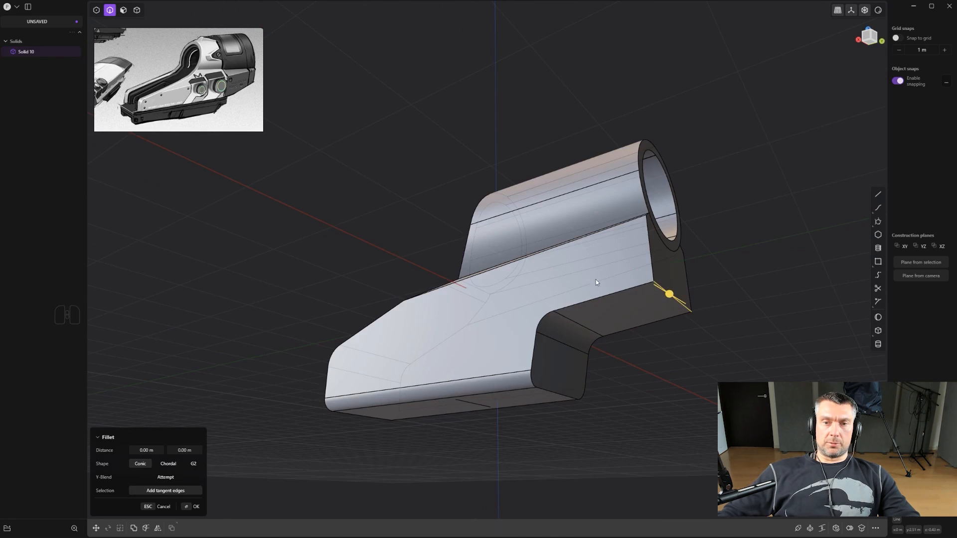
Offset the raised underside face behind the step downward to thicken the rear section.
{"action": "key", "text": "3"}
{"action": "left_click", "coordinate": [626, 316]}
{"action": "left_click_drag", "start_coordinate": [633, 348], "coordinate": [631, 339]}
{"action": "middle_click_drag", "start_coordinate": [641, 327], "coordinate": [653, 332], "text": "alt"}
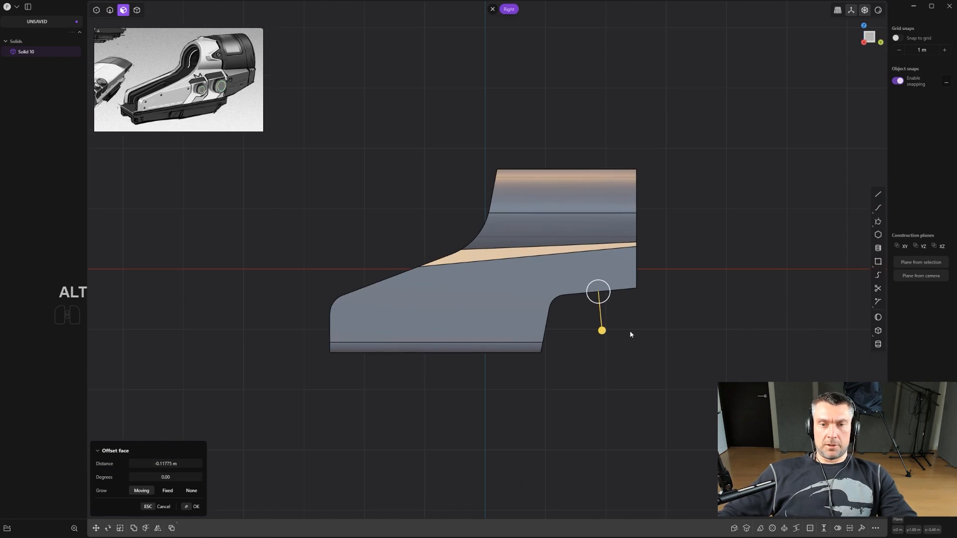
{"action": "scroll", "coordinate": [630, 334], "scroll_direction": "up", "scroll_amount": 1}
{"action": "left_click_drag", "start_coordinate": [599, 328], "coordinate": [614, 342]}
{"action": "scroll", "coordinate": [623, 331], "scroll_direction": "down", "scroll_amount": 1}
{"action": "key", "text": "Escape"}
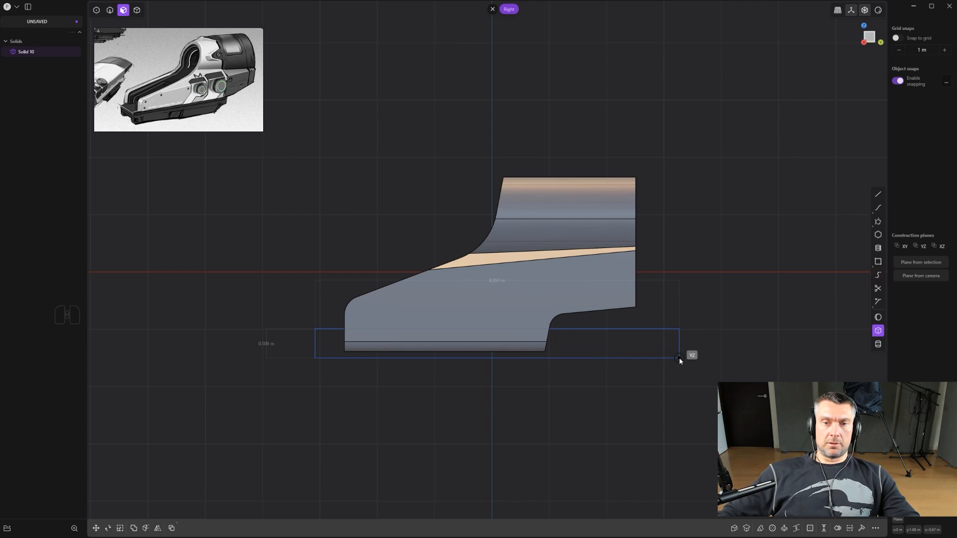
Draw a box about 5.07 m long, 0.53 m high and 1 m deep along the block's bottom, as a separate new body.
{"action": "left_click", "coordinate": [605, 358]}
{"action": "middle_click_drag", "start_coordinate": [606, 358], "coordinate": [427, 334]}
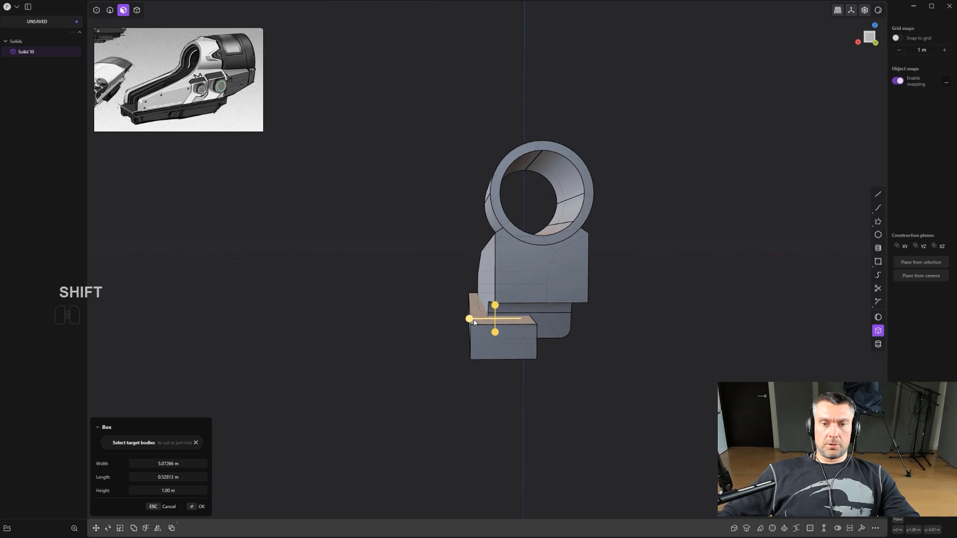
{"action": "key", "text": "b"}
{"action": "mouse_move", "coordinate": [519, 379]}
{"action": "middle_mouse_down"}
{"action": "mouse_move", "coordinate": [504, 357]}
{"action": "mouse_move", "coordinate": [533, 357]}
{"action": "middle_mouse_up"}
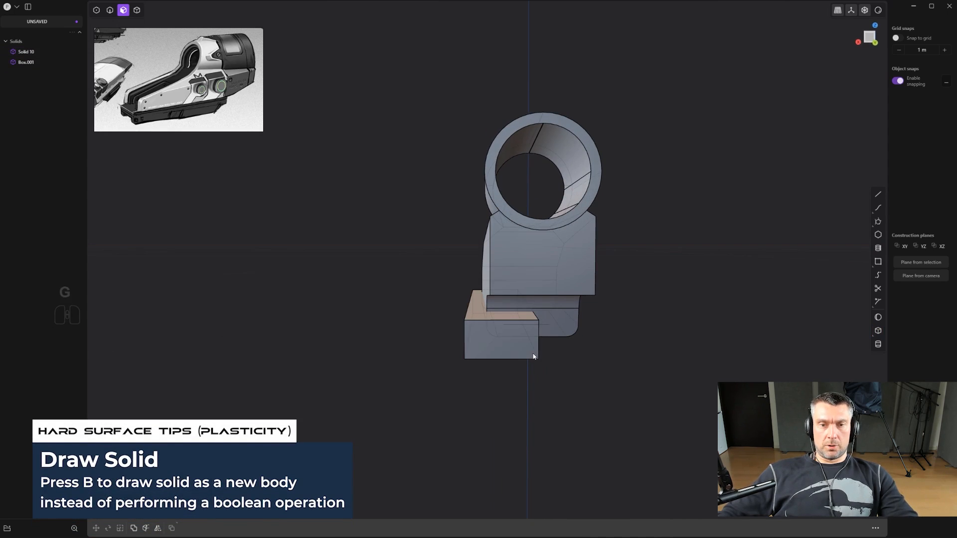
{"action": "left_click", "coordinate": [521, 344]}
{"action": "key", "text": "g"}
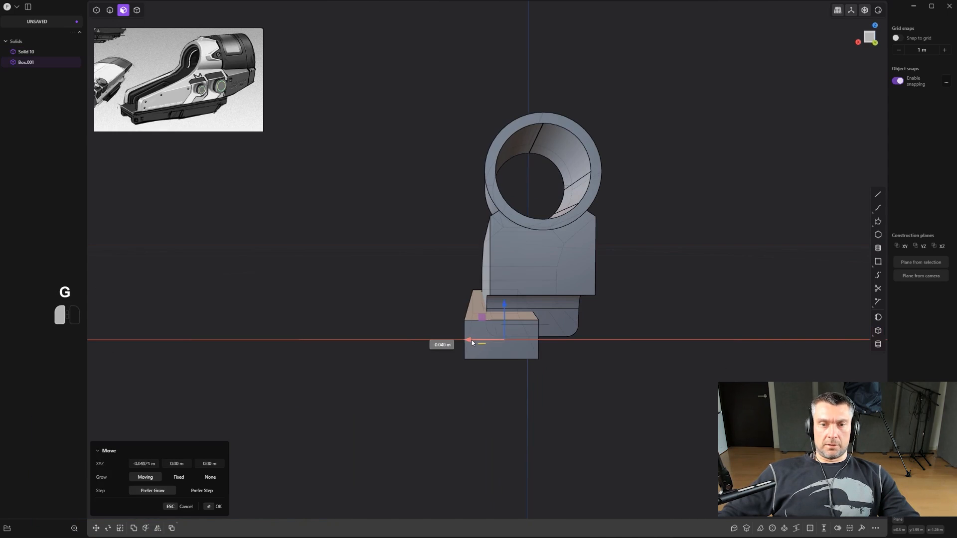
{"action": "key", "text": "ctrl+z"}
Move the whole box body slightly along the X axis toward the main body's centre.
{"action": "key", "text": "4"}
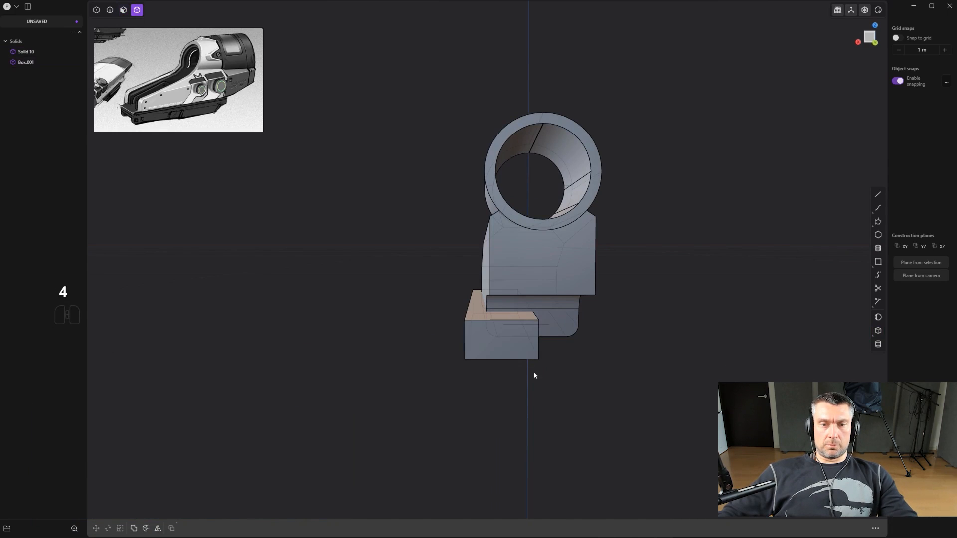
{"action": "left_click", "coordinate": [526, 348]}
{"action": "key", "text": "g"}
{"action": "left_click_drag", "start_coordinate": [462, 317], "coordinate": [470, 318], "text": "shift"}
{"action": "right_click", "coordinate": [471, 318]}
Mirror the box body across the X centre plane and union the two halves into one solid.
{"action": "key", "text": "alt+x"}
{"action": "key", "text": "q"}
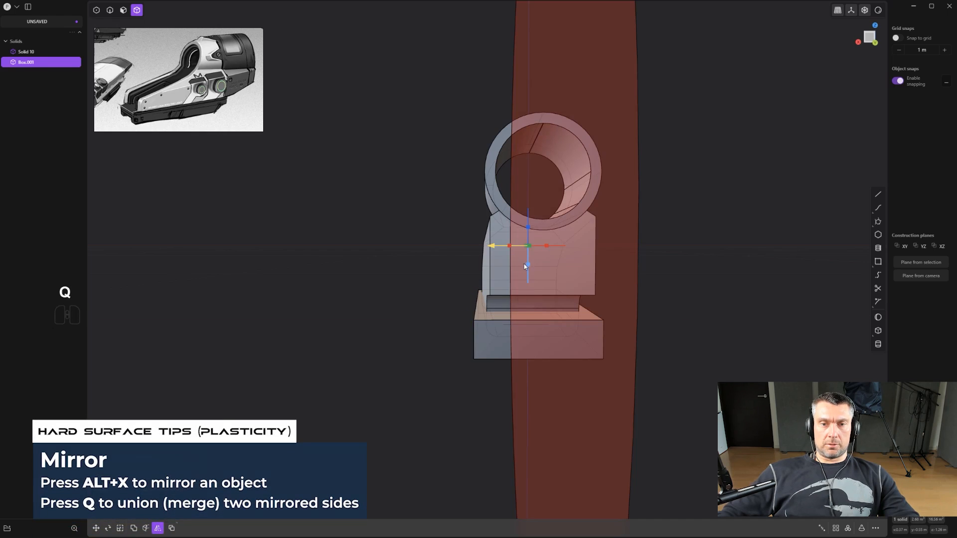
{"action": "right_click", "coordinate": [532, 336]}
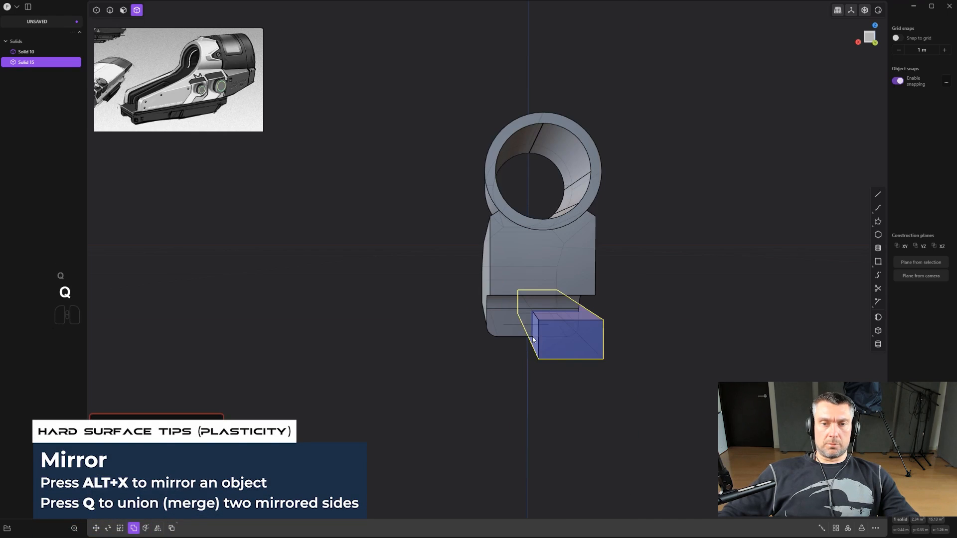
{"action": "key", "text": "ctrl+z"}
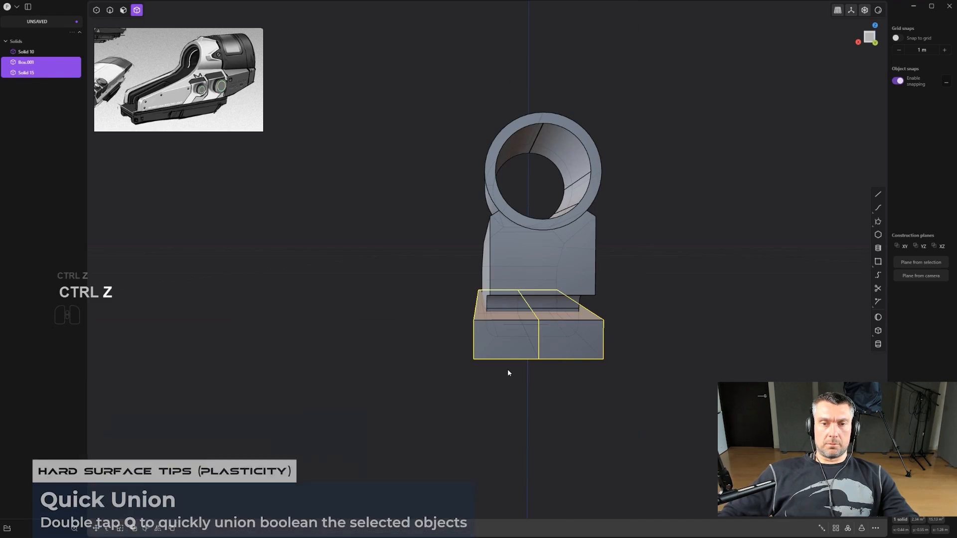
{"action": "key", "text": "q"}
{"action": "key", "text": "q"}
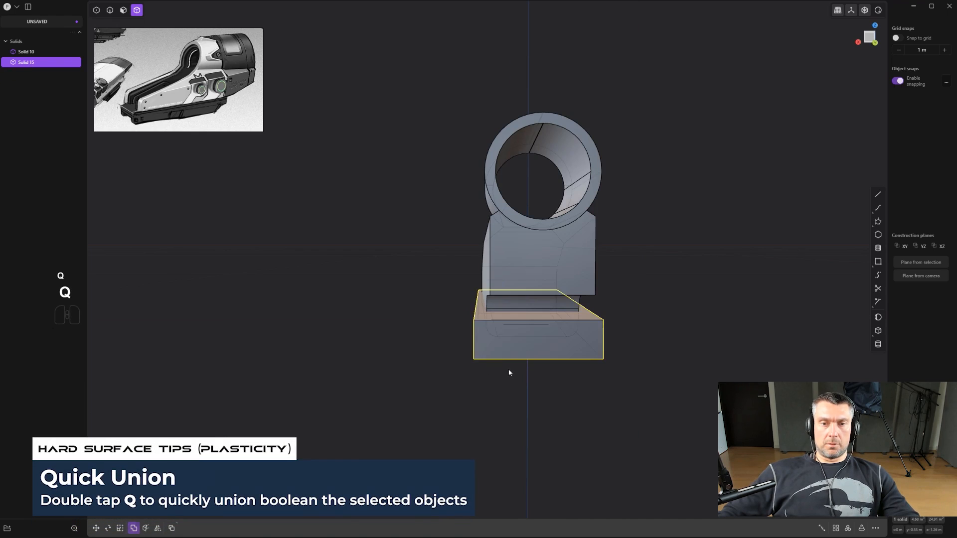
Scale the mirrored box along the X axis to about 0.60 so it becomes a narrower rail.
{"action": "middle_click_drag", "start_coordinate": [507, 369], "coordinate": [550, 387], "text": "alt"}
{"action": "key", "text": "s"}
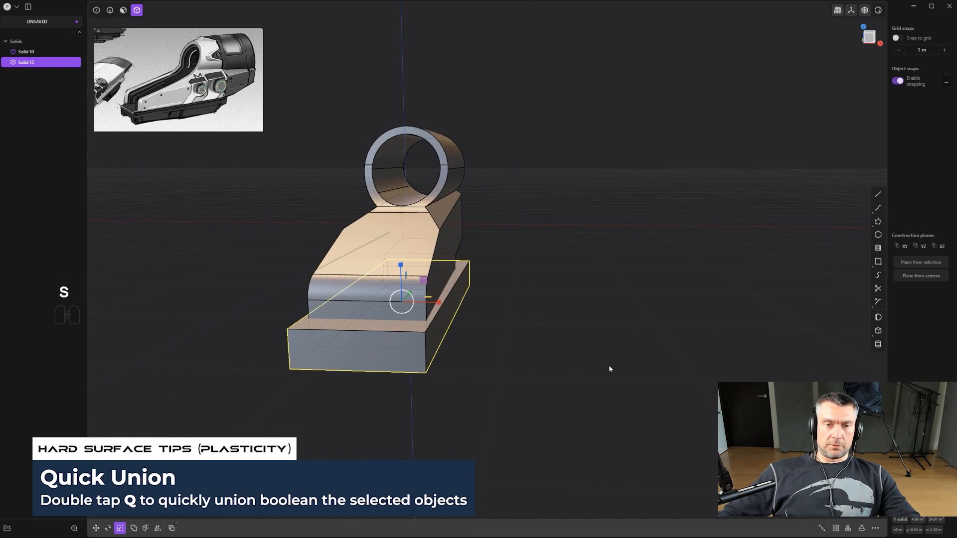
{"action": "key", "text": "x"}
{"action": "left_click", "coordinate": [542, 333]}
{"action": "middle_click_drag", "start_coordinate": [543, 333], "coordinate": [598, 299], "text": "alt"}
{"action": "key", "text": "s"}
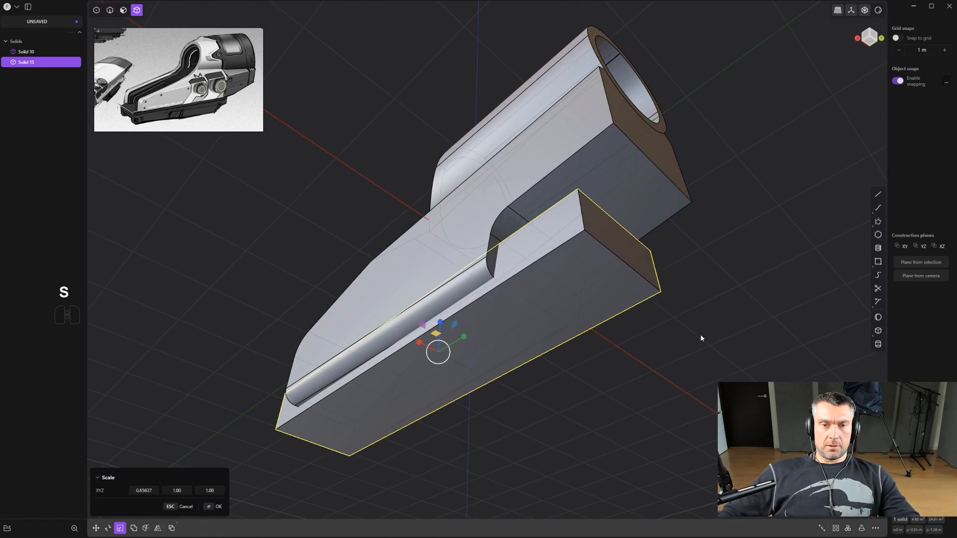
{"action": "key", "text": "s"}
{"action": "key", "text": "x"}
{"action": "left_click", "coordinate": [675, 324]}
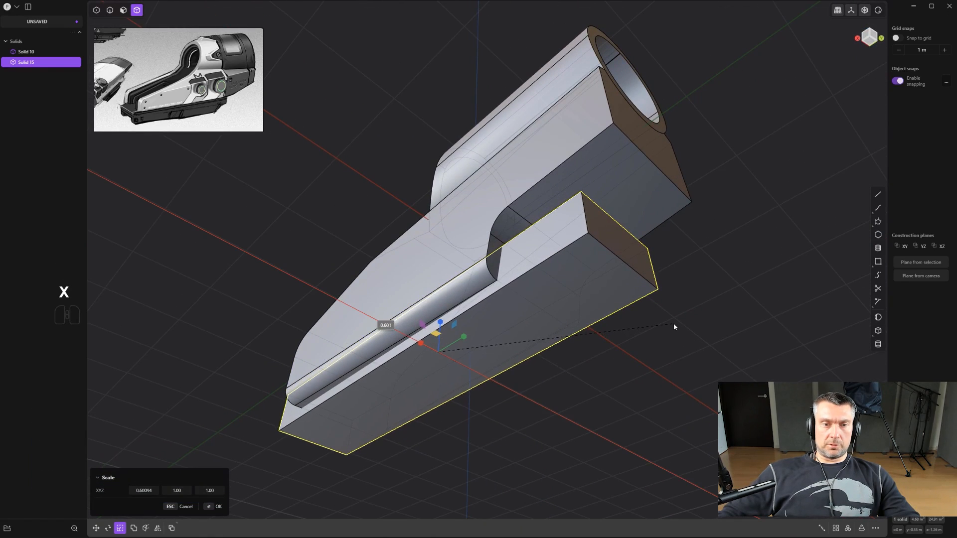
Chamfer the ring of four long edges on the lower rail.
{"action": "middle_click_drag", "start_coordinate": [674, 323], "coordinate": [573, 384]}
{"action": "key", "text": "2"}
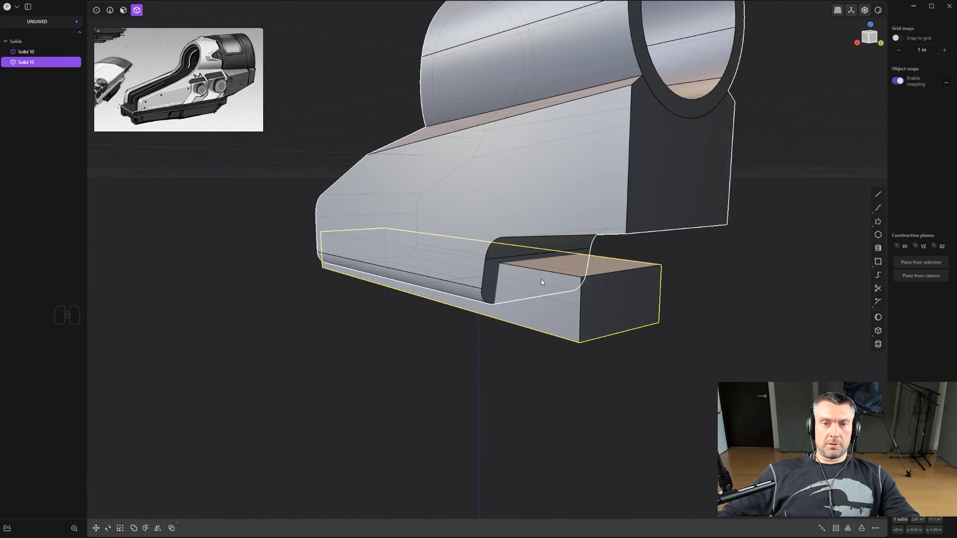
{"action": "left_click", "coordinate": [546, 274], "text": "ctrl+alt"}
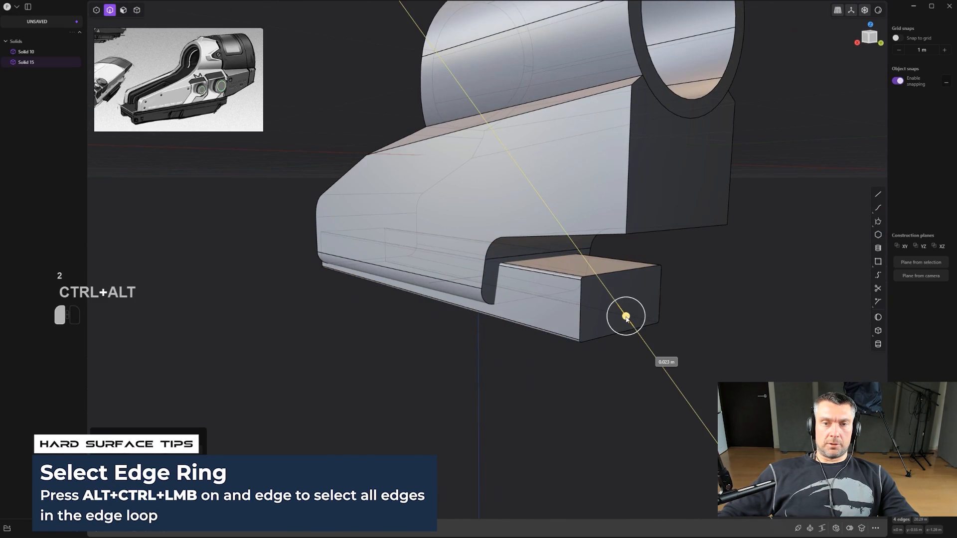
{"action": "left_click_drag", "start_coordinate": [633, 314], "coordinate": [636, 303]}
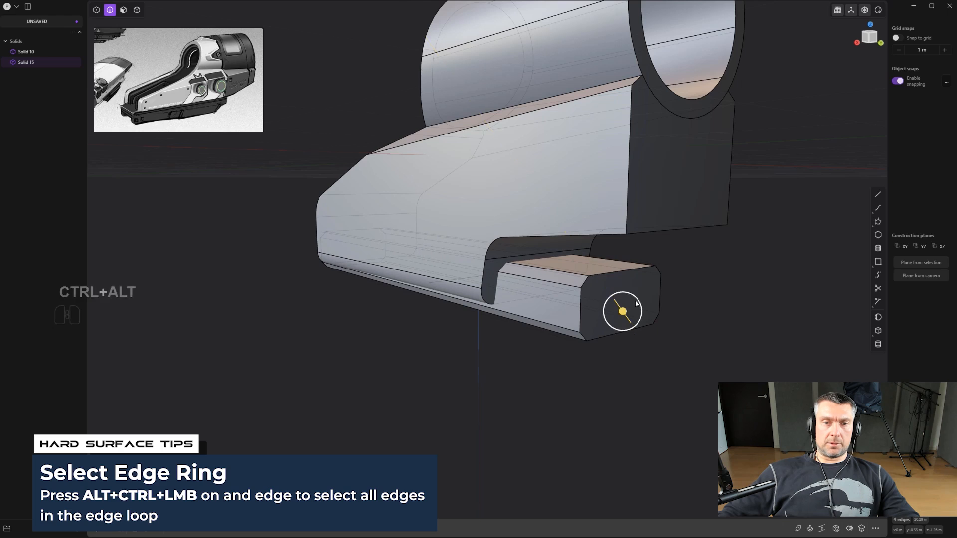
{"action": "scroll", "coordinate": [640, 304], "scroll_direction": "down", "scroll_amount": 1}
{"action": "middle_click_drag", "start_coordinate": [695, 304], "coordinate": [696, 301], "text": "alt"}
{"action": "scroll", "coordinate": [696, 301], "scroll_direction": "down", "scroll_amount": 2}
{"action": "right_click", "coordinate": [698, 301]}
Chamfer the lower rear edge of the main body by about 0.115 m.
{"action": "scroll", "coordinate": [698, 301], "scroll_direction": "down", "scroll_amount": 2}
{"action": "middle_click_drag", "start_coordinate": [626, 326], "coordinate": [644, 361], "text": "shift"}
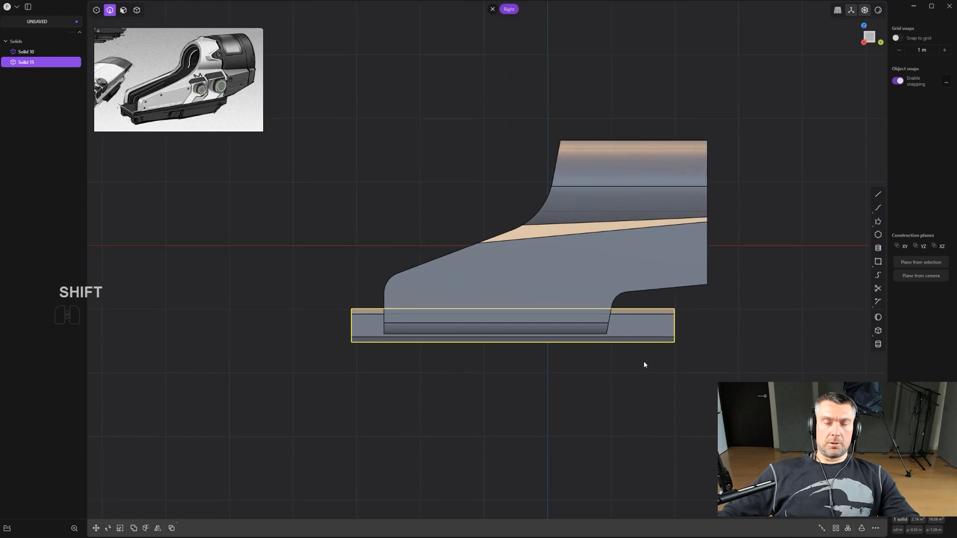
{"action": "scroll", "coordinate": [644, 360], "scroll_direction": "up", "scroll_amount": 3}
{"action": "left_click", "coordinate": [728, 282]}
{"action": "scroll", "coordinate": [728, 282], "scroll_direction": "down", "scroll_amount": 1}
{"action": "middle_click_drag", "start_coordinate": [535, 279], "coordinate": [512, 278]}
{"action": "middle_click_drag", "start_coordinate": [512, 278], "coordinate": [571, 306], "text": "shift"}
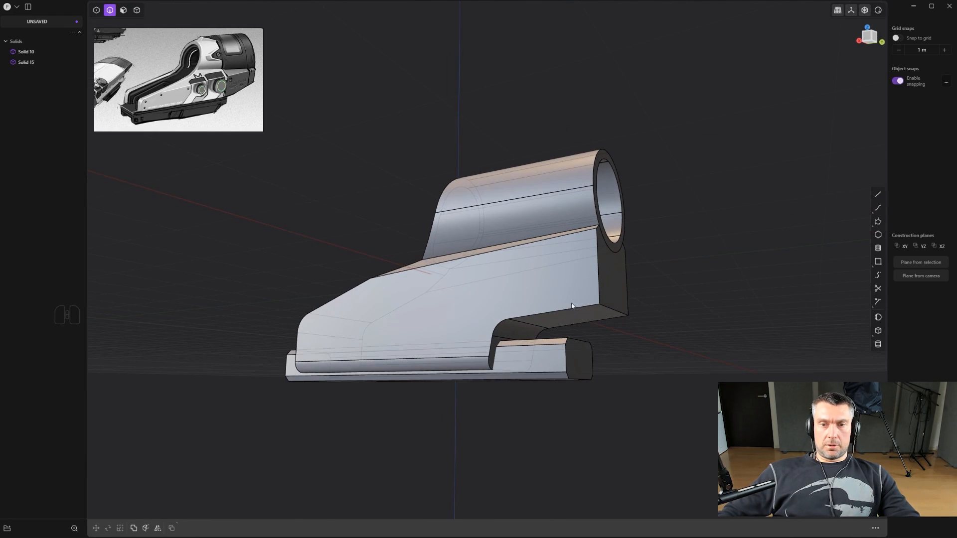
{"action": "left_click", "coordinate": [620, 313]}
{"action": "left_click_drag", "start_coordinate": [620, 312], "coordinate": [646, 268]}
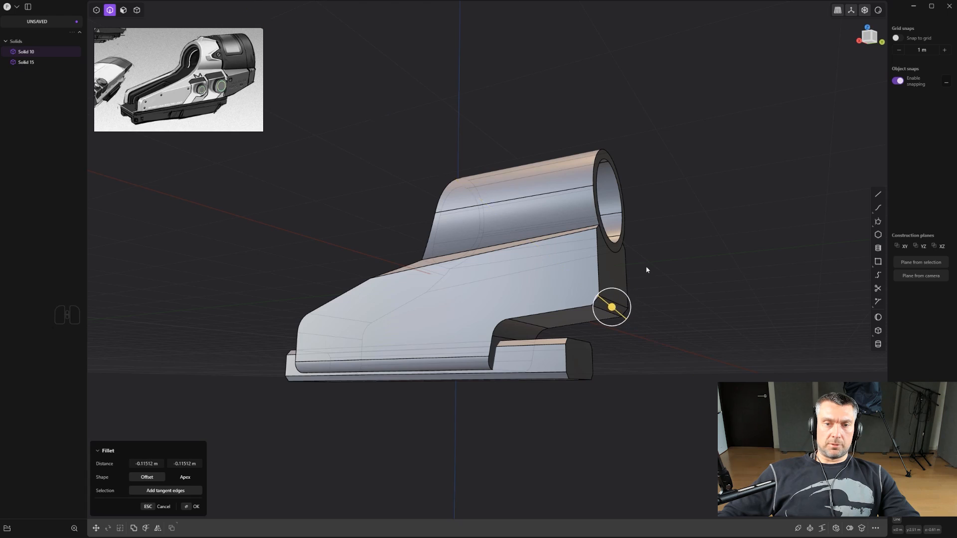
{"action": "middle_click_drag", "start_coordinate": [646, 268], "coordinate": [720, 295]}
{"action": "key", "text": "Return"}
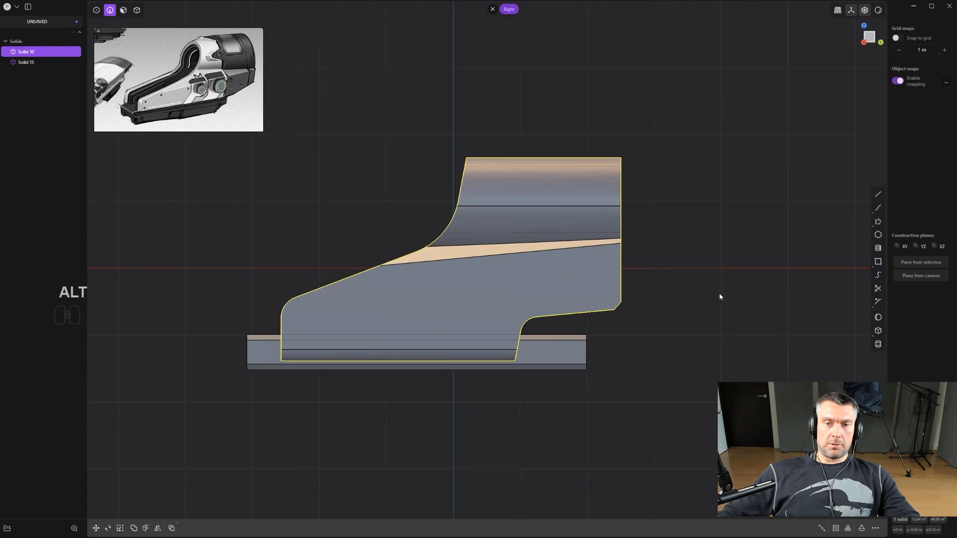
Bevel the side edge along the underside of the main body's rear section.
{"action": "left_click", "coordinate": [569, 317]}
{"action": "middle_click_drag", "start_coordinate": [569, 317], "coordinate": [585, 327]}
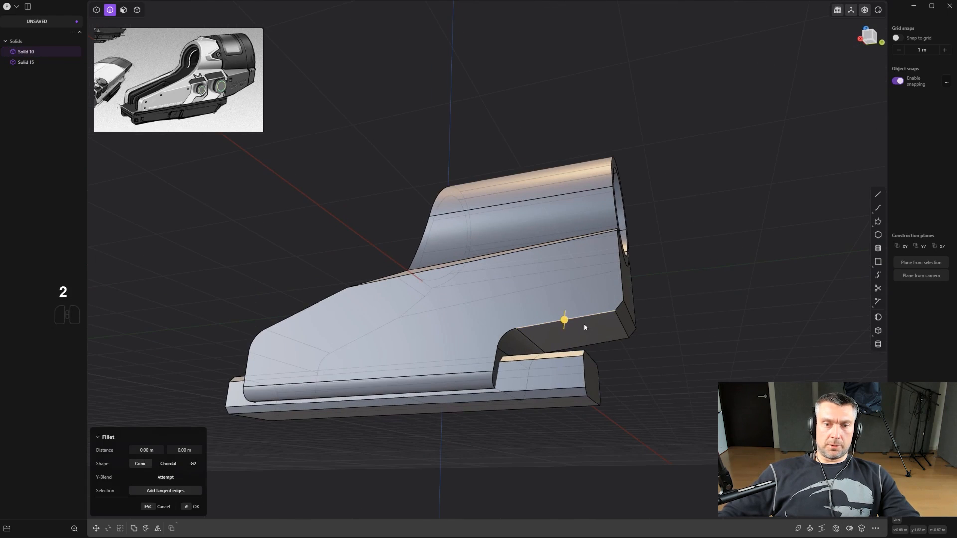
{"action": "left_click_drag", "start_coordinate": [567, 324], "coordinate": [573, 323]}
{"action": "middle_click_drag", "start_coordinate": [573, 323], "coordinate": [664, 327]}
{"action": "right_click", "coordinate": [589, 369]}
Draw a tall narrow rectangle in the front view, running from inside the tube opening down into the lower block.
{"action": "scroll", "coordinate": [587, 360], "scroll_direction": "up", "scroll_amount": 1}
{"action": "scroll", "coordinate": [596, 341], "scroll_direction": "up", "scroll_amount": 1}
{"action": "scroll", "coordinate": [664, 327], "scroll_direction": "down", "scroll_amount": 2}
{"action": "middle_click_drag", "start_coordinate": [645, 286], "coordinate": [643, 331], "text": "shift"}
{"action": "scroll", "coordinate": [643, 331], "scroll_direction": "up", "scroll_amount": 1}
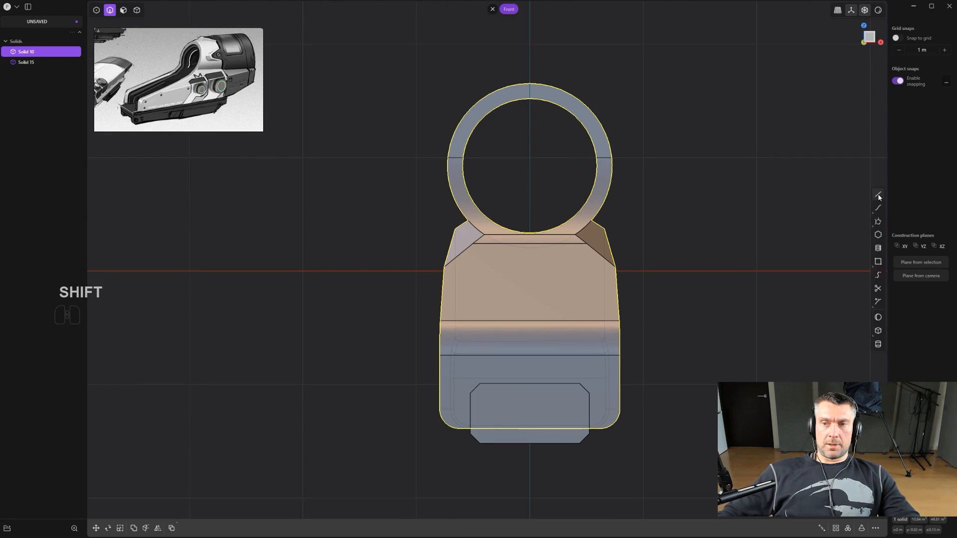
{"action": "left_click", "coordinate": [490, 206]}
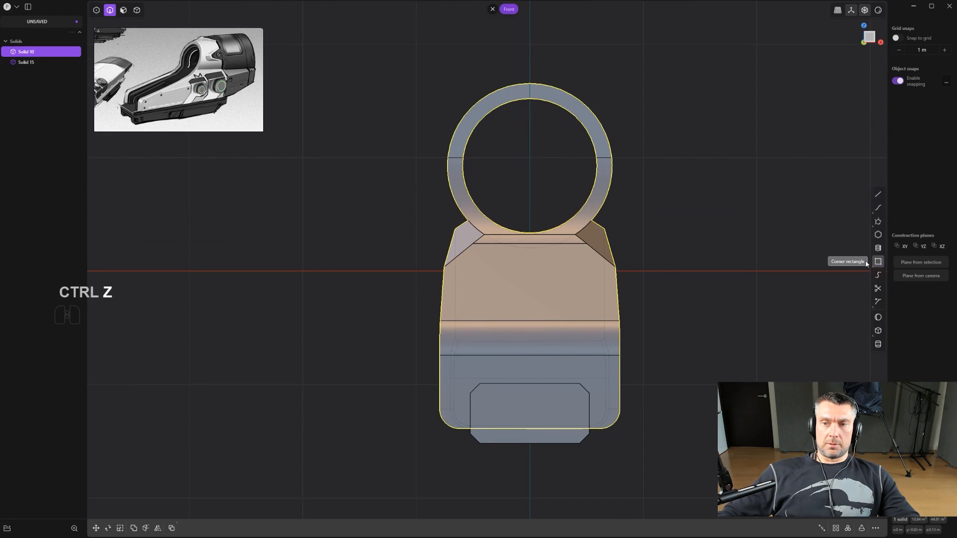
{"action": "left_click", "coordinate": [558, 369]}
Fillet all four corners of the rectangle by about 0.12 m.
{"action": "scroll", "coordinate": [556, 351], "scroll_direction": "up", "scroll_amount": 2}
{"action": "key", "text": "1"}
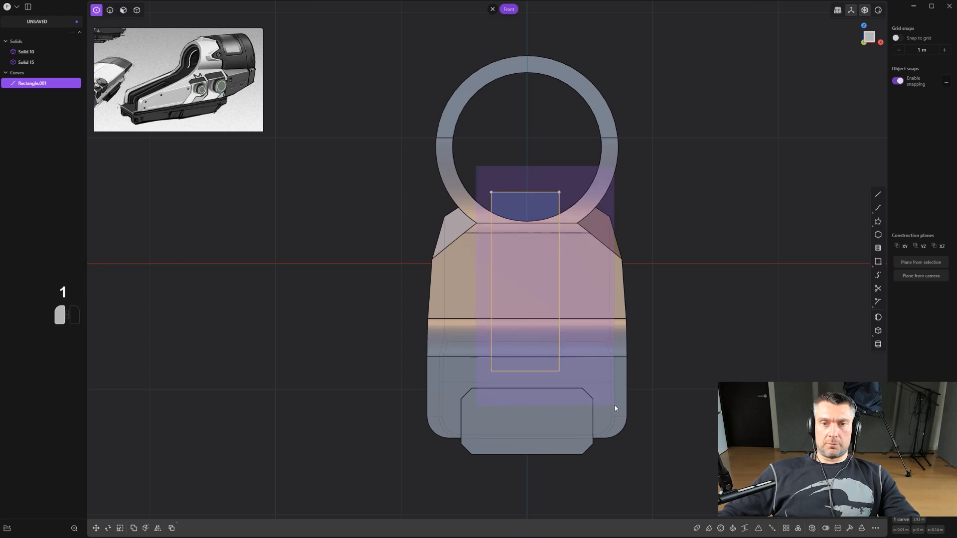
{"action": "scroll", "coordinate": [603, 345], "scroll_direction": "up", "scroll_amount": 2}
{"action": "key", "text": "b"}
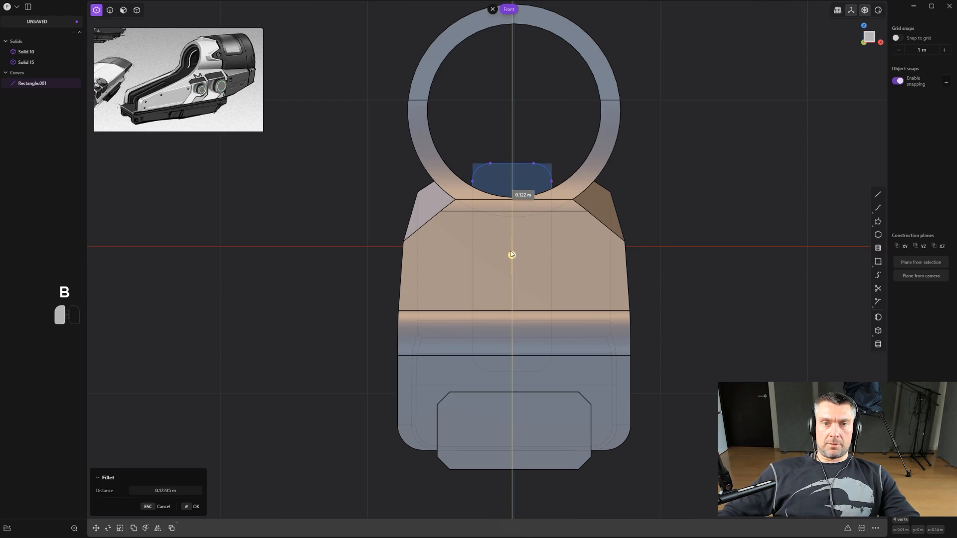
{"action": "left_click_drag", "start_coordinate": [511, 252], "coordinate": [513, 252]}
{"action": "right_click", "coordinate": [513, 252]}
Cut the main body with the rounded rectangle and delete the inner piece to open a central slot.
{"action": "scroll", "coordinate": [512, 254], "scroll_direction": "down", "scroll_amount": 2}
{"action": "key", "text": "c"}
{"action": "left_click", "coordinate": [555, 303]}
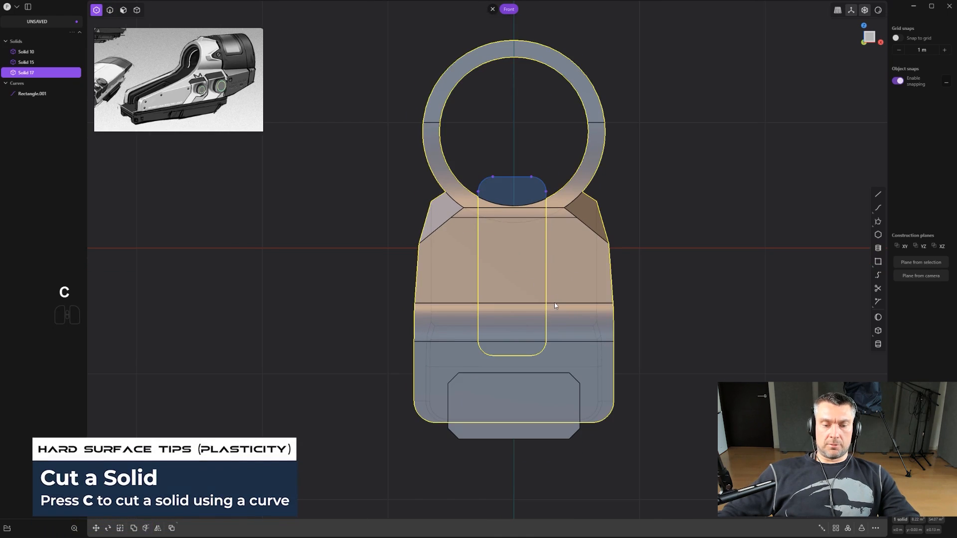
{"action": "key", "text": "4"}
{"action": "left_click", "coordinate": [528, 252]}
{"action": "key", "text": "x"}
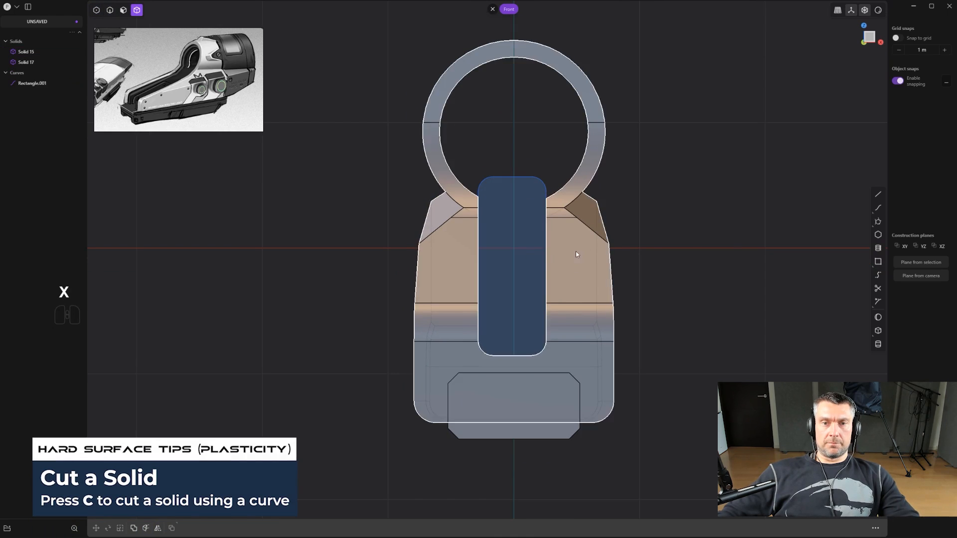
Delete the leftover rounded rectangle curve from the slot.
{"action": "key", "text": "2"}
{"action": "key", "text": "3"}
{"action": "left_click", "coordinate": [524, 186]}
{"action": "key", "text": "x"}
{"action": "key", "text": "2"}
{"action": "key", "text": "2"}
{"action": "left_click", "coordinate": [530, 178]}
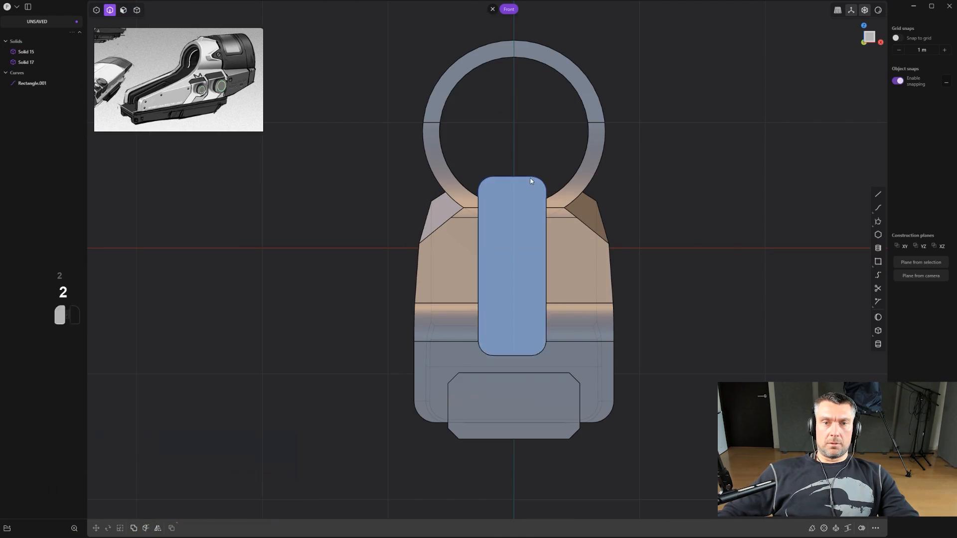
{"action": "key", "text": "x"}
Fillet the inner edges where the central slot's side walls meet the tube's bore.
{"action": "middle_click_drag", "start_coordinate": [532, 183], "coordinate": [487, 273]}
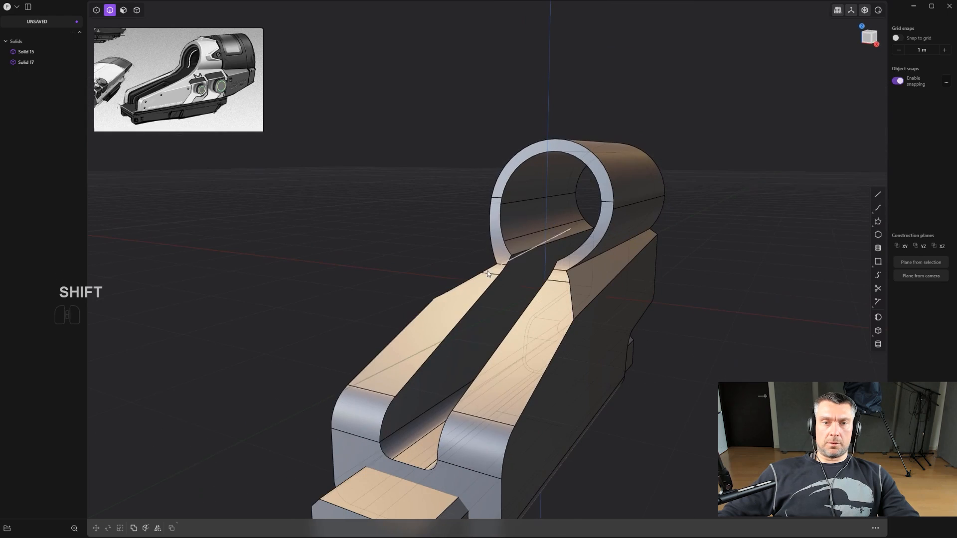
{"action": "key", "text": "2"}
{"action": "middle_click_drag", "start_coordinate": [565, 252], "coordinate": [659, 259]}
{"action": "left_click", "coordinate": [608, 248]}
{"action": "left_click_drag", "start_coordinate": [607, 248], "coordinate": [620, 220]}
{"action": "middle_click_drag", "start_coordinate": [619, 220], "coordinate": [707, 262]}
{"action": "key", "text": "Return"}
Chamfer the front inner rim running around the tube opening and down along the slot by about 0.033 m.
{"action": "left_click", "coordinate": [637, 245]}
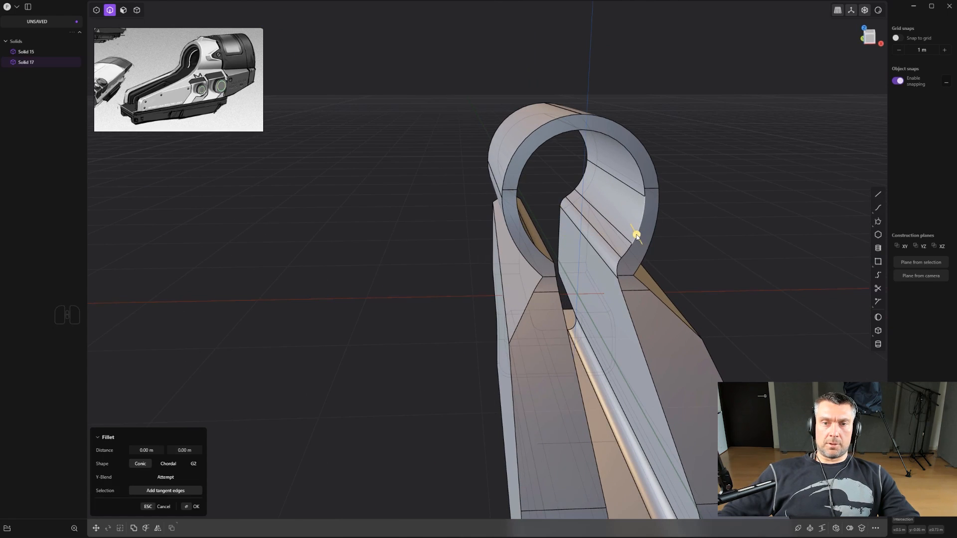
{"action": "left_click_drag", "start_coordinate": [636, 236], "coordinate": [641, 238]}
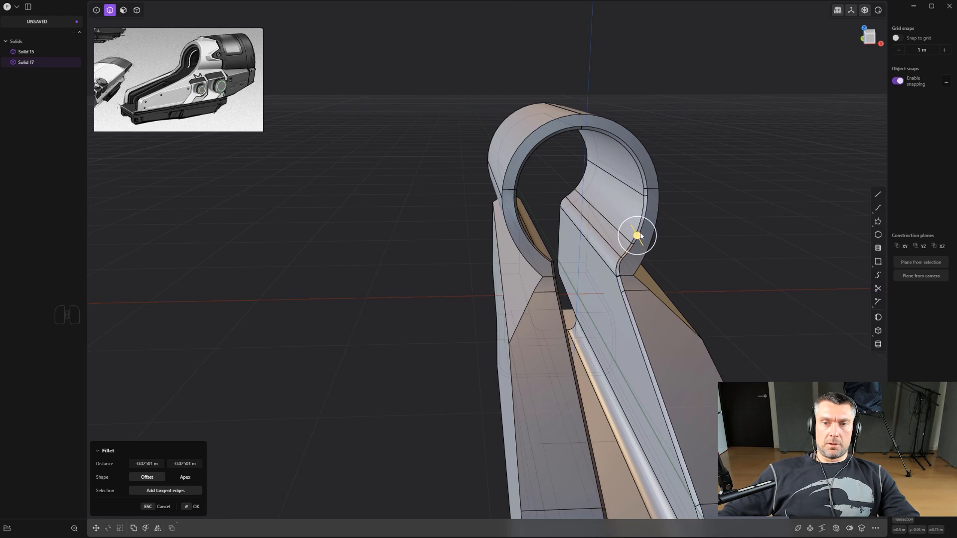
{"action": "scroll", "coordinate": [621, 275], "scroll_direction": "up", "scroll_amount": 10}
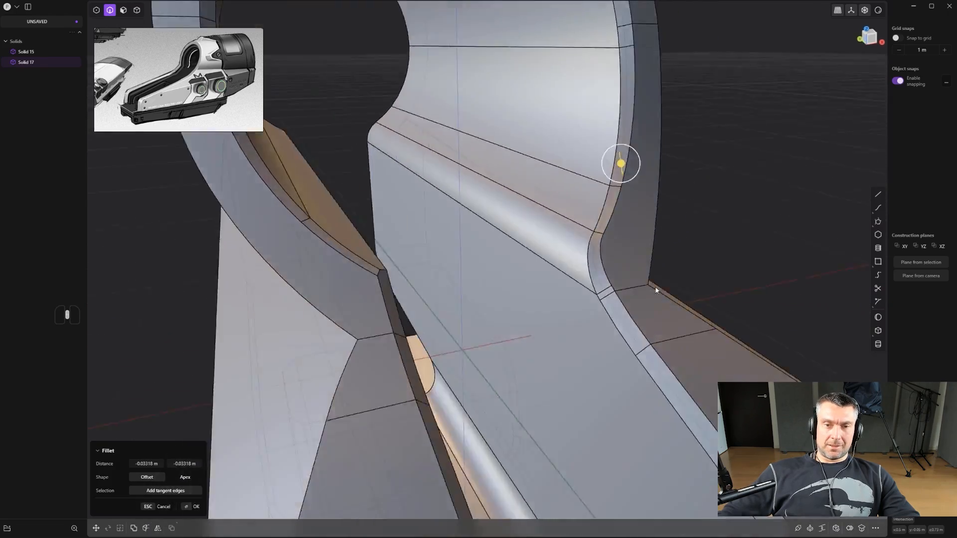
Draw a line from the slot chamfer's corner to the outer corner below the tube and imprint it onto the main body.
{"action": "middle_click_drag", "start_coordinate": [656, 291], "coordinate": [541, 286]}
{"action": "scroll", "coordinate": [631, 317], "scroll_direction": "up", "scroll_amount": 3}
{"action": "middle_click_drag", "start_coordinate": [541, 287], "coordinate": [450, 385], "text": "shift"}
{"action": "left_click", "coordinate": [877, 194]}
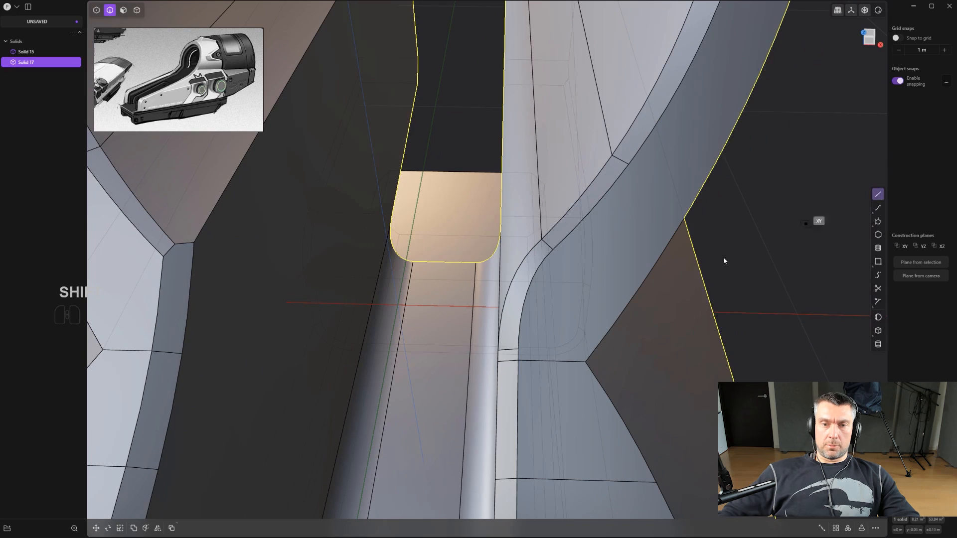
{"action": "left_click", "coordinate": [586, 361]}
{"action": "key", "text": "shift+q"}
{"action": "left_click", "coordinate": [564, 348]}
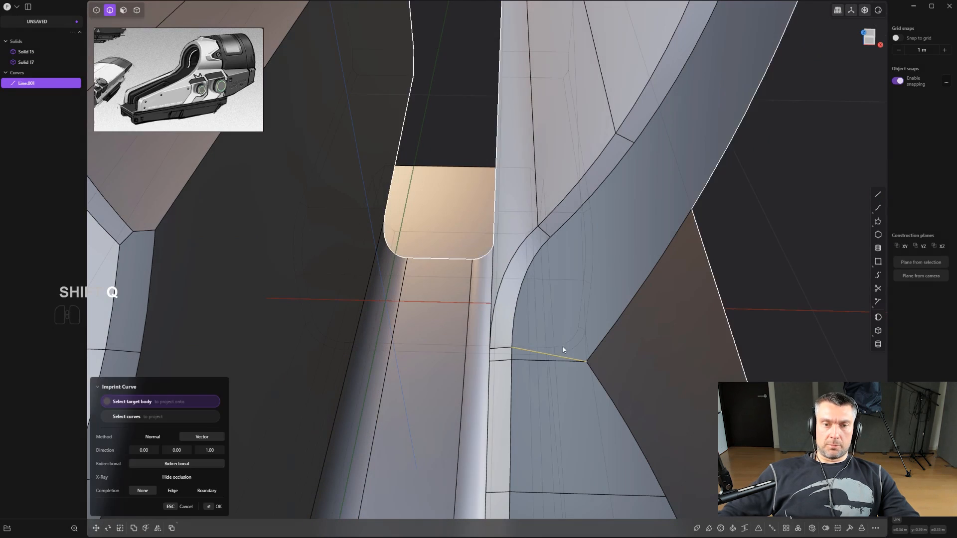
{"action": "left_click", "coordinate": [564, 347]}
Remove the redundant edge just below the imprinted line and delete the leftover line curve.
{"action": "left_click", "coordinate": [548, 361]}
{"action": "key", "text": "x"}
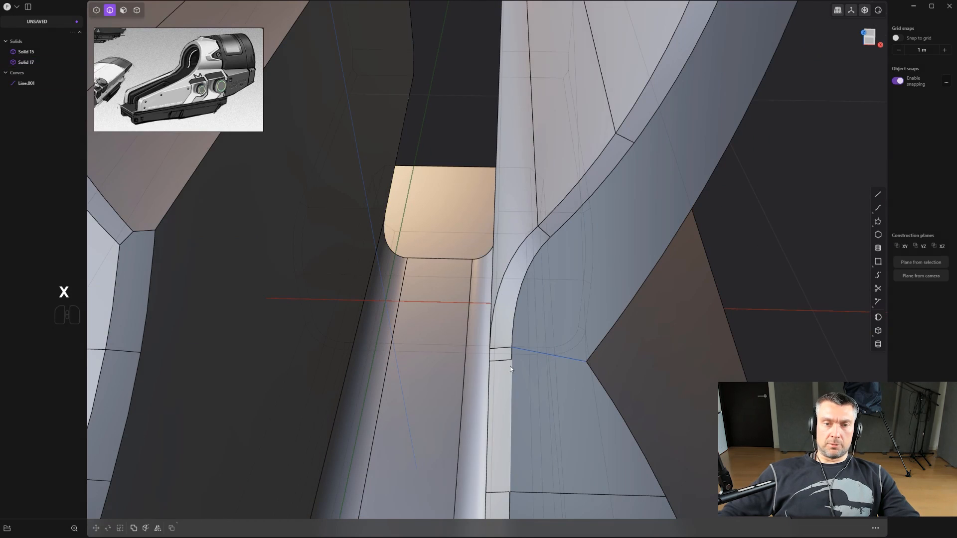
{"action": "middle_click_drag", "start_coordinate": [506, 361], "coordinate": [533, 345]}
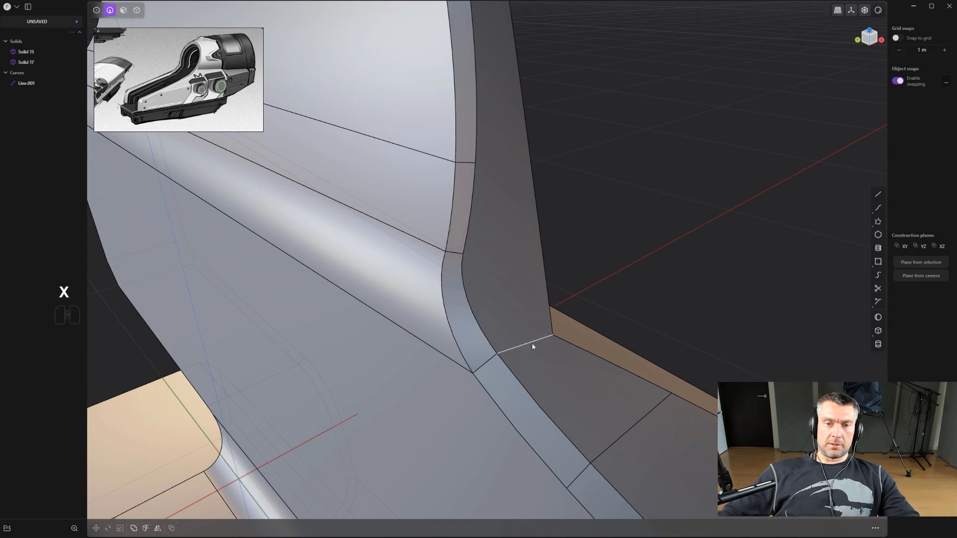
{"action": "left_click", "coordinate": [533, 346]}
{"action": "key", "text": "x"}
Fillet the long edge where the tube meets the angled side facet by about 0.056 m.
{"action": "scroll", "coordinate": [560, 361], "scroll_direction": "down", "scroll_amount": 3}
{"action": "middle_click_drag", "start_coordinate": [605, 373], "coordinate": [602, 252]}
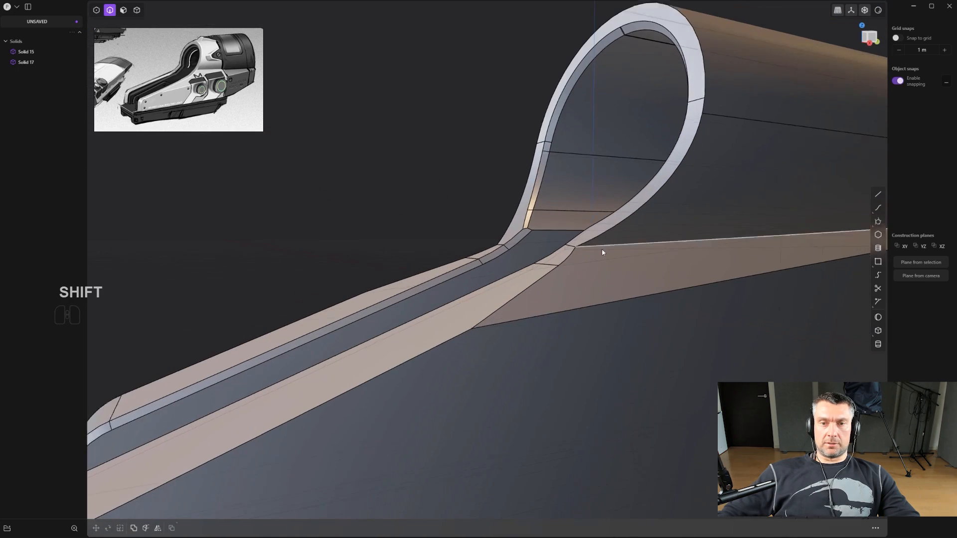
{"action": "left_click", "coordinate": [618, 246]}
{"action": "scroll", "coordinate": [615, 249], "scroll_direction": "up", "scroll_amount": 2}
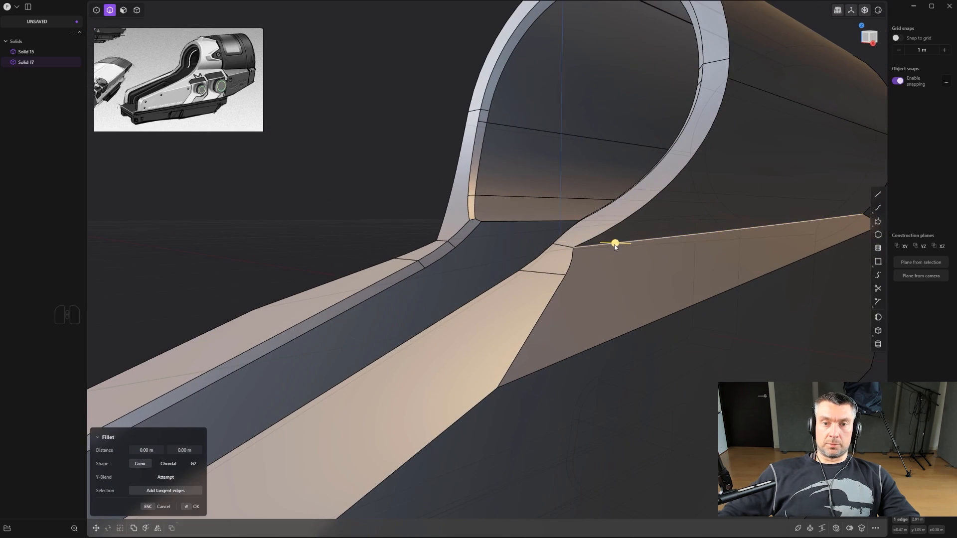
{"action": "left_click_drag", "start_coordinate": [615, 246], "coordinate": [626, 257]}
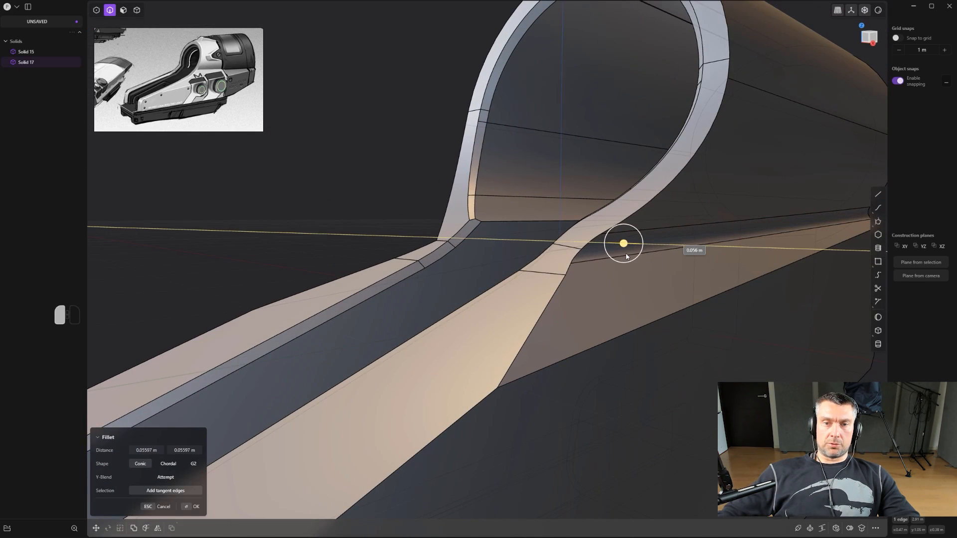
{"action": "scroll", "coordinate": [593, 316], "scroll_direction": "down", "scroll_amount": 2}
{"action": "middle_click_drag", "start_coordinate": [594, 315], "coordinate": [418, 243]}
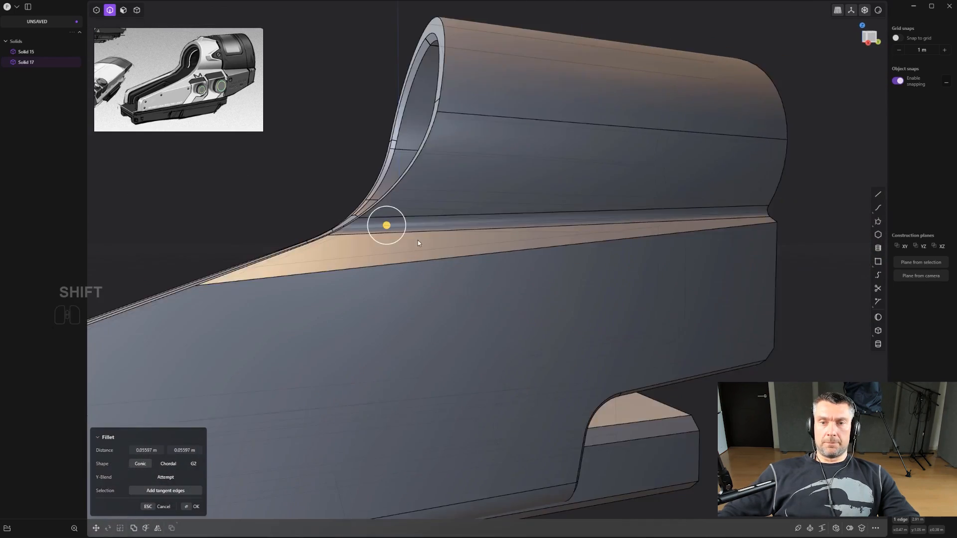
{"action": "scroll", "coordinate": [558, 269], "scroll_direction": "down", "scroll_amount": 2}
{"action": "right_click", "coordinate": [739, 334]}
Try to fillet the long side edge below the angled facet by about 0.038 m.
{"action": "scroll", "coordinate": [746, 314], "scroll_direction": "down", "scroll_amount": 1}
{"action": "middle_click_drag", "start_coordinate": [748, 312], "coordinate": [518, 285]}
{"action": "left_click", "coordinate": [501, 279]}
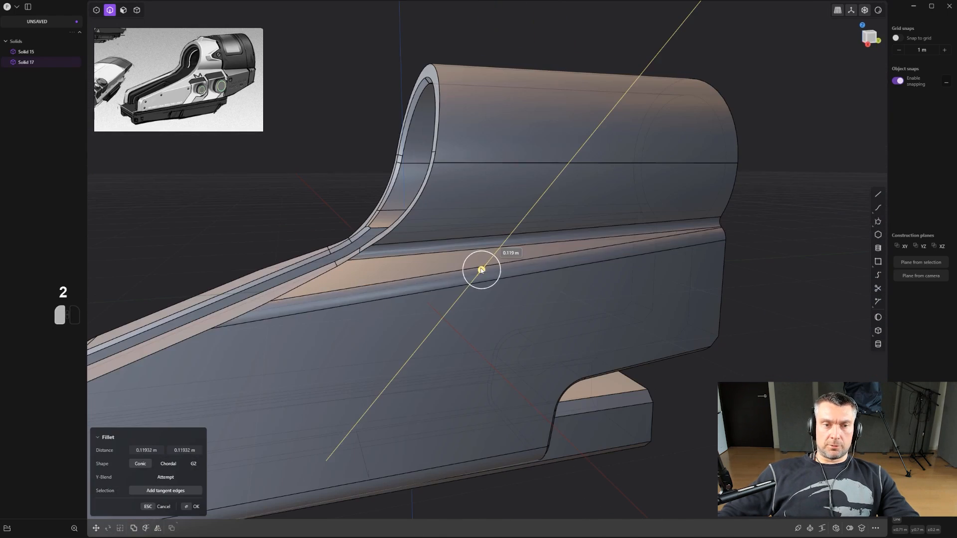
{"action": "left_click_drag", "start_coordinate": [486, 274], "coordinate": [488, 281]}
{"action": "scroll", "coordinate": [488, 282], "scroll_direction": "down", "scroll_amount": 3}
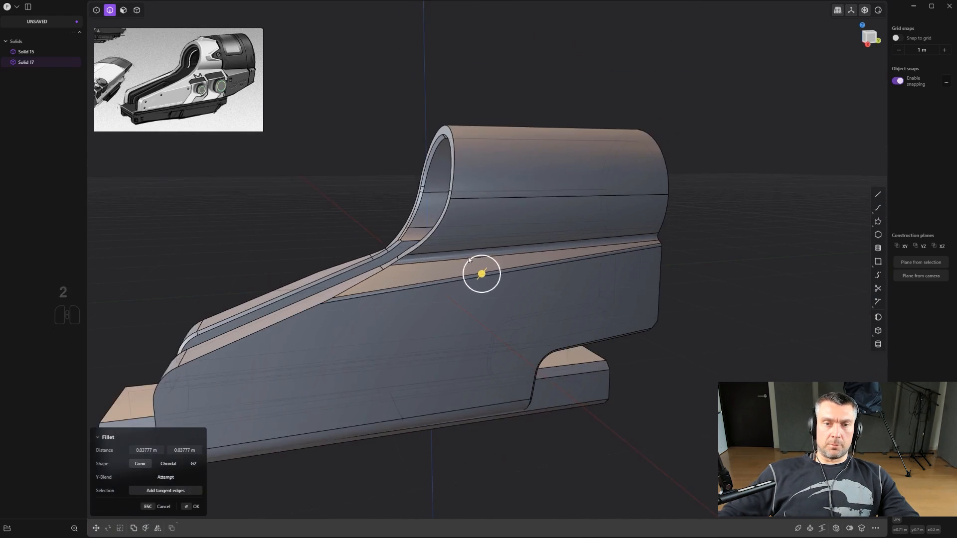
{"action": "middle_click_drag", "start_coordinate": [488, 282], "coordinate": [709, 235]}
{"action": "right_click", "coordinate": [709, 234]}
Undo the side edge fillet and leave the Fillet command.
{"action": "left_click", "coordinate": [708, 234]}
{"action": "scroll", "coordinate": [564, 267], "scroll_direction": "down", "scroll_amount": 2}
{"action": "left_click", "coordinate": [413, 333]}
{"action": "middle_click_drag", "start_coordinate": [498, 284], "coordinate": [508, 242]}
{"action": "scroll", "coordinate": [416, 339], "scroll_direction": "up", "scroll_amount": 2}
{"action": "key", "text": "ctrl+z"}
{"action": "key", "text": "ctrl+z"}
{"action": "scroll", "coordinate": [446, 316], "scroll_direction": "up", "scroll_amount": 2}
{"action": "scroll", "coordinate": [446, 319], "scroll_direction": "up", "scroll_amount": 1}
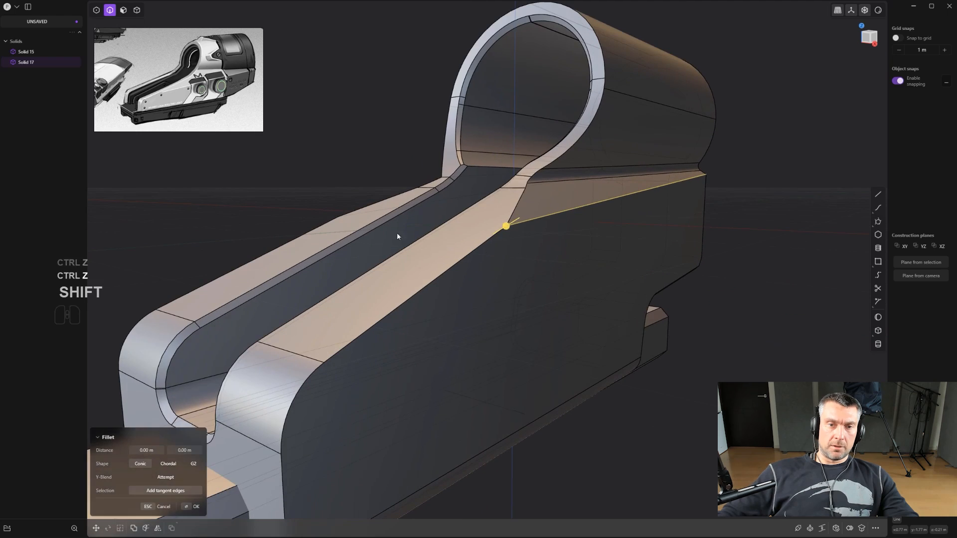
{"action": "right_click", "coordinate": [319, 222]}
Chamfer the outer edge running along the sloped top and down the front of the main body by about 0.03 m.
{"action": "left_click", "coordinate": [458, 262], "text": "shift"}
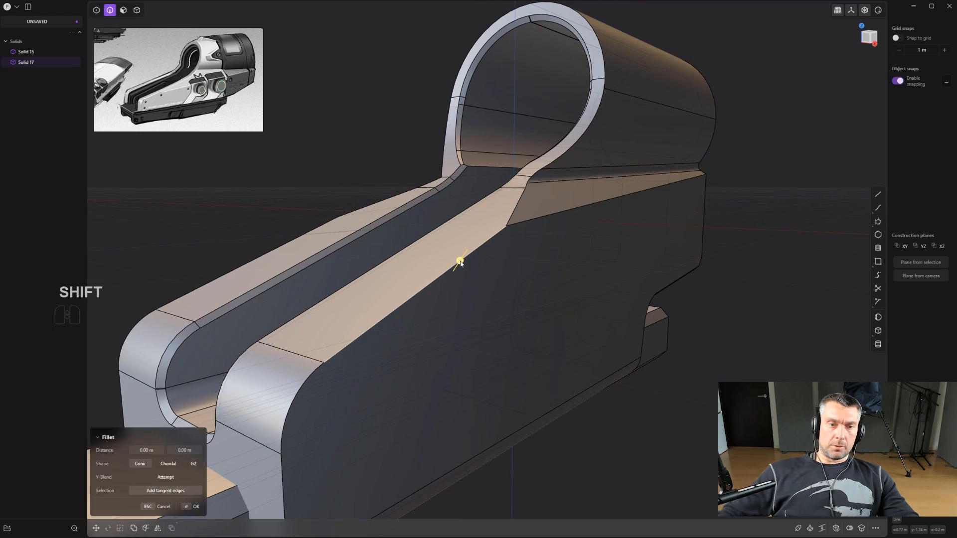
{"action": "left_click_drag", "start_coordinate": [457, 261], "coordinate": [467, 271]}
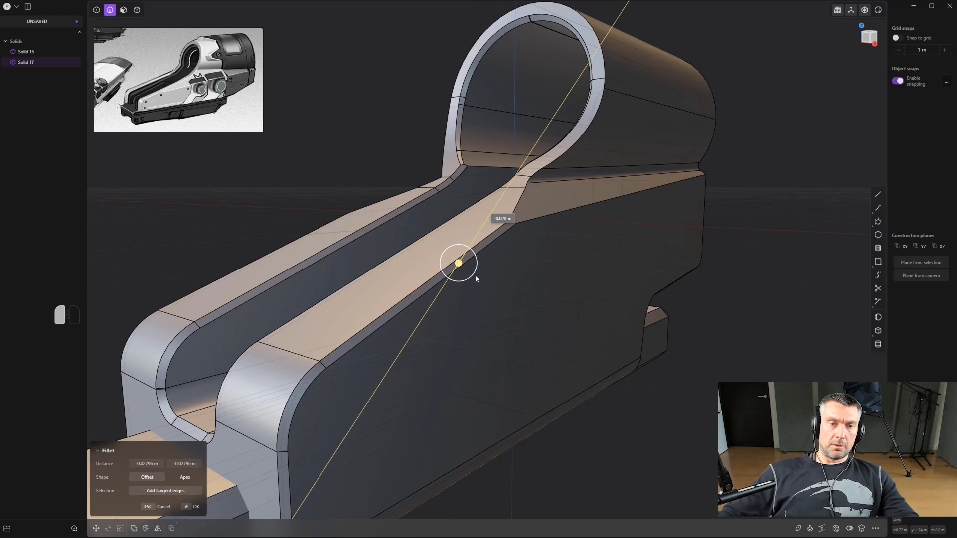
{"action": "right_click", "coordinate": [482, 274]}
Fillet the short corner edge where the sloped edge chamfer meets the angled side facet.
{"action": "scroll", "coordinate": [514, 236], "scroll_direction": "up", "scroll_amount": 2}
{"action": "left_click", "coordinate": [519, 218]}
{"action": "left_click_drag", "start_coordinate": [519, 217], "coordinate": [522, 212]}
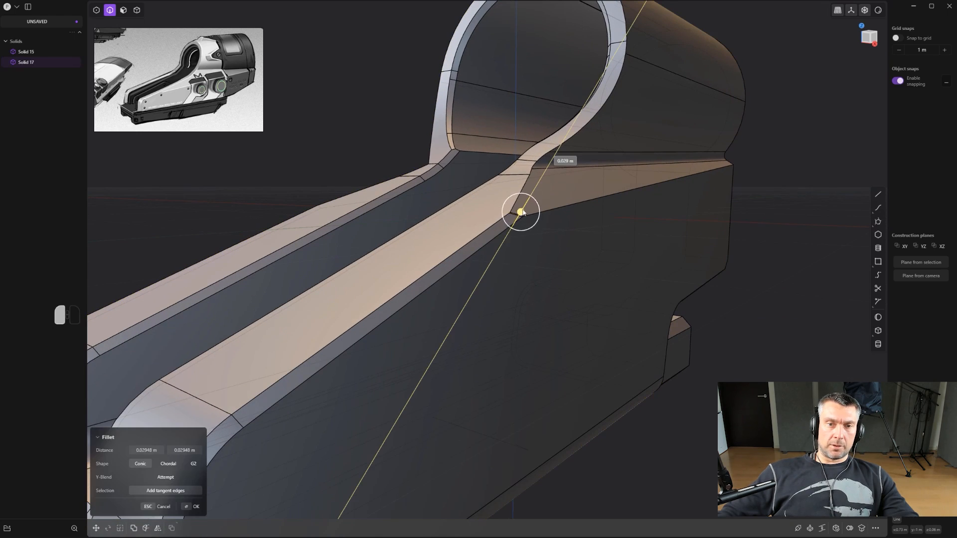
{"action": "right_click", "coordinate": [606, 82]}
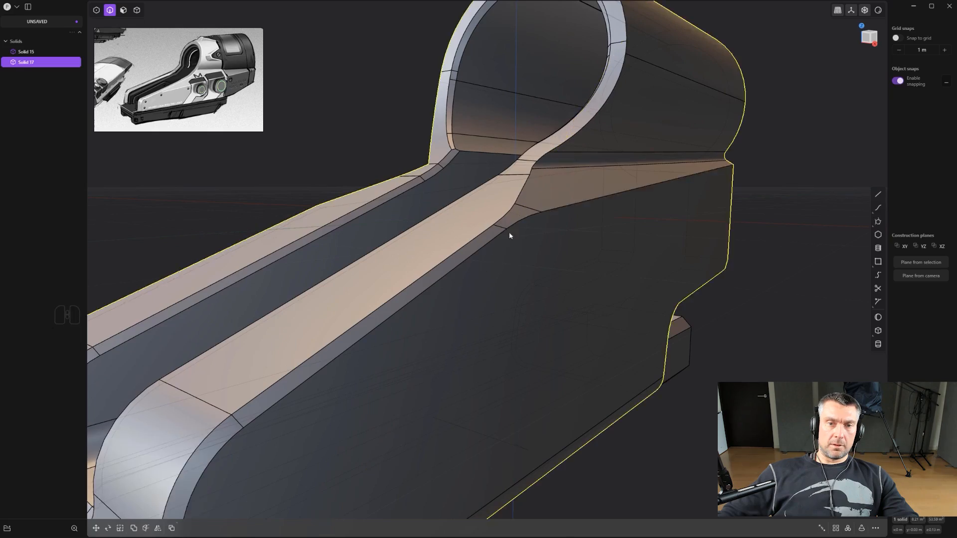
Save the scene as "yt scope 1.plasticity" and close the floating reference image.
{"action": "mouse_move", "coordinate": [509, 232]}
{"action": "middle_mouse_down"}
{"action": "mouse_move", "coordinate": [582, 264]}
{"action": "mouse_move", "coordinate": [471, 238]}
{"action": "mouse_move", "coordinate": [515, 248]}
{"action": "middle_mouse_up"}
{"action": "scroll", "coordinate": [516, 252], "scroll_direction": "down", "scroll_amount": 5}
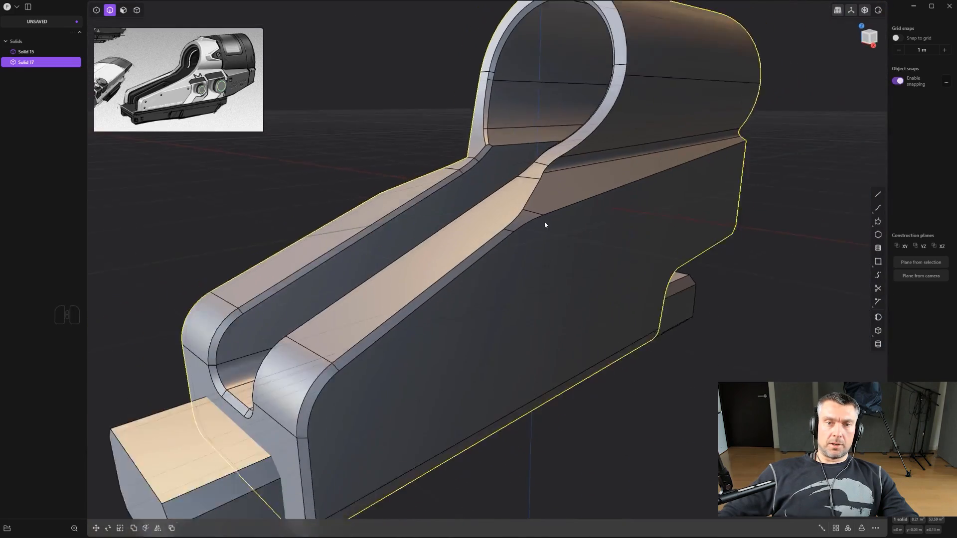
{"action": "middle_click_drag", "start_coordinate": [542, 219], "coordinate": [613, 68]}
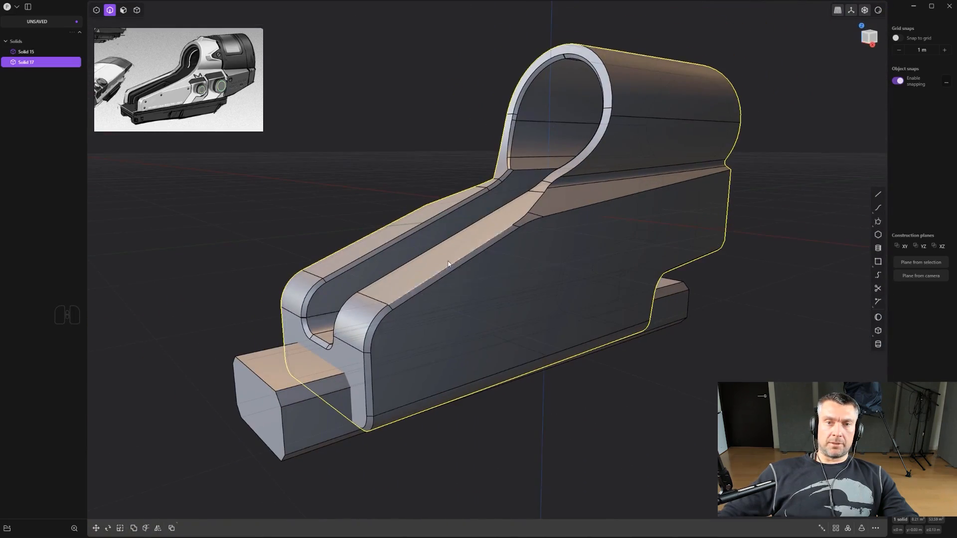
{"action": "middle_click_drag", "start_coordinate": [448, 264], "coordinate": [470, 259]}
{"action": "key", "text": "ctrl+e"}
{"action": "middle_click_drag", "start_coordinate": [519, 280], "coordinate": [336, 264]}
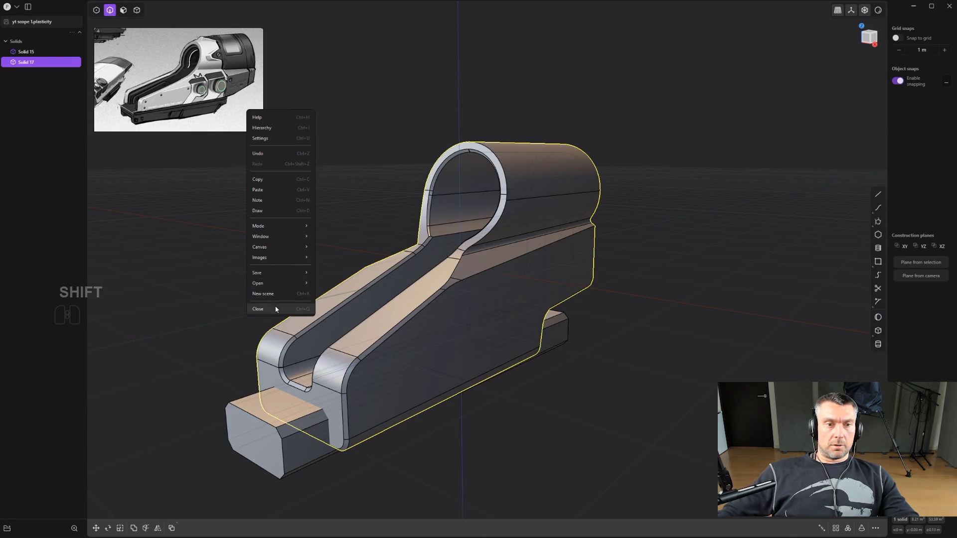
{"action": "left_click", "coordinate": [276, 310]}
{"action": "left_click", "coordinate": [182, 101]}
Examine the main body and bottom rail from the right side and from the front.
{"action": "middle_click_drag", "start_coordinate": [186, 107], "coordinate": [490, 236]}
{"action": "scroll", "coordinate": [710, 298], "scroll_direction": "down", "scroll_amount": 2}
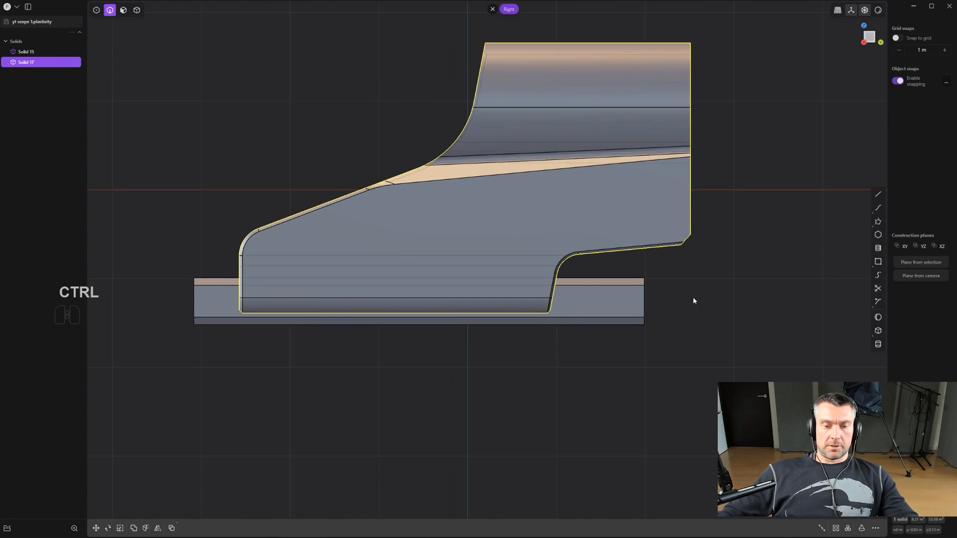
{"action": "key", "text": "ctrl+e"}
{"action": "scroll", "coordinate": [607, 294], "scroll_direction": "down", "scroll_amount": 1}
{"action": "middle_click_drag", "start_coordinate": [521, 272], "coordinate": [616, 281], "text": "shift"}
{"action": "scroll", "coordinate": [415, 291], "scroll_direction": "down", "scroll_amount": 3}
{"action": "middle_click_drag", "start_coordinate": [416, 291], "coordinate": [546, 299]}
{"action": "scroll", "coordinate": [374, 286], "scroll_direction": "up", "scroll_amount": 1}
{"action": "middle_click_drag", "start_coordinate": [374, 286], "coordinate": [518, 274], "text": "shift"}
{"action": "scroll", "coordinate": [513, 282], "scroll_direction": "up", "scroll_amount": 1}
Draw a polyline in the front view that slants down into the bottom rail and runs horizontally to the centre line.
{"action": "key", "text": "ctrl+e"}
{"action": "scroll", "coordinate": [490, 296], "scroll_direction": "up", "scroll_amount": 2}
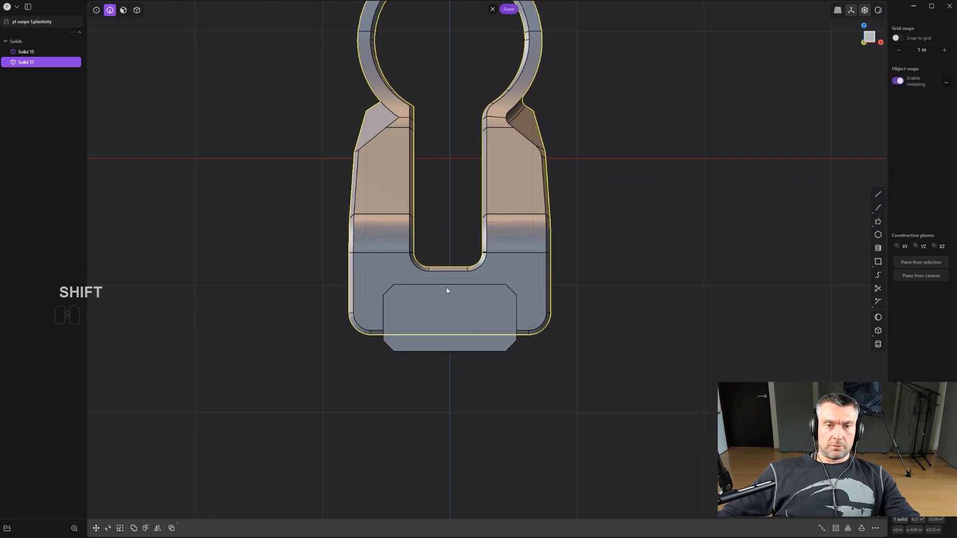
{"action": "middle_click_drag", "start_coordinate": [446, 287], "coordinate": [473, 303], "text": "shift"}
{"action": "scroll", "coordinate": [473, 303], "scroll_direction": "up", "scroll_amount": 1}
{"action": "scroll", "coordinate": [449, 299], "scroll_direction": "up", "scroll_amount": 2}
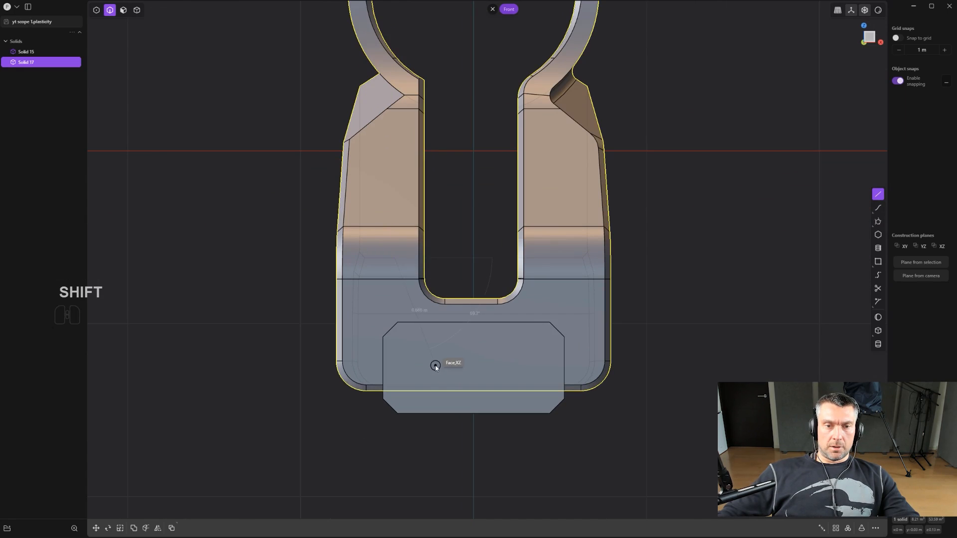
{"action": "scroll", "coordinate": [430, 358], "scroll_direction": "up", "scroll_amount": 2}
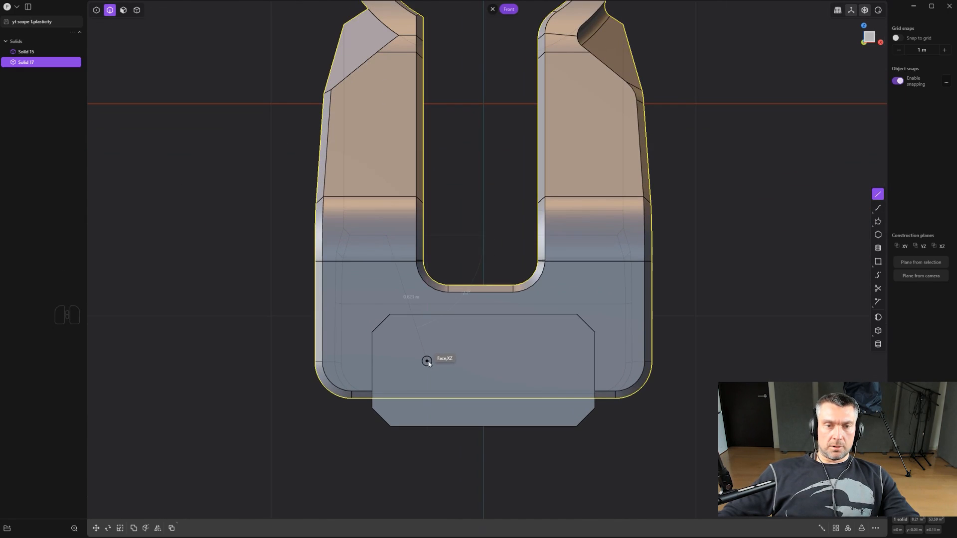
{"action": "left_click", "coordinate": [451, 315]}
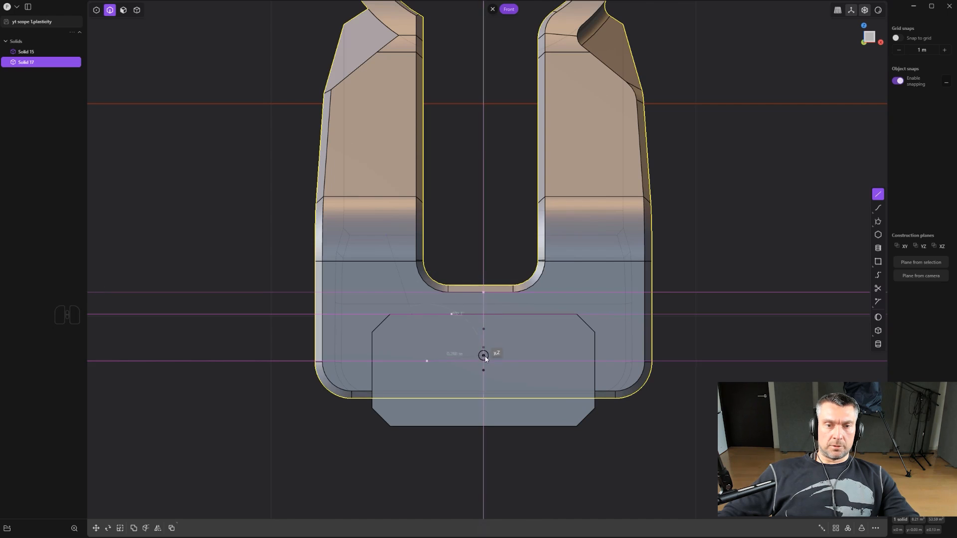
{"action": "left_click", "coordinate": [483, 361]}
{"action": "right_click", "coordinate": [474, 349]}
Mirror the polyline across the vertical centre plane and join both halves into one curve.
{"action": "scroll", "coordinate": [474, 347], "scroll_direction": "down", "scroll_amount": 3}
{"action": "key", "text": "alt+x"}
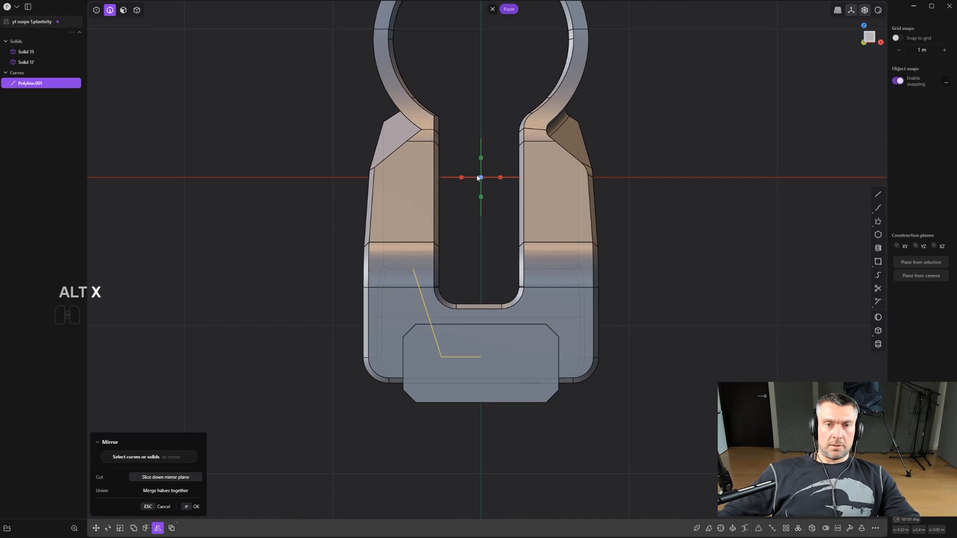
{"action": "left_click", "coordinate": [463, 179]}
{"action": "scroll", "coordinate": [480, 250], "scroll_direction": "up", "scroll_amount": 2}
{"action": "right_click", "coordinate": [501, 294]}
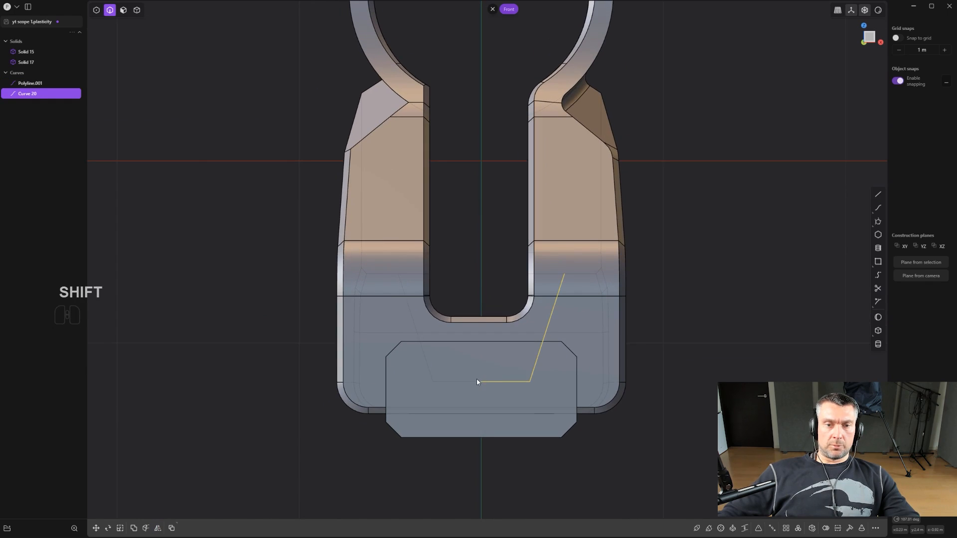
{"action": "key", "text": "j"}
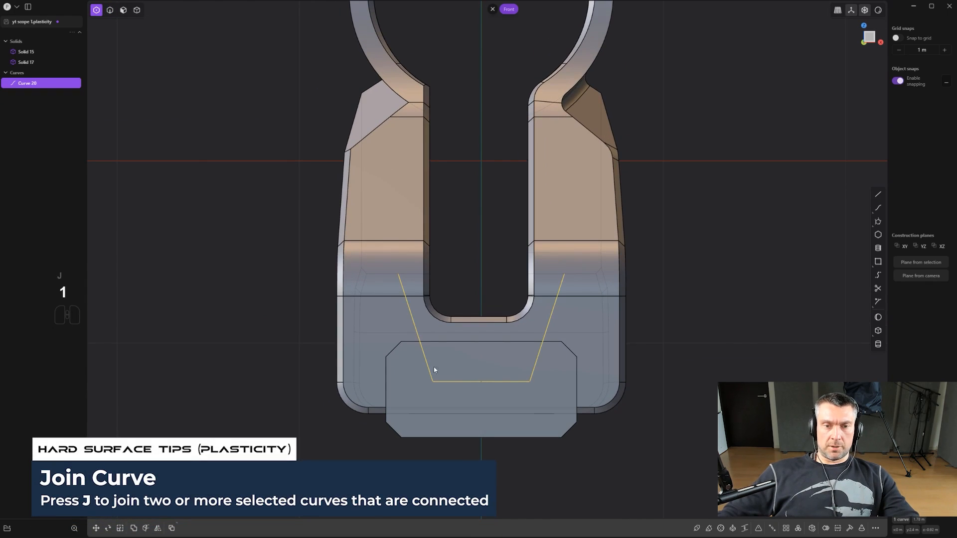
Round the two lower corners of the joined curve.
{"action": "scroll", "coordinate": [555, 414], "scroll_direction": "up", "scroll_amount": 1}
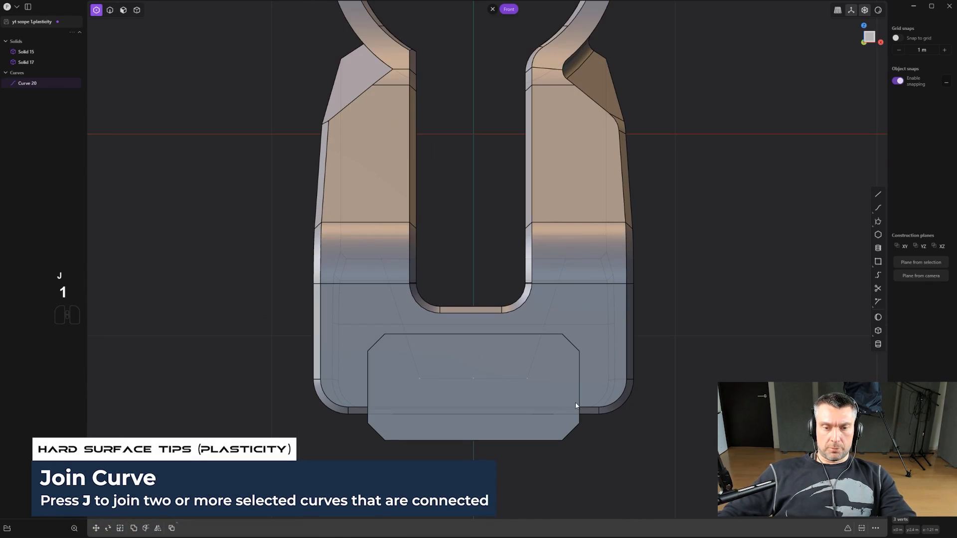
{"action": "left_click", "coordinate": [475, 368]}
{"action": "scroll", "coordinate": [483, 365], "scroll_direction": "down", "scroll_amount": 2}
Cut the bottom rail with the curve and delete the upper piece to leave a lengthwise channel.
{"action": "key", "text": "c"}
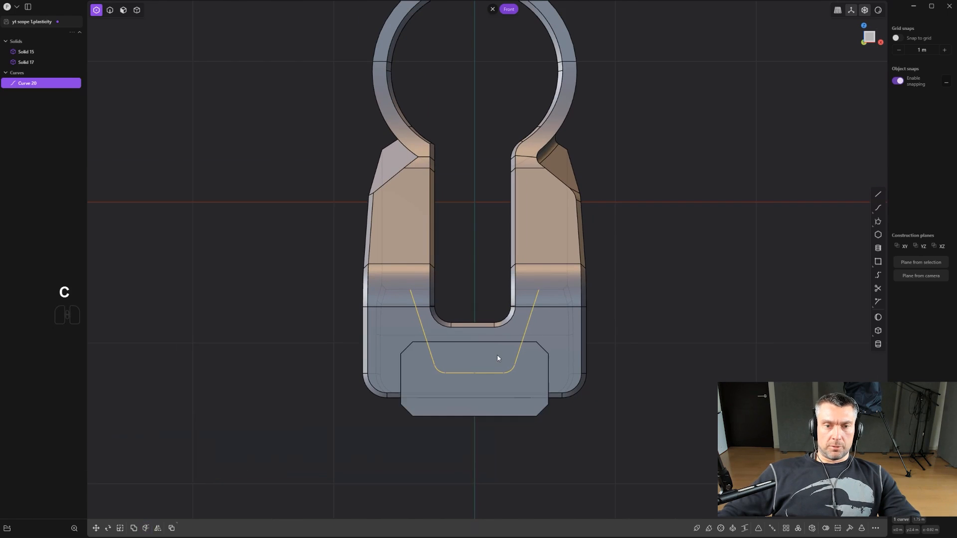
{"action": "middle_click_drag", "start_coordinate": [497, 357], "coordinate": [434, 382]}
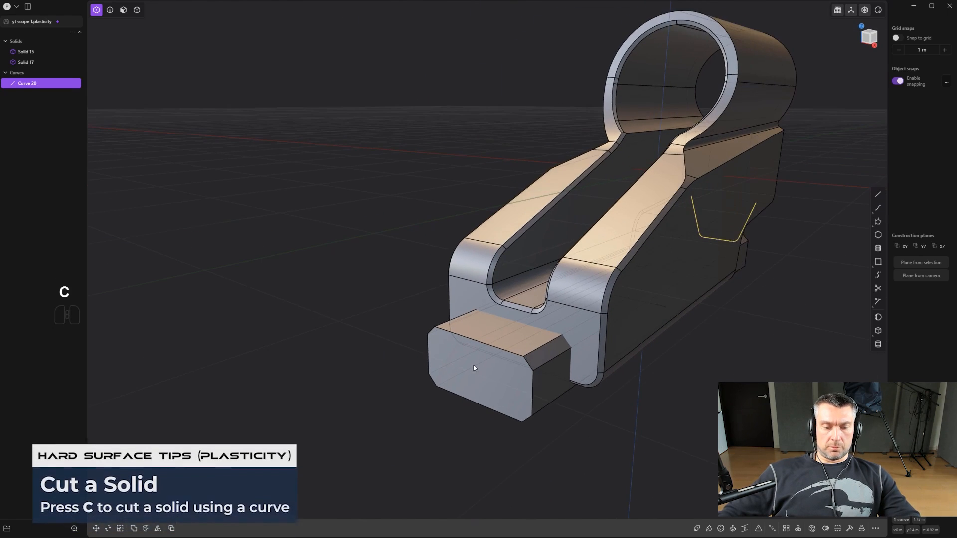
{"action": "left_click", "coordinate": [474, 367]}
{"action": "key", "text": "x"}
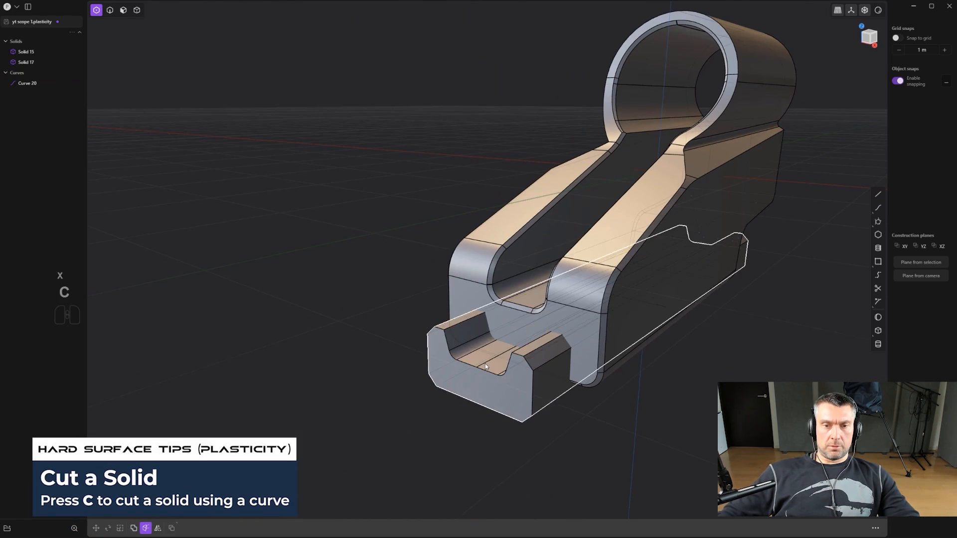
{"action": "key", "text": "2"}
{"action": "scroll", "coordinate": [485, 365], "scroll_direction": "up", "scroll_amount": 3}
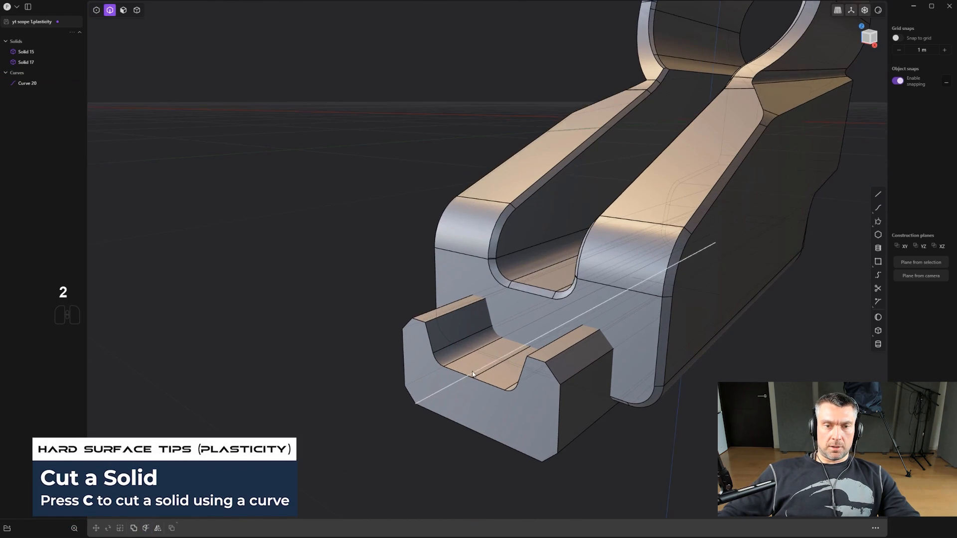
Union the channelled bottom rail with the main body into one solid.
{"action": "middle_click_drag", "start_coordinate": [472, 374], "coordinate": [599, 437]}
{"action": "left_click", "coordinate": [576, 364]}
{"action": "left_click", "coordinate": [609, 334], "text": "shift"}
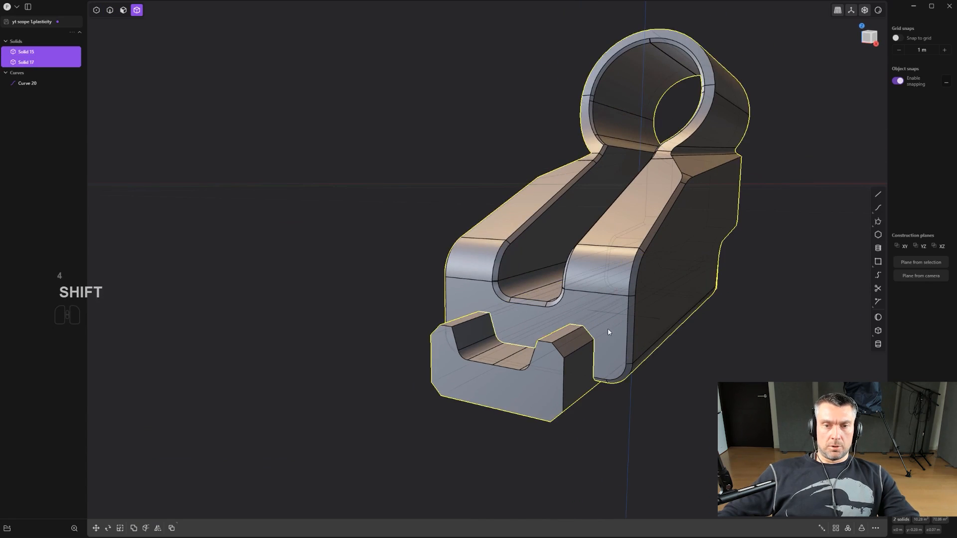
{"action": "key", "text": "q"}
{"action": "key", "text": "q"}
{"action": "right_click", "coordinate": [609, 335]}
Fillet the upper lengthwise edges on one side of the rail's front section by about 0.026 m.
{"action": "scroll", "coordinate": [530, 356], "scroll_direction": "up", "scroll_amount": 2}
{"action": "middle_click_drag", "start_coordinate": [531, 355], "coordinate": [555, 355]}
{"action": "key", "text": "2"}
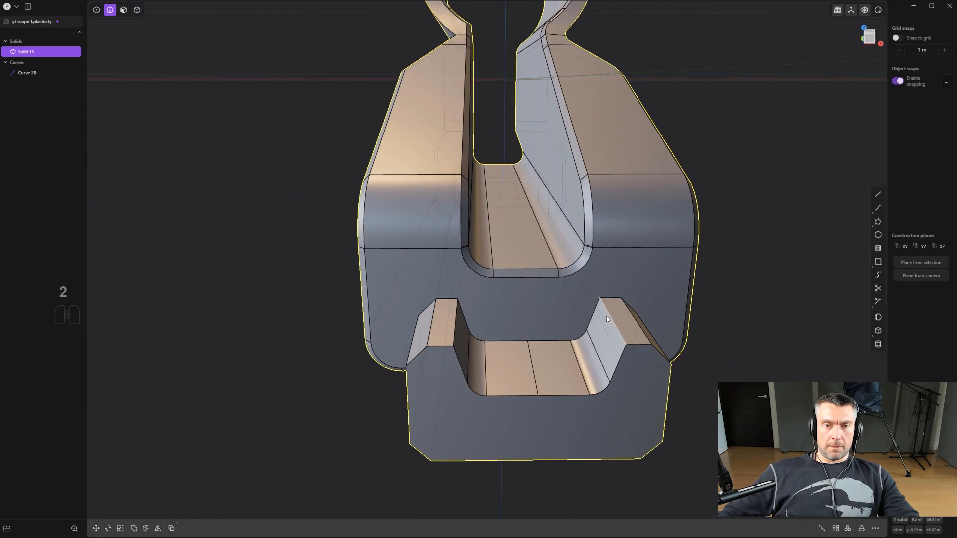
{"action": "left_click", "coordinate": [609, 317]}
{"action": "key", "text": "f"}
{"action": "middle_click_drag", "start_coordinate": [627, 312], "coordinate": [621, 348]}
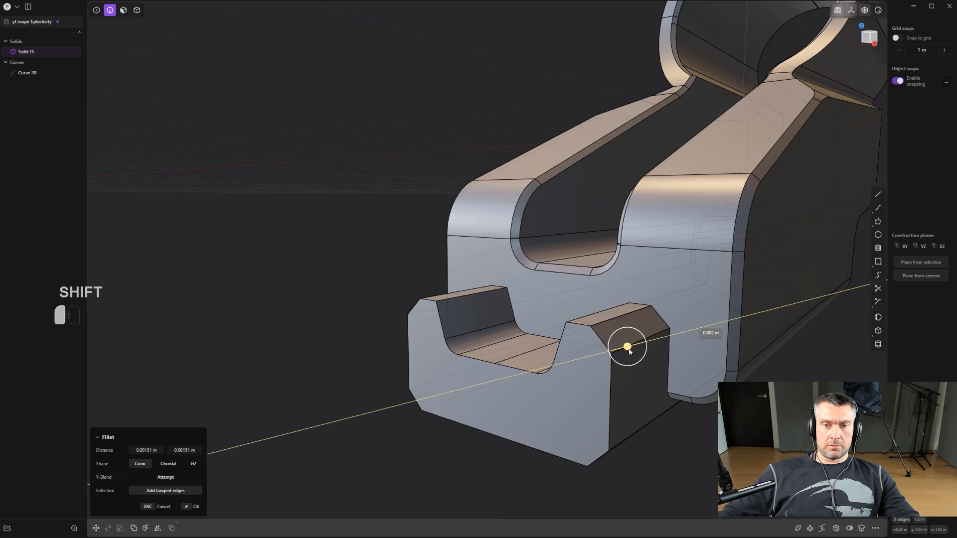
{"action": "left_click_drag", "start_coordinate": [629, 352], "coordinate": [631, 352], "text": "shift"}
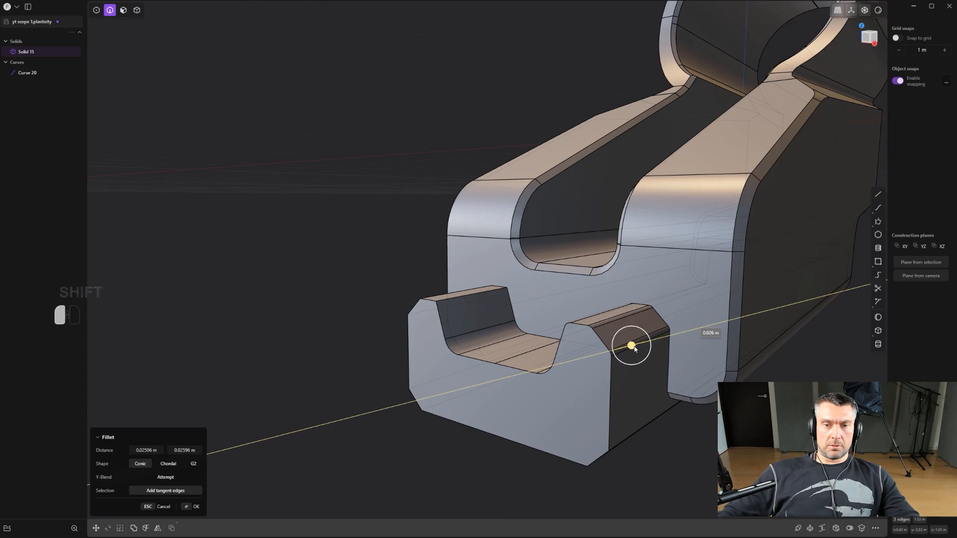
{"action": "middle_click_drag", "start_coordinate": [628, 393], "coordinate": [609, 266], "text": "shift"}
{"action": "right_click", "coordinate": [600, 302]}
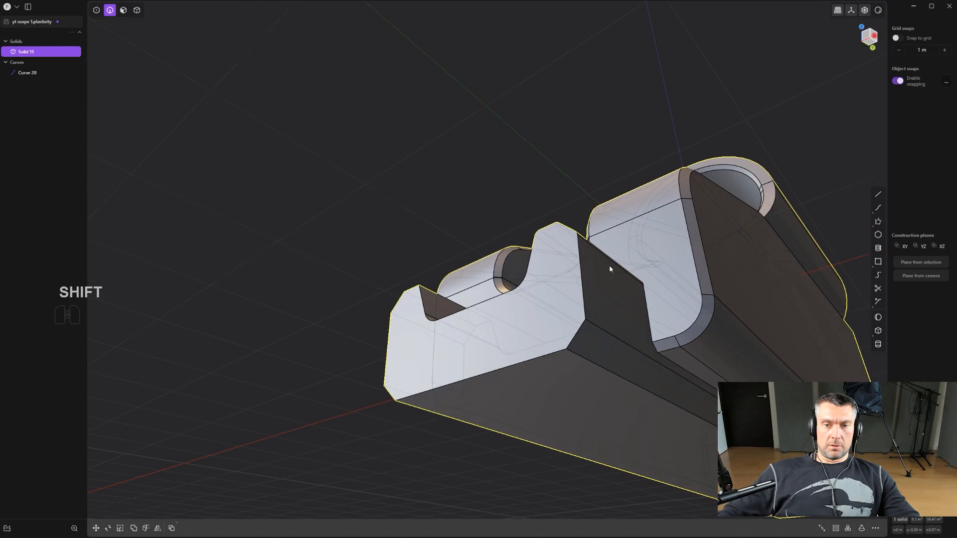
Fillet the lengthwise edges of the rail's lower chamfer on the same side.
{"action": "left_click", "coordinate": [606, 339]}
{"action": "key", "text": "f"}
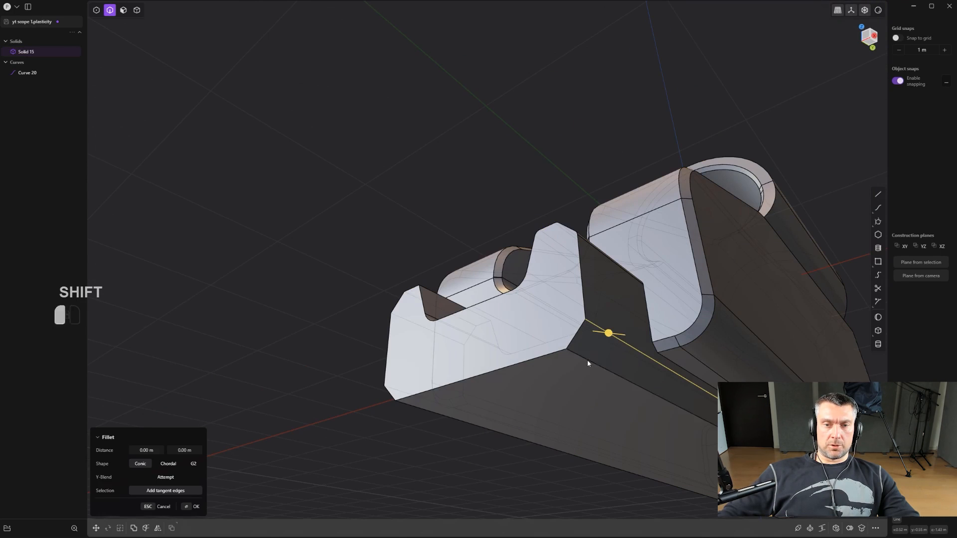
{"action": "left_click_drag", "start_coordinate": [587, 360], "coordinate": [544, 390], "text": "shift"}
{"action": "right_click", "coordinate": [544, 379]}
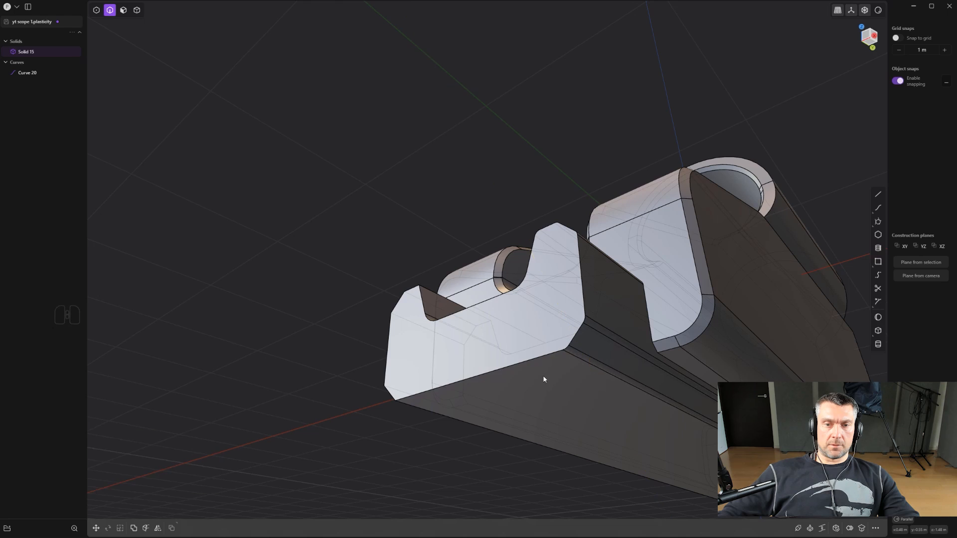
Bevel the edges around the rail's front end face slightly.
{"action": "middle_click_drag", "start_coordinate": [556, 329], "coordinate": [587, 355]}
{"action": "key", "text": "f"}
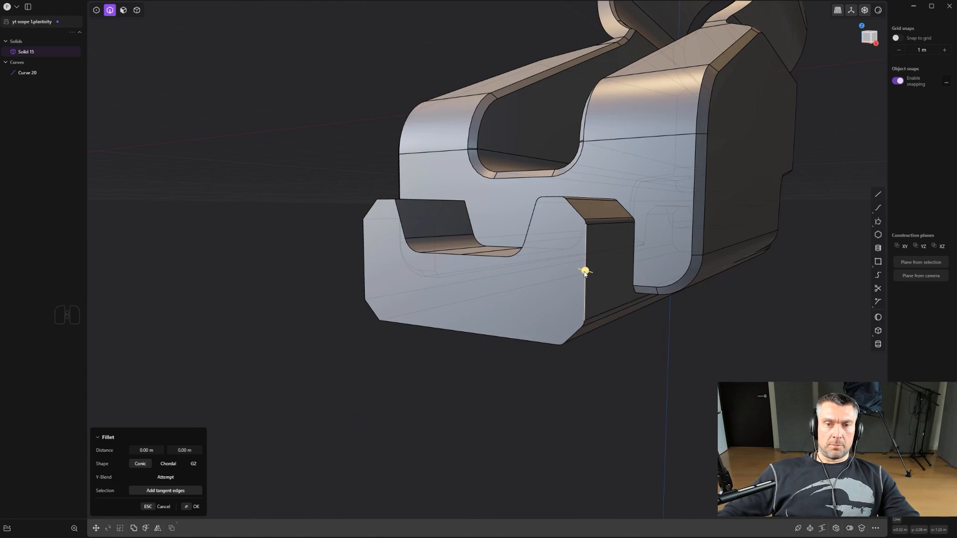
{"action": "left_click_drag", "start_coordinate": [584, 274], "coordinate": [582, 270]}
{"action": "middle_click_drag", "start_coordinate": [582, 271], "coordinate": [602, 384]}
{"action": "right_click", "coordinate": [593, 344]}
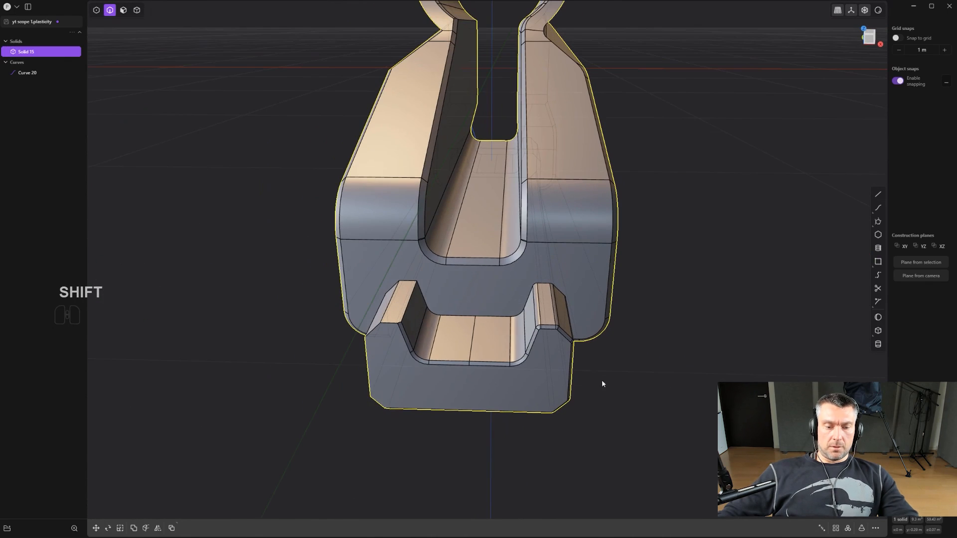
Mirror the solid across the vertical centre plane so both sides share the same edge treatment.
{"action": "left_click", "coordinate": [543, 357]}
{"action": "key", "text": "alt+x"}
{"action": "middle_click_drag", "start_coordinate": [542, 358], "coordinate": [516, 106]}
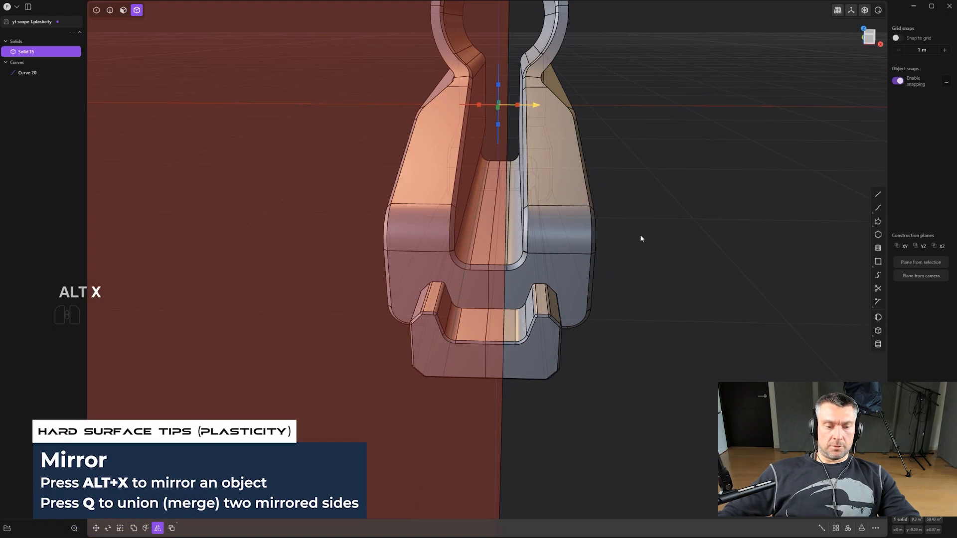
{"action": "key", "text": "1"}
{"action": "right_click", "coordinate": [642, 239]}
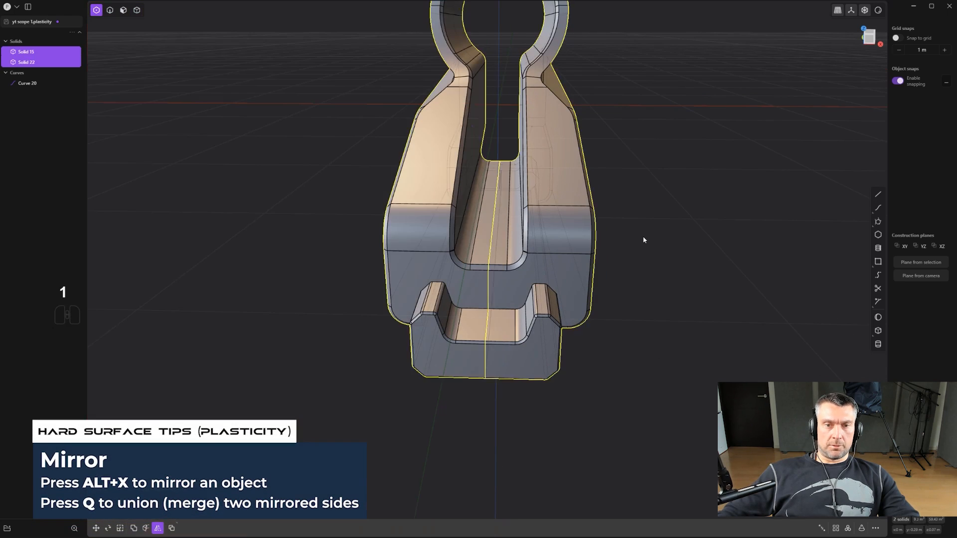
{"action": "left_click", "coordinate": [642, 239]}
Union the two mirrored halves into a single solid.
{"action": "middle_click_drag", "start_coordinate": [643, 239], "coordinate": [581, 236], "text": "alt"}
{"action": "middle_click_drag", "start_coordinate": [665, 268], "coordinate": [391, 360], "text": "shift"}
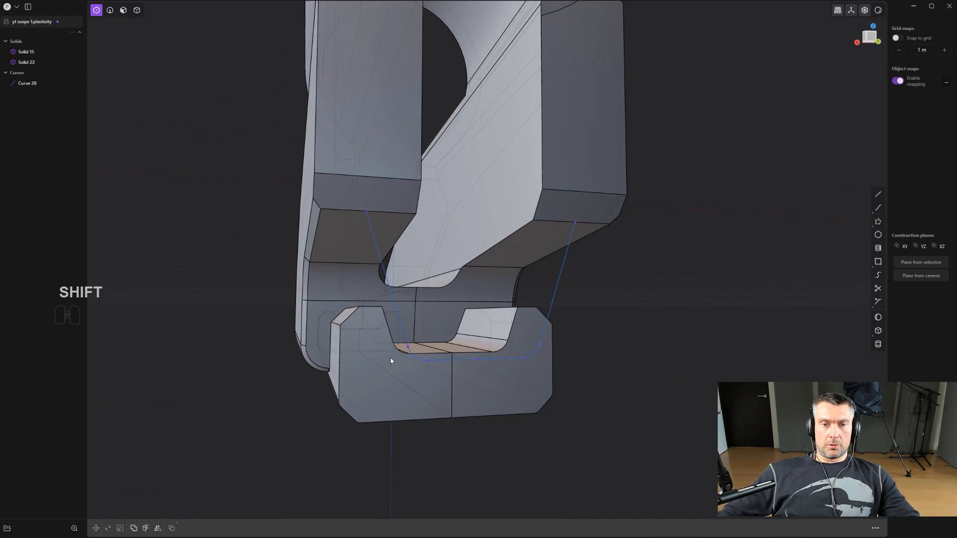
{"action": "scroll", "coordinate": [421, 380], "scroll_direction": "down", "scroll_amount": 2}
{"action": "key", "text": "4"}
{"action": "left_click", "coordinate": [422, 383]}
{"action": "left_click", "coordinate": [488, 381], "text": "shift"}
{"action": "key", "text": "q"}
{"action": "key", "text": "q"}
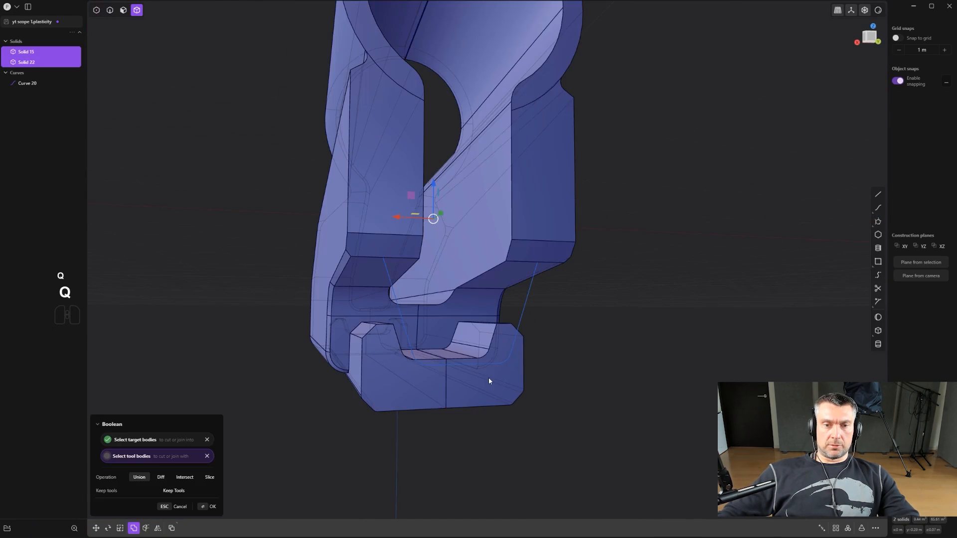
{"action": "right_click", "coordinate": [489, 379]}
Delete the leftover cutting curve and turn off the see-through display of hidden edges.
{"action": "middle_click_drag", "start_coordinate": [449, 342], "coordinate": [561, 352]}
{"action": "key", "text": "2"}
{"action": "left_click", "coordinate": [561, 352]}
{"action": "key", "text": "x"}
{"action": "scroll", "coordinate": [563, 345], "scroll_direction": "up", "scroll_amount": 1}
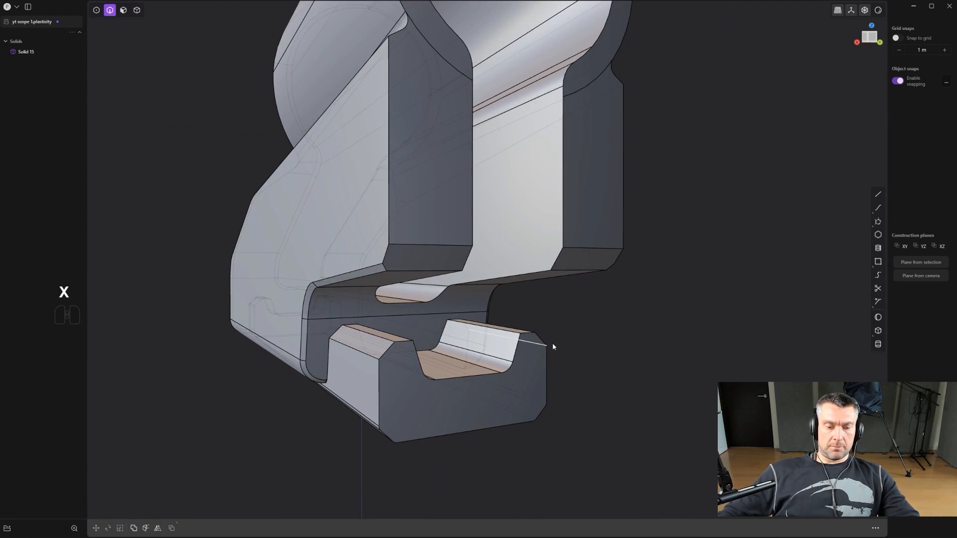
{"action": "key", "text": "alt+z"}
Fillet the upper lengthwise edges on one side of the rail's rear section, copying the distance of the existing lower fillet.
{"action": "scroll", "coordinate": [419, 347], "scroll_direction": "up", "scroll_amount": 1}
{"action": "middle_click_drag", "start_coordinate": [417, 348], "coordinate": [483, 342]}
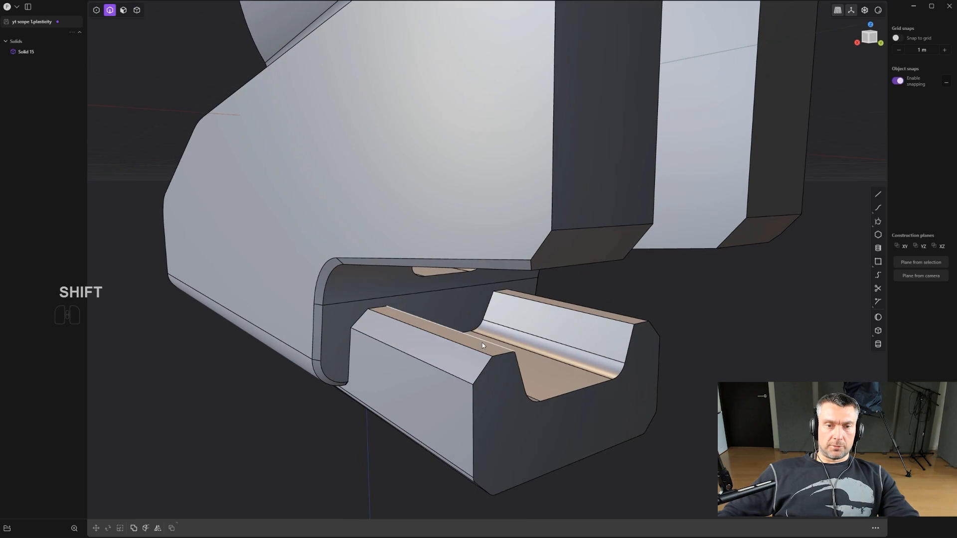
{"action": "left_click", "coordinate": [483, 342]}
{"action": "middle_click_drag", "start_coordinate": [451, 397], "coordinate": [432, 462]}
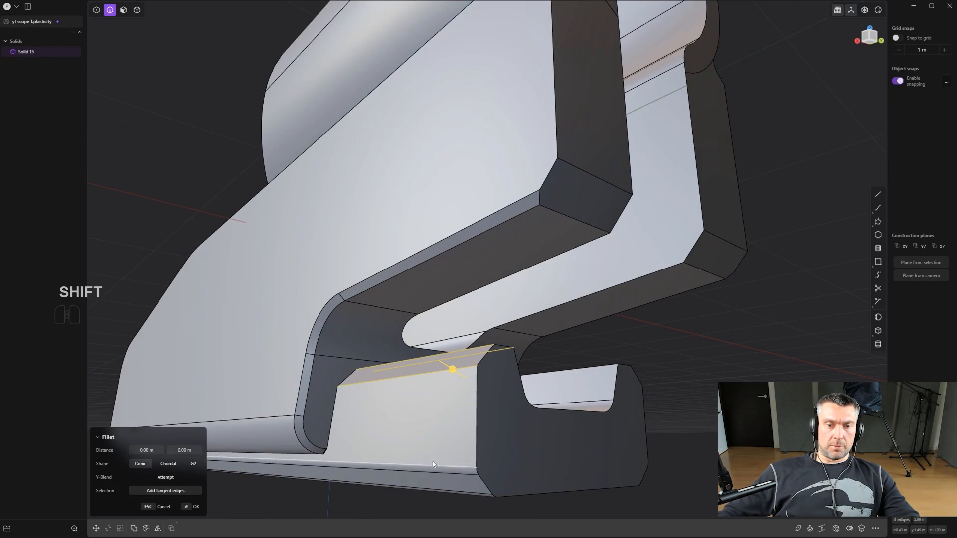
{"action": "middle_click_drag", "start_coordinate": [472, 435], "coordinate": [454, 374]}
{"action": "left_click_drag", "start_coordinate": [453, 373], "coordinate": [450, 368]}
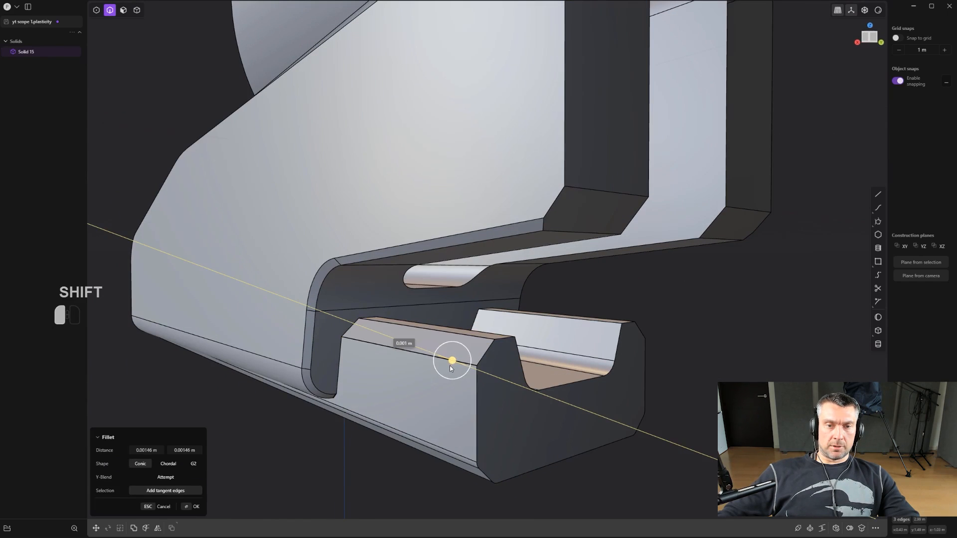
{"action": "left_click", "coordinate": [414, 441]}
{"action": "middle_click_drag", "start_coordinate": [416, 441], "coordinate": [433, 378]}
{"action": "middle_click_drag", "start_coordinate": [433, 378], "coordinate": [406, 301], "text": "shift"}
{"action": "right_click", "coordinate": [497, 292]}
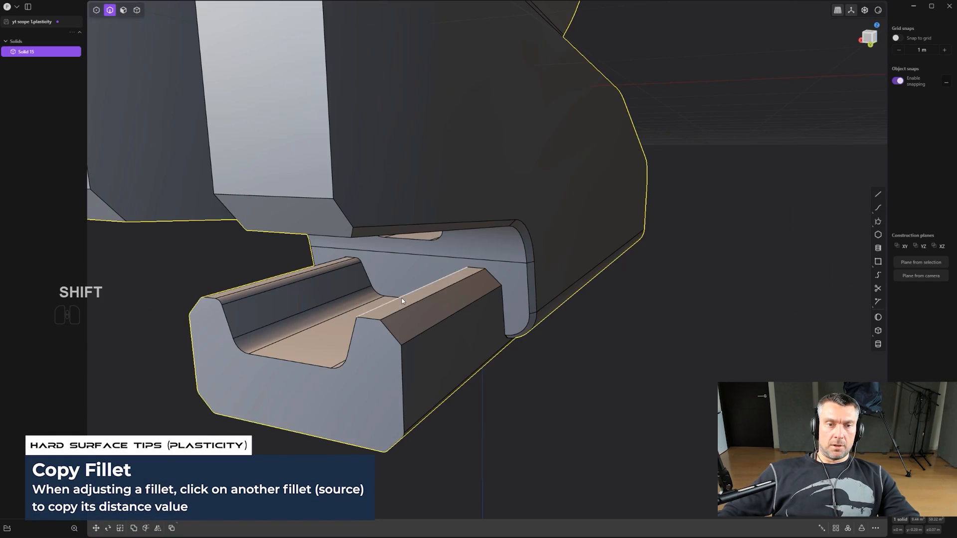
Fillet the matching upper lengthwise edges on the opposite side of the rail's rear section.
{"action": "left_click", "coordinate": [401, 301], "text": "shift"}
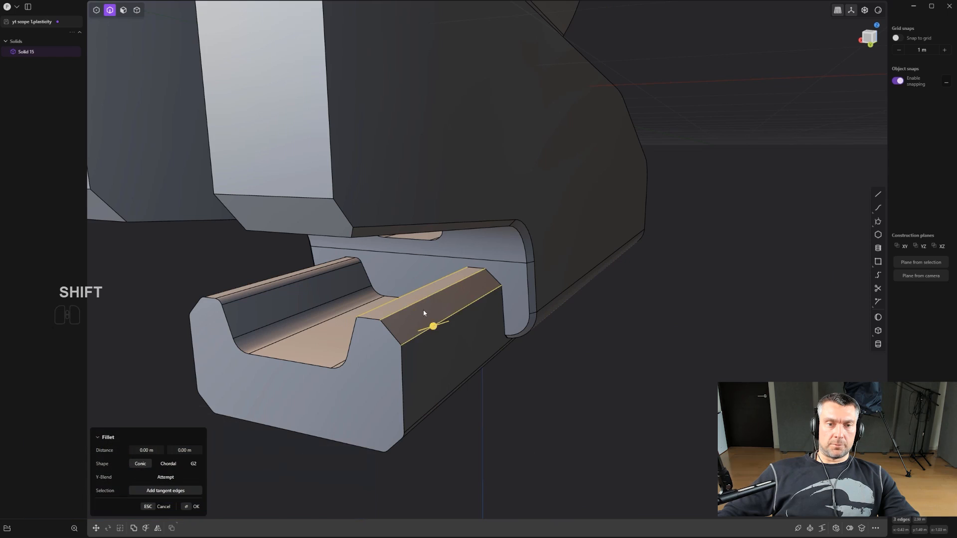
{"action": "middle_click_drag", "start_coordinate": [433, 327], "coordinate": [519, 345]}
{"action": "right_click", "coordinate": [483, 359]}
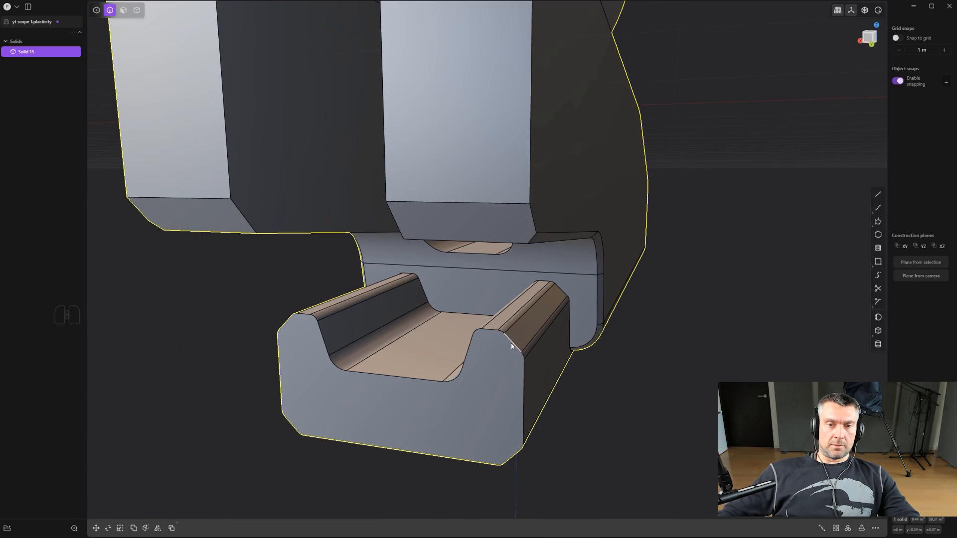
Bevel the edges around the rail's rear end face slightly.
{"action": "double_click", "coordinate": [511, 344]}
{"action": "left_click_drag", "start_coordinate": [510, 344], "coordinate": [511, 344]}
{"action": "scroll", "coordinate": [511, 345], "scroll_direction": "down", "scroll_amount": 2}
{"action": "middle_click_drag", "start_coordinate": [502, 361], "coordinate": [615, 335]}
{"action": "right_click", "coordinate": [665, 319]}
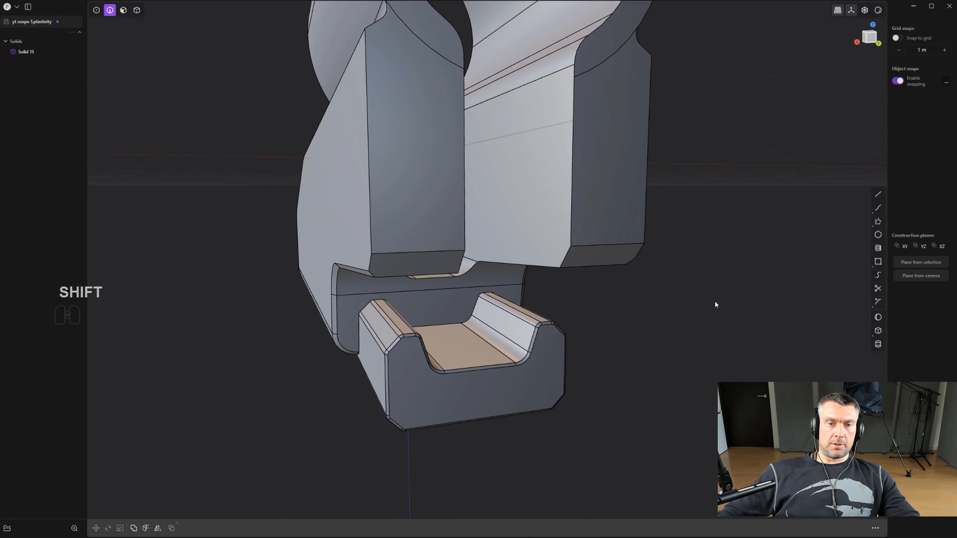
Try to fillet the edges where the rail meets the main body by about 0.033 m.
{"action": "middle_click_drag", "start_coordinate": [389, 351], "coordinate": [468, 323]}
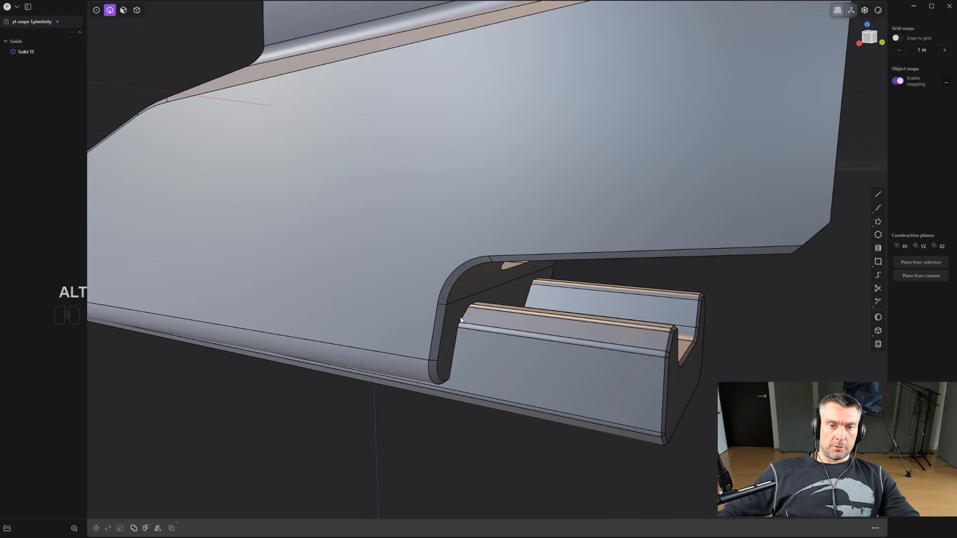
{"action": "double_click", "coordinate": [461, 320]}
{"action": "key", "text": "f"}
{"action": "left_click_drag", "start_coordinate": [534, 334], "coordinate": [532, 333]}
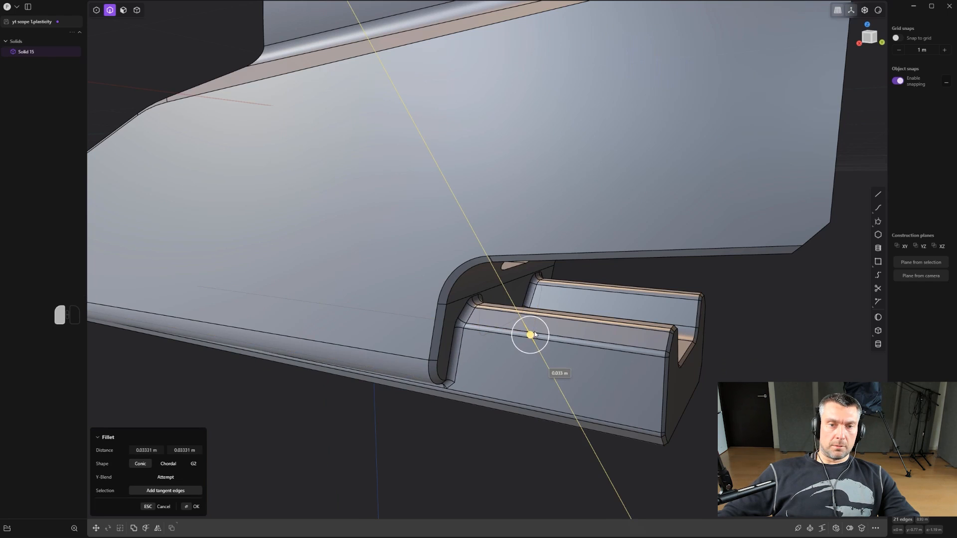
{"action": "scroll", "coordinate": [534, 334], "scroll_direction": "down", "scroll_amount": 2}
{"action": "middle_click_drag", "start_coordinate": [493, 359], "coordinate": [687, 260], "text": "alt"}
{"action": "scroll", "coordinate": [568, 294], "scroll_direction": "up", "scroll_amount": 2}
{"action": "middle_click_drag", "start_coordinate": [307, 331], "coordinate": [595, 360], "text": "alt"}
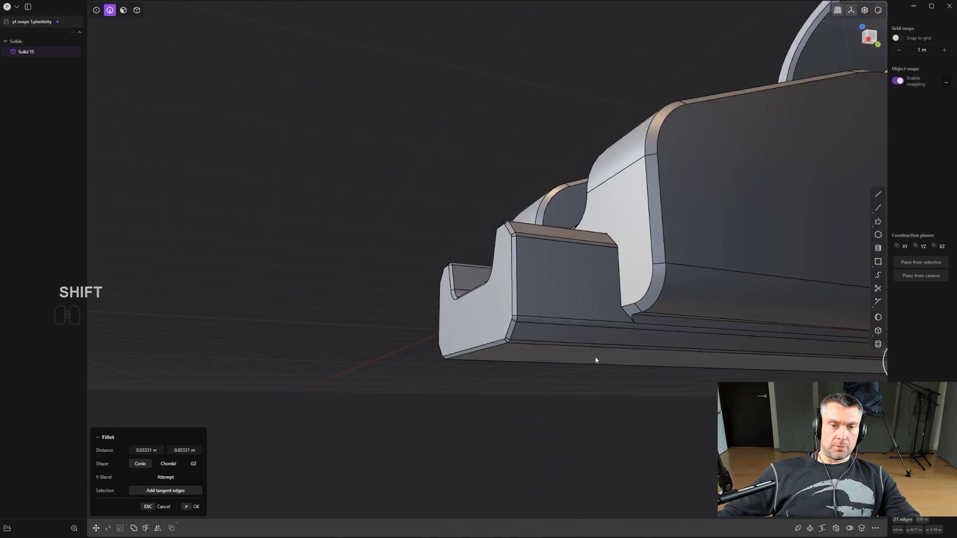
{"action": "scroll", "coordinate": [596, 360], "scroll_direction": "up", "scroll_amount": 2}
{"action": "middle_click_drag", "start_coordinate": [681, 327], "coordinate": [444, 398], "text": "shift"}
{"action": "key", "text": "ctrl+z"}
Add the remaining junction edges to the selection and fillet the seam between rail and body by about 0.018 m.
{"action": "left_click", "coordinate": [449, 382], "text": "shift"}
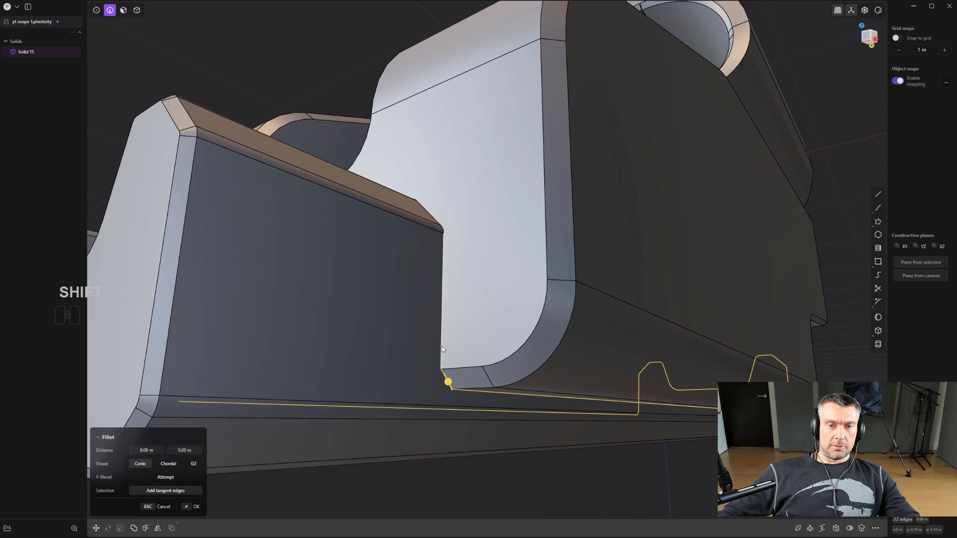
{"action": "left_click", "coordinate": [441, 315], "text": "alt+shift"}
{"action": "scroll", "coordinate": [441, 315], "scroll_direction": "down", "scroll_amount": 2}
{"action": "middle_click_drag", "start_coordinate": [457, 312], "coordinate": [411, 321]}
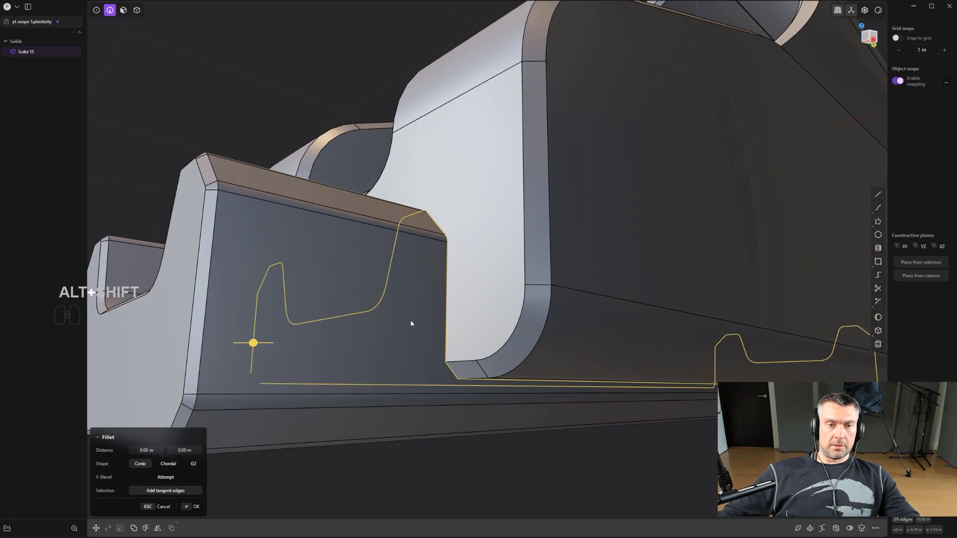
{"action": "left_click_drag", "start_coordinate": [253, 344], "coordinate": [253, 346]}
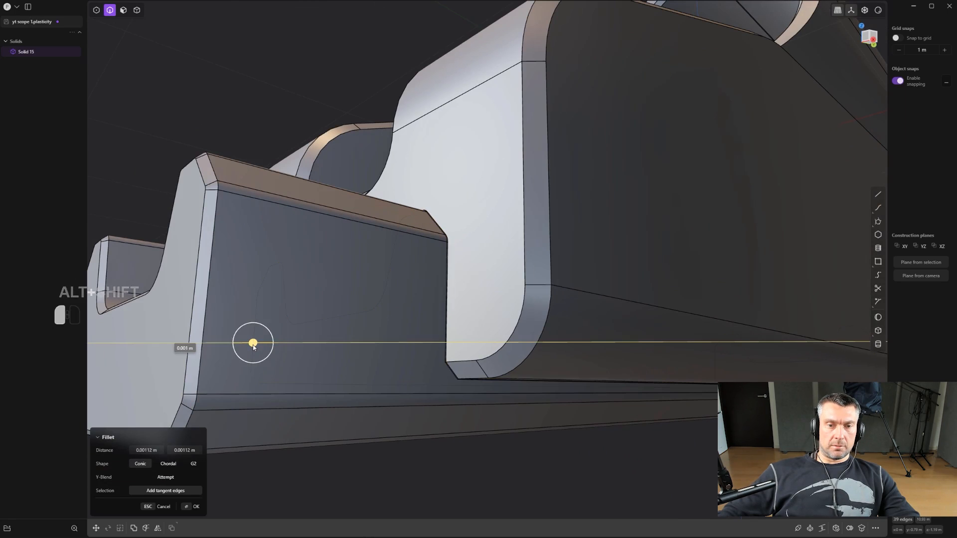
{"action": "left_click_drag", "start_coordinate": [237, 373], "coordinate": [215, 374], "text": "shift"}
{"action": "right_click", "coordinate": [436, 372]}
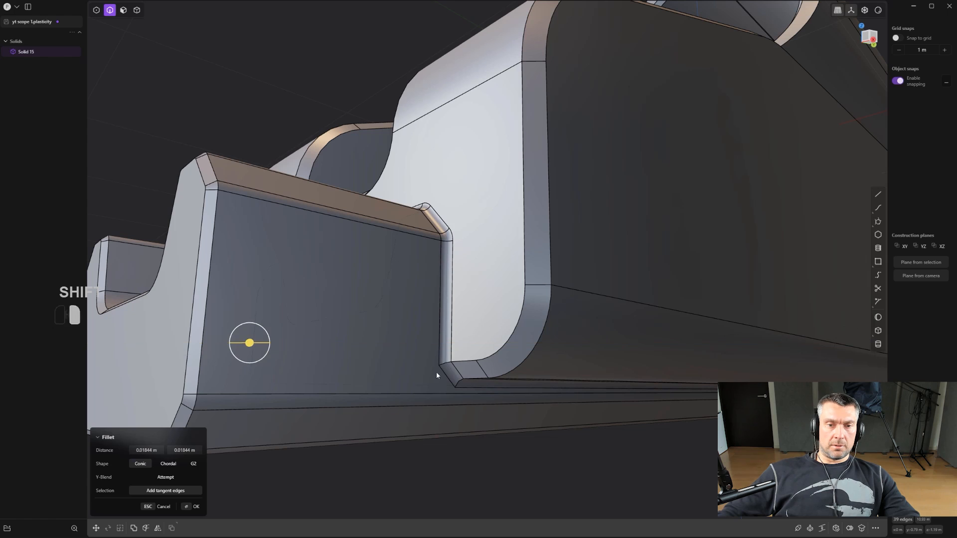
Select the body's outer chamfer edge loops for filleting, including the front outline that continues around the tube opening.
{"action": "left_click", "coordinate": [461, 362], "text": "alt"}
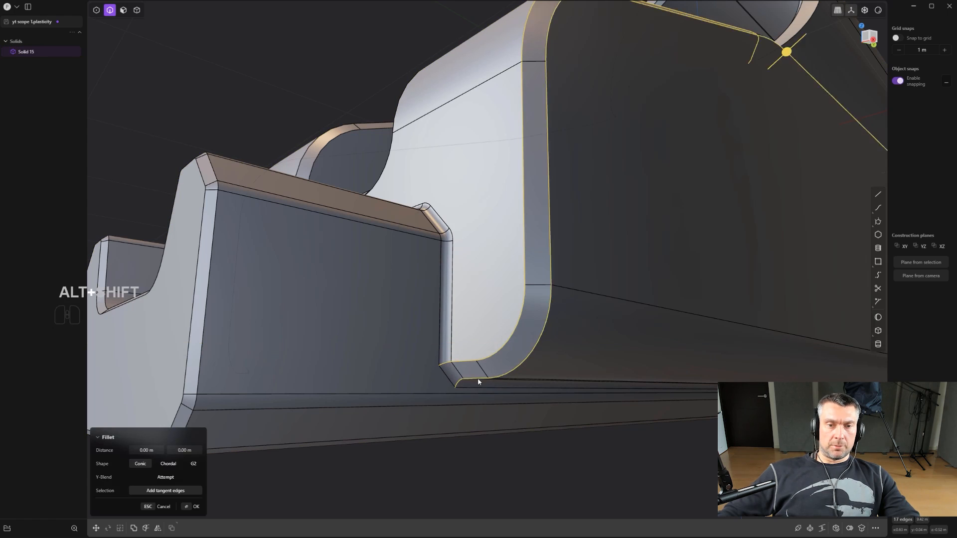
{"action": "scroll", "coordinate": [478, 383], "scroll_direction": "up", "scroll_amount": 1}
{"action": "middle_click_drag", "start_coordinate": [460, 373], "coordinate": [462, 321]}
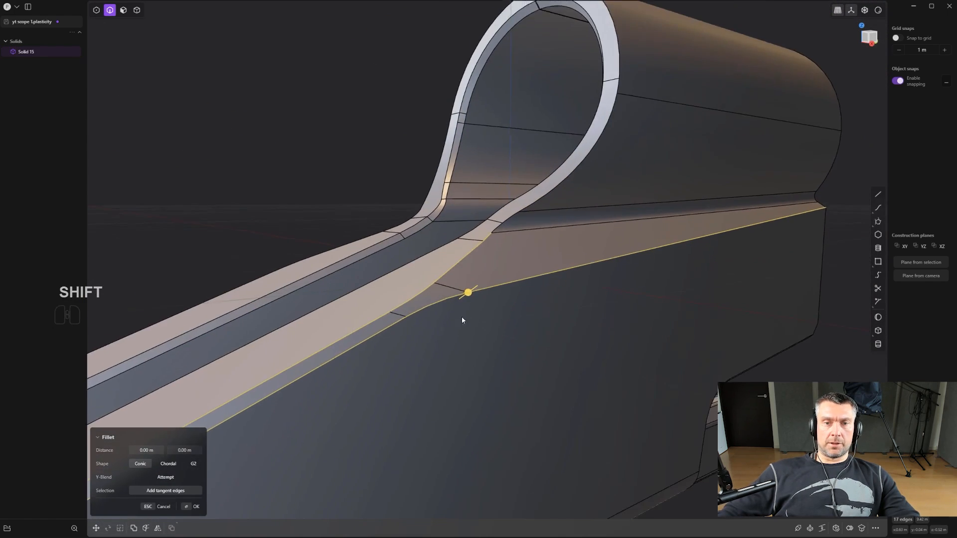
{"action": "scroll", "coordinate": [462, 320], "scroll_direction": "up", "scroll_amount": 2}
{"action": "middle_click_drag", "start_coordinate": [543, 172], "coordinate": [514, 254], "text": "shift"}
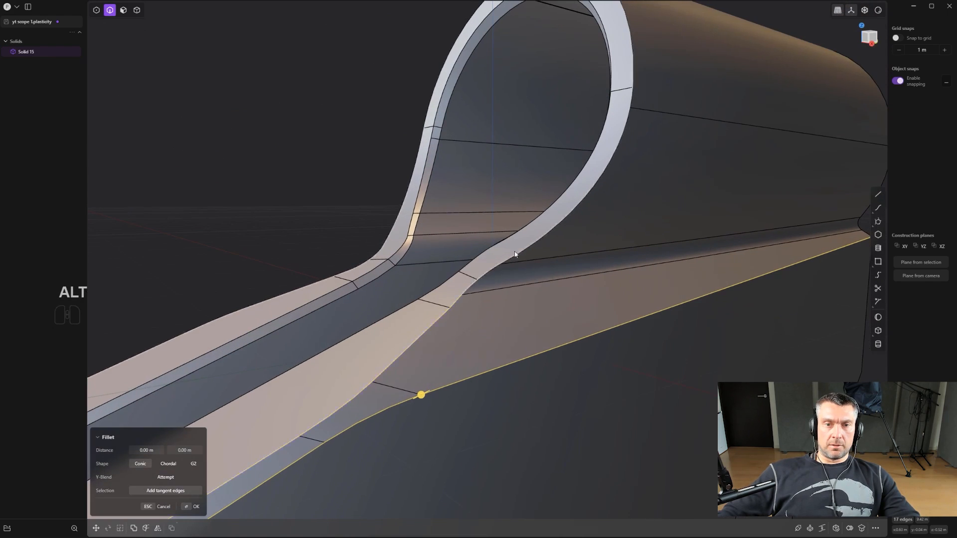
{"action": "left_click", "coordinate": [521, 253], "text": "alt+shift"}
{"action": "middle_click_drag", "start_coordinate": [442, 402], "coordinate": [521, 400], "text": "shift"}
{"action": "scroll", "coordinate": [536, 359], "scroll_direction": "down", "scroll_amount": 2, "text": "shift"}
{"action": "middle_click_drag", "start_coordinate": [535, 362], "coordinate": [622, 193], "text": "shift"}
{"action": "scroll", "coordinate": [575, 224], "scroll_direction": "down", "scroll_amount": 2, "text": "shift"}
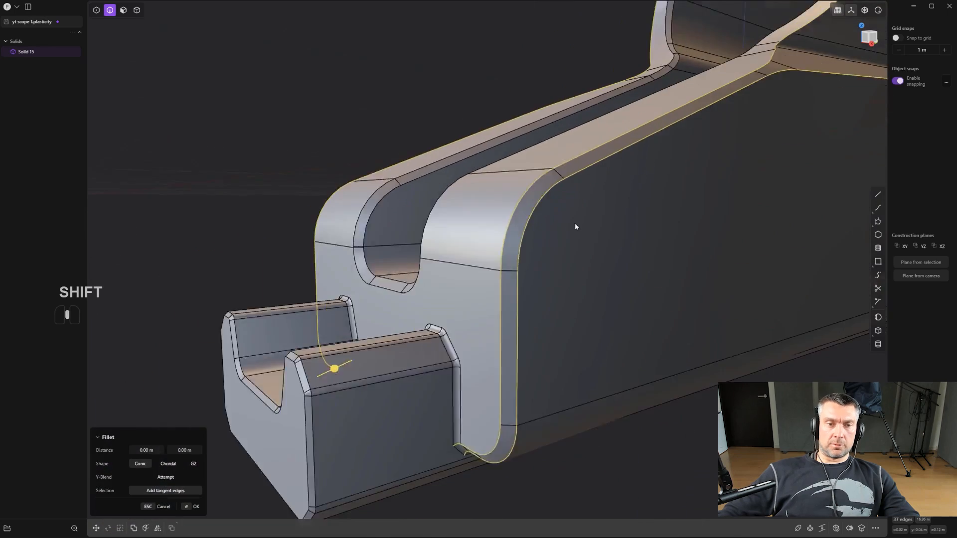
Extend the fillet selection with the second edge loop of the body's chamfer, running around the lower front corner.
{"action": "middle_click_drag", "start_coordinate": [575, 226], "coordinate": [583, 321], "text": "shift"}
{"action": "scroll", "coordinate": [563, 349], "scroll_direction": "up", "scroll_amount": 2}
{"action": "middle_click_drag", "start_coordinate": [301, 366], "coordinate": [528, 328], "text": "shift"}
{"action": "scroll", "coordinate": [528, 329], "scroll_direction": "up", "scroll_amount": 2}
{"action": "scroll", "coordinate": [586, 380], "scroll_direction": "down", "scroll_amount": 2}
{"action": "middle_click_drag", "start_coordinate": [586, 374], "coordinate": [555, 372]}
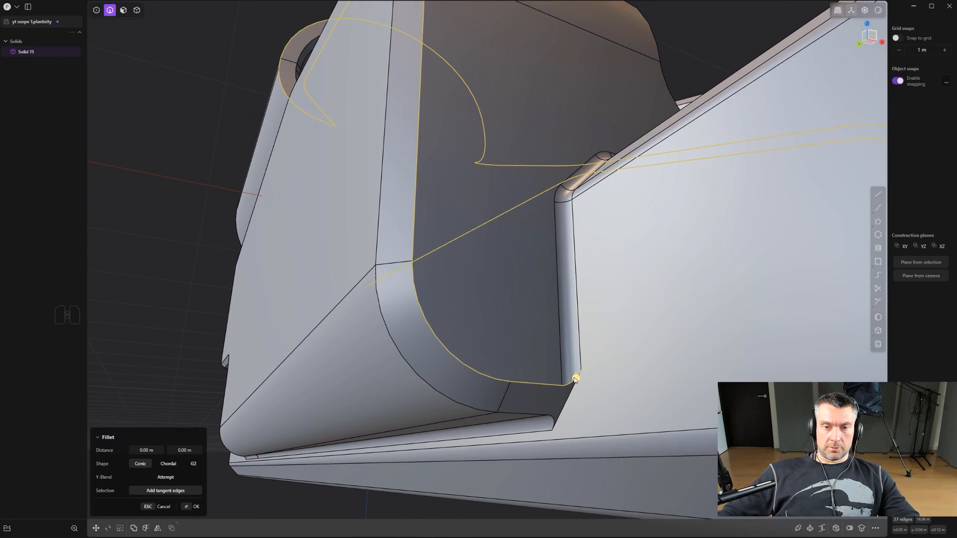
{"action": "left_click_drag", "start_coordinate": [576, 380], "coordinate": [579, 381]}
{"action": "key", "text": "Return"}
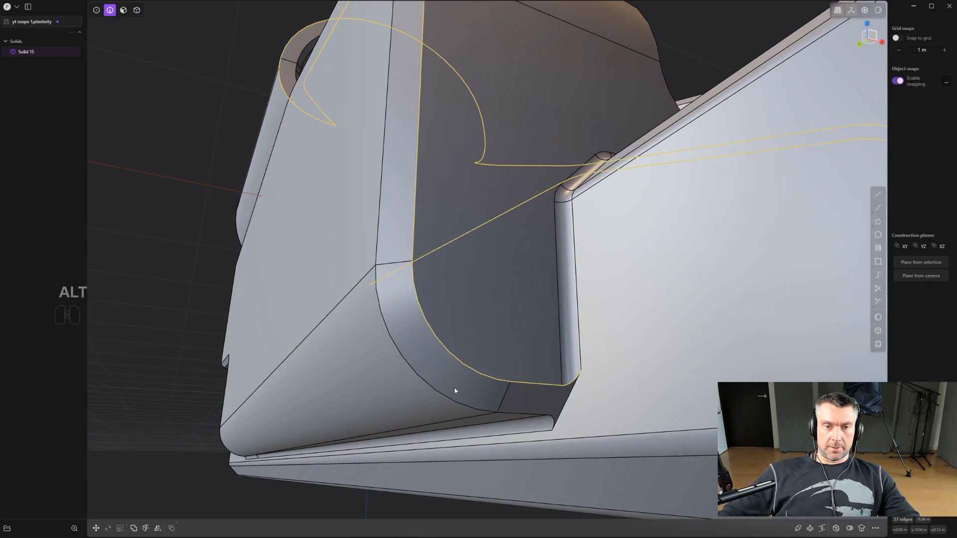
{"action": "left_click", "coordinate": [432, 385], "text": "alt+shift"}
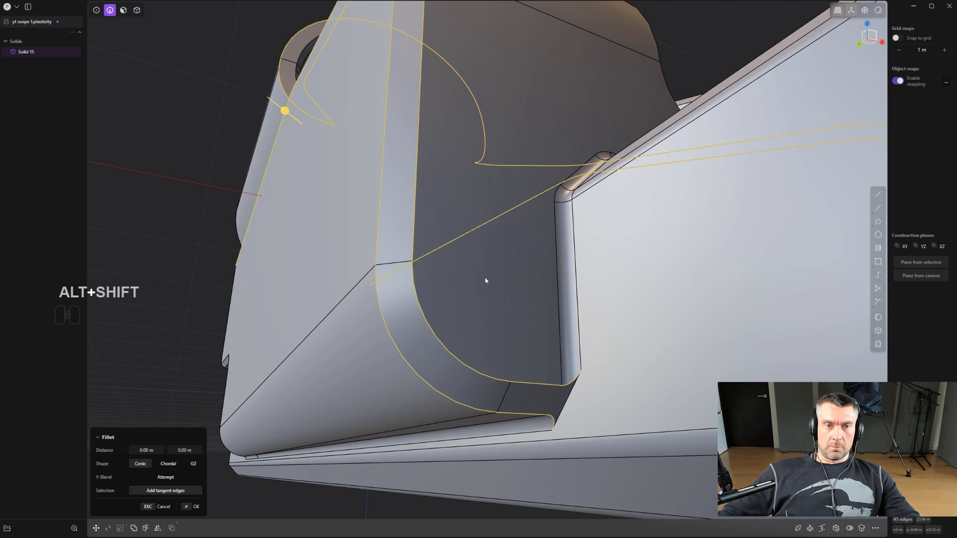
Round the selected chamfer edge loops around the body and tube opening with a narrow fillet.
{"action": "middle_click_drag", "start_coordinate": [485, 280], "coordinate": [628, 369]}
{"action": "scroll", "coordinate": [356, 116], "scroll_direction": "up", "scroll_amount": 3}
{"action": "middle_click_drag", "start_coordinate": [357, 115], "coordinate": [504, 361], "text": "shift"}
{"action": "scroll", "coordinate": [504, 361], "scroll_direction": "up", "scroll_amount": 1}
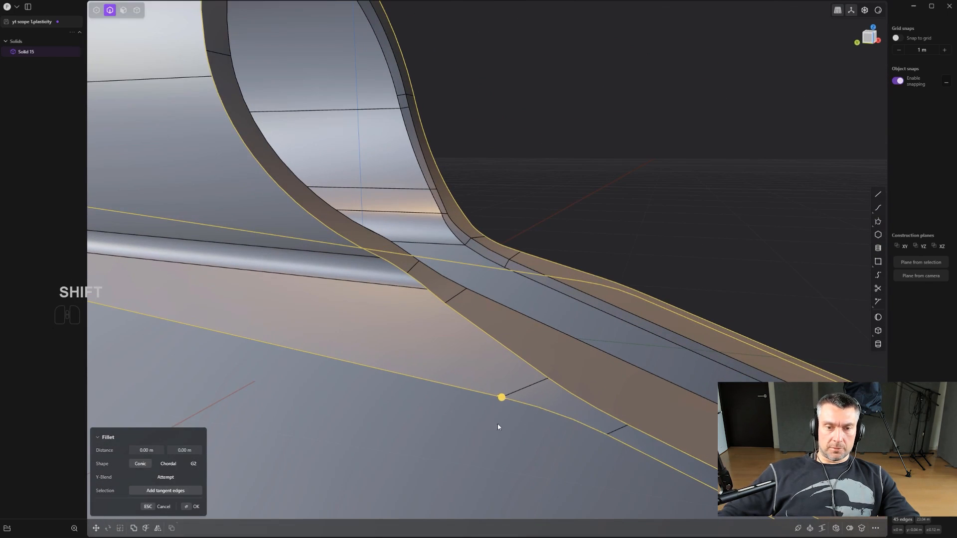
{"action": "left_click_drag", "start_coordinate": [501, 397], "coordinate": [438, 364]}
{"action": "right_click", "coordinate": [579, 240]}
{"action": "scroll", "coordinate": [581, 227], "scroll_direction": "down", "scroll_amount": 3}
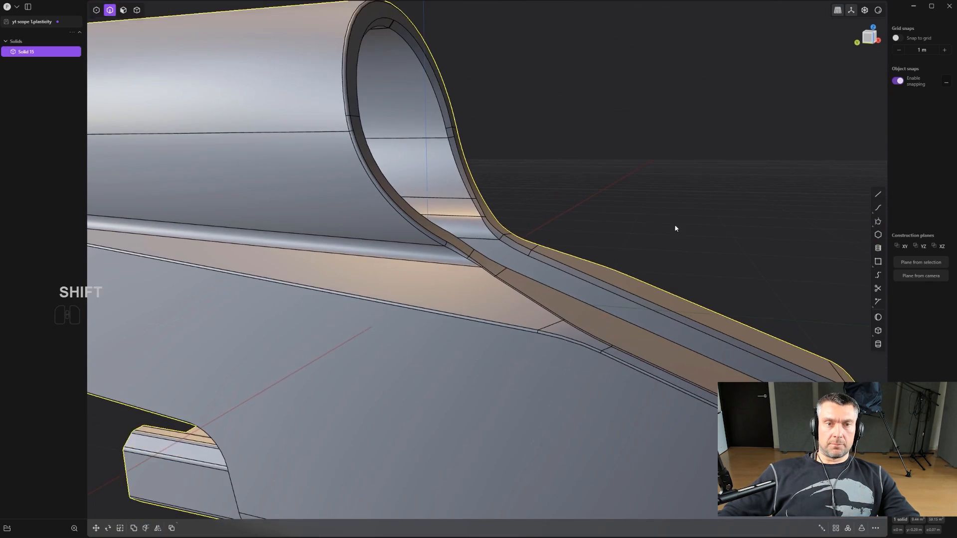
Examine the body's shading from the right side view with the edge lines hidden, and show the edges again.
{"action": "middle_click_drag", "start_coordinate": [675, 226], "coordinate": [650, 223], "text": "alt"}
{"action": "scroll", "coordinate": [651, 226], "scroll_direction": "down", "scroll_amount": 5}
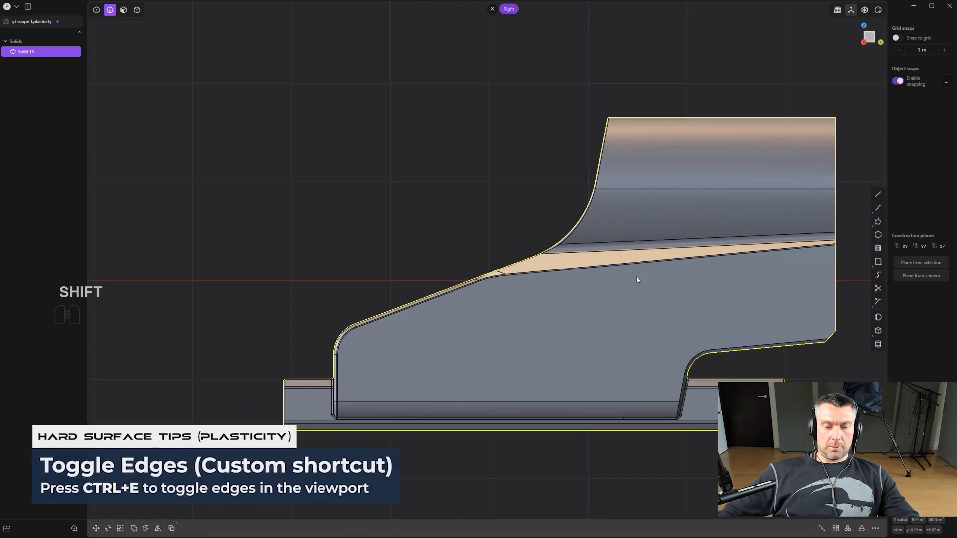
{"action": "key", "text": "ctrl+e"}
{"action": "middle_click_drag", "start_coordinate": [617, 295], "coordinate": [690, 284]}
{"action": "scroll", "coordinate": [682, 294], "scroll_direction": "up", "scroll_amount": 2}
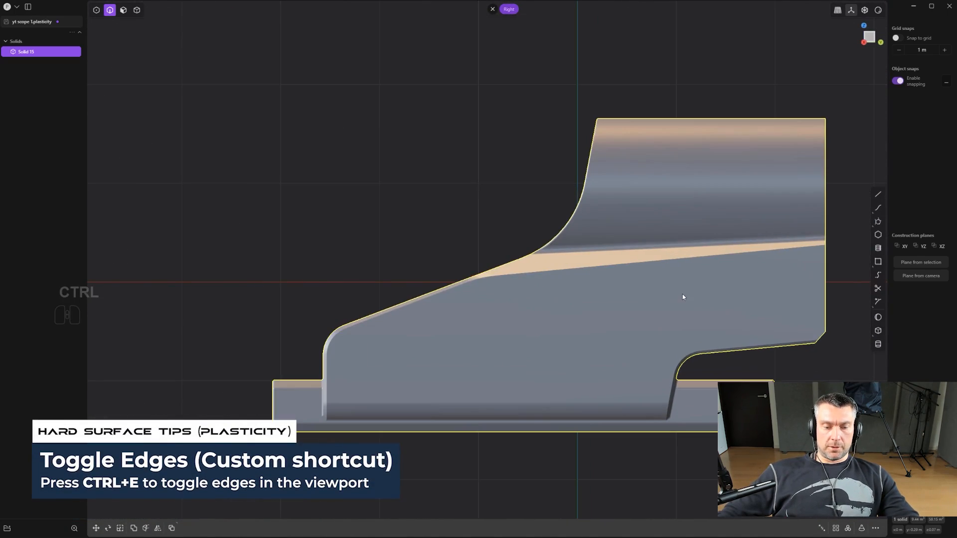
{"action": "key", "text": "ctrl+e"}
{"action": "scroll", "coordinate": [683, 297], "scroll_direction": "down", "scroll_amount": 3}
{"action": "scroll", "coordinate": [432, 309], "scroll_direction": "up", "scroll_amount": 2}
{"action": "middle_click_drag", "start_coordinate": [611, 256], "coordinate": [613, 201], "text": "shift"}
{"action": "scroll", "coordinate": [606, 239], "scroll_direction": "down", "scroll_amount": 2}
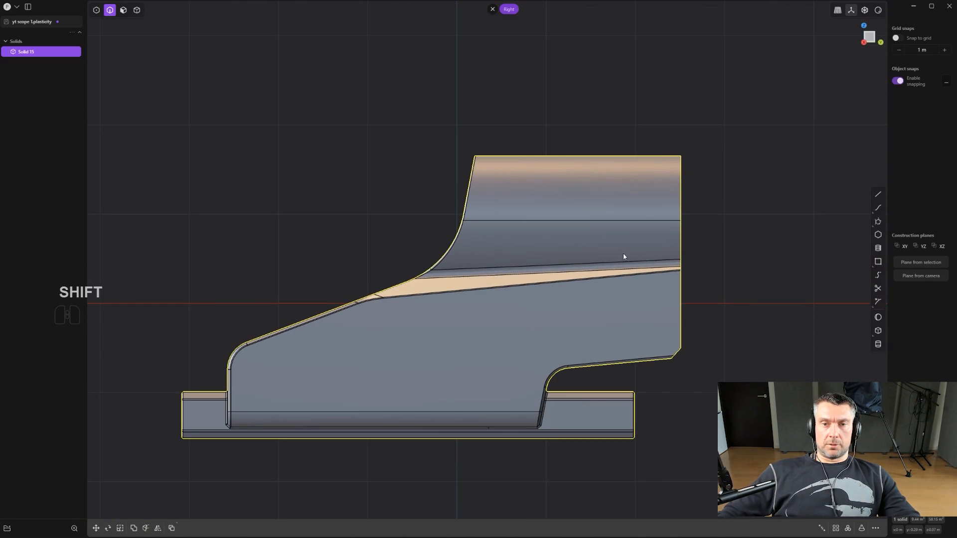
Apply the copper matcap and bevel the inner edge of the tube's rear opening and slot by about 0.033 m.
{"action": "left_click", "coordinate": [878, 10]}
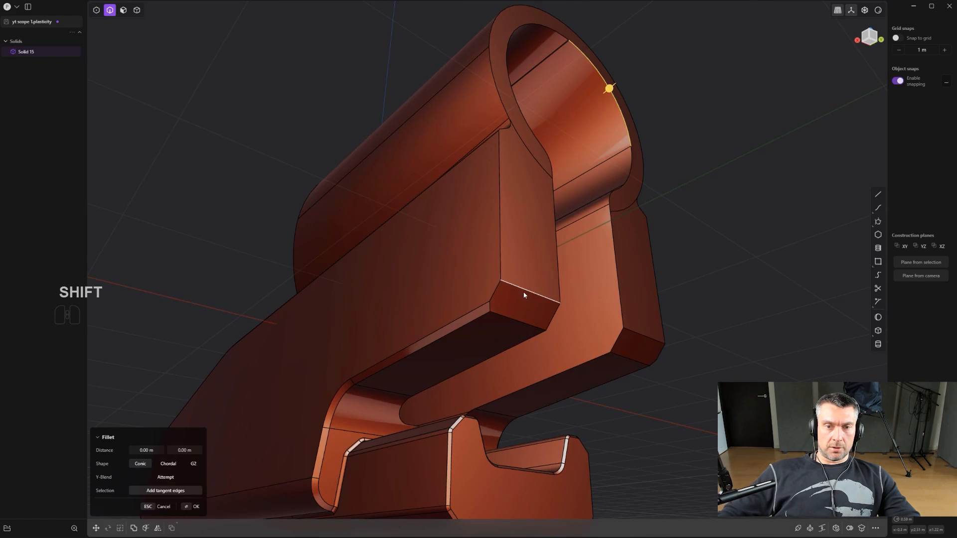
{"action": "middle_click_drag", "start_coordinate": [525, 293], "coordinate": [537, 324], "text": "shift"}
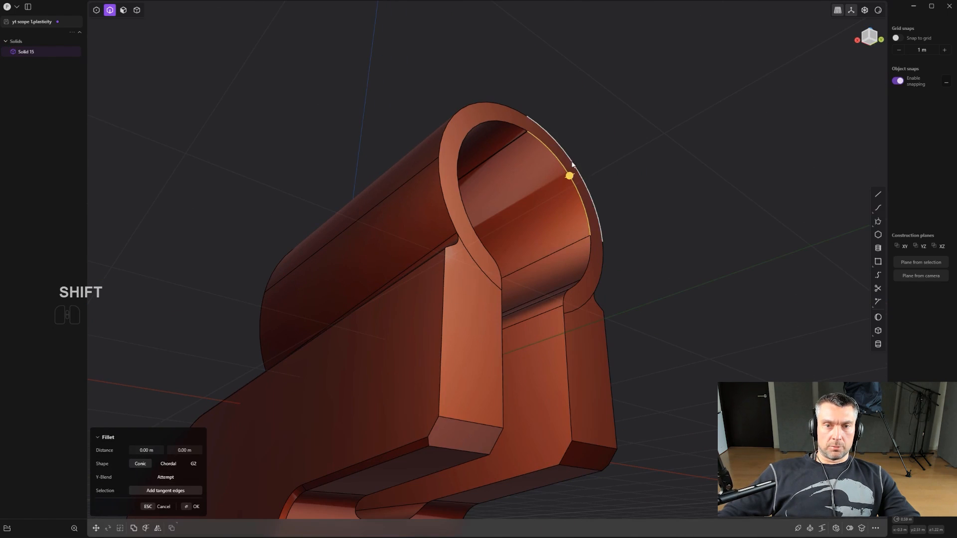
{"action": "left_click_drag", "start_coordinate": [570, 181], "coordinate": [561, 181]}
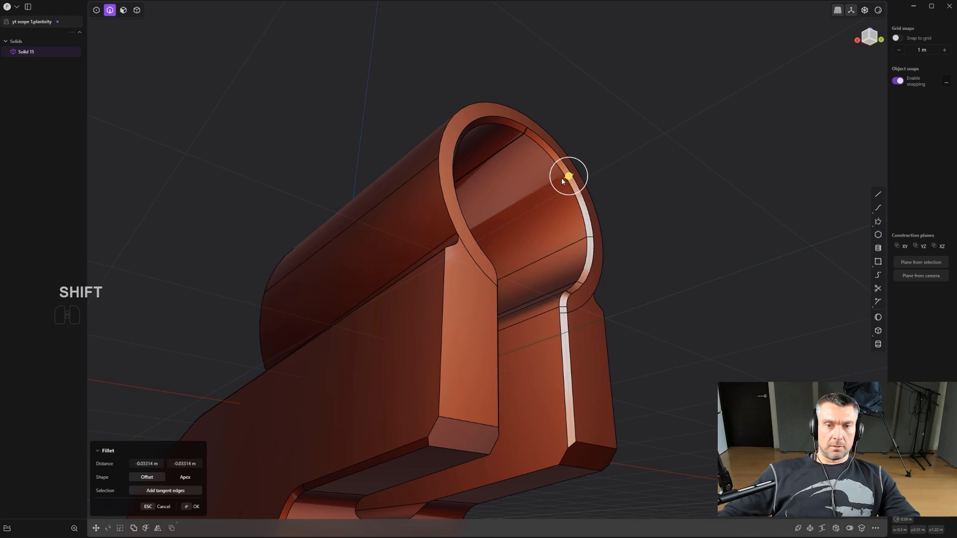
{"action": "scroll", "coordinate": [562, 182], "scroll_direction": "down", "scroll_amount": 2}
{"action": "right_click", "coordinate": [643, 178]}
{"action": "left_click", "coordinate": [643, 177]}
{"action": "middle_click_drag", "start_coordinate": [643, 177], "coordinate": [713, 180]}
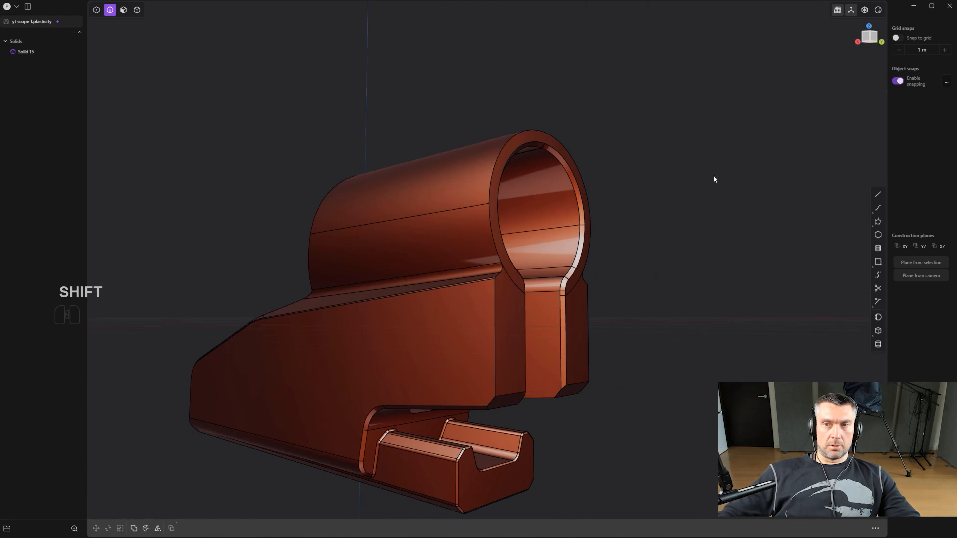
Change the viewport matcap from copper to a grey metallic one.
{"action": "left_click", "coordinate": [879, 10]}
{"action": "left_click", "coordinate": [879, 10]}
{"action": "right_click", "coordinate": [879, 11]}
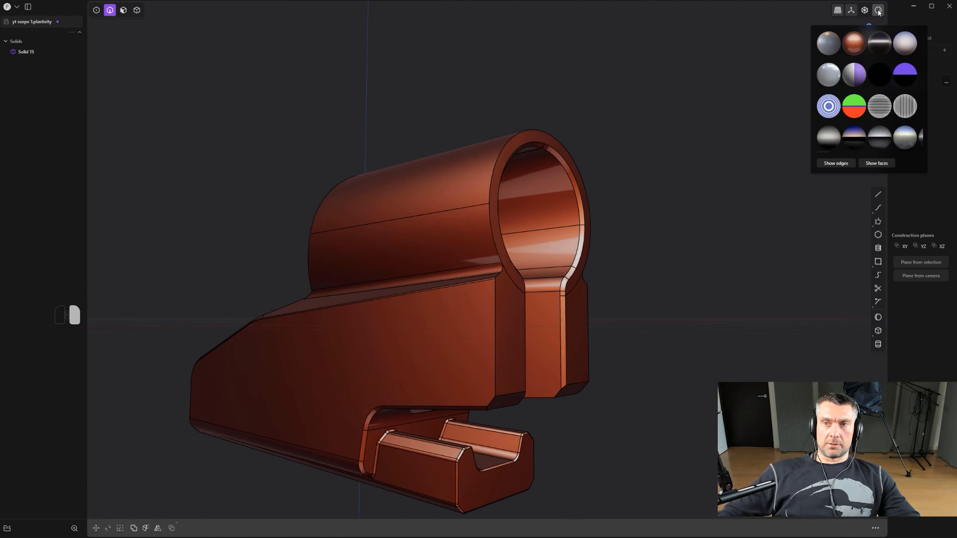
{"action": "scroll", "coordinate": [862, 137], "scroll_direction": "right", "scroll_amount": 2, "text": "shift"}
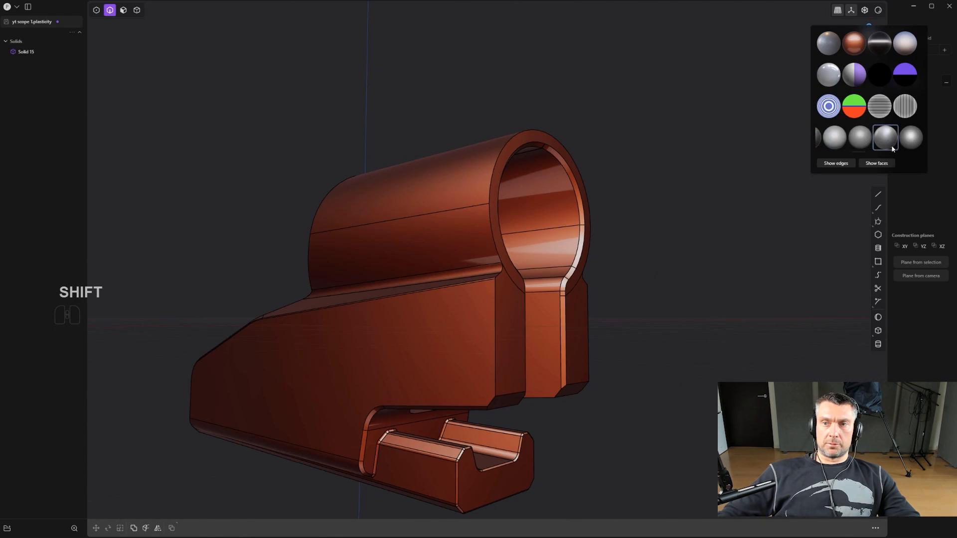
{"action": "left_click", "coordinate": [891, 145]}
Draw a cylinder as a separate solid projecting from the body's side, centred on the sloped strip below the tube.
{"action": "middle_click_drag", "start_coordinate": [499, 289], "coordinate": [461, 250]}
{"action": "middle_click_drag", "start_coordinate": [461, 249], "coordinate": [503, 195], "text": "shift"}
{"action": "scroll", "coordinate": [528, 249], "scroll_direction": "up", "scroll_amount": 1}
{"action": "scroll", "coordinate": [469, 231], "scroll_direction": "up", "scroll_amount": 1}
{"action": "middle_click_drag", "start_coordinate": [469, 231], "coordinate": [575, 273], "text": "shift"}
{"action": "scroll", "coordinate": [457, 227], "scroll_direction": "down", "scroll_amount": 1}
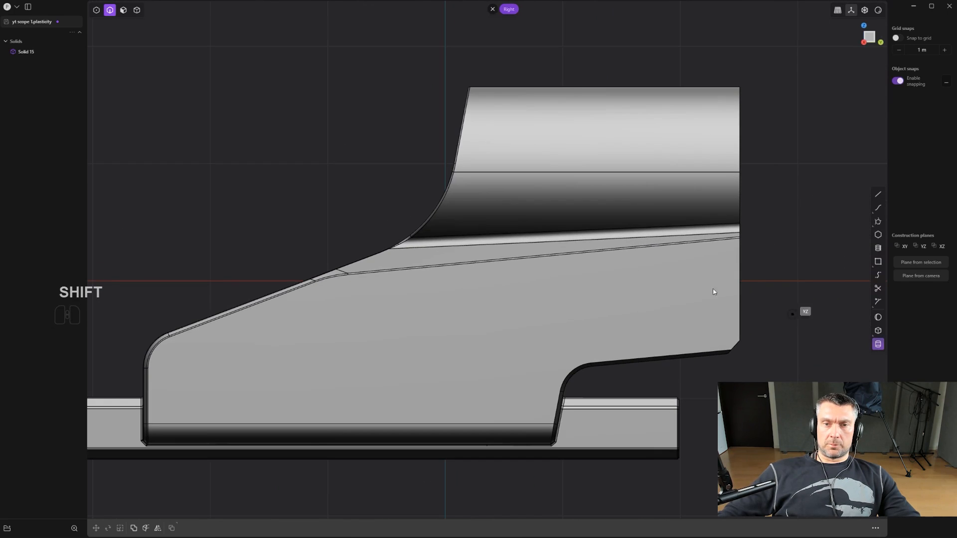
{"action": "left_click", "coordinate": [506, 261]}
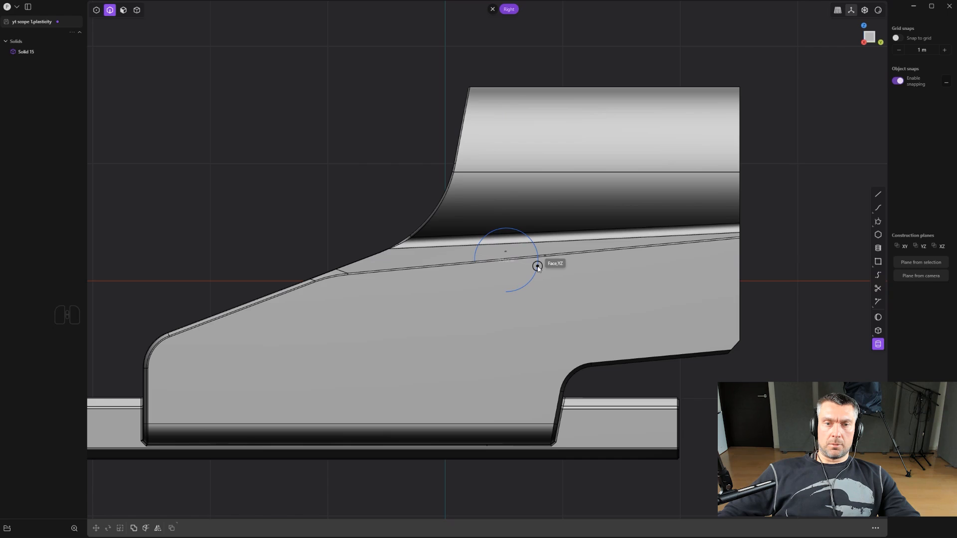
{"action": "left_click", "coordinate": [537, 266]}
{"action": "middle_click_drag", "start_coordinate": [520, 265], "coordinate": [657, 301]}
{"action": "key", "text": "b"}
{"action": "left_click", "coordinate": [660, 302]}
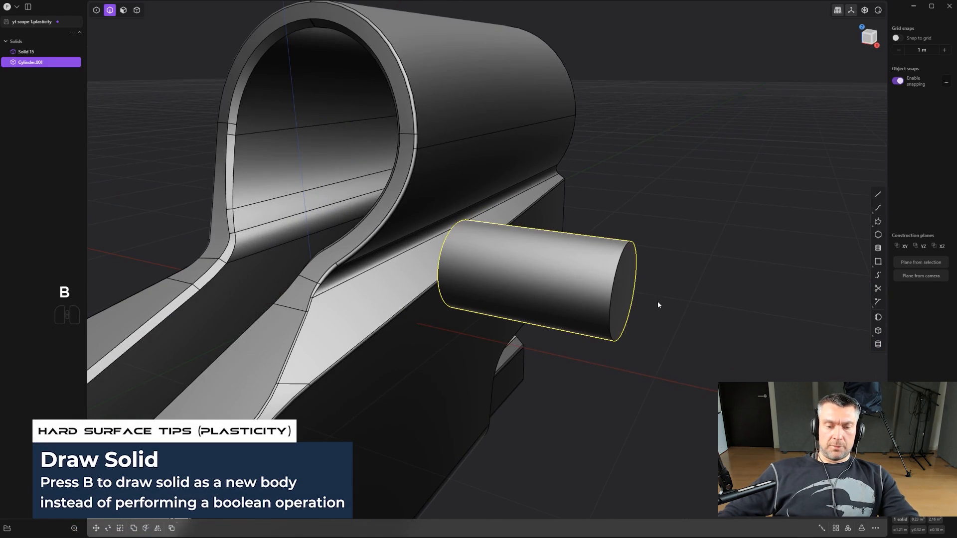
Move the cylinder about 0.267 m into the body along X and shorten it by offsetting its outer end face inward.
{"action": "key", "text": "g"}
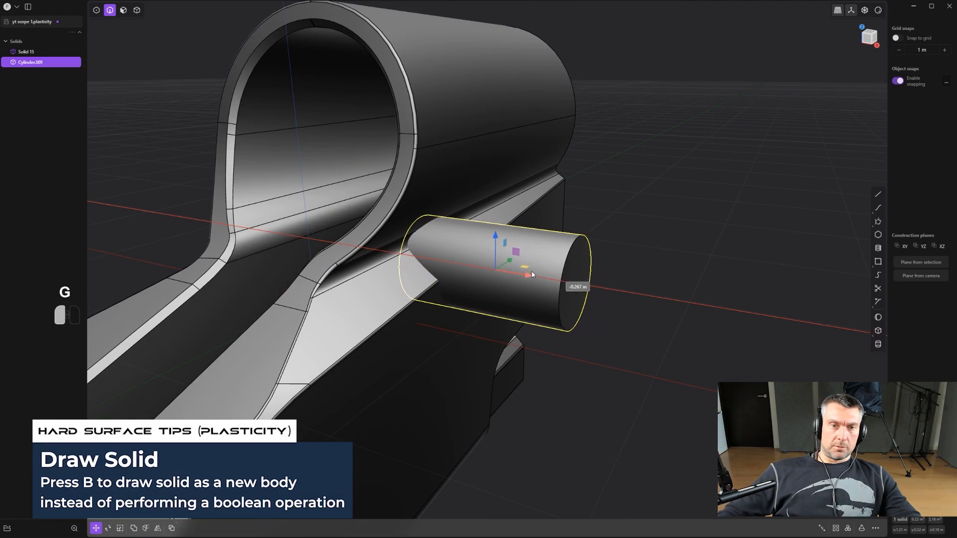
{"action": "middle_click_drag", "start_coordinate": [531, 275], "coordinate": [427, 251]}
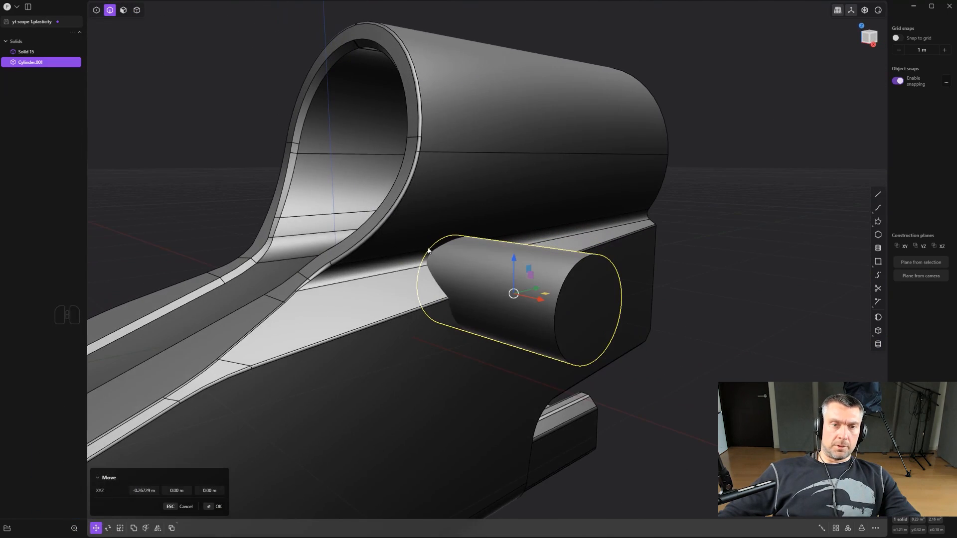
{"action": "right_click", "coordinate": [430, 252]}
{"action": "key", "text": "3"}
{"action": "left_click", "coordinate": [614, 319]}
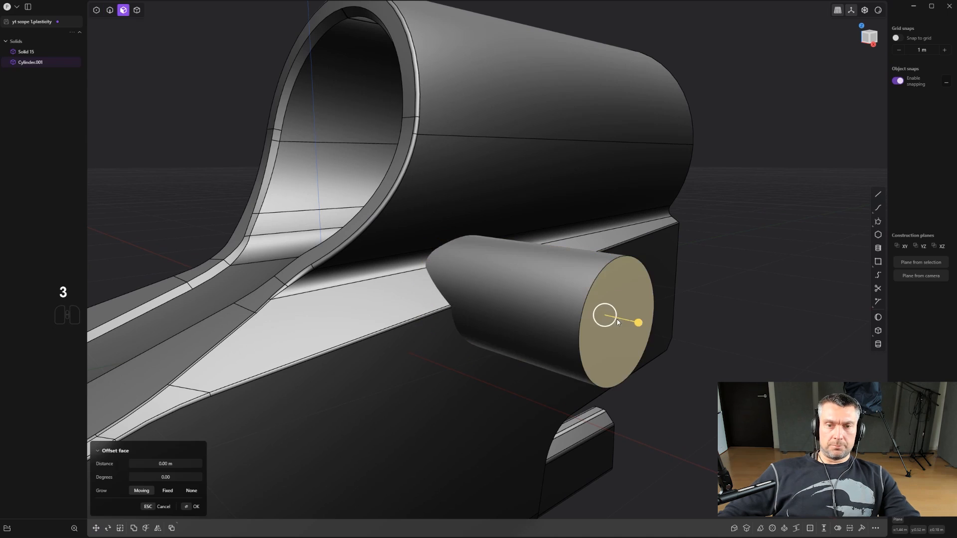
{"action": "left_click_drag", "start_coordinate": [636, 322], "coordinate": [515, 296]}
{"action": "right_click", "coordinate": [513, 295]}
{"action": "scroll", "coordinate": [462, 284], "scroll_direction": "up", "scroll_amount": 1}
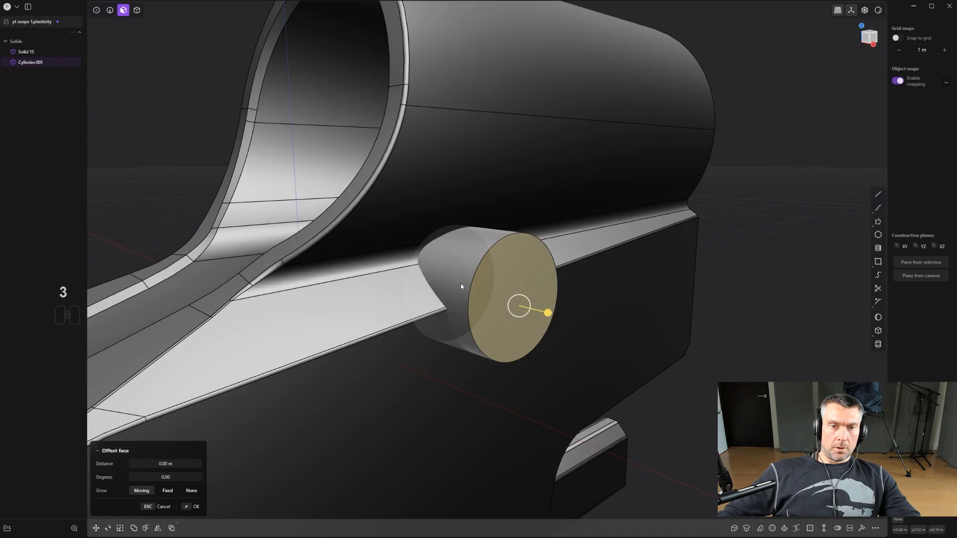
{"action": "middle_click_drag", "start_coordinate": [461, 283], "coordinate": [494, 292]}
{"action": "scroll", "coordinate": [613, 286], "scroll_direction": "down", "scroll_amount": 2}
{"action": "key", "text": "4"}
{"action": "scroll", "coordinate": [575, 297], "scroll_direction": "down", "scroll_amount": 1}
{"action": "scroll", "coordinate": [510, 292], "scroll_direction": "up", "scroll_amount": 1}
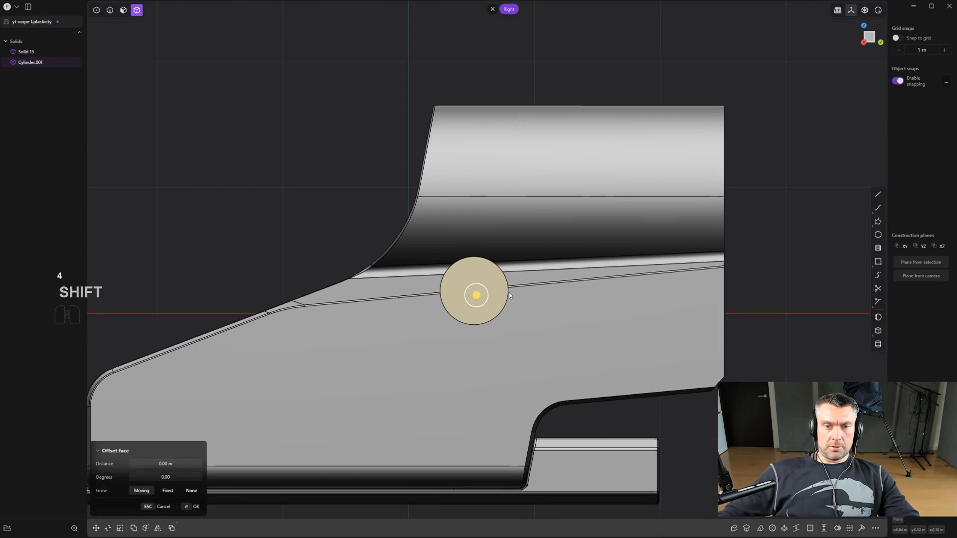
{"action": "key", "text": "s"}
{"action": "key", "text": "ctrl+z"}
{"action": "key", "text": "ctrl+z"}
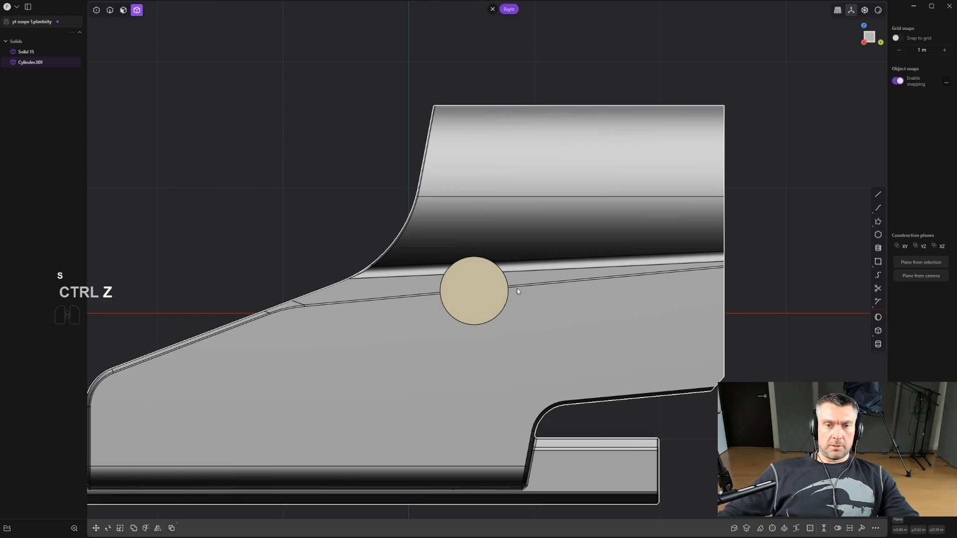
Scale the whole cylinder up slightly and move it about 0.083 m along Y.
{"action": "key", "text": "4"}
{"action": "left_click", "coordinate": [494, 290]}
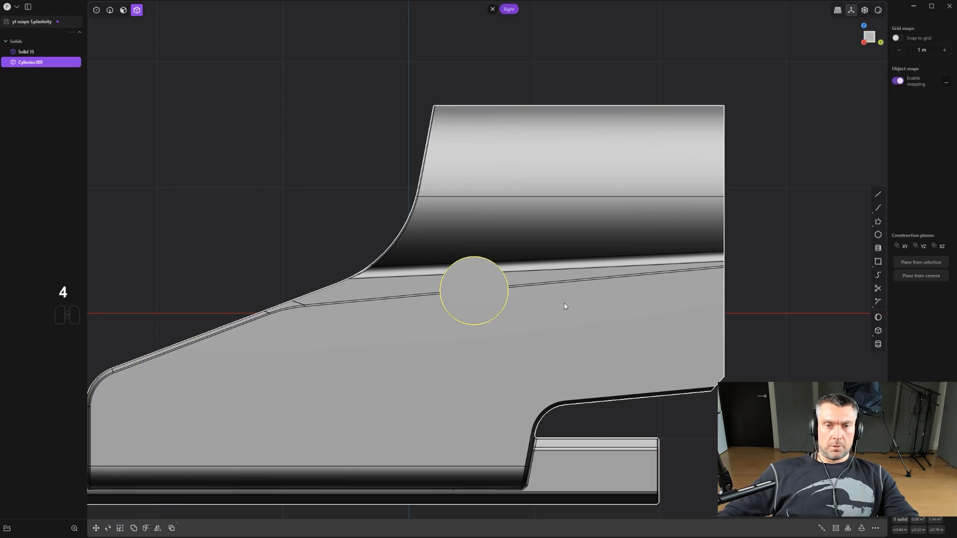
{"action": "key", "text": "s"}
{"action": "left_click", "coordinate": [572, 307]}
{"action": "scroll", "coordinate": [573, 309], "scroll_direction": "down", "scroll_amount": 2}
{"action": "key", "text": "s"}
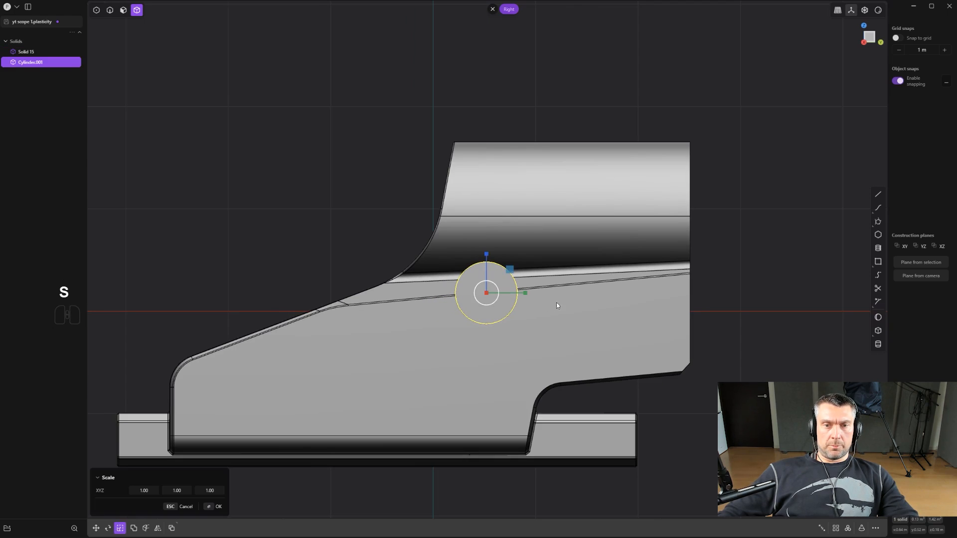
{"action": "key", "text": "s"}
{"action": "key", "text": "s"}
{"action": "left_click", "coordinate": [589, 309]}
{"action": "scroll", "coordinate": [529, 311], "scroll_direction": "up", "scroll_amount": 1}
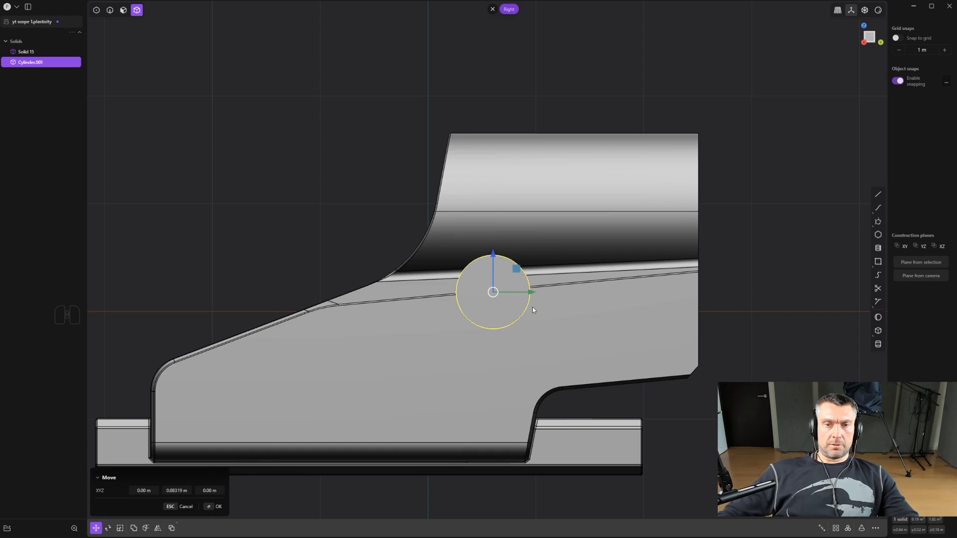
Duplicate the cylinder and place the copy just under 1 m further along Y toward the tube's rear.
{"action": "key", "text": "shift+d"}
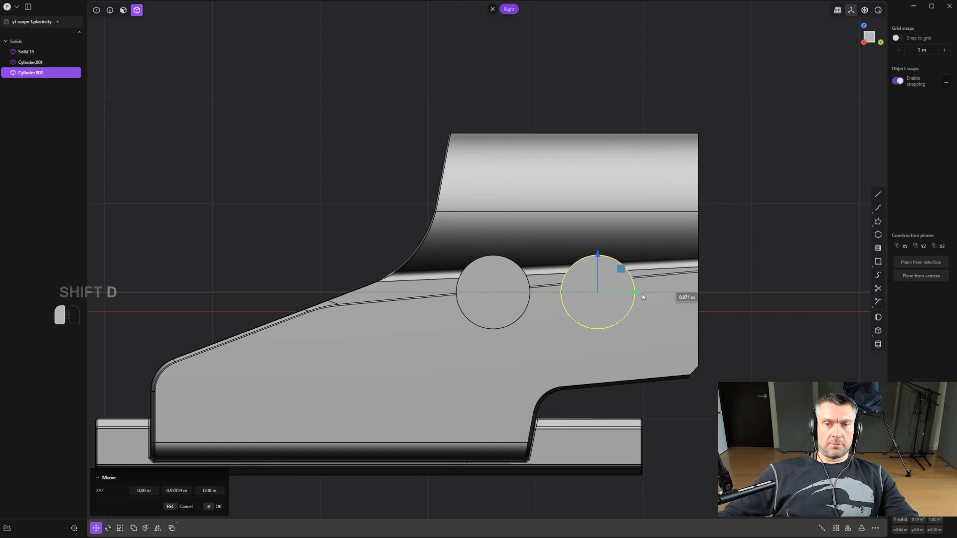
{"action": "left_click", "coordinate": [644, 292]}
{"action": "left_click", "coordinate": [749, 269]}
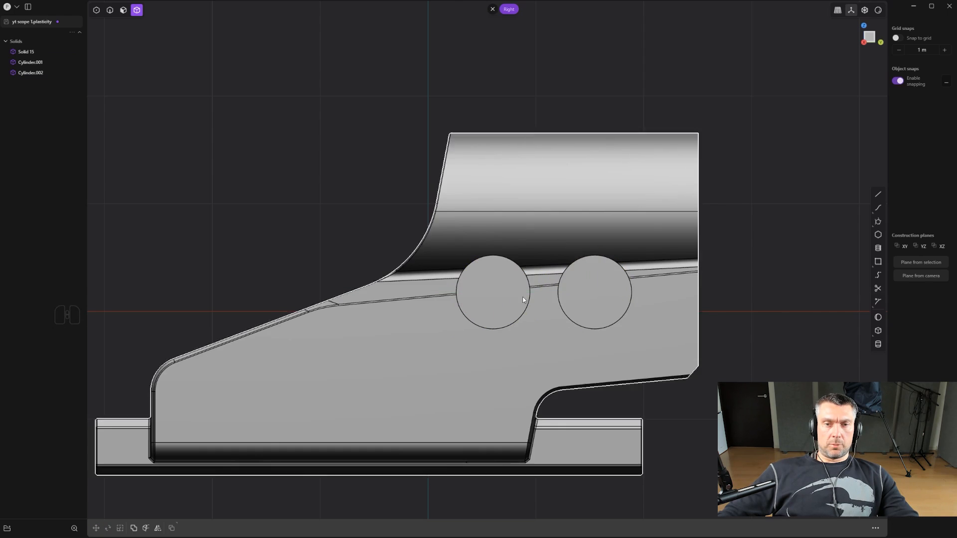
Move both cylinders together about 0.107 m along Y toward the front of the body.
{"action": "key", "text": "g"}
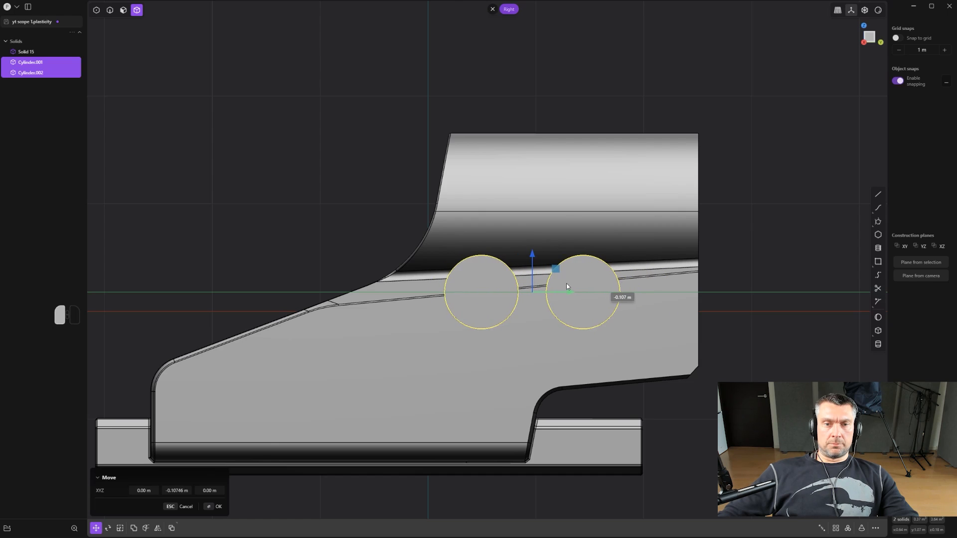
{"action": "left_click", "coordinate": [566, 283]}
{"action": "left_click", "coordinate": [761, 220]}
{"action": "scroll", "coordinate": [748, 224], "scroll_direction": "down", "scroll_amount": 2}
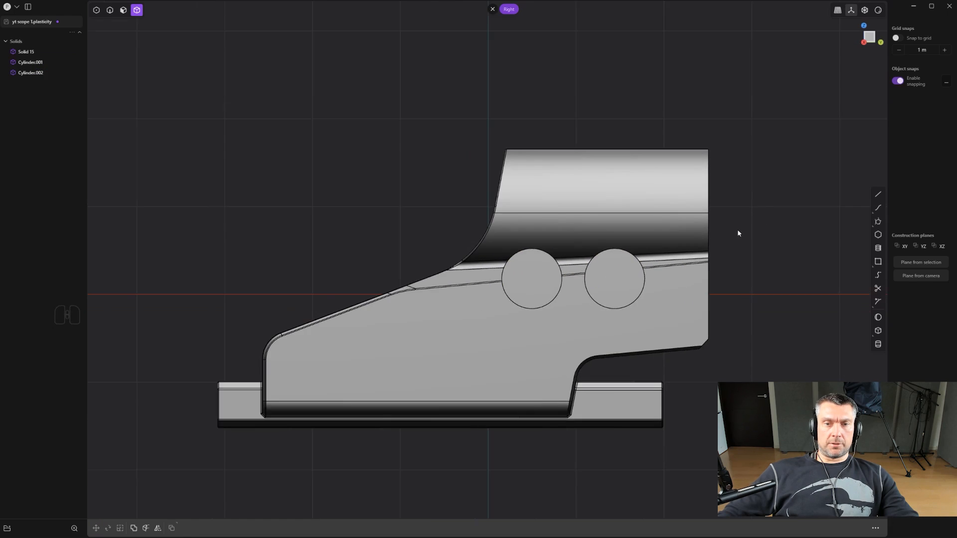
Union the two cylinders with the main body into a single solid.
{"action": "scroll", "coordinate": [574, 284], "scroll_direction": "up", "scroll_amount": 3}
{"action": "middle_click_drag", "start_coordinate": [574, 284], "coordinate": [610, 299]}
{"action": "scroll", "coordinate": [610, 299], "scroll_direction": "up", "scroll_amount": 2}
{"action": "middle_click_drag", "start_coordinate": [544, 308], "coordinate": [512, 321], "text": "shift"}
{"action": "left_click", "coordinate": [512, 314], "text": "shift"}
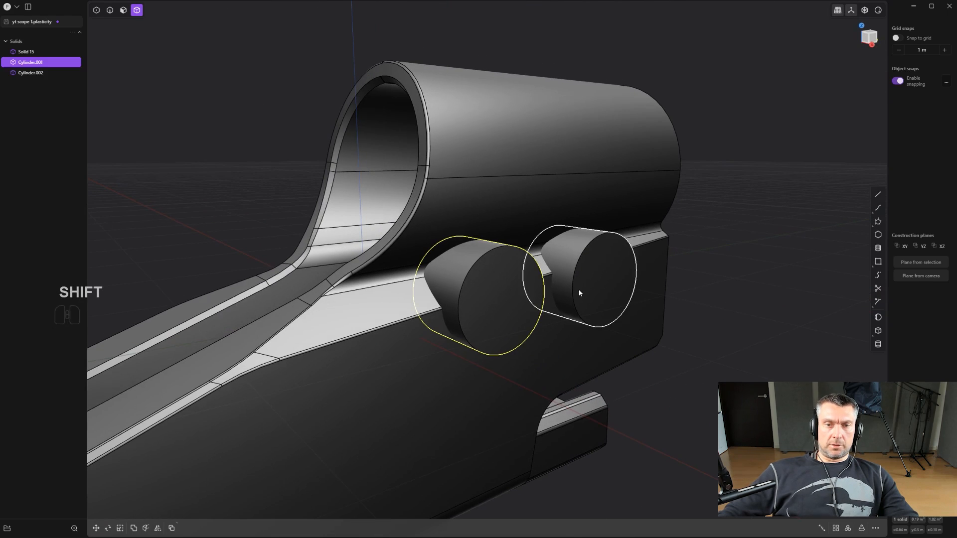
{"action": "left_click", "coordinate": [555, 217], "text": "shift"}
{"action": "key", "text": "q"}
{"action": "left_click", "coordinate": [555, 218]}
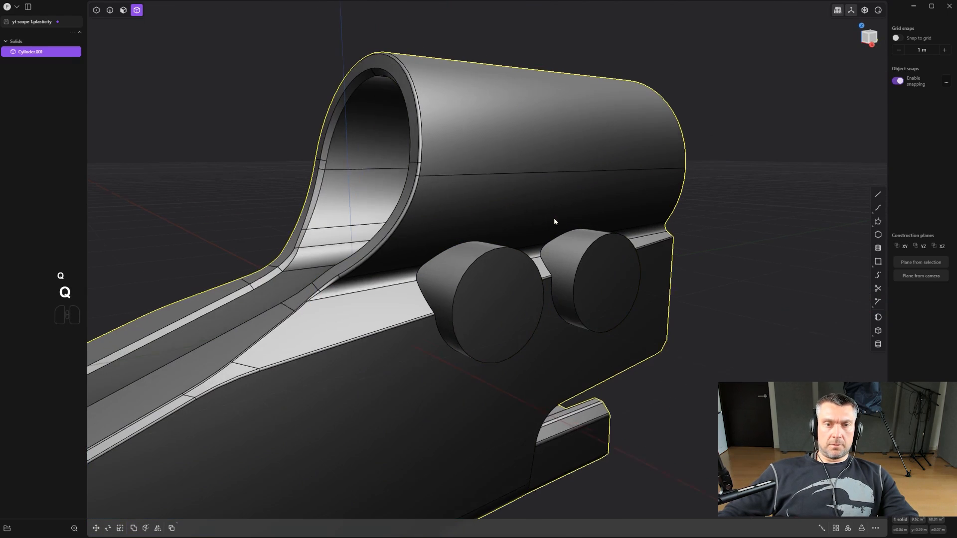
Fillet the seam loops where the two cylinders meet the body with a small radius.
{"action": "key", "text": "2"}
{"action": "left_click", "coordinate": [475, 244], "text": "alt"}
{"action": "left_click", "coordinate": [562, 231], "text": "alt+shift"}
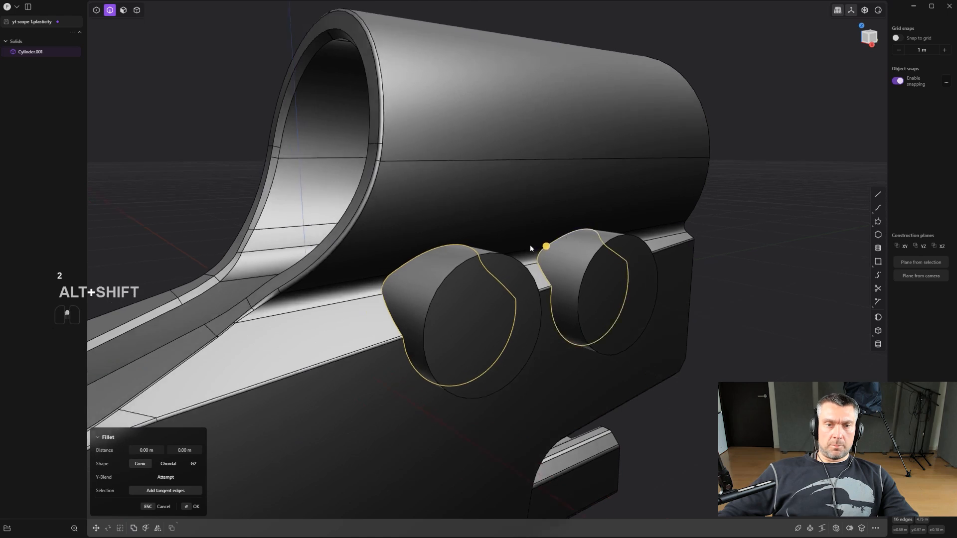
{"action": "scroll", "coordinate": [530, 245], "scroll_direction": "up", "scroll_amount": 2}
{"action": "left_click_drag", "start_coordinate": [549, 247], "coordinate": [553, 253]}
{"action": "mouse_move", "coordinate": [553, 253]}
{"action": "middle_mouse_down"}
{"action": "mouse_move", "coordinate": [520, 229]}
{"action": "mouse_move", "coordinate": [442, 252]}
{"action": "mouse_move", "coordinate": [442, 263]}
{"action": "mouse_move", "coordinate": [412, 261]}
{"action": "mouse_move", "coordinate": [558, 252]}
{"action": "mouse_move", "coordinate": [526, 243]}
{"action": "mouse_move", "coordinate": [577, 232]}
{"action": "mouse_move", "coordinate": [395, 249]}
{"action": "mouse_move", "coordinate": [429, 271]}
{"action": "mouse_move", "coordinate": [527, 252]}
{"action": "mouse_move", "coordinate": [499, 246]}
{"action": "mouse_move", "coordinate": [540, 256]}
{"action": "middle_mouse_up"}
Compare the cylinder seams without and with the fillet while edge lines are hidden, and restore the fillet and edge display.
{"action": "key", "text": "ctrl+e"}
{"action": "key", "text": "ctrl+z"}
{"action": "scroll", "coordinate": [505, 244], "scroll_direction": "up", "scroll_amount": 2}
{"action": "key", "text": "ctrl+shift+z"}
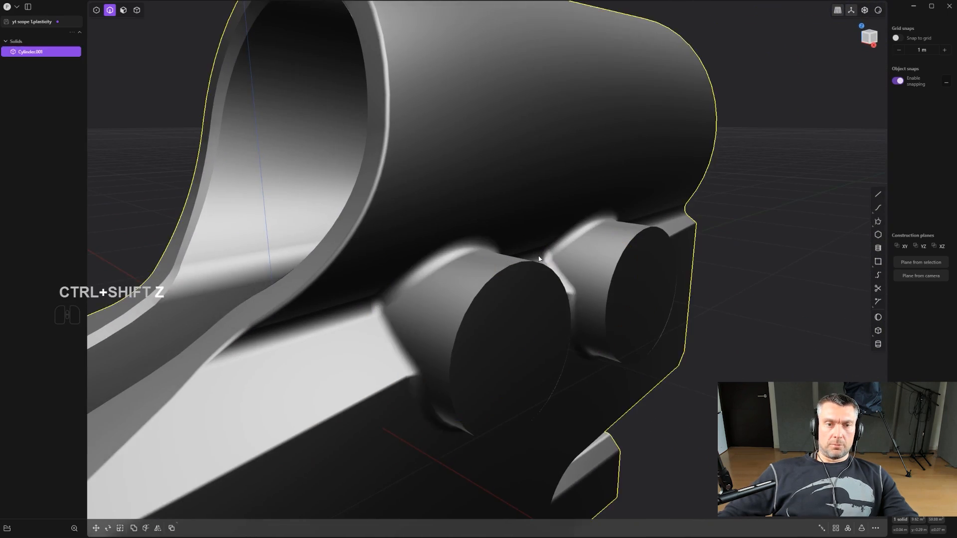
{"action": "scroll", "coordinate": [539, 258], "scroll_direction": "down", "scroll_amount": 4}
{"action": "key", "text": "ctrl+e"}
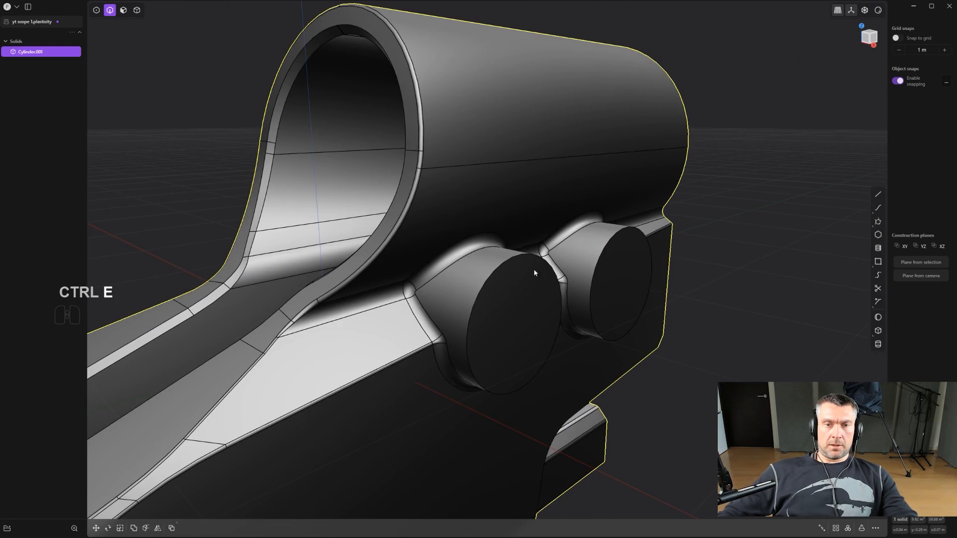
Chamfer the outer end rims of both side cylinders.
{"action": "middle_click_drag", "start_coordinate": [534, 272], "coordinate": [514, 249]}
{"action": "left_click", "coordinate": [524, 256]}
{"action": "left_click", "coordinate": [623, 248], "text": "shift"}
{"action": "middle_click_drag", "start_coordinate": [606, 248], "coordinate": [526, 243], "text": "shift"}
{"action": "left_click_drag", "start_coordinate": [570, 245], "coordinate": [589, 248]}
{"action": "right_click", "coordinate": [584, 252]}
{"action": "middle_click_drag", "start_coordinate": [581, 254], "coordinate": [585, 275]}
{"action": "scroll", "coordinate": [585, 275], "scroll_direction": "up", "scroll_amount": 1}
Offset the end faces of both side cylinders inward past their chamfers to shorten the cylinders.
{"action": "key", "text": "4"}
{"action": "key", "text": "3"}
{"action": "left_click", "coordinate": [512, 318]}
{"action": "left_click", "coordinate": [571, 293], "text": "shift"}
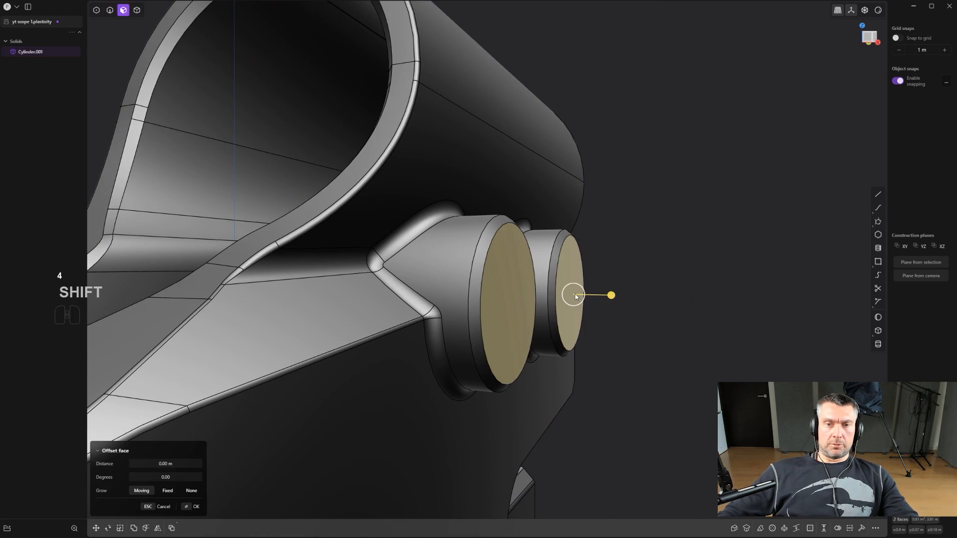
{"action": "left_click_drag", "start_coordinate": [608, 293], "coordinate": [600, 285]}
{"action": "right_click", "coordinate": [600, 285]}
Apply a narrow chamfer to the end rims of the two shortened side cylinders.
{"action": "key", "text": "2"}
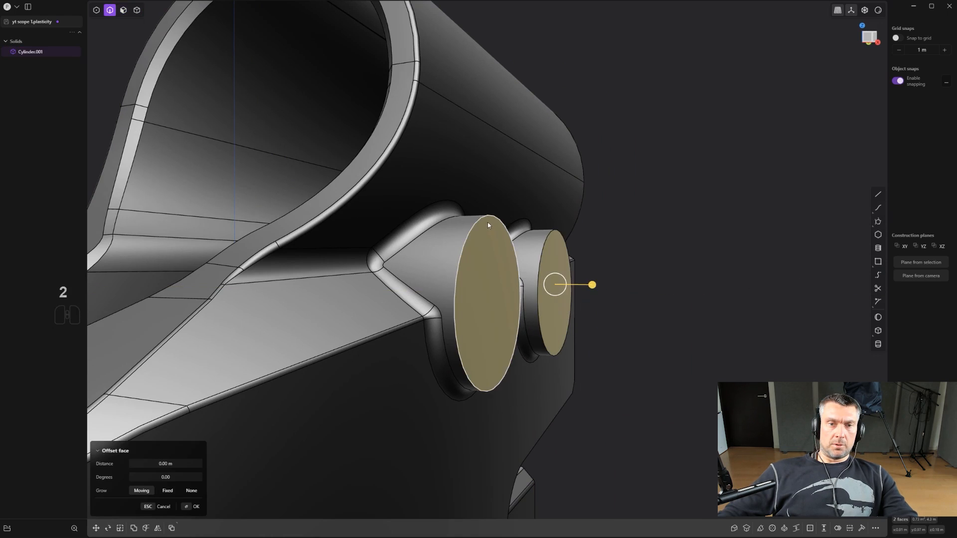
{"action": "left_click", "coordinate": [487, 226]}
{"action": "mouse_move", "coordinate": [553, 232]}
{"action": "left_mouse_down"}
{"action": "mouse_move", "coordinate": [553, 223]}
{"action": "mouse_move", "coordinate": [548, 236]}
{"action": "left_mouse_up"}
{"action": "right_click", "coordinate": [541, 237]}
{"action": "middle_click_drag", "start_coordinate": [538, 238], "coordinate": [492, 274]}
{"action": "scroll", "coordinate": [420, 319], "scroll_direction": "down", "scroll_amount": 1}
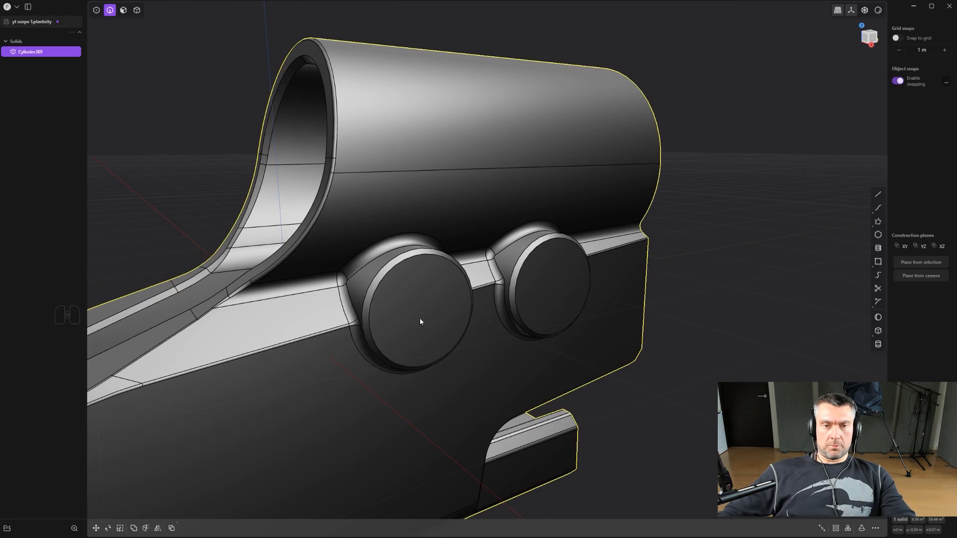
Offset the outlines of both cylinder end faces inward to create concentric circles, redoing the first offset.
{"action": "key", "text": "3"}
{"action": "left_click", "coordinate": [420, 319]}
{"action": "left_click", "coordinate": [549, 279], "text": "shift"}
{"action": "key", "text": "o"}
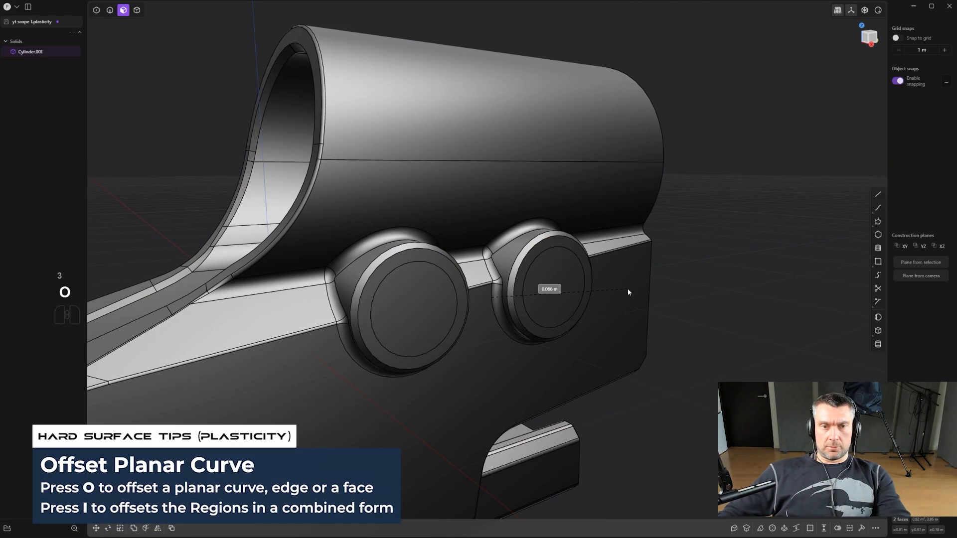
{"action": "left_click", "coordinate": [627, 292]}
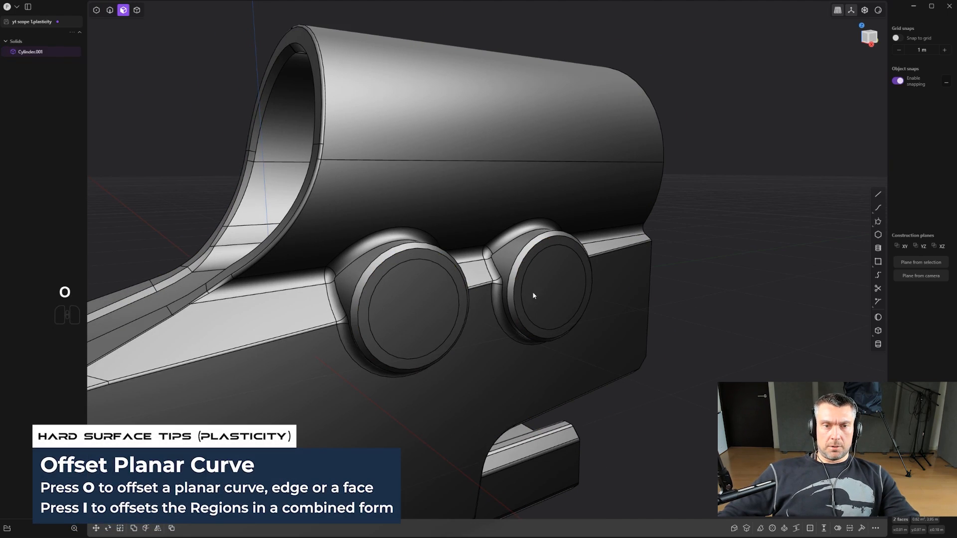
{"action": "key", "text": "s"}
{"action": "key", "text": "ctrl+z"}
{"action": "key", "text": "o"}
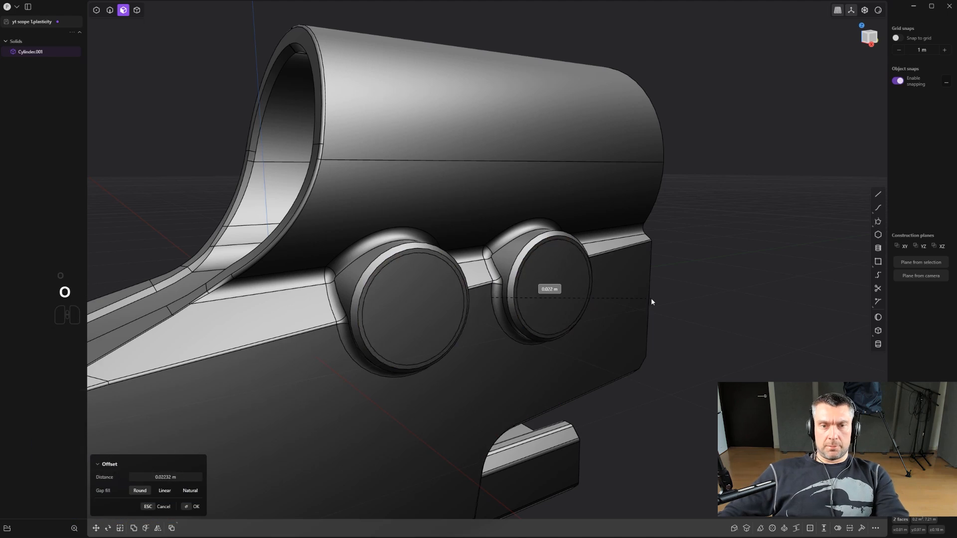
{"action": "left_click", "coordinate": [659, 299]}
Push the inner circular faces of both side cylinders inward to form round recesses.
{"action": "left_click", "coordinate": [436, 300]}
{"action": "left_click", "coordinate": [538, 291], "text": "shift"}
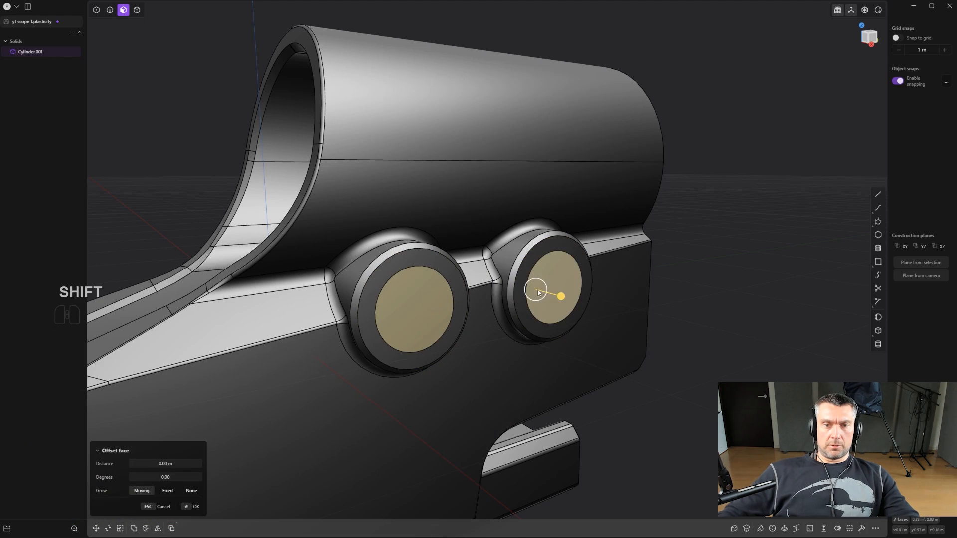
{"action": "mouse_move", "coordinate": [538, 293]}
{"action": "left_mouse_down"}
{"action": "mouse_move", "coordinate": [557, 300]}
{"action": "mouse_move", "coordinate": [544, 294]}
{"action": "left_mouse_up"}
{"action": "scroll", "coordinate": [547, 292], "scroll_direction": "up", "scroll_amount": 1}
Chamfer the front rims of both circular recesses with a small distance.
{"action": "key", "text": "2"}
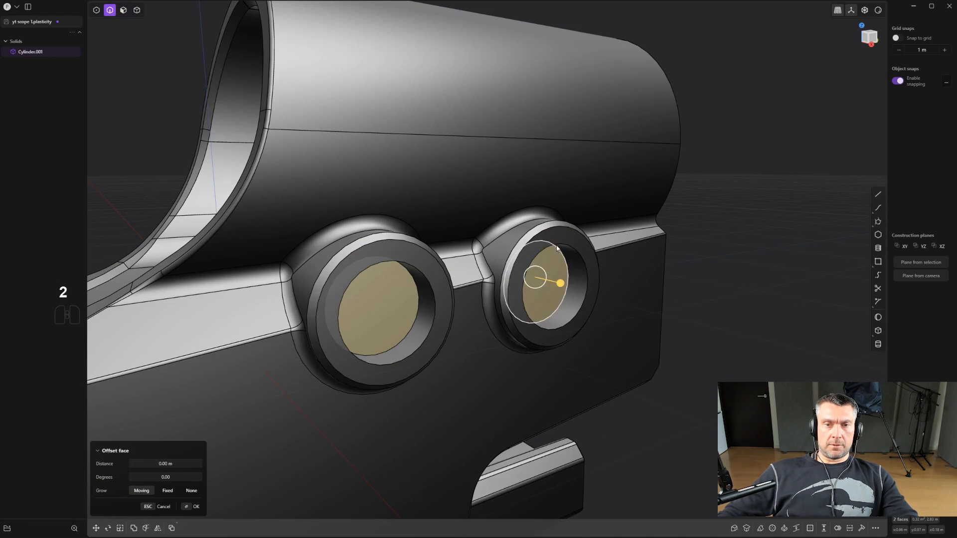
{"action": "left_click", "coordinate": [524, 280]}
{"action": "left_click_drag", "start_coordinate": [425, 276], "coordinate": [440, 277]}
{"action": "right_click", "coordinate": [440, 278]}
{"action": "scroll", "coordinate": [439, 277], "scroll_direction": "down", "scroll_amount": 2}
{"action": "middle_click_drag", "start_coordinate": [440, 278], "coordinate": [384, 300]}
{"action": "scroll", "coordinate": [431, 292], "scroll_direction": "up", "scroll_amount": 1}
Duplicate the floor face of the recess nearer the tube opening as a separate sheet and scale it down slightly.
{"action": "key", "text": "3"}
{"action": "left_click", "coordinate": [384, 297]}
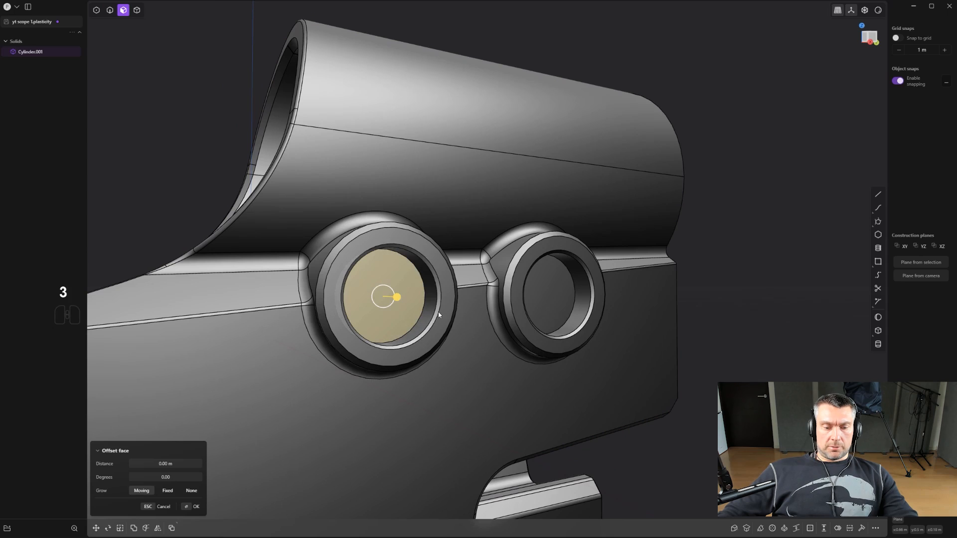
{"action": "key", "text": "shift+d"}
{"action": "key", "text": "s"}
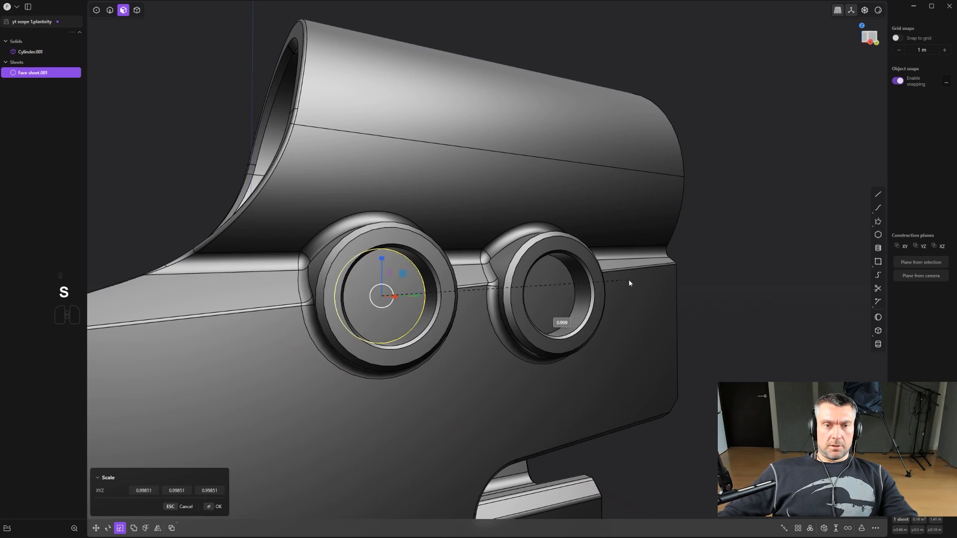
{"action": "left_click", "coordinate": [613, 275]}
{"action": "middle_click_drag", "start_coordinate": [456, 301], "coordinate": [491, 321]}
{"action": "key", "text": "g"}
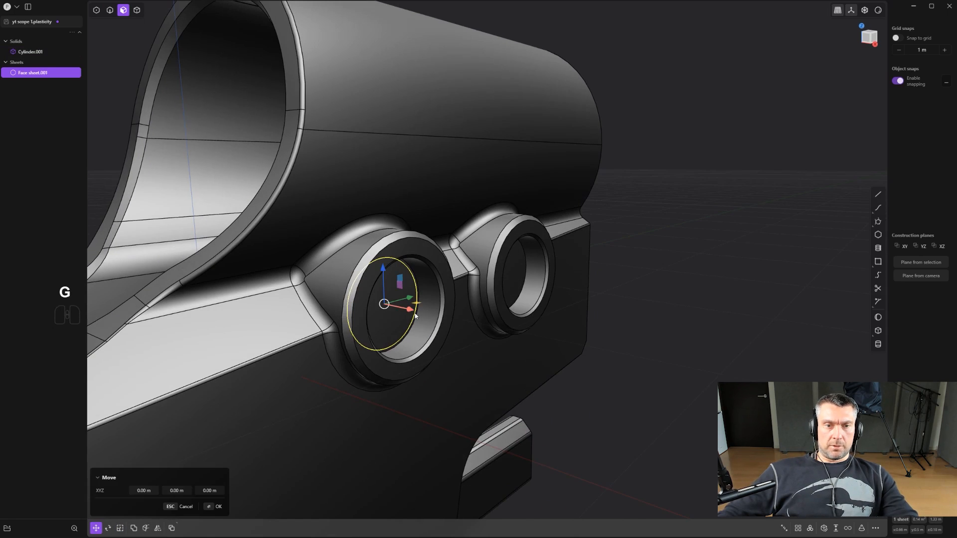
{"action": "right_click", "coordinate": [419, 313]}
{"action": "middle_click_drag", "start_coordinate": [425, 315], "coordinate": [402, 304]}
Offset the outline of the duplicated disc inward by about 0.046 m to create a smaller concentric circle.
{"action": "key", "text": "3"}
{"action": "left_click", "coordinate": [394, 299]}
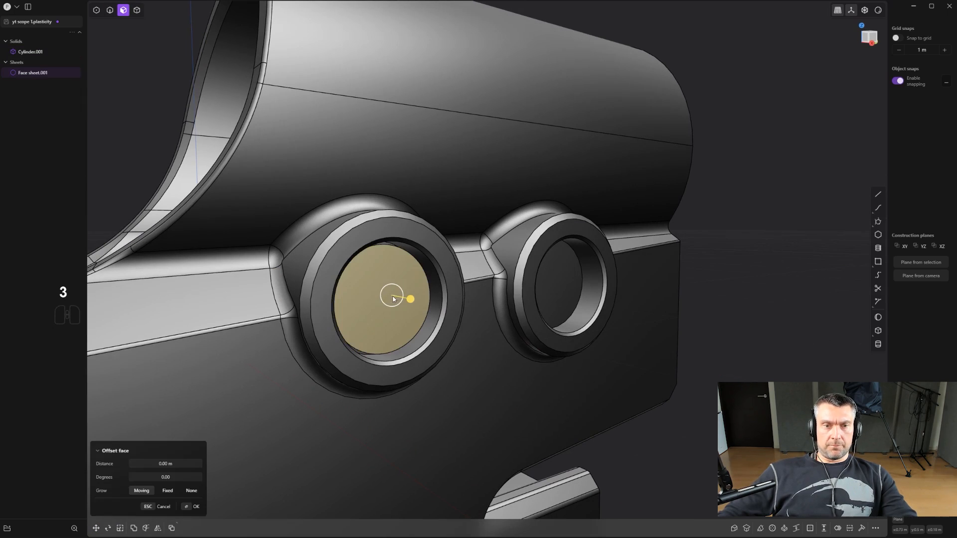
{"action": "key", "text": "o"}
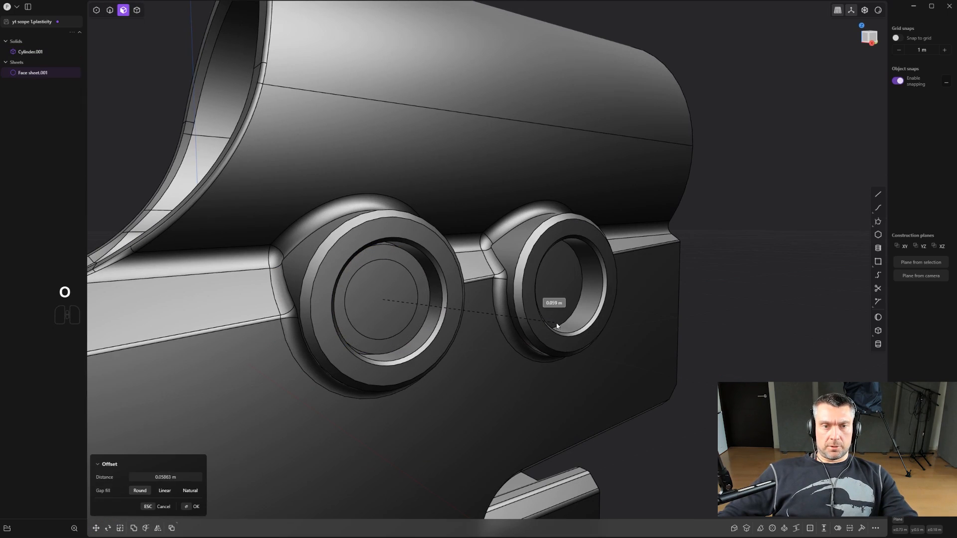
{"action": "left_click", "coordinate": [557, 316]}
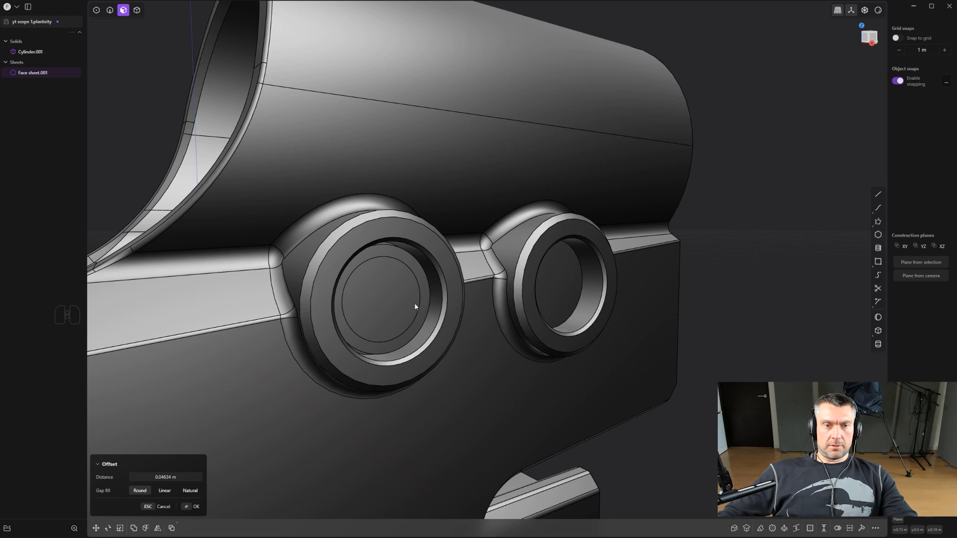
{"action": "right_click", "coordinate": [397, 300]}
Extend the inner disc outward by about 0.206 m to form a round knob protruding from the recess.
{"action": "middle_click_drag", "start_coordinate": [399, 300], "coordinate": [412, 301]}
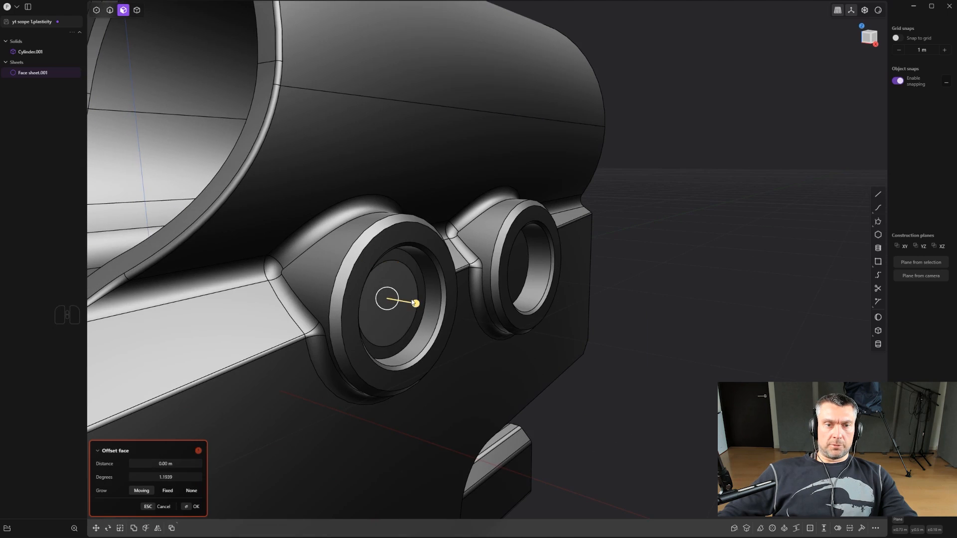
{"action": "mouse_move", "coordinate": [411, 300]}
{"action": "left_mouse_down"}
{"action": "mouse_move", "coordinate": [427, 305]}
{"action": "mouse_move", "coordinate": [405, 300]}
{"action": "left_mouse_up"}
{"action": "key", "text": "Escape"}
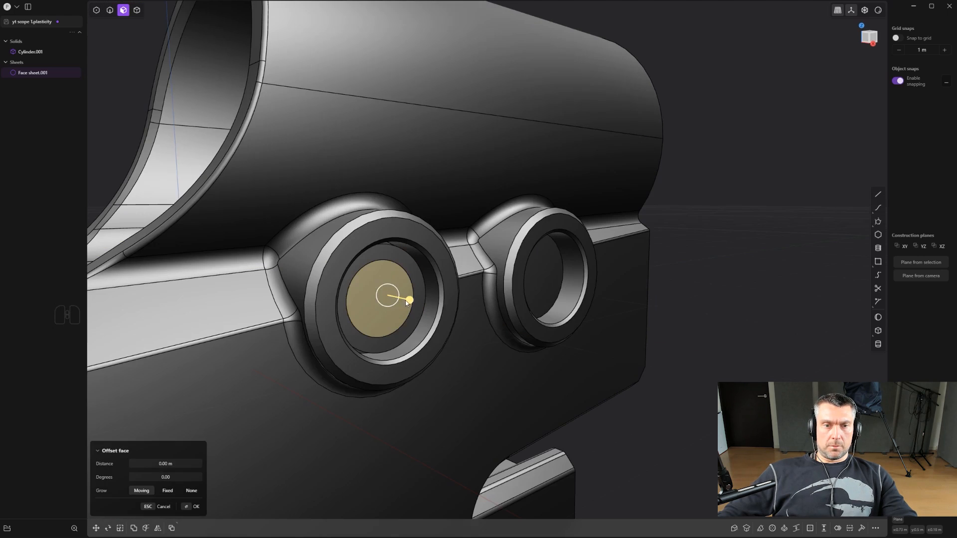
{"action": "left_click_drag", "start_coordinate": [405, 300], "coordinate": [427, 308]}
{"action": "middle_click_drag", "start_coordinate": [407, 305], "coordinate": [478, 319]}
{"action": "left_click_drag", "start_coordinate": [583, 289], "coordinate": [639, 297]}
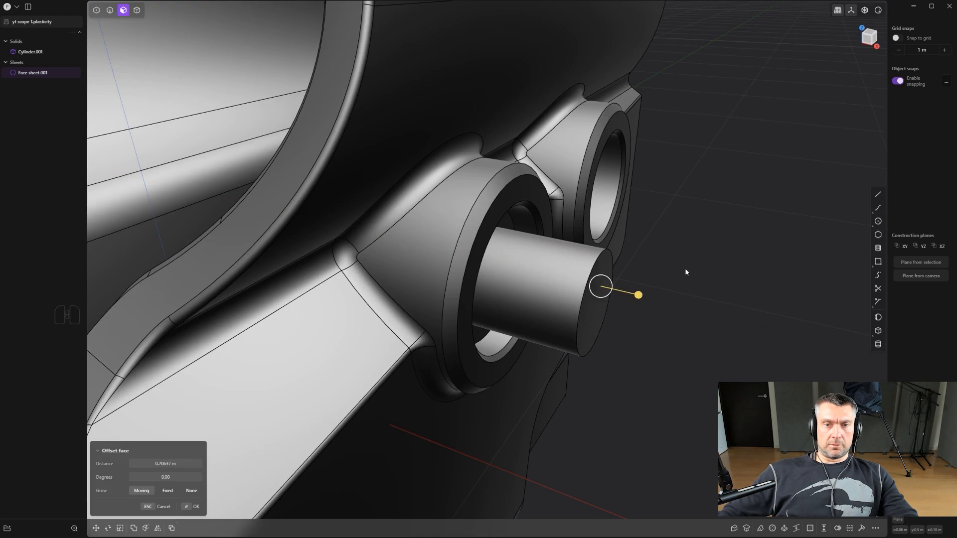
{"action": "right_click", "coordinate": [686, 272]}
Add a circular isoparam edge around the protruding knob near the mouth of the recess.
{"action": "scroll", "coordinate": [591, 274], "scroll_direction": "up", "scroll_amount": 1}
{"action": "key", "text": "ctrl+r"}
{"action": "key", "text": "Tab"}
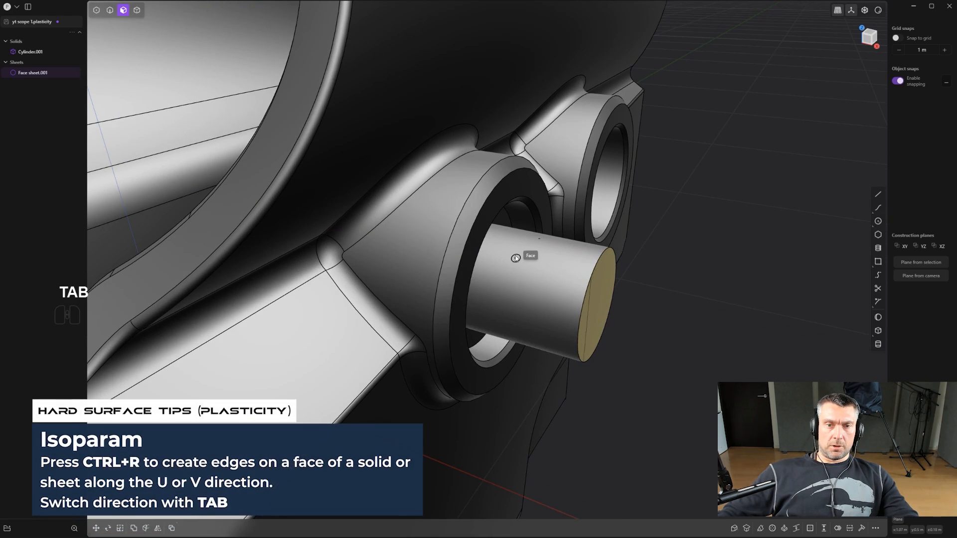
{"action": "middle_click_drag", "start_coordinate": [551, 245], "coordinate": [602, 299]}
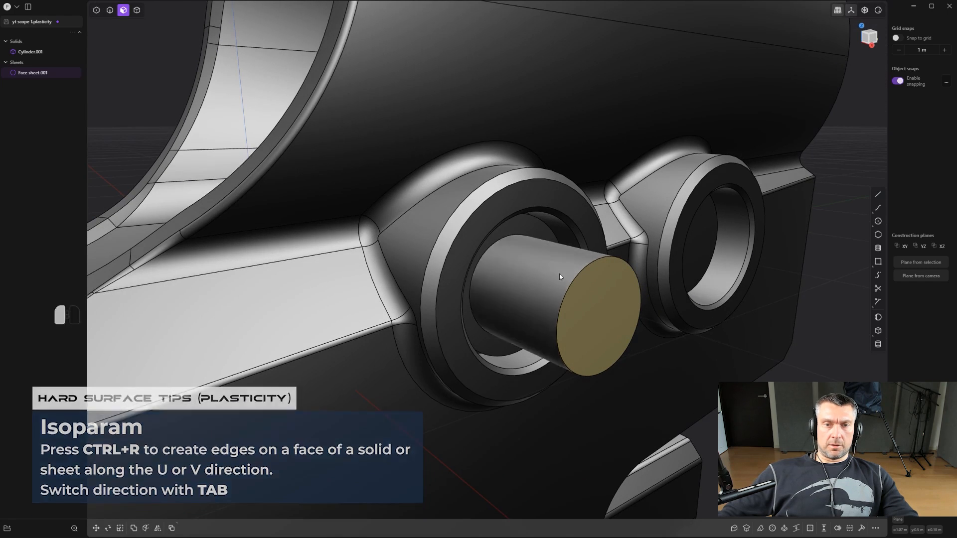
{"action": "key", "text": "ctrl+r"}
{"action": "middle_click_drag", "start_coordinate": [551, 249], "coordinate": [615, 284]}
{"action": "left_click", "coordinate": [501, 253]}
Shorten the knob from its end face and offset the side face in front of the new edge outward to thicken it.
{"action": "left_click", "coordinate": [594, 284]}
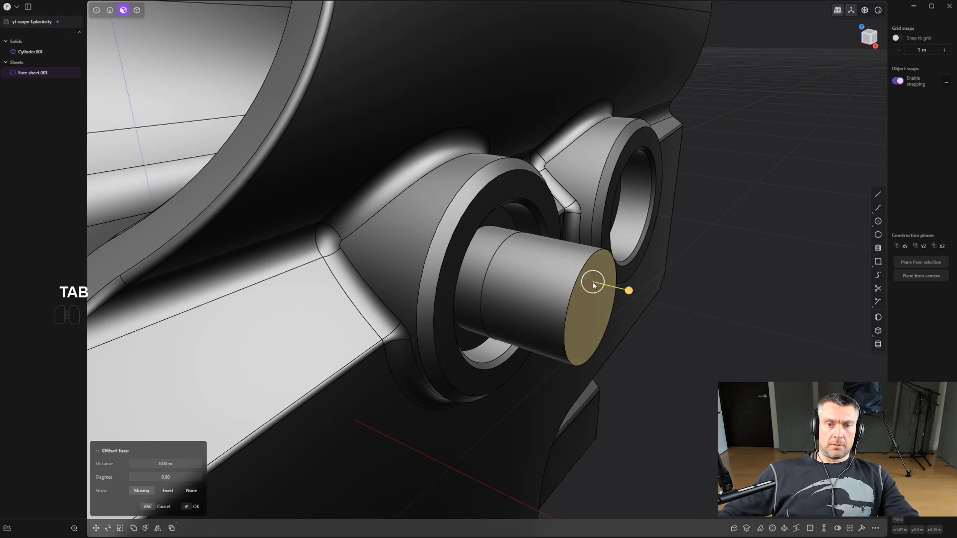
{"action": "left_click_drag", "start_coordinate": [628, 291], "coordinate": [618, 292]}
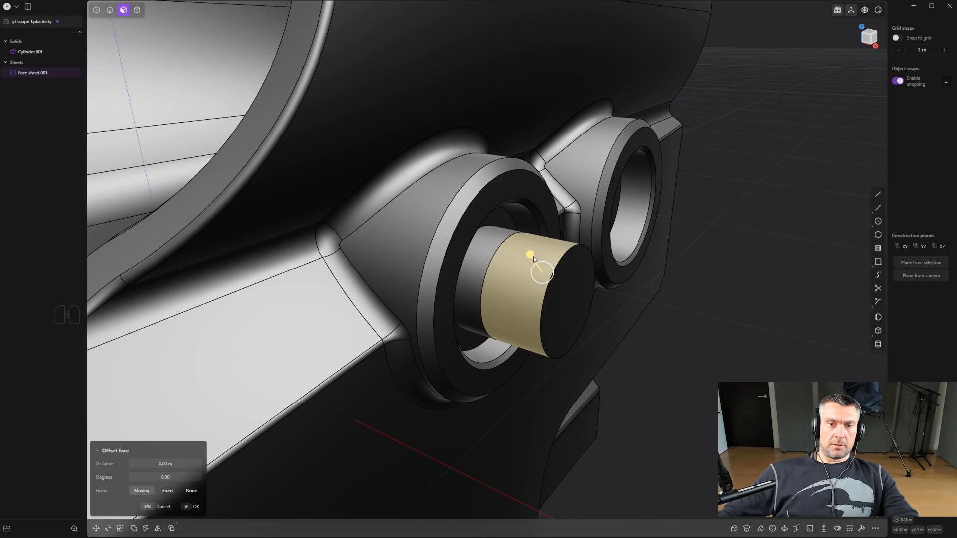
{"action": "left_click_drag", "start_coordinate": [528, 252], "coordinate": [524, 229]}
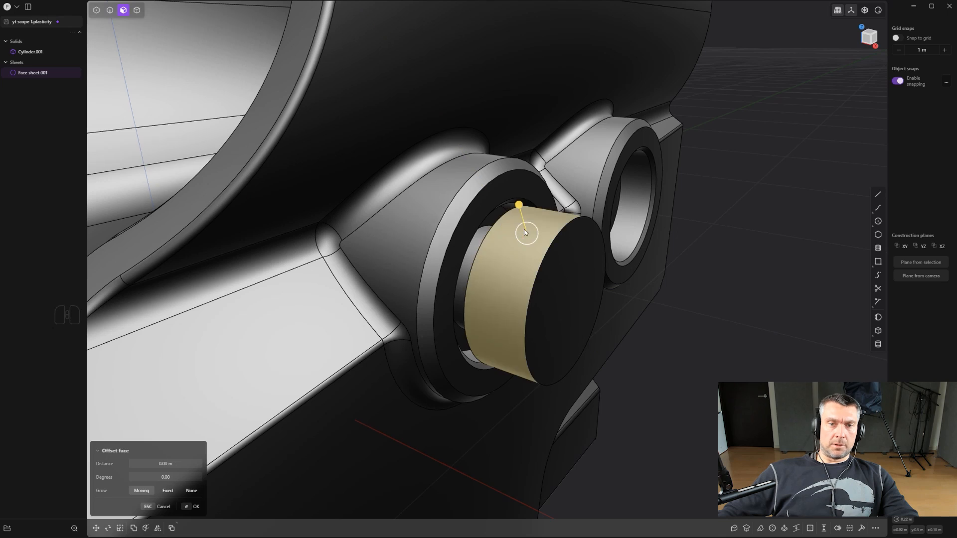
Chamfer the knob's back and front rims, giving the front rim a distance of about 0.017 m.
{"action": "key", "text": "2"}
{"action": "left_click", "coordinate": [499, 224]}
{"action": "key", "text": "f"}
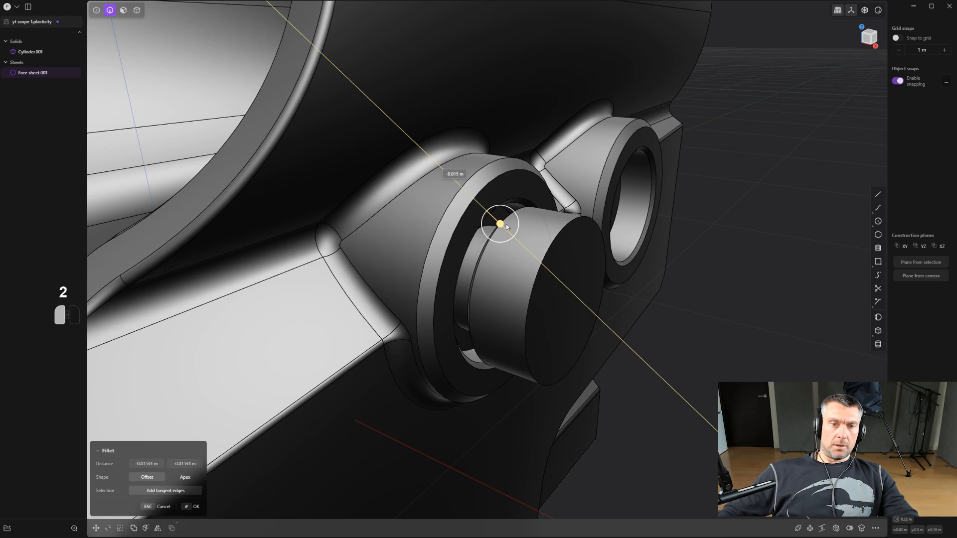
{"action": "left_click_drag", "start_coordinate": [502, 225], "coordinate": [553, 234]}
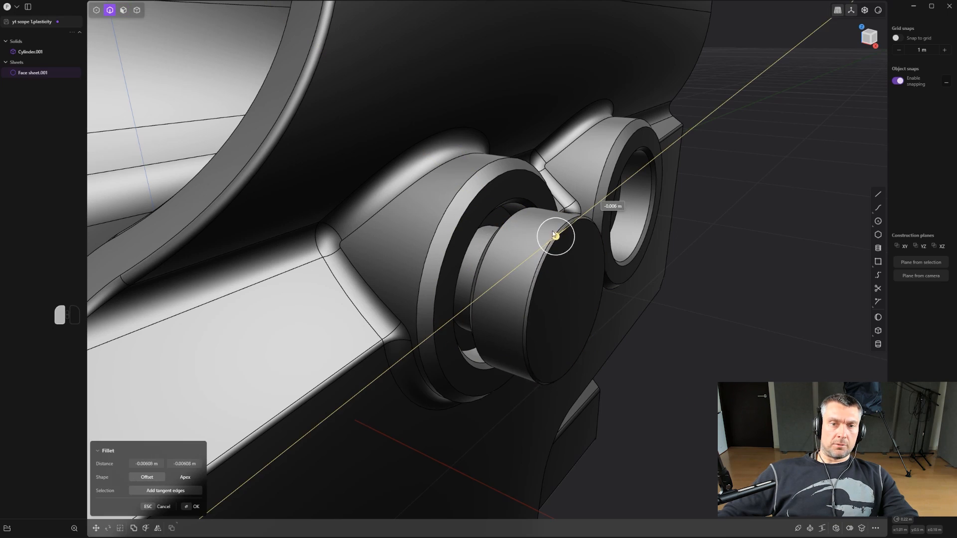
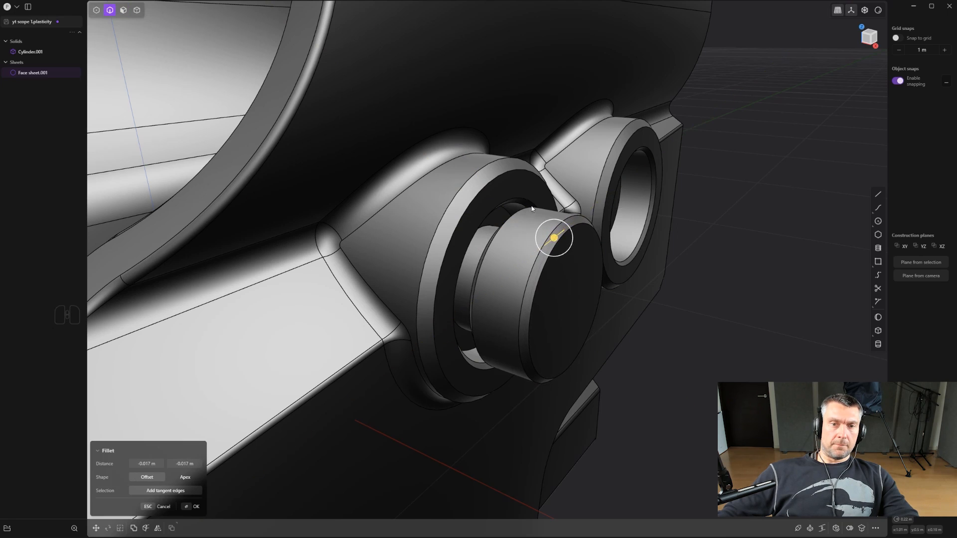
{"action": "middle_click_drag", "start_coordinate": [531, 209], "coordinate": [618, 225]}
{"action": "key", "text": "Return"}
{"action": "scroll", "coordinate": [504, 239], "scroll_direction": "up", "scroll_amount": 2}
{"action": "middle_click_drag", "start_coordinate": [536, 234], "coordinate": [512, 242]}
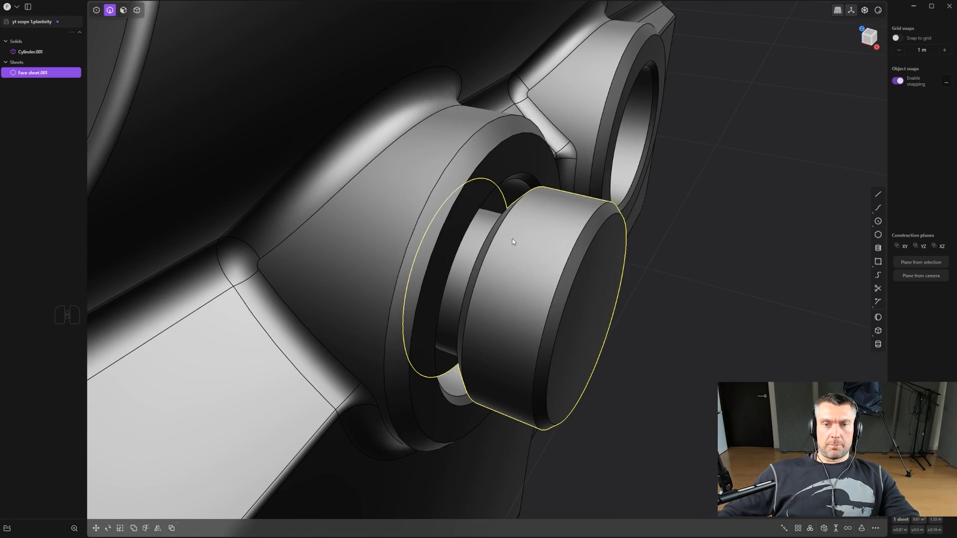
Offset the knob's front chamfer face slightly.
{"action": "left_click", "coordinate": [589, 241]}
{"action": "key", "text": "3"}
{"action": "left_click", "coordinate": [588, 240]}
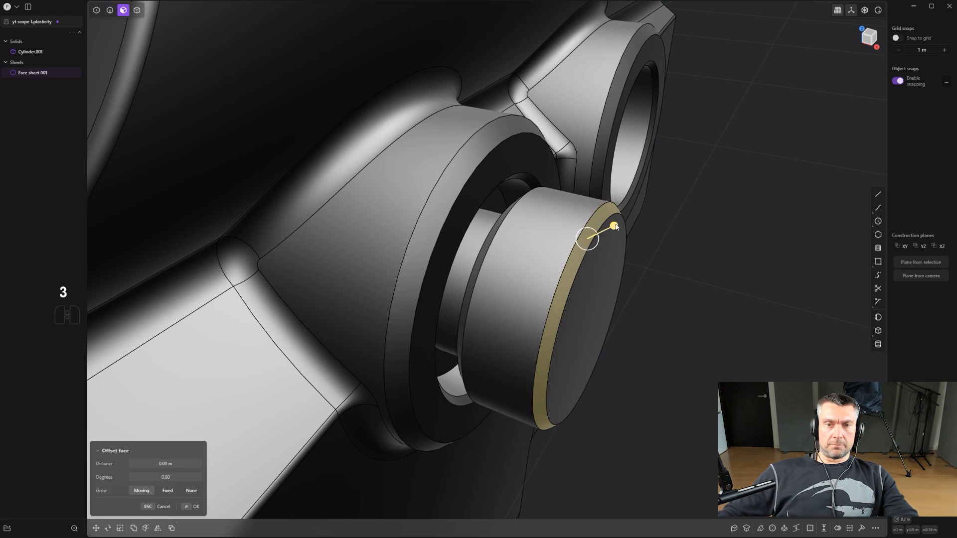
{"action": "left_click_drag", "start_coordinate": [616, 224], "coordinate": [612, 227]}
{"action": "right_click", "coordinate": [617, 220]}
In the top view, draw a diagonal line across the knob's side band and center it between the band's edges.
{"action": "middle_click_drag", "start_coordinate": [617, 220], "coordinate": [651, 227]}
{"action": "scroll", "coordinate": [619, 221], "scroll_direction": "up", "scroll_amount": 1}
{"action": "right_click", "coordinate": [598, 227]}
{"action": "middle_click_drag", "start_coordinate": [625, 263], "coordinate": [816, 239], "text": "alt"}
{"action": "scroll", "coordinate": [629, 259], "scroll_direction": "up", "scroll_amount": 2}
{"action": "left_click", "coordinate": [662, 251]}
{"action": "key", "text": "ctrl+z"}
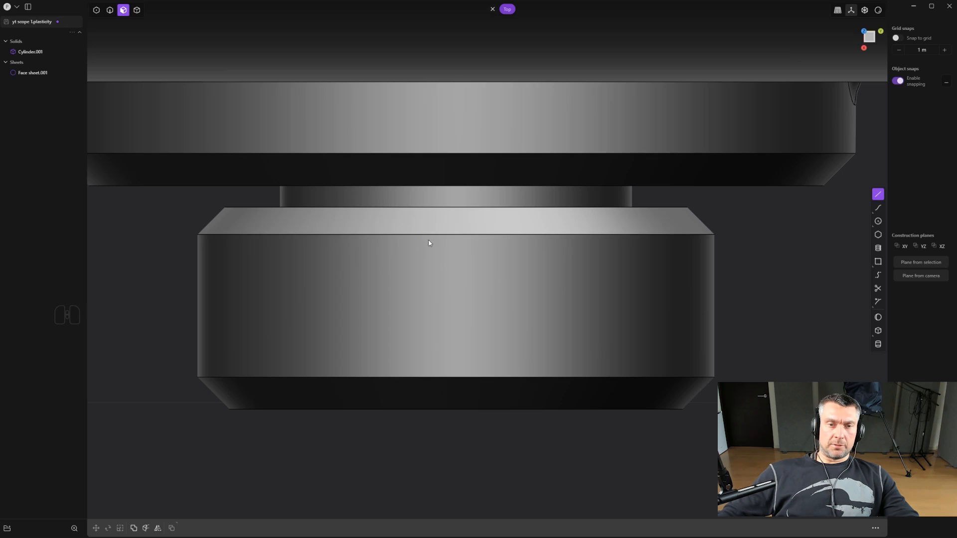
{"action": "left_click", "coordinate": [509, 375]}
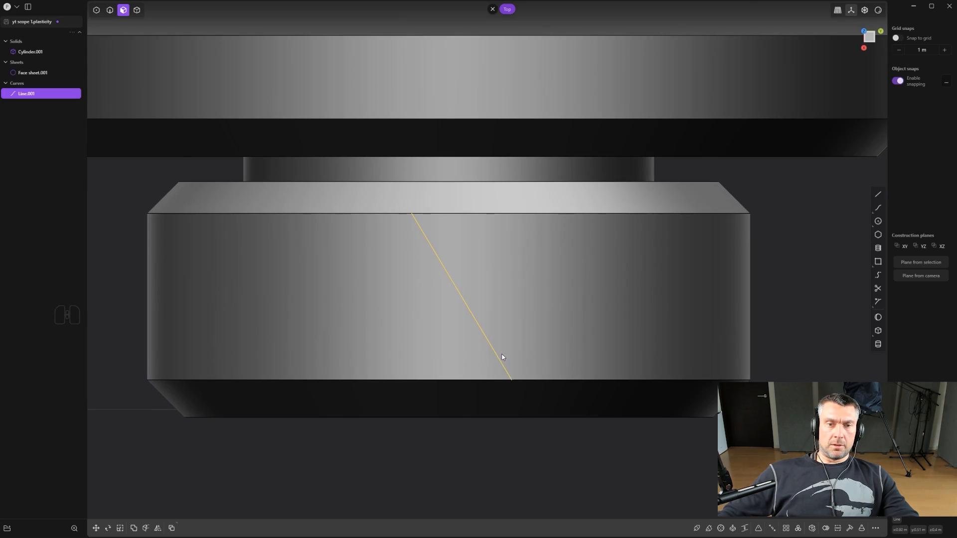
{"action": "key", "text": "g"}
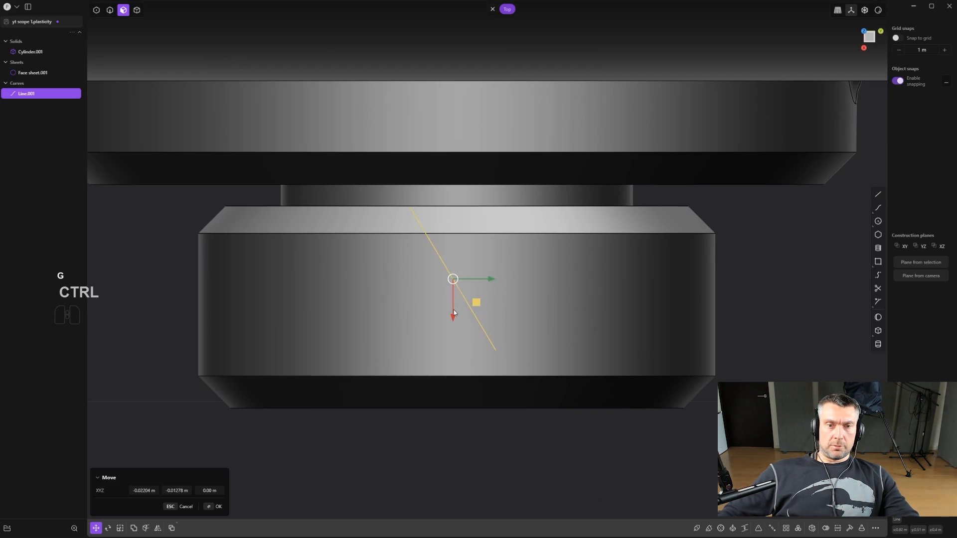
{"action": "left_click", "coordinate": [463, 310]}
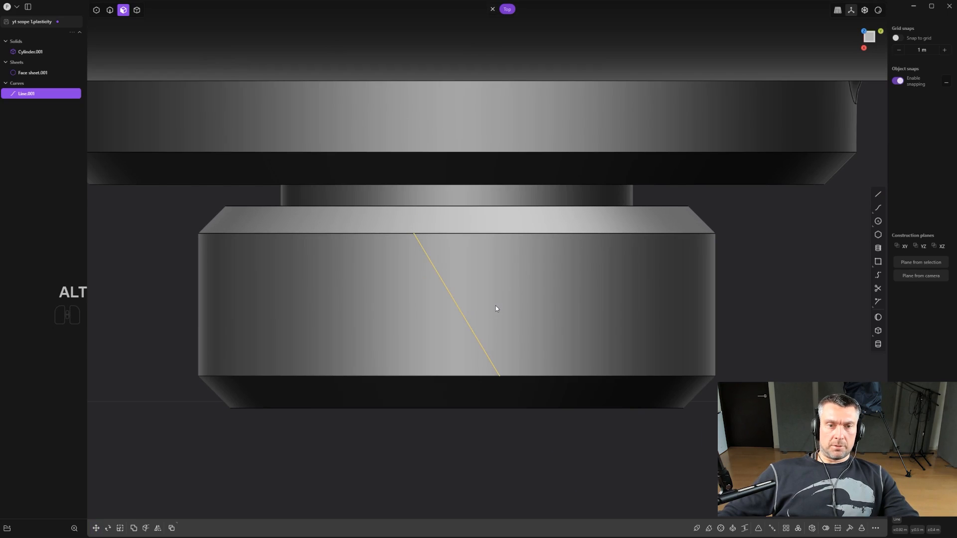
Mirror the diagonal line freestyle about the knob's centre axis to form an X.
{"action": "key", "text": "alt+x"}
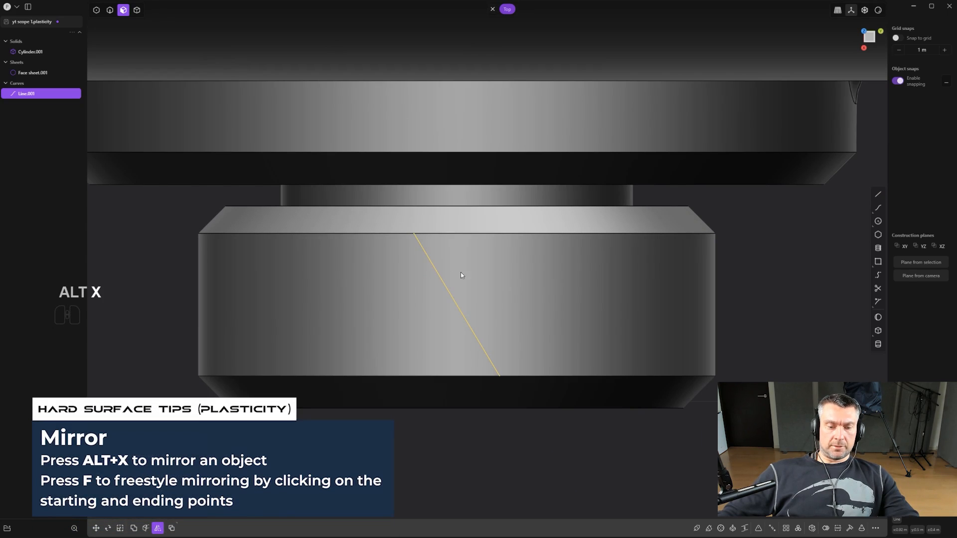
{"action": "key", "text": "f"}
{"action": "left_click", "coordinate": [457, 305]}
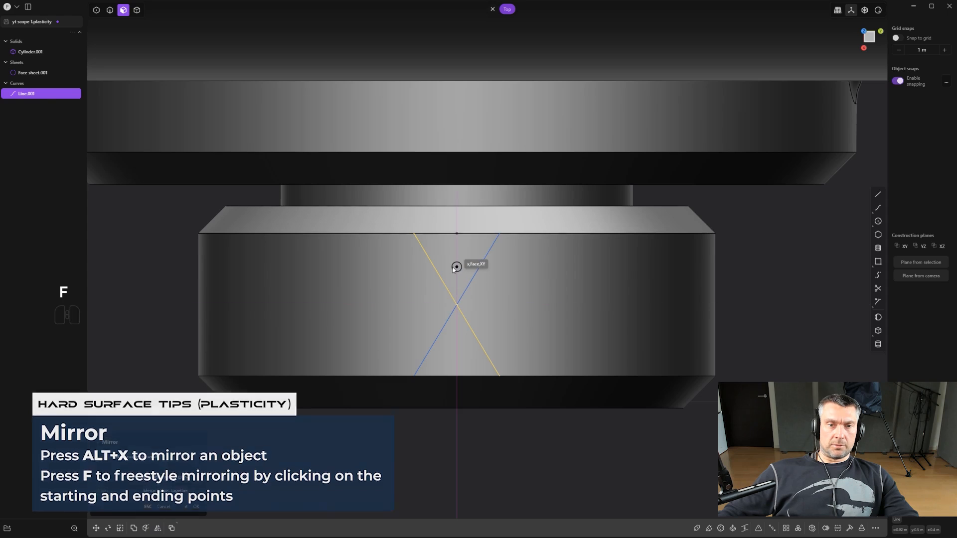
{"action": "left_click", "coordinate": [456, 266]}
{"action": "scroll", "coordinate": [456, 266], "scroll_direction": "up", "scroll_amount": 2}
Scale both crossed diagonal lines down slightly so they sit inside the knob band's edges.
{"action": "key", "text": "2"}
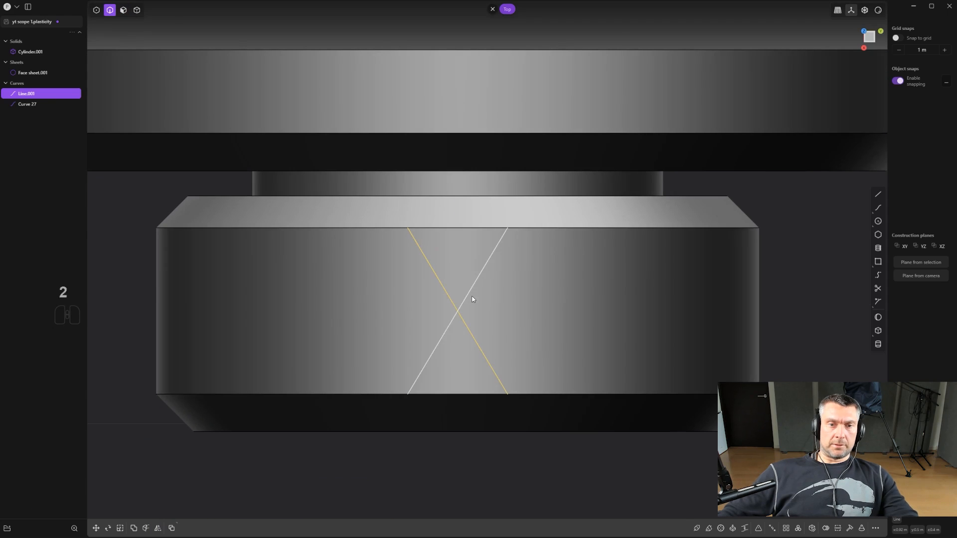
{"action": "middle_click_drag", "start_coordinate": [482, 305], "coordinate": [578, 215]}
{"action": "key", "text": "s"}
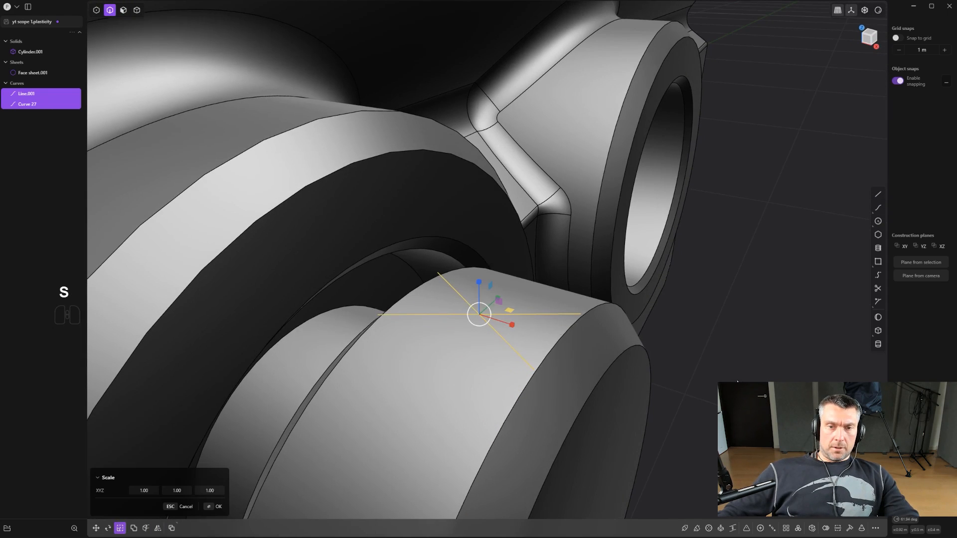
{"action": "right_click", "coordinate": [690, 368]}
Duplicate the knob's side band face in place as a separate sheet.
{"action": "key", "text": "3"}
{"action": "middle_click_drag", "start_coordinate": [503, 282], "coordinate": [538, 317]}
{"action": "left_click", "coordinate": [537, 317]}
{"action": "scroll", "coordinate": [648, 331], "scroll_direction": "down", "scroll_amount": 3}
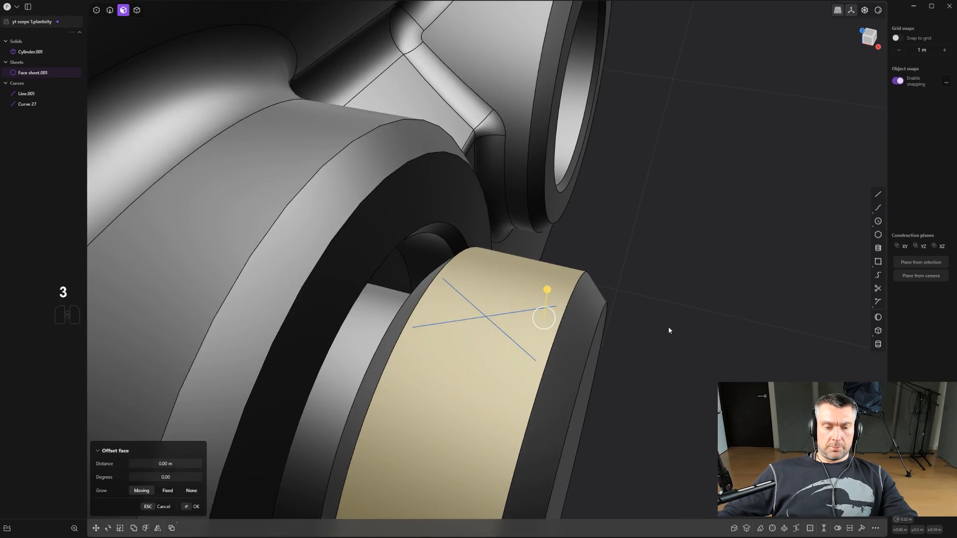
{"action": "key", "text": "shift+d"}
{"action": "right_click", "coordinate": [692, 318]}
Isolate the duplicated band sheet together with the two crossed diagonal lines.
{"action": "scroll", "coordinate": [691, 317], "scroll_direction": "up", "scroll_amount": 2}
{"action": "left_click", "coordinate": [541, 315]}
{"action": "key", "text": "2"}
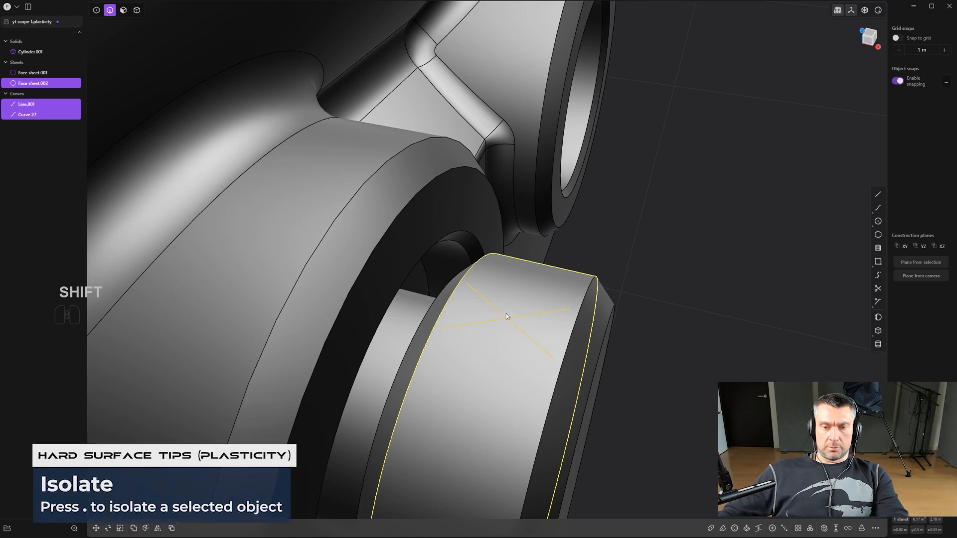
{"action": "key", "text": "."}
{"action": "key", "text": "/"}
In the right view, draw a horizontal line across the ring above its centre and cut the band sheet with it.
{"action": "middle_click_drag", "start_coordinate": [511, 209], "coordinate": [474, 224], "text": "alt"}
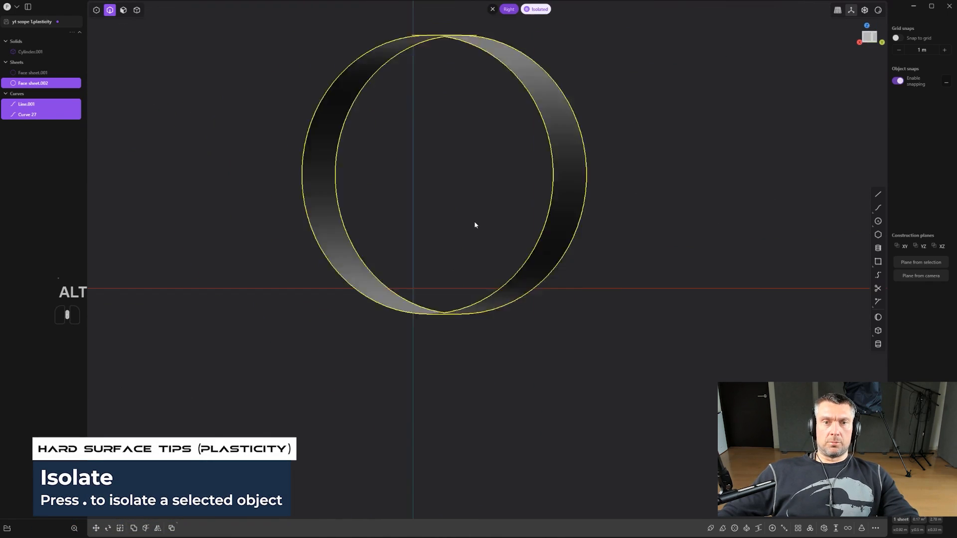
{"action": "middle_click_drag", "start_coordinate": [542, 224], "coordinate": [594, 310], "text": "shift"}
{"action": "left_click", "coordinate": [594, 309]}
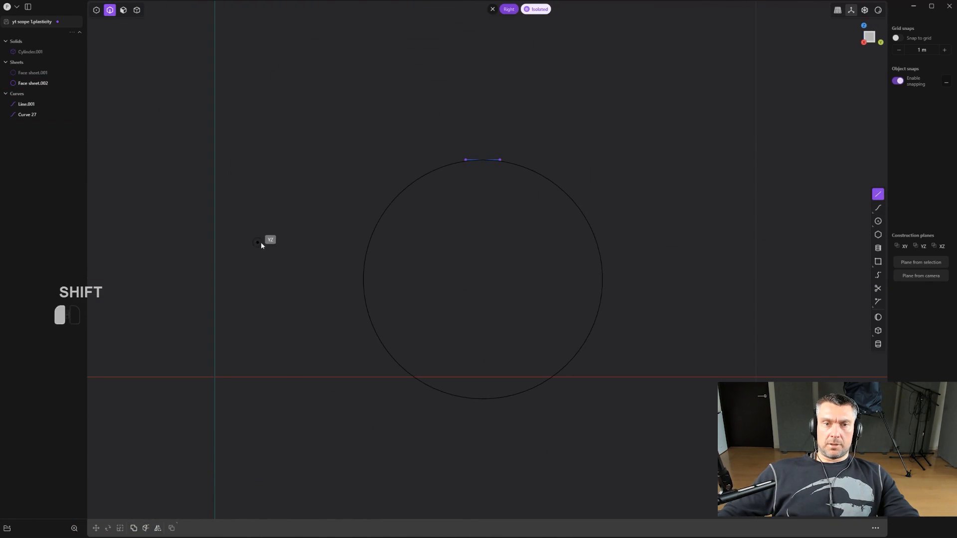
{"action": "key", "text": "c"}
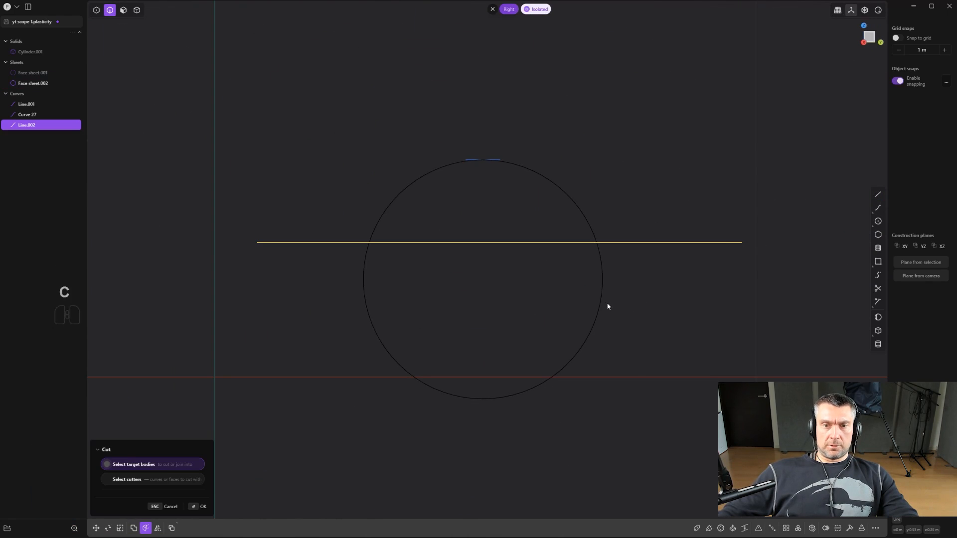
{"action": "middle_click_drag", "start_coordinate": [619, 294], "coordinate": [635, 280]}
{"action": "left_click", "coordinate": [609, 280]}
{"action": "right_click", "coordinate": [609, 279]}
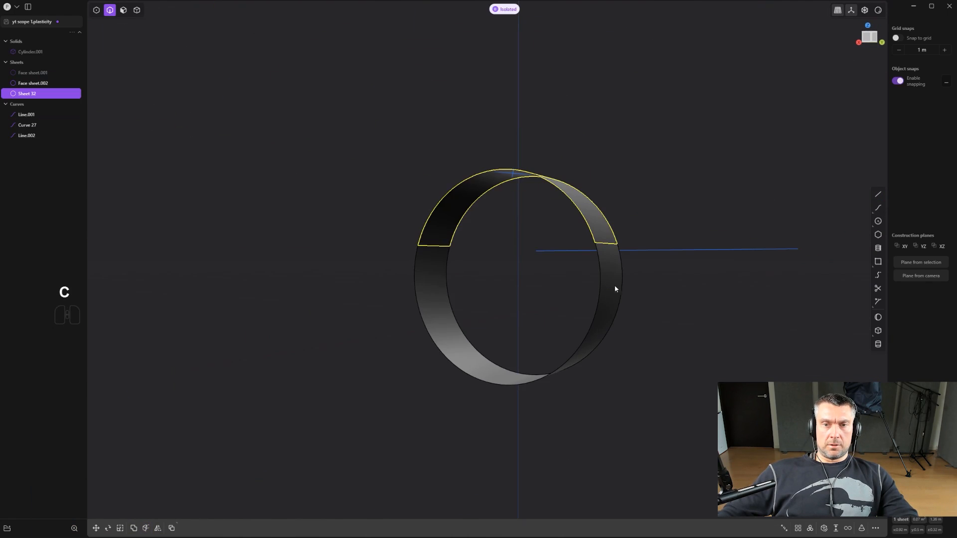
Delete the lower part of the cut band sheet and the horizontal cutting line.
{"action": "key", "text": "4"}
{"action": "left_click", "coordinate": [609, 307]}
{"action": "key", "text": "x"}
{"action": "key", "text": "2"}
{"action": "left_click", "coordinate": [675, 249]}
{"action": "key", "text": "x"}
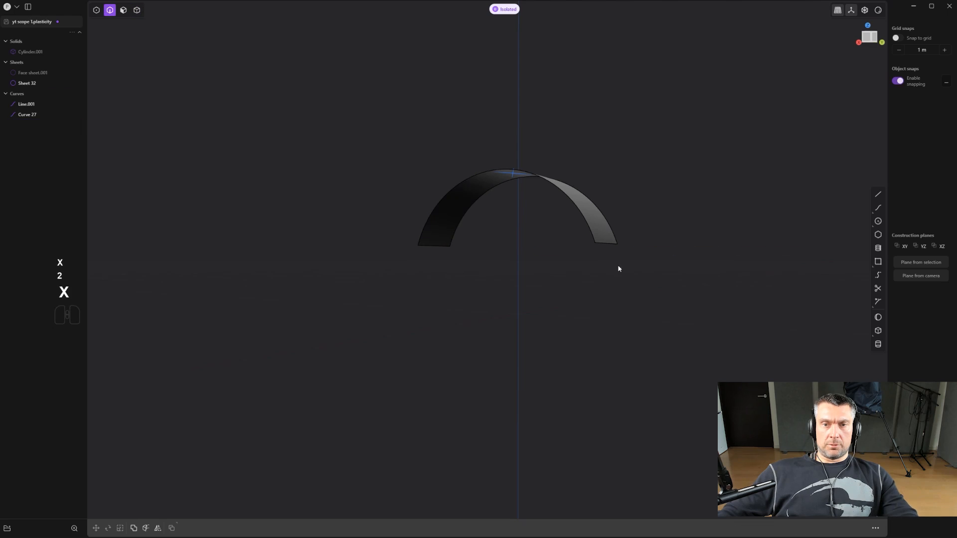
Thicken the remaining arched sheet slightly inward into a solid.
{"action": "scroll", "coordinate": [598, 253], "scroll_direction": "up", "scroll_amount": 1}
{"action": "key", "text": "4"}
{"action": "left_click", "coordinate": [588, 224]}
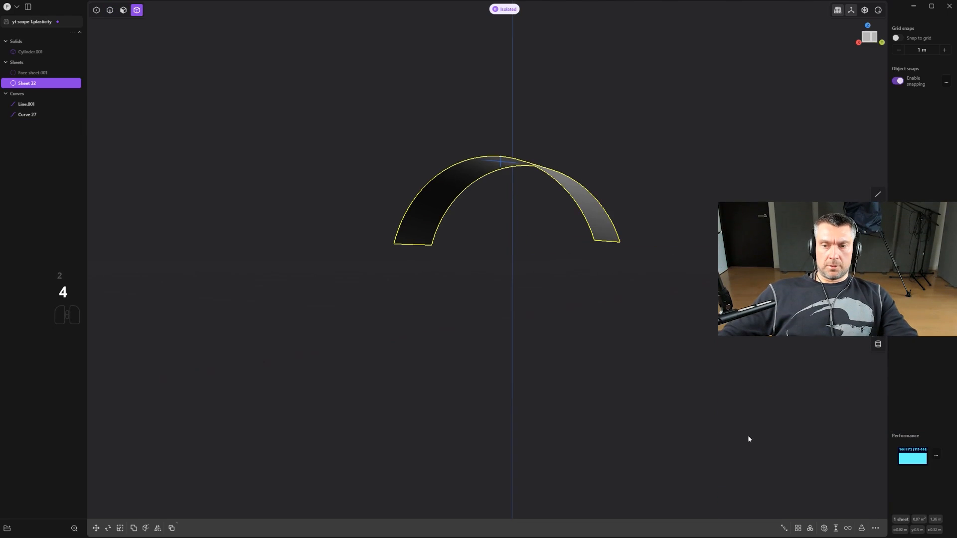
{"action": "left_click", "coordinate": [819, 530]}
{"action": "key", "text": "ctrl+z"}
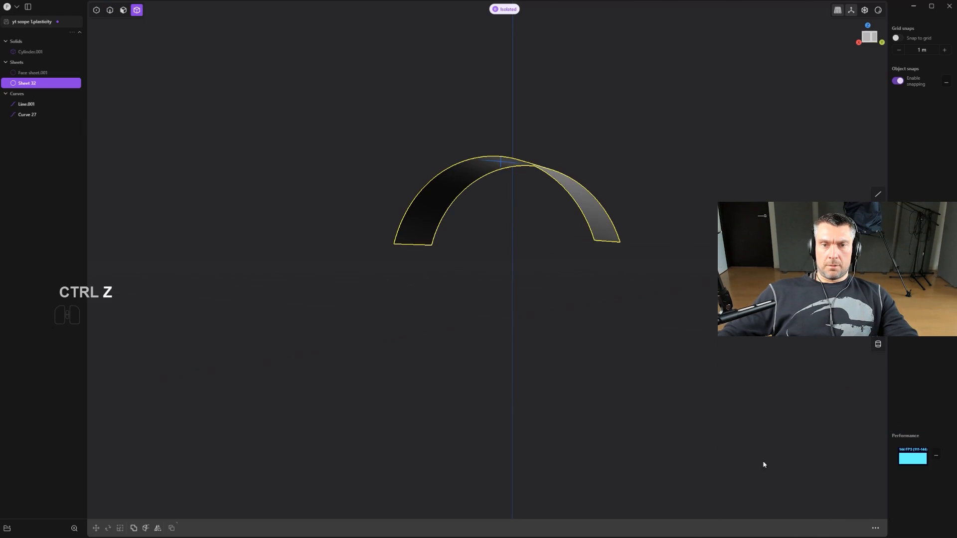
{"action": "left_click", "coordinate": [618, 241]}
{"action": "left_click", "coordinate": [836, 529]}
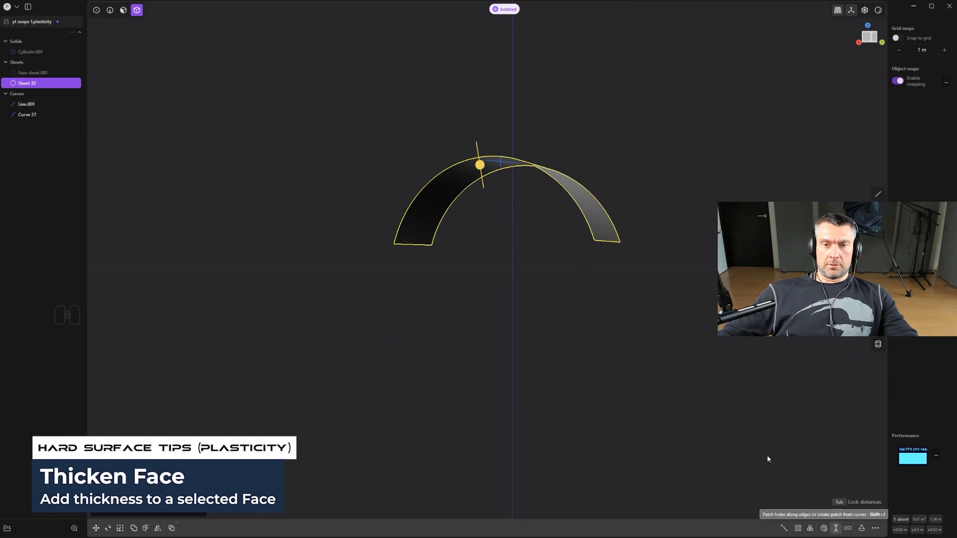
{"action": "left_click_drag", "start_coordinate": [480, 166], "coordinate": [481, 172]}
{"action": "right_click", "coordinate": [493, 173]}
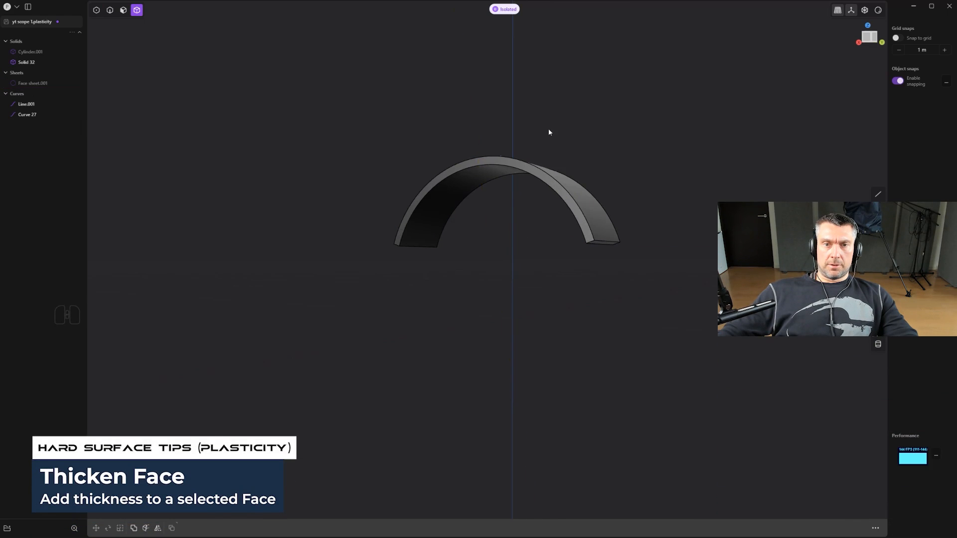
Project the first diagonal line onto the arched solid with Project Curve Body and delete the original straight line.
{"action": "middle_click_drag", "start_coordinate": [548, 130], "coordinate": [603, 449]}
{"action": "scroll", "coordinate": [532, 271], "scroll_direction": "up", "scroll_amount": 2}
{"action": "scroll", "coordinate": [518, 294], "scroll_direction": "up", "scroll_amount": 2}
{"action": "key", "text": "2"}
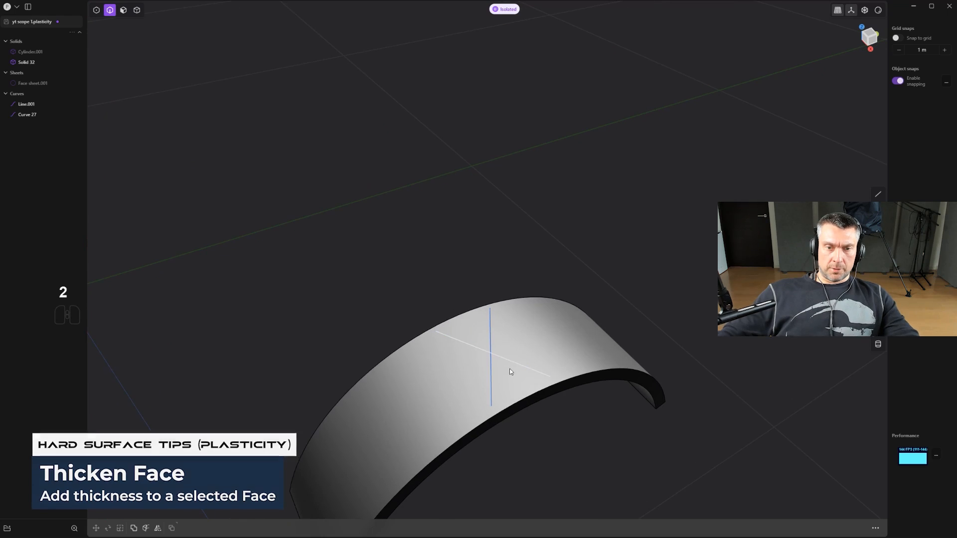
{"action": "left_click", "coordinate": [510, 366]}
{"action": "middle_click_drag", "start_coordinate": [531, 324], "coordinate": [526, 242], "text": "shift"}
{"action": "scroll", "coordinate": [525, 225], "scroll_direction": "up", "scroll_amount": 1}
{"action": "type", "text": "f"}
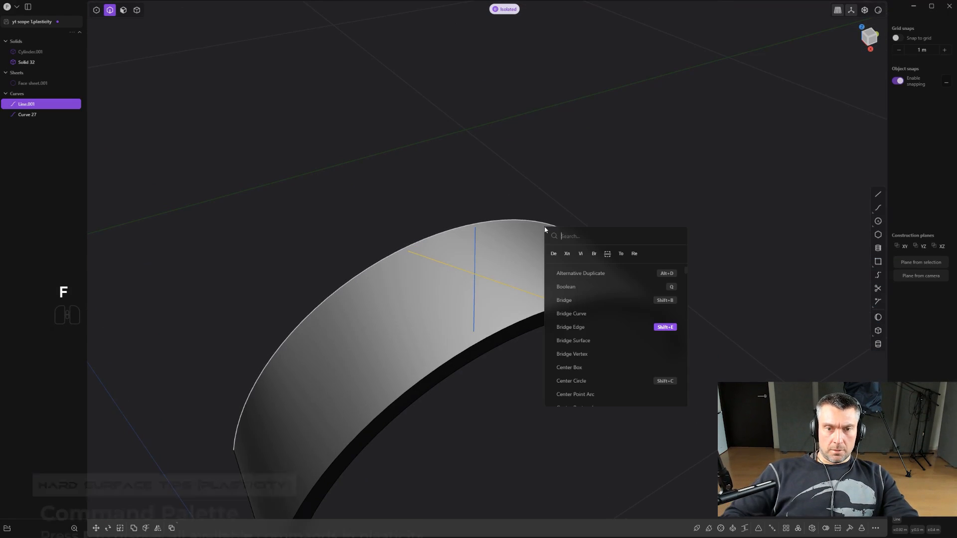
{"action": "type", "text": "pro"}
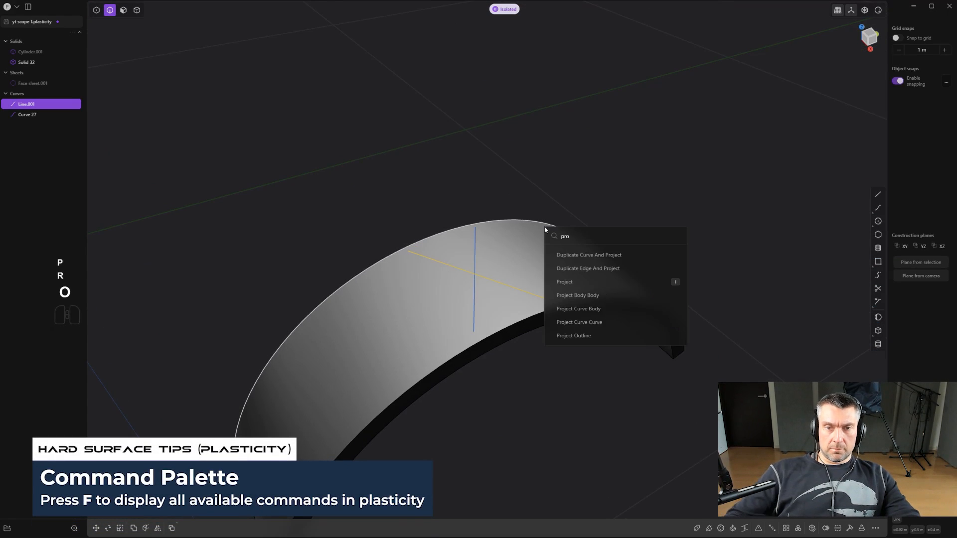
{"action": "left_click", "coordinate": [567, 307]}
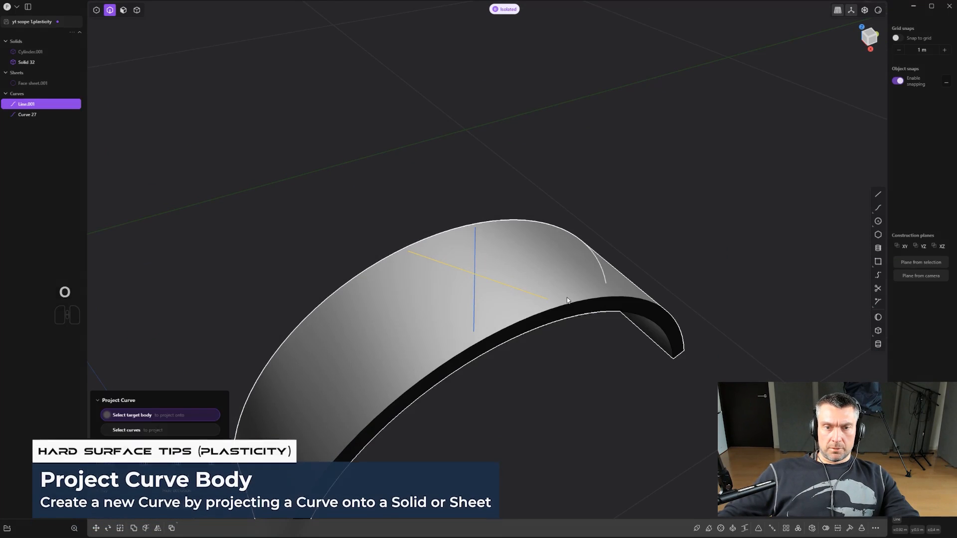
{"action": "left_click", "coordinate": [549, 278]}
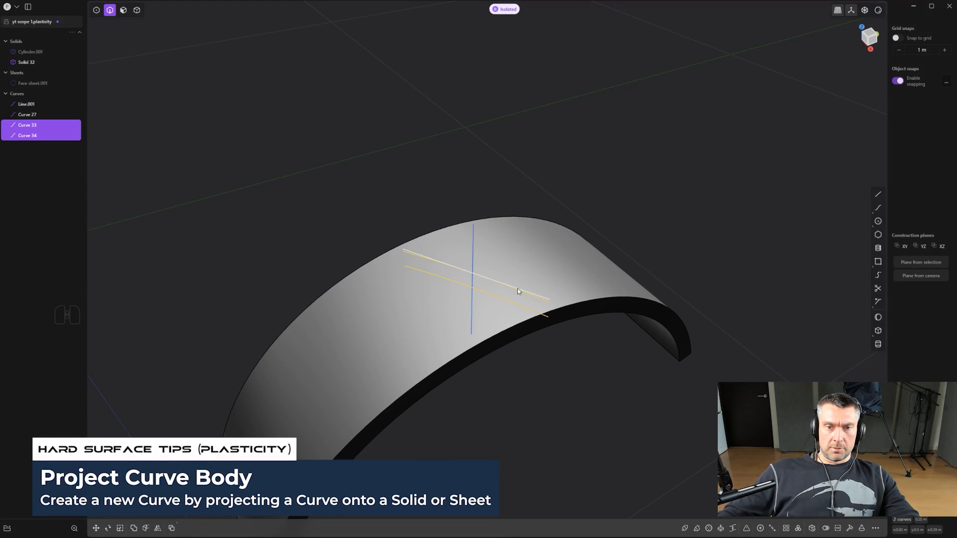
{"action": "middle_click_drag", "start_coordinate": [517, 291], "coordinate": [604, 236]}
{"action": "key", "text": "x"}
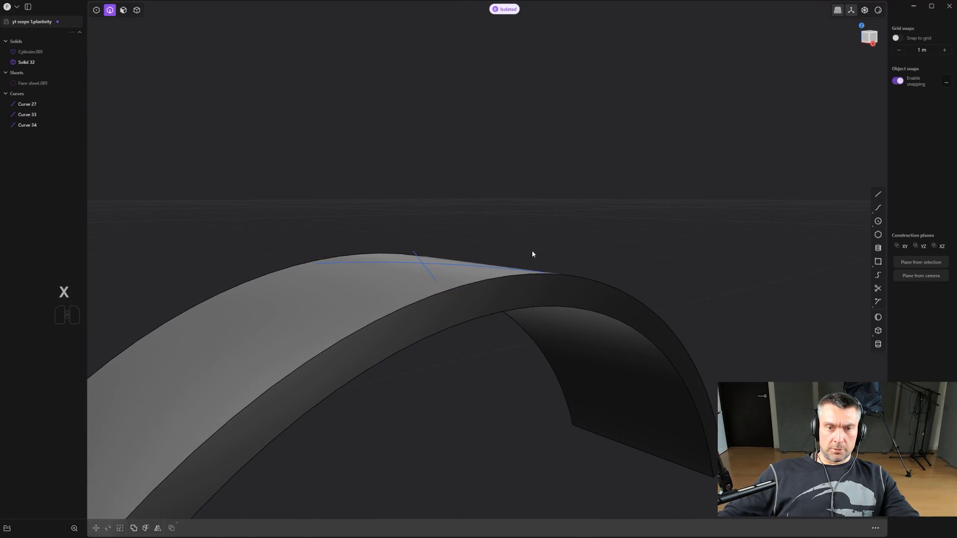
Project the other diagonal line onto the arched solid with Project Curve Body and delete its straight original.
{"action": "middle_click_drag", "start_coordinate": [532, 253], "coordinate": [367, 255]}
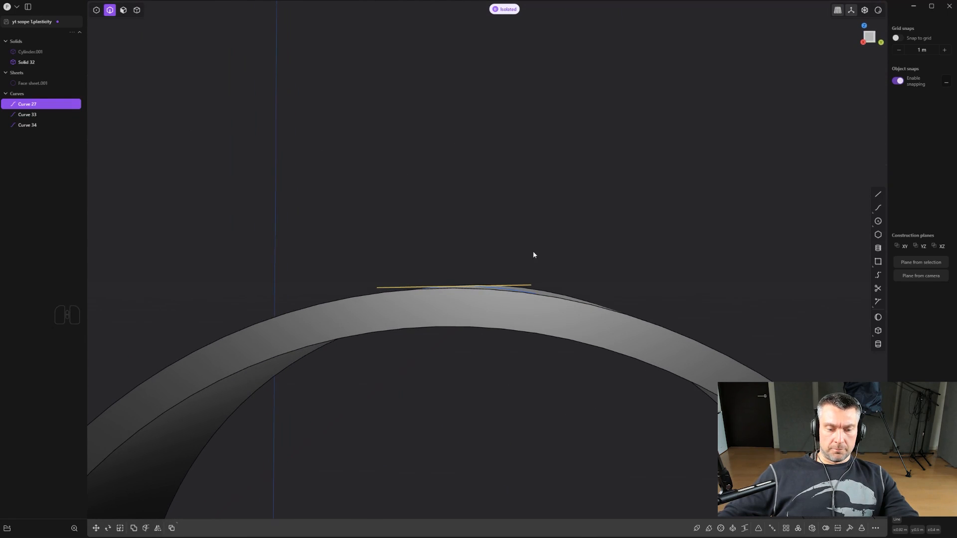
{"action": "type", "text": "f"}
{"action": "type", "text": "proj"}
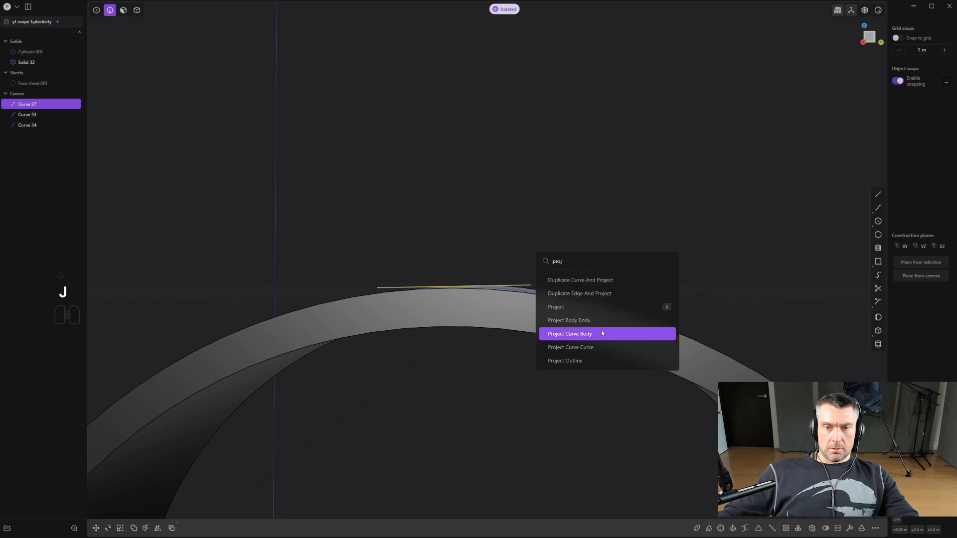
{"action": "left_click", "coordinate": [601, 333]}
{"action": "left_click", "coordinate": [578, 301]}
{"action": "middle_click_drag", "start_coordinate": [577, 300], "coordinate": [581, 298]}
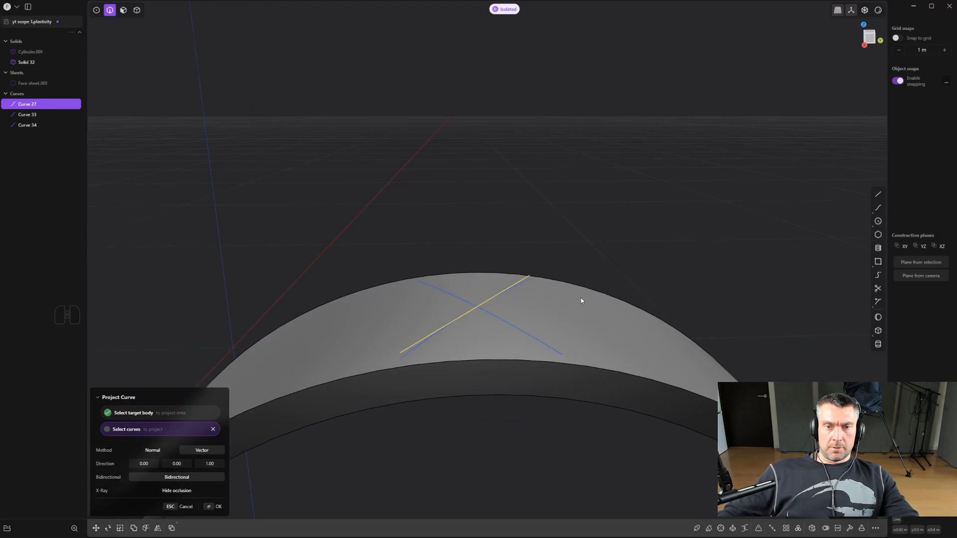
{"action": "right_click", "coordinate": [581, 298]}
{"action": "key", "text": "x"}
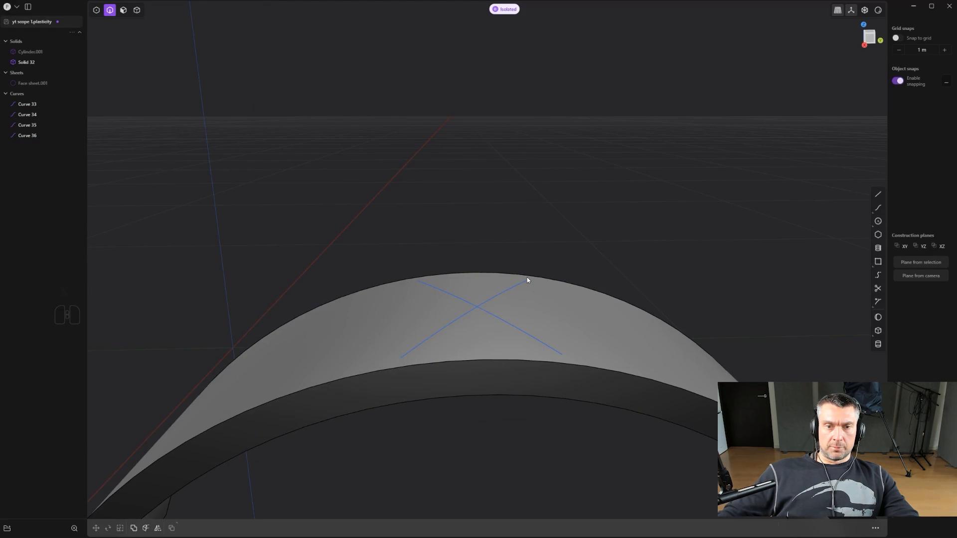
Create pipes along the two crossed curves on the arch's outer surface, with a section size of about 0.0036 m.
{"action": "left_click", "coordinate": [511, 321], "text": "shift"}
{"action": "middle_click_drag", "start_coordinate": [504, 297], "coordinate": [642, 417]}
{"action": "left_click", "coordinate": [638, 410]}
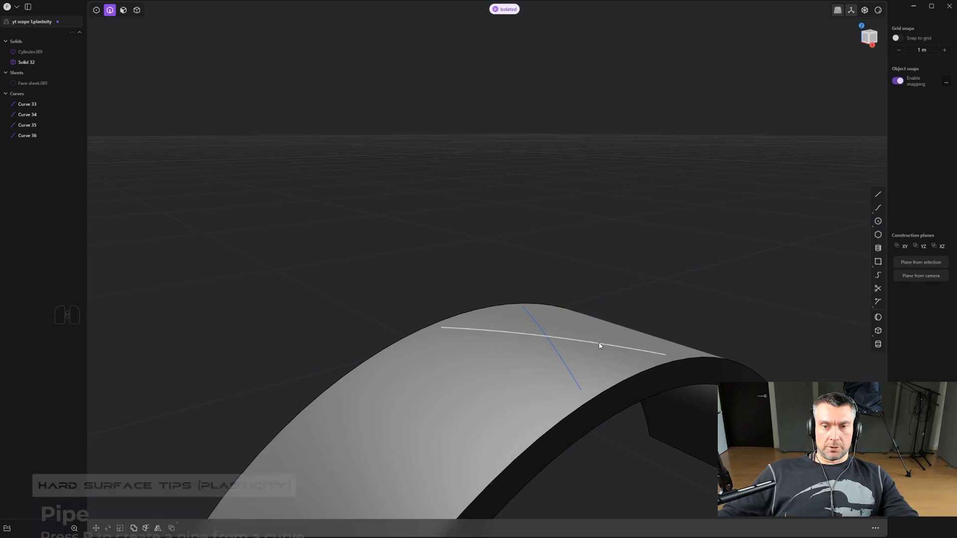
{"action": "left_click", "coordinate": [560, 354], "text": "shift"}
{"action": "key", "text": "p"}
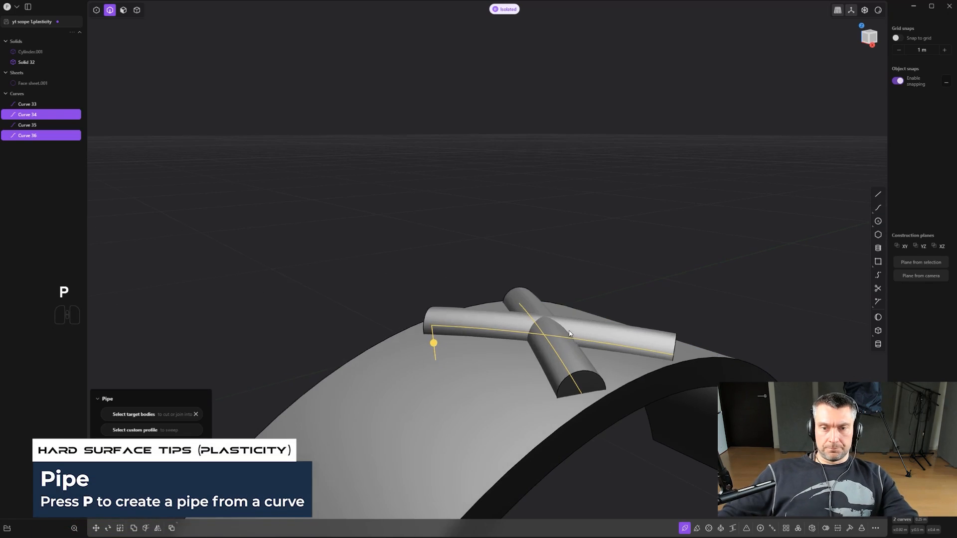
{"action": "middle_click_drag", "start_coordinate": [561, 353], "coordinate": [602, 348]}
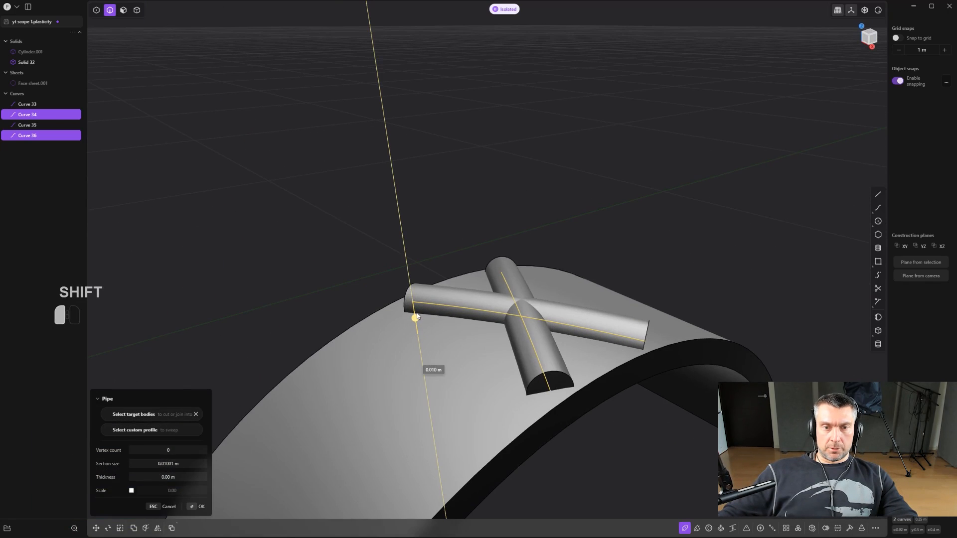
{"action": "left_click_drag", "start_coordinate": [415, 314], "coordinate": [389, 206]}
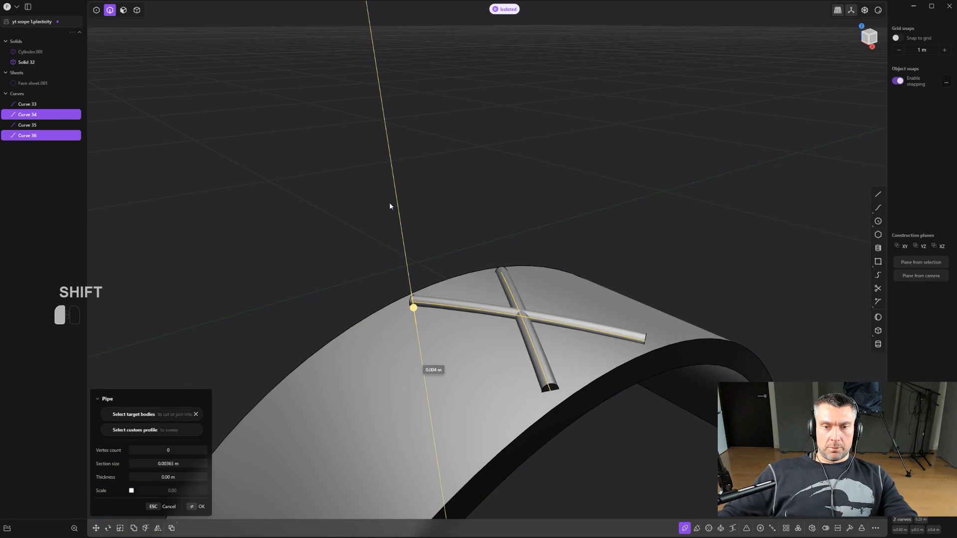
{"action": "right_click", "coordinate": [507, 198]}
With the edge outlines hidden, round both pipes' ends with a fillet and union the pipes into one X-shaped body.
{"action": "scroll", "coordinate": [507, 199], "scroll_direction": "up", "scroll_amount": 1}
{"action": "key", "text": "ctrl+e"}
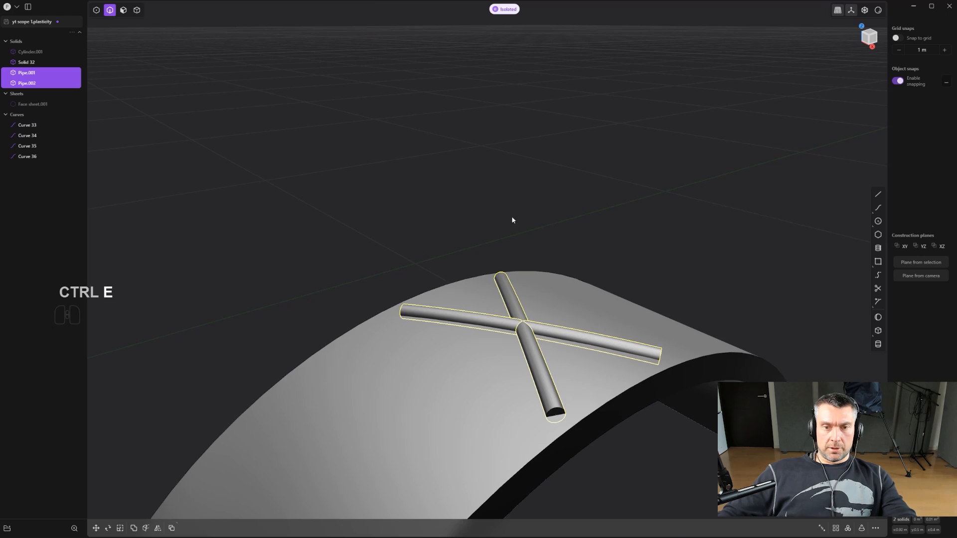
{"action": "scroll", "coordinate": [512, 218], "scroll_direction": "up", "scroll_amount": 2}
{"action": "middle_click_drag", "start_coordinate": [517, 223], "coordinate": [549, 261]}
{"action": "key", "text": "ctrl+2"}
{"action": "middle_click_drag", "start_coordinate": [564, 348], "coordinate": [544, 302], "text": "shift"}
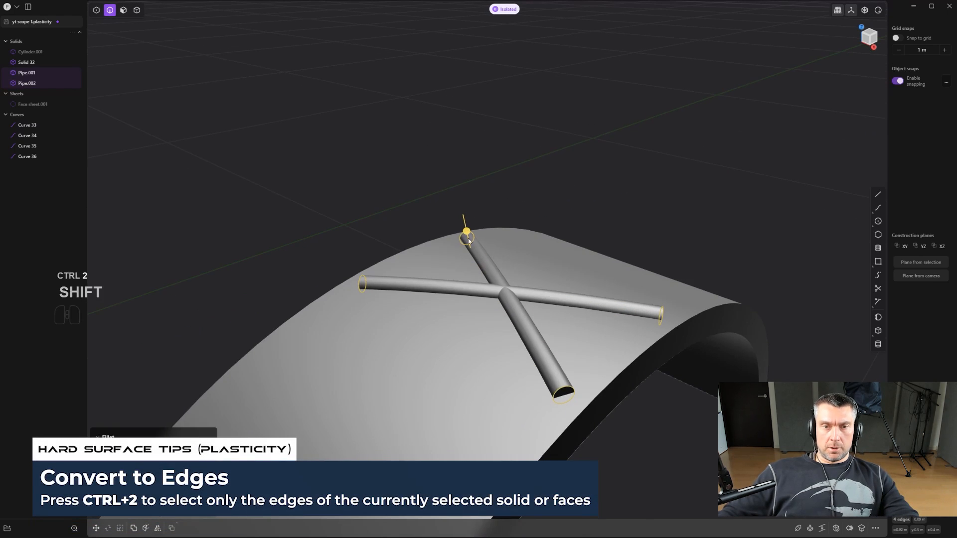
{"action": "left_click_drag", "start_coordinate": [469, 235], "coordinate": [469, 183]}
{"action": "right_click", "coordinate": [609, 154]}
{"action": "key", "text": "q"}
{"action": "key", "text": "q"}
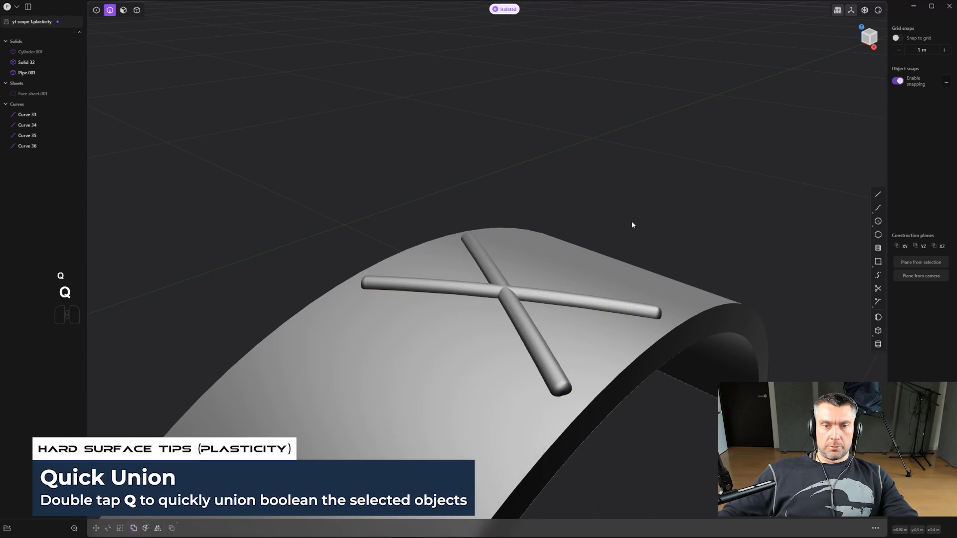
Delete the arched helper solid and the two projected curves lying below the X-shaped pipe body.
{"action": "middle_click_drag", "start_coordinate": [632, 223], "coordinate": [606, 381]}
{"action": "key", "text": "4"}
{"action": "key", "text": "x"}
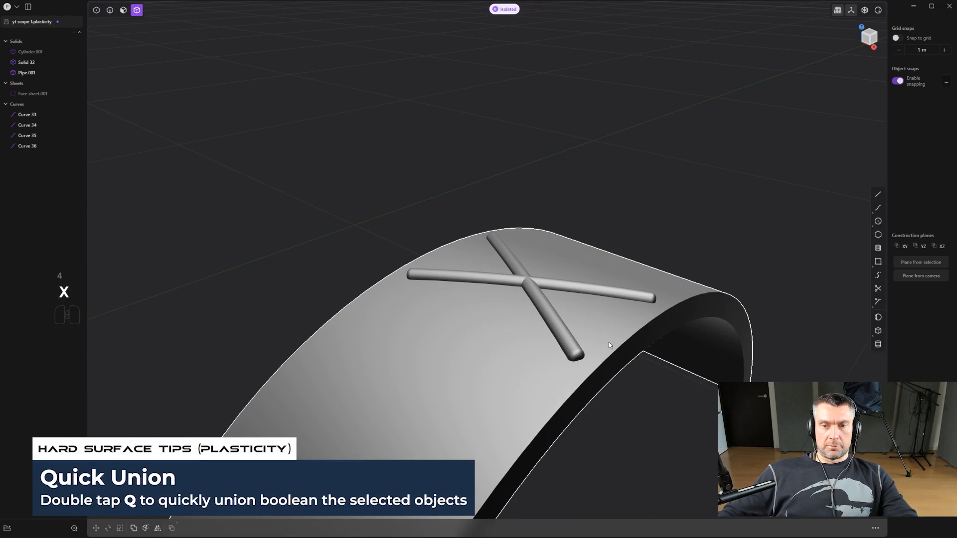
{"action": "key", "text": "2"}
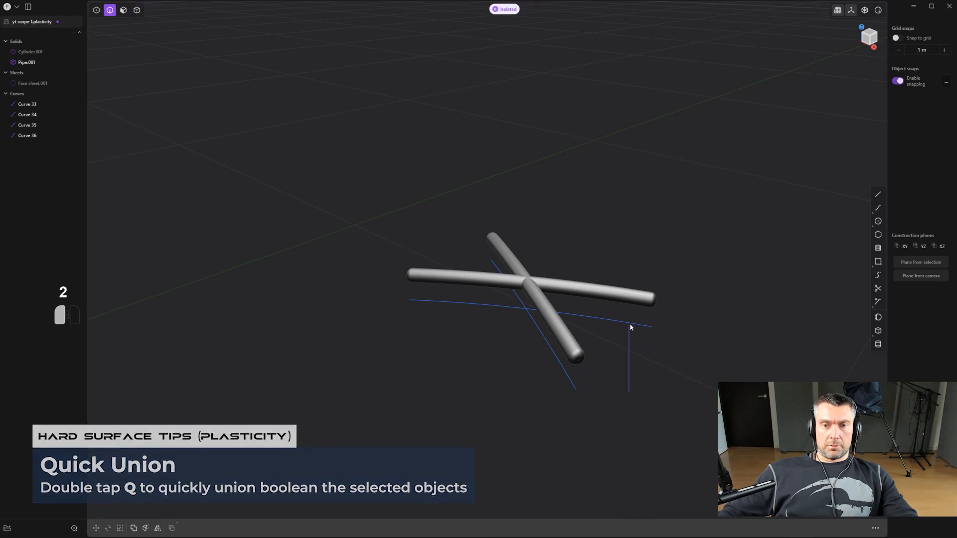
{"action": "key", "text": "x"}
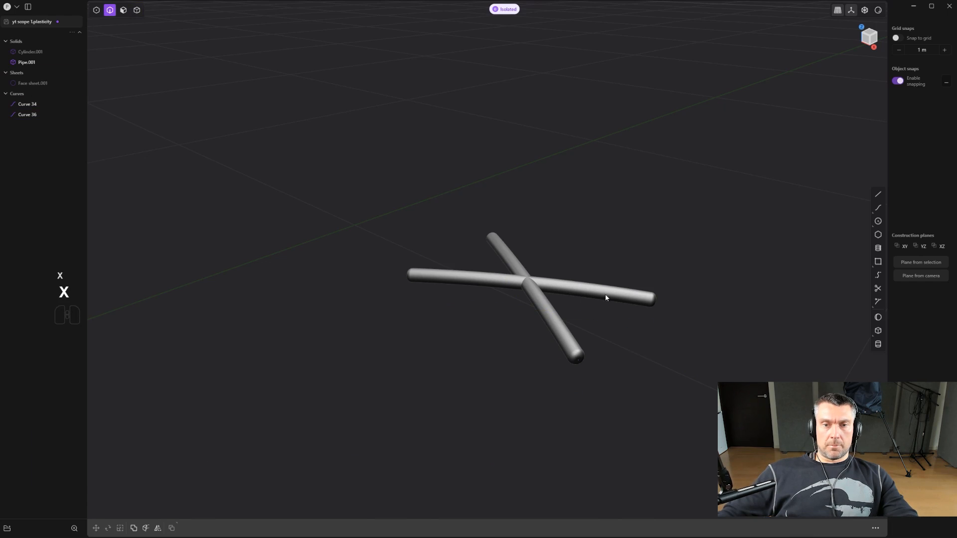
Leave isolation to show the whole scope model again, ready to select the X-shaped pipe body as a solid.
{"action": "key", "text": "slash"}
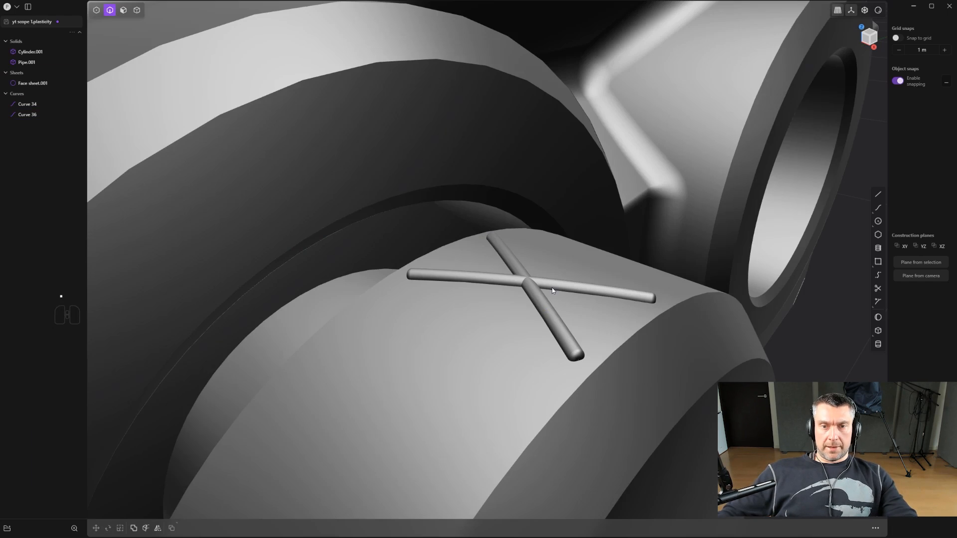
{"action": "scroll", "coordinate": [552, 287], "scroll_direction": "down", "scroll_amount": 2}
{"action": "key", "text": "4"}
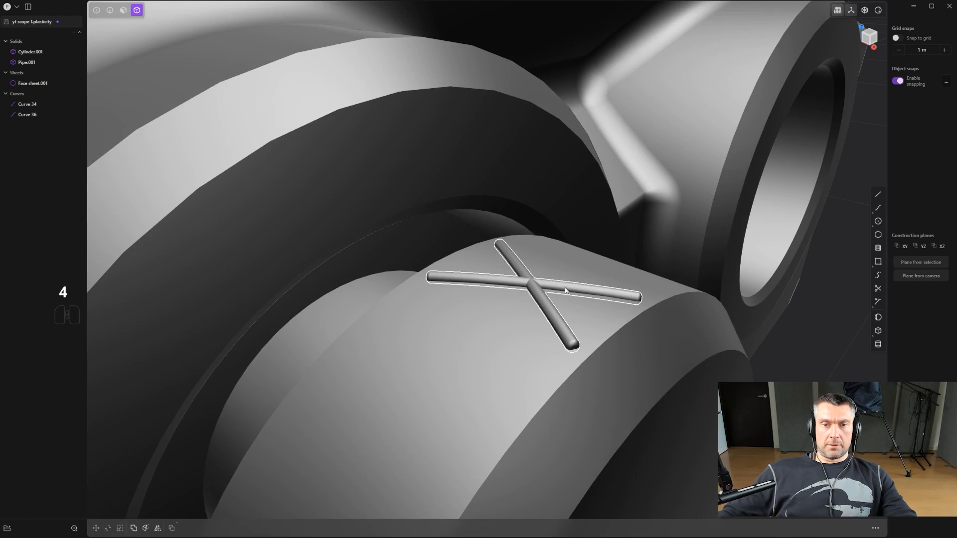
Show the edge outlines again and start a 360-degree radial array of the X-shaped pipe body around the chamfered knob's center.
{"action": "key", "text": "ctrl+e"}
{"action": "scroll", "coordinate": [602, 325], "scroll_direction": "down", "scroll_amount": 1}
{"action": "middle_click_drag", "start_coordinate": [632, 350], "coordinate": [597, 211], "text": "alt"}
{"action": "scroll", "coordinate": [597, 211], "scroll_direction": "down", "scroll_amount": 2}
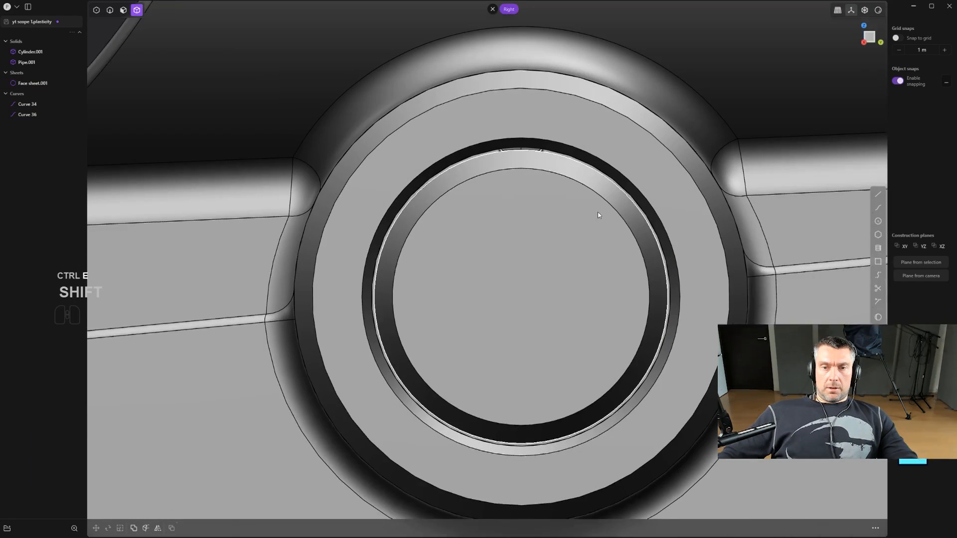
{"action": "middle_click_drag", "start_coordinate": [540, 208], "coordinate": [621, 218]}
{"action": "left_click", "coordinate": [523, 152], "text": "shift"}
{"action": "left_click", "coordinate": [523, 154]}
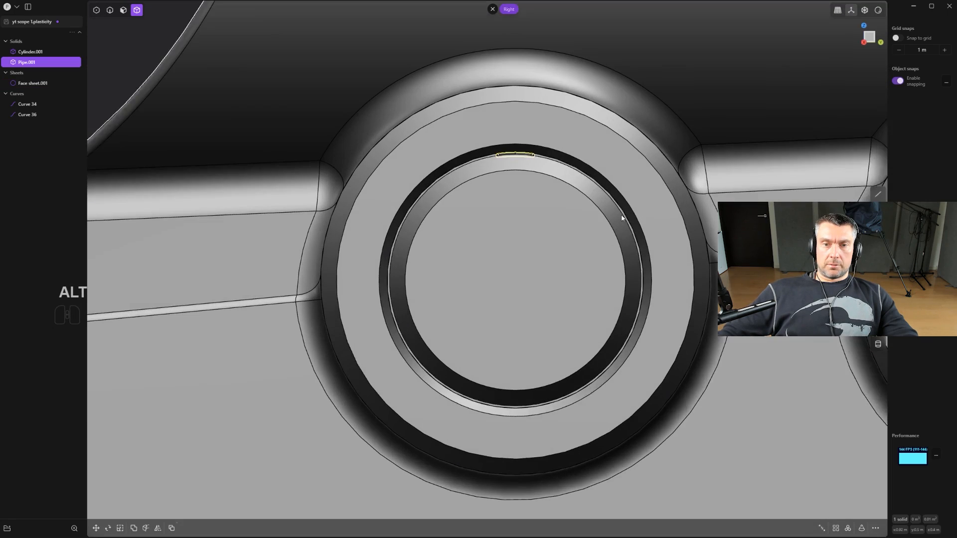
{"action": "left_click", "coordinate": [847, 528]}
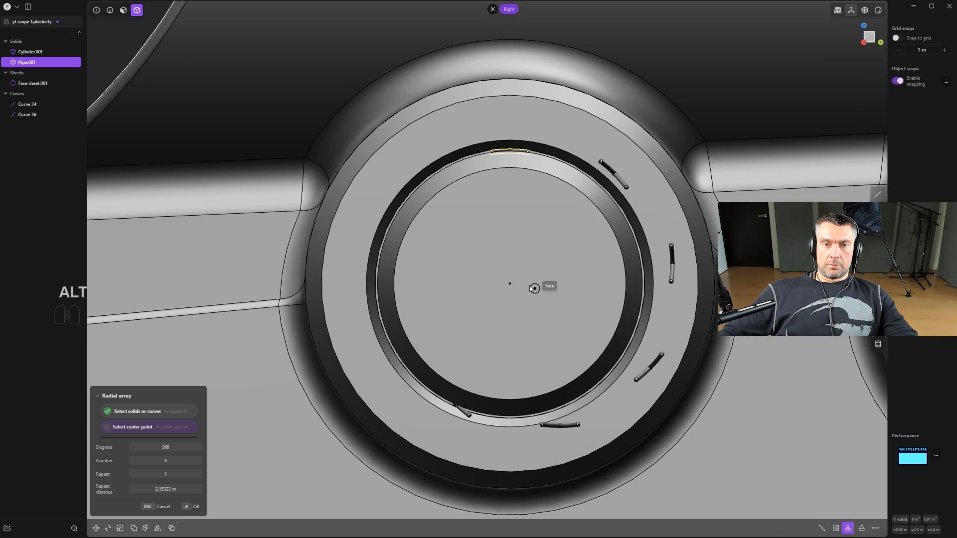
{"action": "left_click", "coordinate": [502, 290]}
Raise the radial array's number to 42 so the X pipes overlap into a knurl pattern around the knob.
{"action": "middle_click_drag", "start_coordinate": [501, 290], "coordinate": [578, 279]}
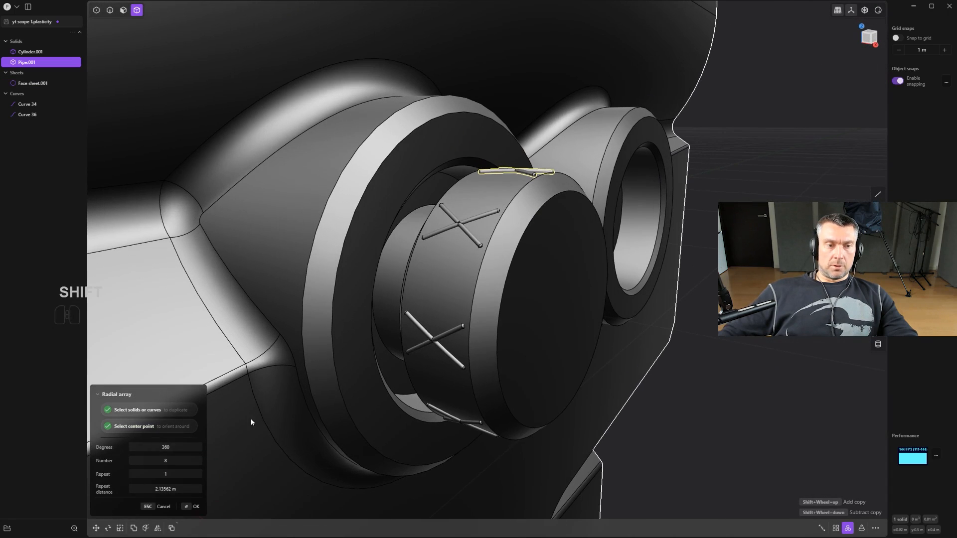
{"action": "scroll", "coordinate": [468, 299], "scroll_direction": "up", "scroll_amount": 18, "text": "shift"}
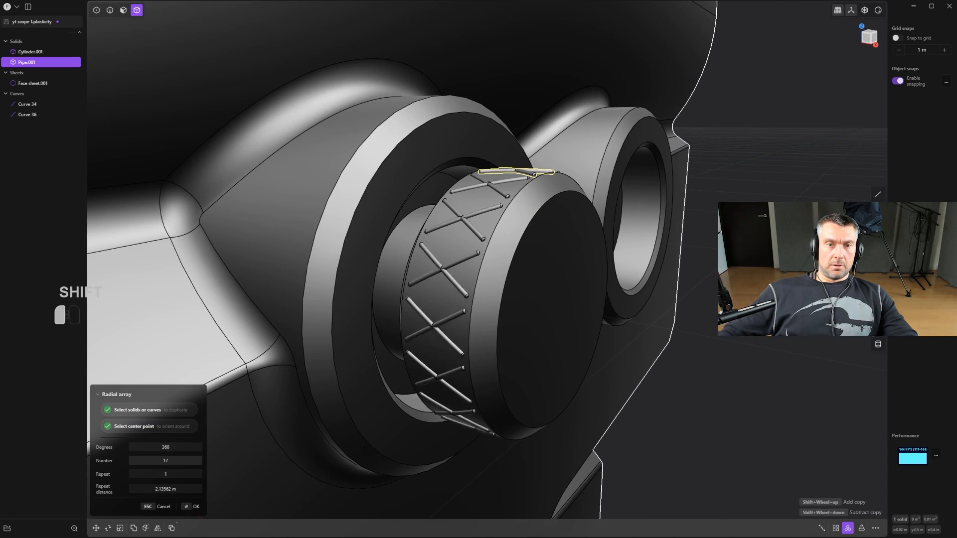
{"action": "scroll", "coordinate": [469, 299], "scroll_direction": "up", "scroll_amount": 14, "text": "shift"}
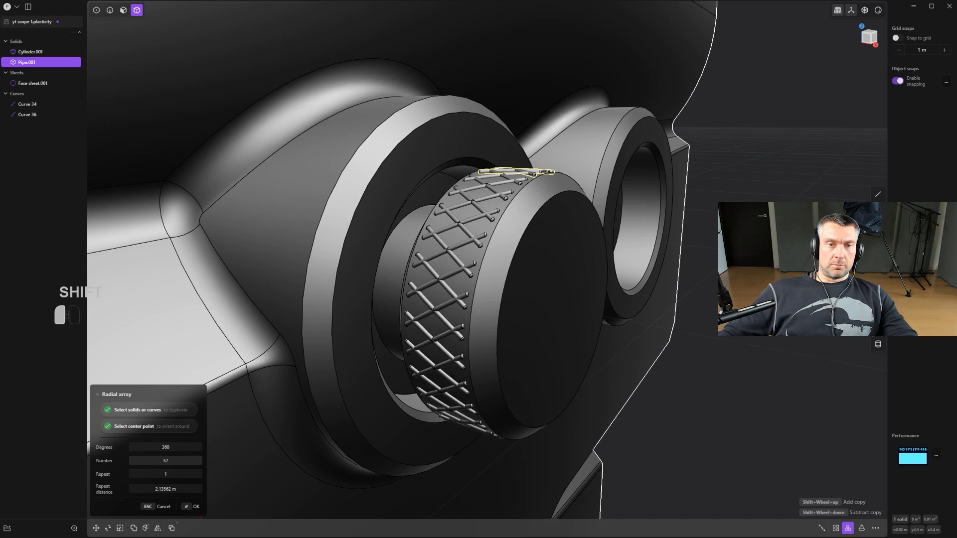
{"action": "scroll", "coordinate": [471, 343], "scroll_direction": "up", "scroll_amount": 2, "text": "shift"}
{"action": "scroll", "coordinate": [471, 343], "scroll_direction": "up", "scroll_amount": 5}
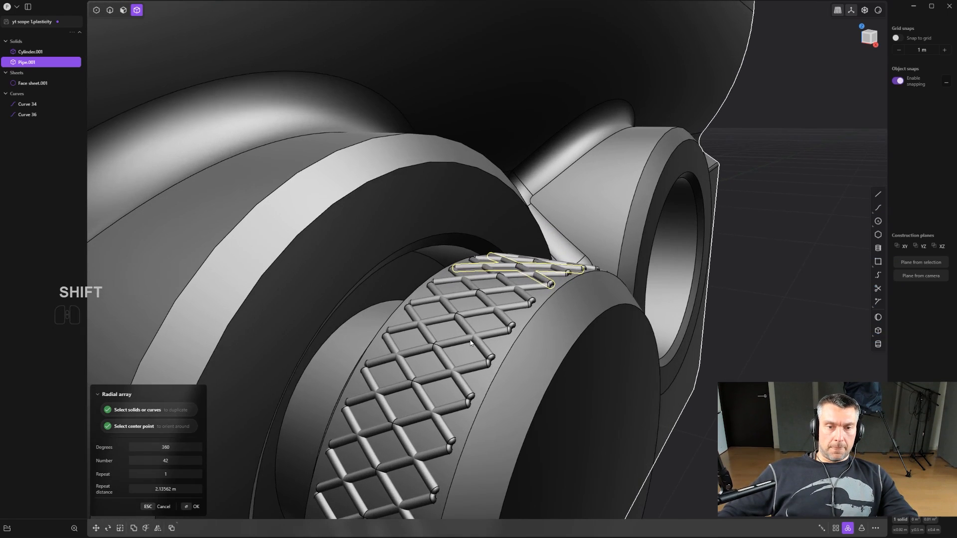
{"action": "right_click", "coordinate": [555, 364]}
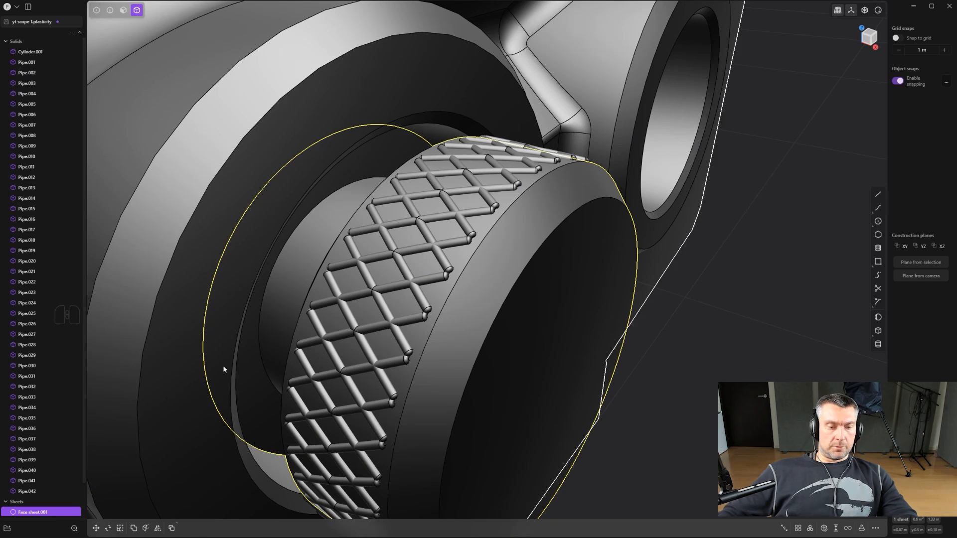
Try to subtract all 42 arrayed X-shaped pipes from the knob's open sheet body.
{"action": "key", "text": "q"}
{"action": "left_click", "coordinate": [26, 491]}
{"action": "left_click", "coordinate": [29, 64], "text": "shift"}
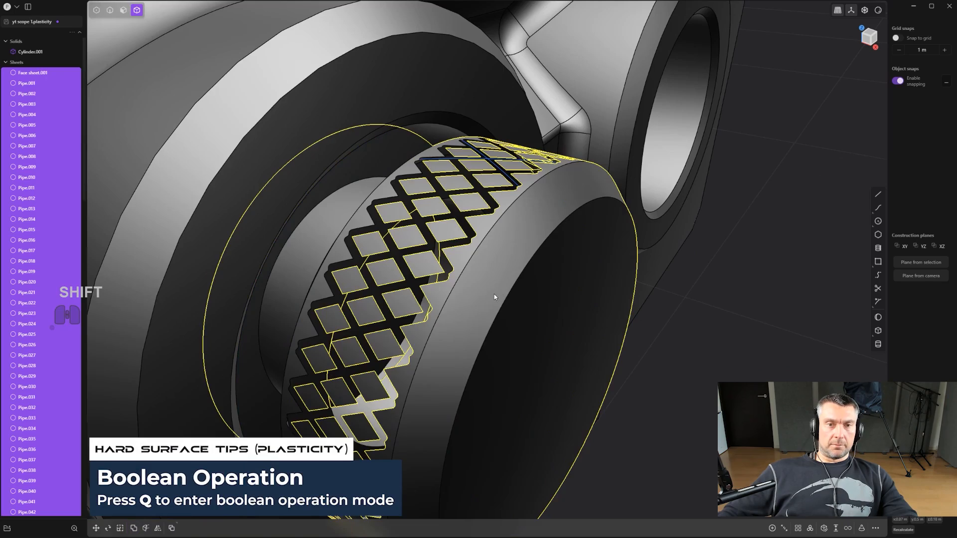
{"action": "mouse_move", "coordinate": [495, 294]}
{"action": "middle_mouse_down"}
{"action": "mouse_move", "coordinate": [557, 279]}
{"action": "mouse_move", "coordinate": [484, 282]}
{"action": "middle_mouse_up"}
{"action": "key", "text": "ctrl+z"}
{"action": "scroll", "coordinate": [492, 283], "scroll_direction": "down", "scroll_amount": 2}
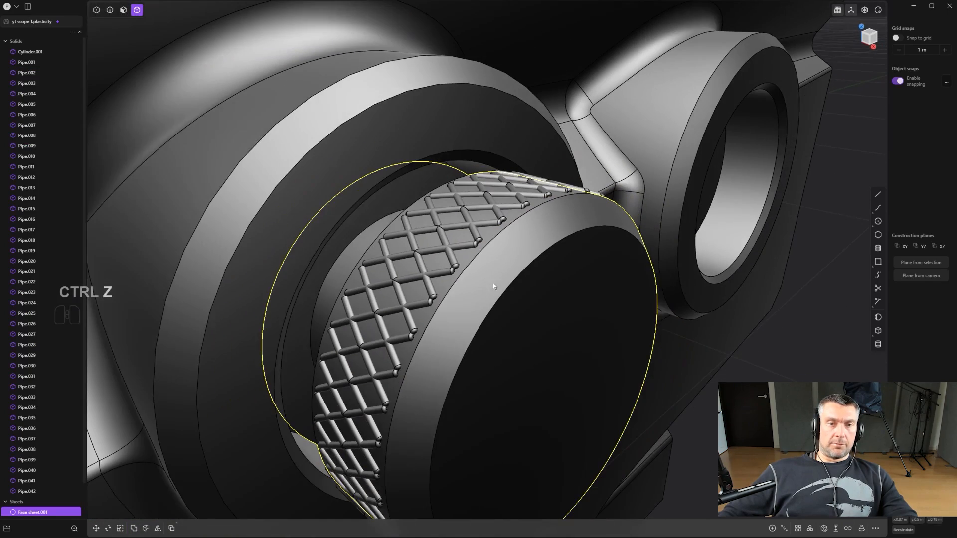
Select the knurled knob's sheet body and isolate it.
{"action": "key", "text": "4"}
{"action": "scroll", "coordinate": [504, 291], "scroll_direction": "down", "scroll_amount": 2}
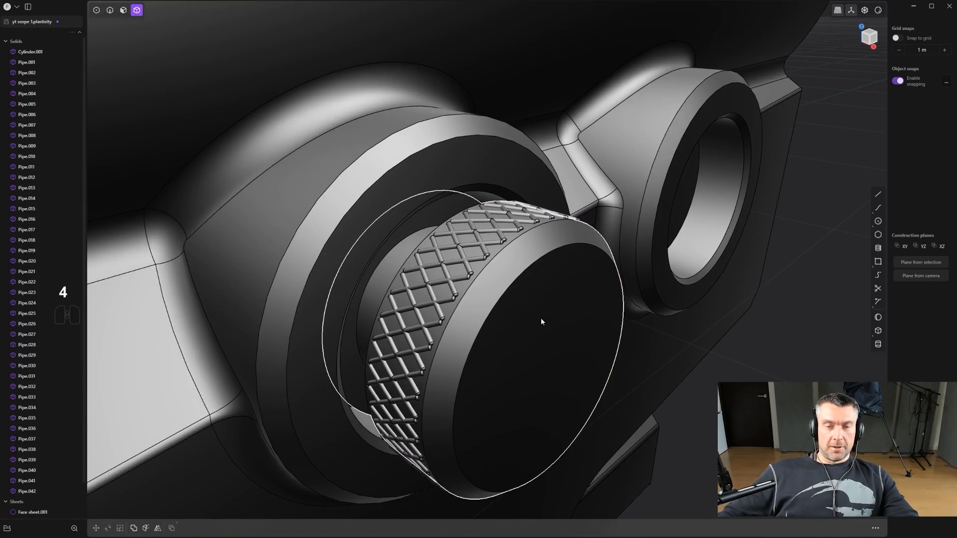
{"action": "scroll", "coordinate": [540, 317], "scroll_direction": "up", "scroll_amount": 1}
{"action": "scroll", "coordinate": [447, 277], "scroll_direction": "up", "scroll_amount": 2}
{"action": "middle_click_drag", "start_coordinate": [447, 277], "coordinate": [443, 258]}
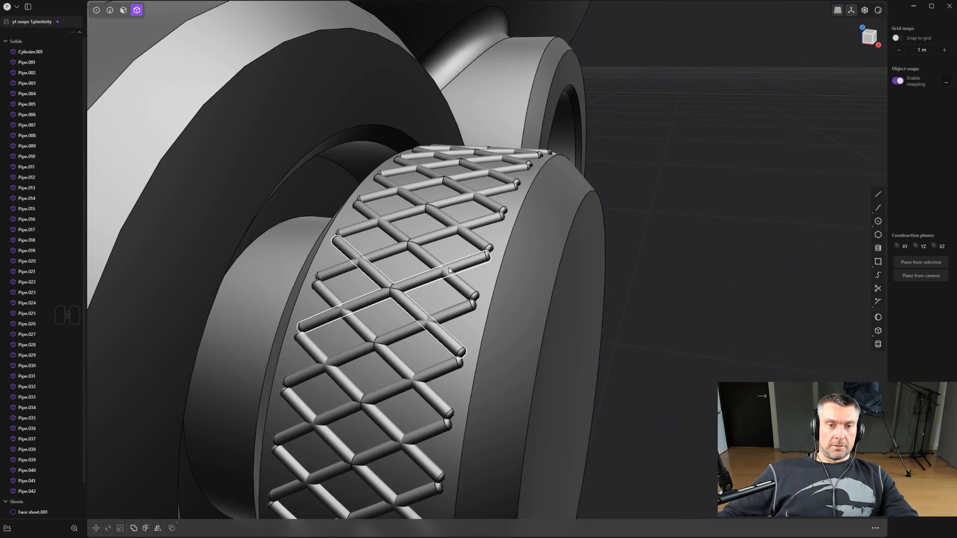
{"action": "left_click", "coordinate": [525, 270]}
{"action": "scroll", "coordinate": [530, 273], "scroll_direction": "down", "scroll_amount": 1}
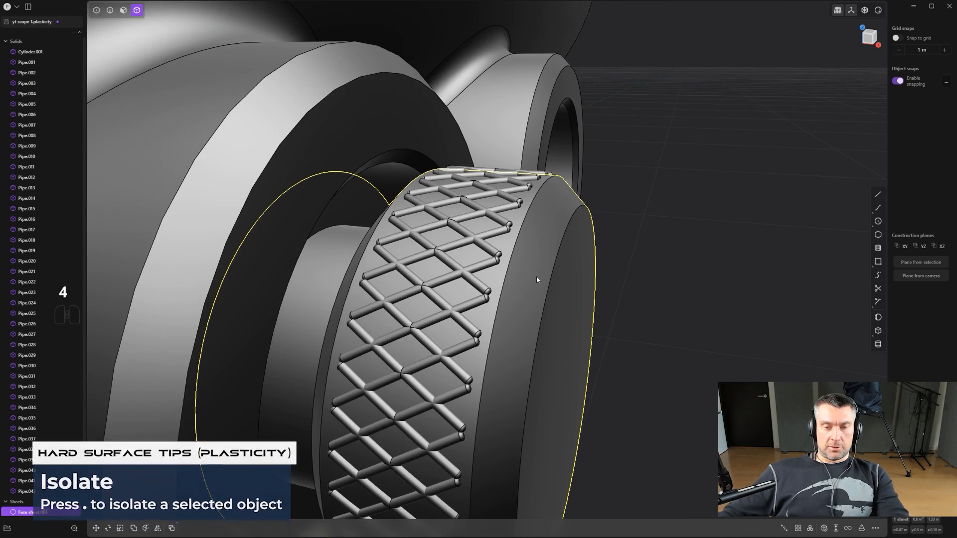
{"action": "key", "text": "period"}
Delete the surplus large face at the rear of the isolated knob sheet.
{"action": "middle_click_drag", "start_coordinate": [357, 311], "coordinate": [638, 169]}
{"action": "scroll", "coordinate": [462, 306], "scroll_direction": "down", "scroll_amount": 2}
{"action": "middle_click_drag", "start_coordinate": [485, 224], "coordinate": [597, 197], "text": "shift"}
{"action": "key", "text": "3"}
{"action": "left_click", "coordinate": [609, 187]}
{"action": "key", "text": "shift+x"}
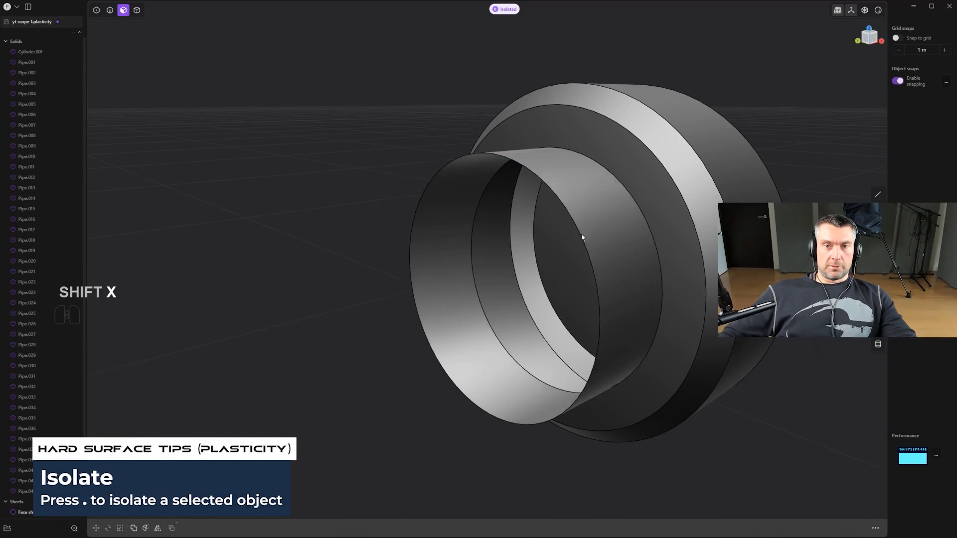
Patch the open edge loop at the knob's rear to close it into a solid, and leave isolation.
{"action": "key", "text": "2"}
{"action": "left_click", "coordinate": [575, 232], "text": "alt"}
{"action": "left_click", "coordinate": [836, 528]}
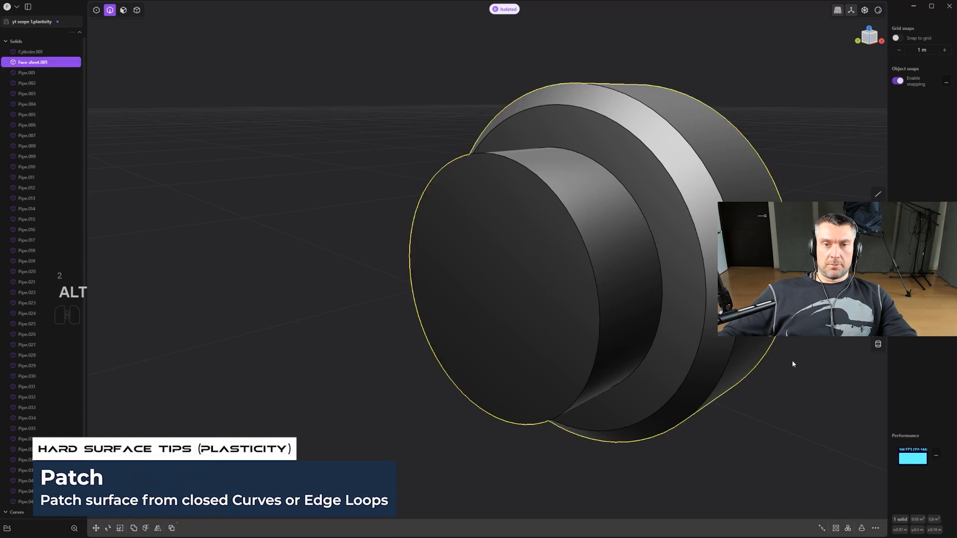
{"action": "left_click", "coordinate": [791, 361]}
{"action": "key", "text": "slash"}
Subtract all 42 arrayed X-shaped pipes from the closed knob solid with a Boolean Diff to cut the knurl grooves.
{"action": "middle_click_drag", "start_coordinate": [769, 399], "coordinate": [604, 359], "text": "shift"}
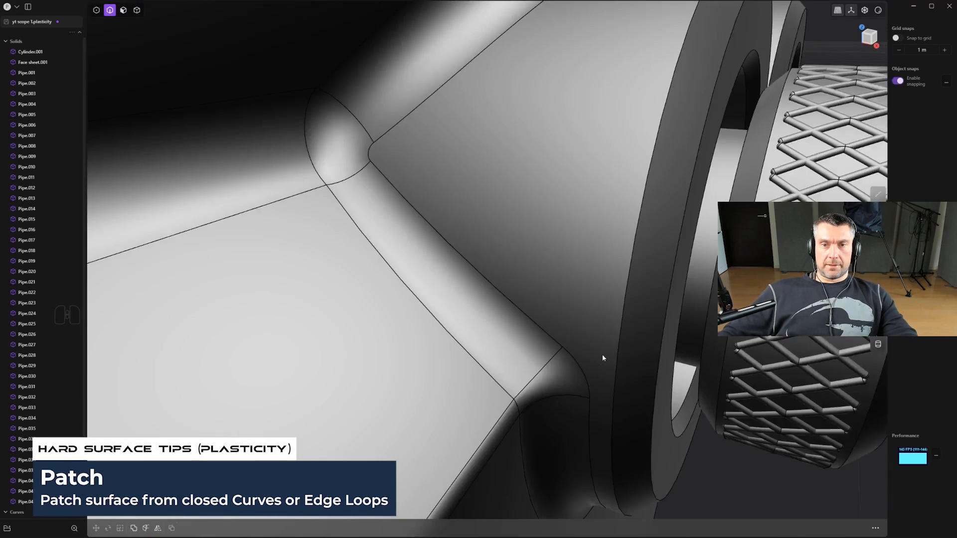
{"action": "scroll", "coordinate": [598, 351], "scroll_direction": "down", "scroll_amount": 3}
{"action": "middle_click_drag", "start_coordinate": [585, 316], "coordinate": [514, 336]}
{"action": "scroll", "coordinate": [514, 336], "scroll_direction": "up", "scroll_amount": 2}
{"action": "key", "text": "4"}
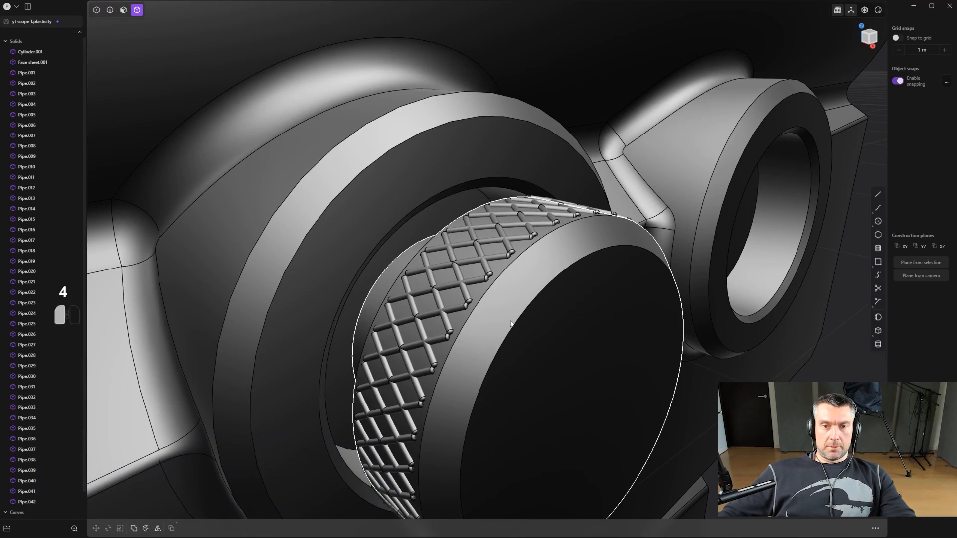
{"action": "left_click", "coordinate": [508, 324]}
{"action": "key", "text": "q"}
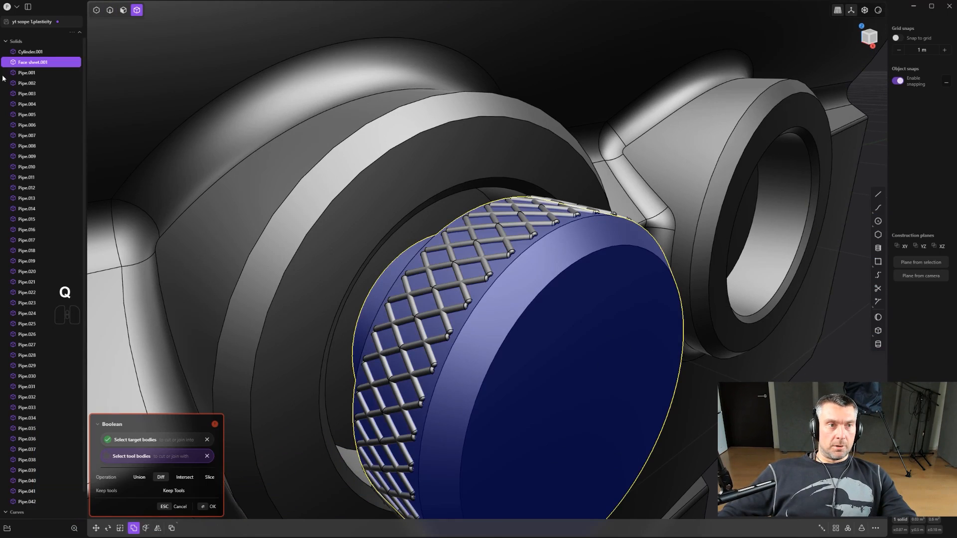
{"action": "left_click", "coordinate": [33, 73]}
{"action": "scroll", "coordinate": [62, 349], "scroll_direction": "down", "scroll_amount": 1}
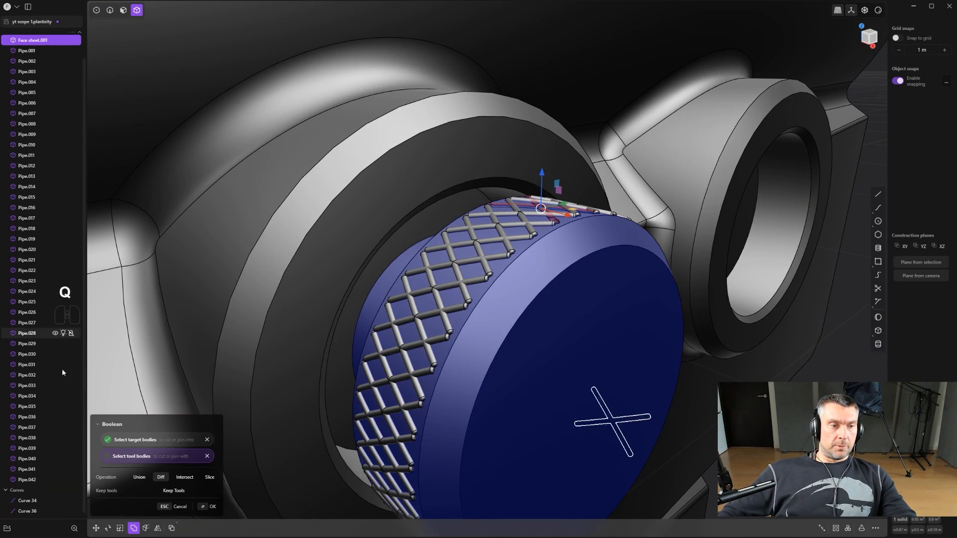
{"action": "left_click", "coordinate": [55, 482], "text": "shift"}
{"action": "middle_click_drag", "start_coordinate": [562, 274], "coordinate": [513, 260]}
{"action": "right_click", "coordinate": [510, 268]}
Duplicate the knurled knob in place, working in the right view with both side cylinders in sight.
{"action": "scroll", "coordinate": [510, 269], "scroll_direction": "up", "scroll_amount": 2}
{"action": "scroll", "coordinate": [512, 259], "scroll_direction": "down", "scroll_amount": 4}
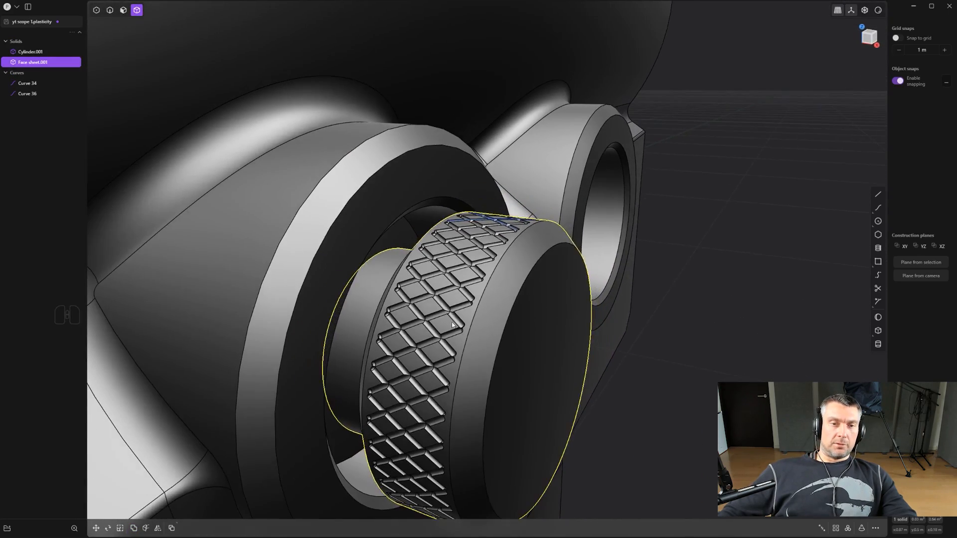
{"action": "middle_click_drag", "start_coordinate": [452, 325], "coordinate": [400, 191]}
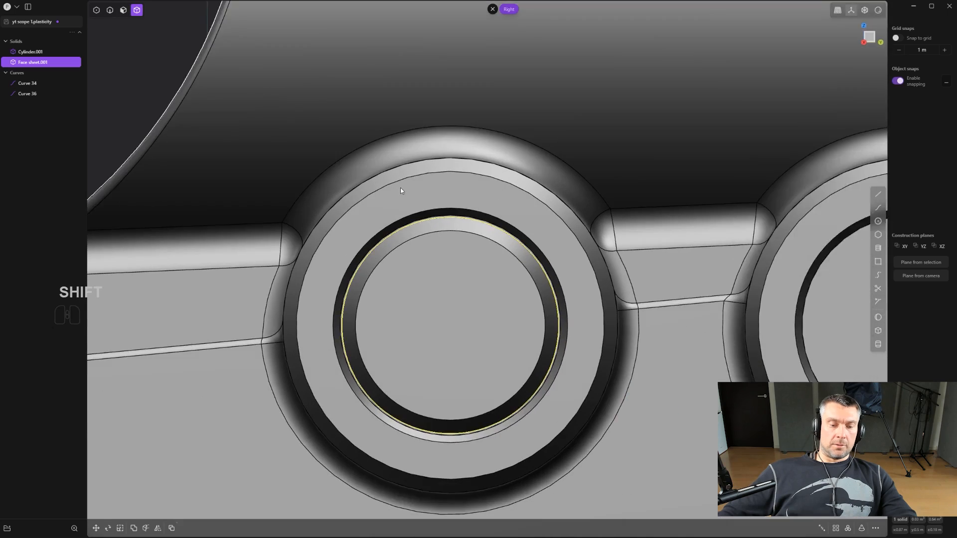
{"action": "scroll", "coordinate": [413, 214], "scroll_direction": "down", "scroll_amount": 3}
{"action": "scroll", "coordinate": [450, 271], "scroll_direction": "down", "scroll_amount": 2}
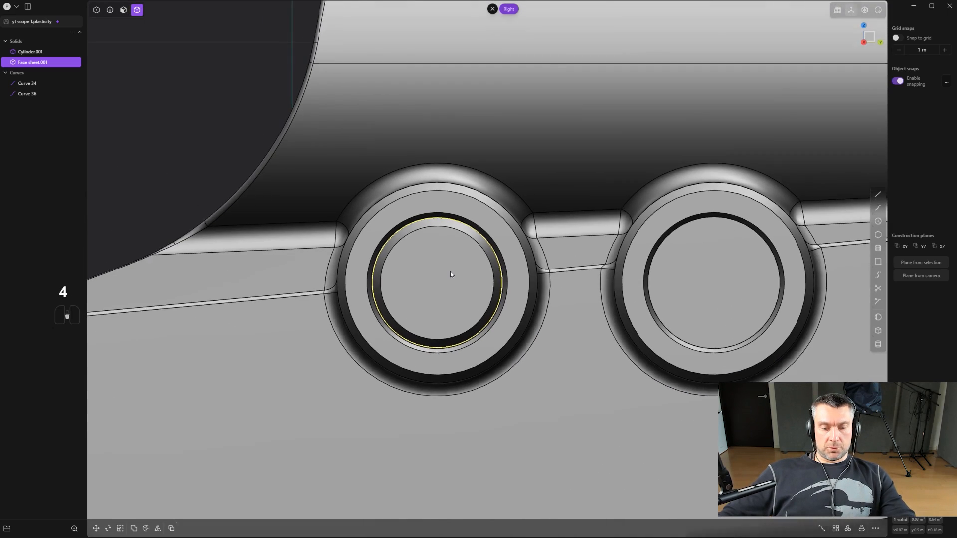
{"action": "key", "text": "shift+d"}
{"action": "left_click", "coordinate": [464, 273]}
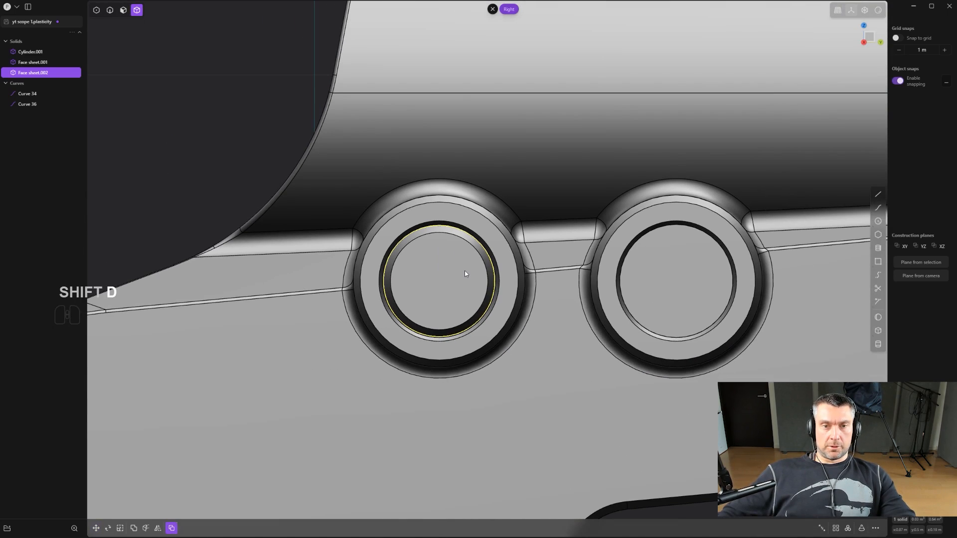
{"action": "key", "text": "shift+d"}
Move the duplicated knob onto the second side cylinder, snapping it to the center of that cylinder's ring.
{"action": "scroll", "coordinate": [463, 278], "scroll_direction": "down", "scroll_amount": 2}
{"action": "key", "text": "g"}
{"action": "key", "text": "g"}
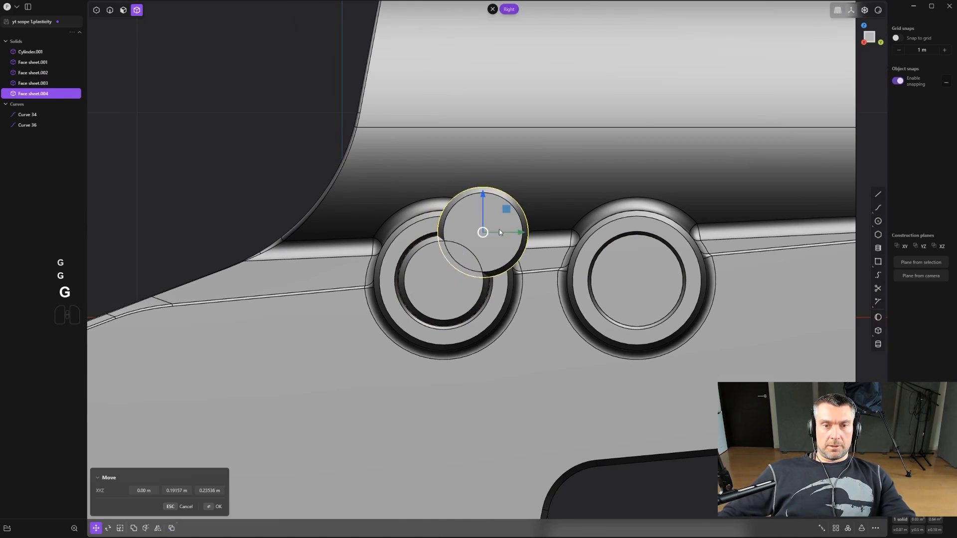
{"action": "key", "text": "ctrl+z"}
{"action": "key", "text": "g"}
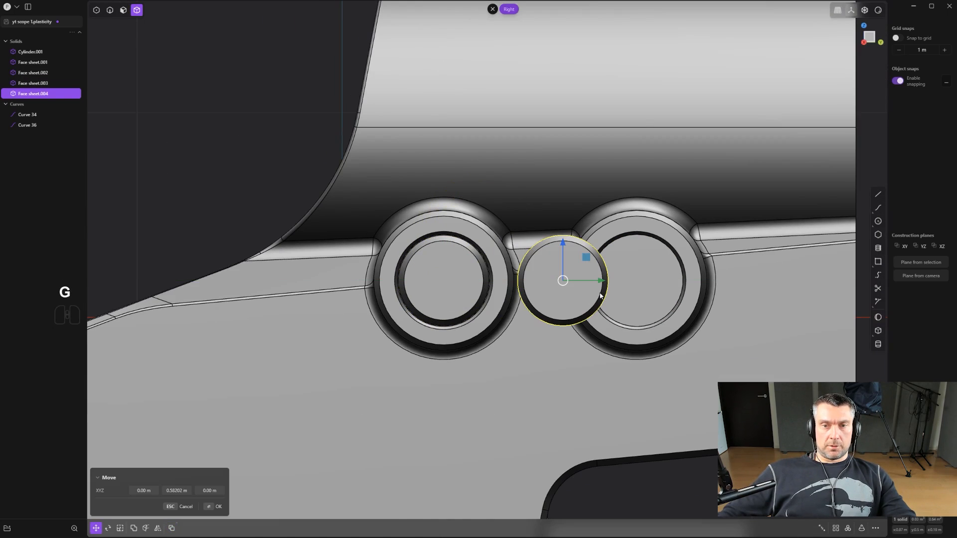
{"action": "key", "text": "ctrl"}
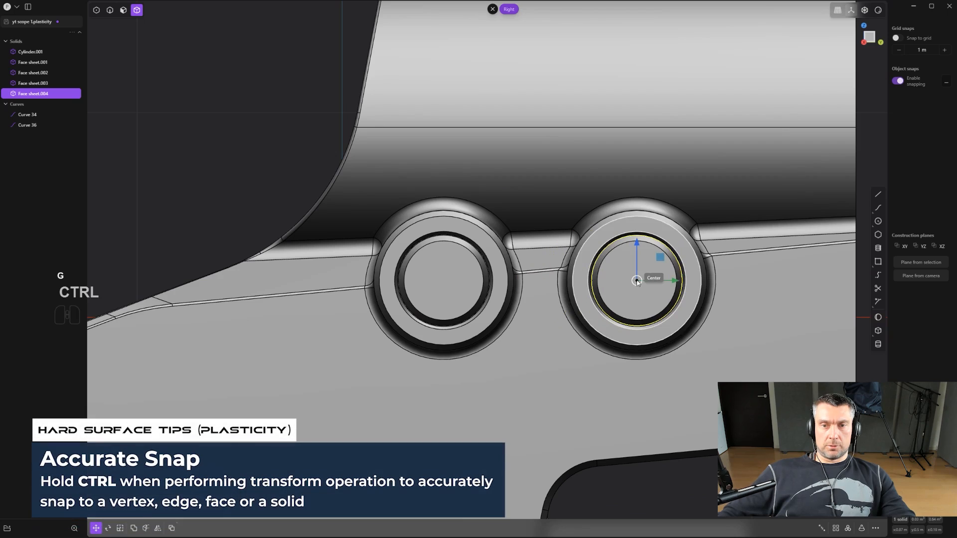
{"action": "right_click", "coordinate": [631, 277]}
Check the stacked knobs in the first side cylinder and delete one surplus knob copy there.
{"action": "middle_click_drag", "start_coordinate": [527, 263], "coordinate": [459, 276]}
{"action": "left_click", "coordinate": [459, 277]}
{"action": "scroll", "coordinate": [463, 281], "scroll_direction": "up", "scroll_amount": 2}
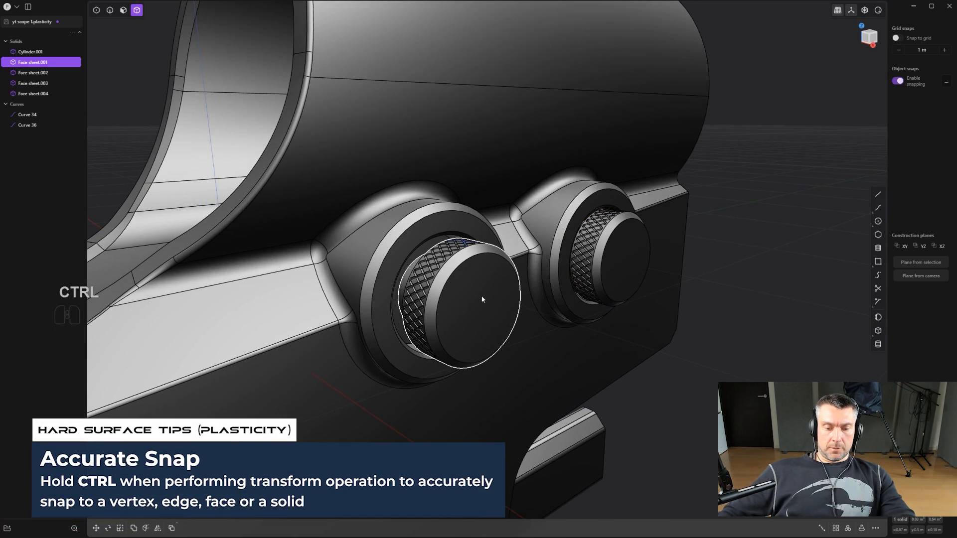
{"action": "key", "text": "g"}
{"action": "key", "text": "ctrl+z"}
{"action": "key", "text": "x"}
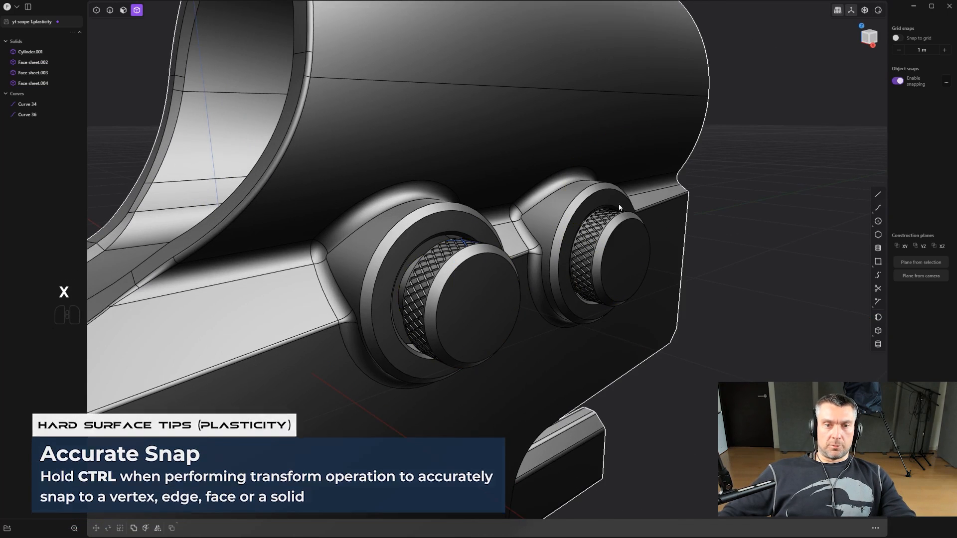
Delete the duplicate knurled knob overlapping the front knob, testing for overlap with a trial move that is undone.
{"action": "key", "text": "g"}
{"action": "key", "text": "ctrl+z"}
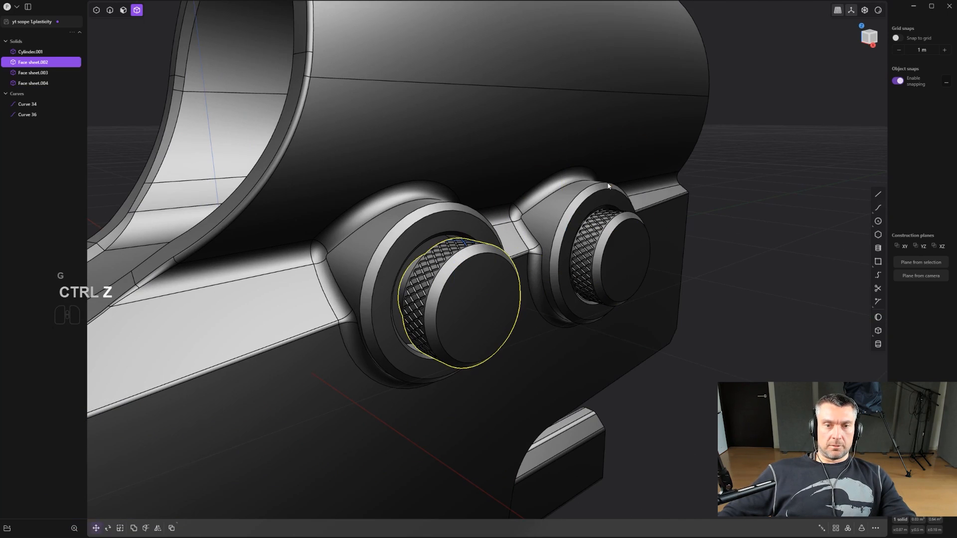
{"action": "key", "text": "x"}
{"action": "left_click", "coordinate": [477, 274]}
{"action": "key", "text": "g"}
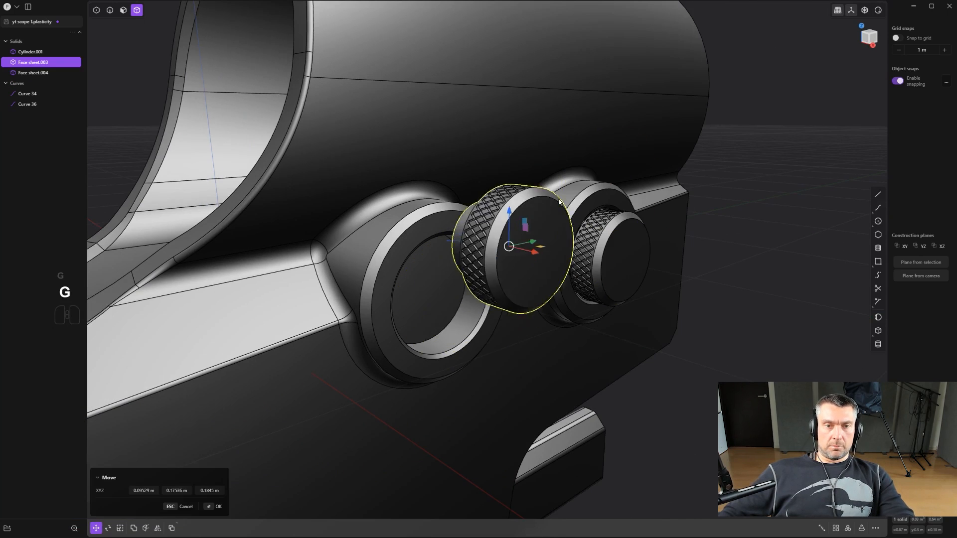
{"action": "key", "text": "ctrl+z"}
{"action": "scroll", "coordinate": [431, 235], "scroll_direction": "up", "scroll_amount": 3}
Delete the two leftover curves, Curve 34 and Curve 36, and save the file.
{"action": "left_click", "coordinate": [22, 94]}
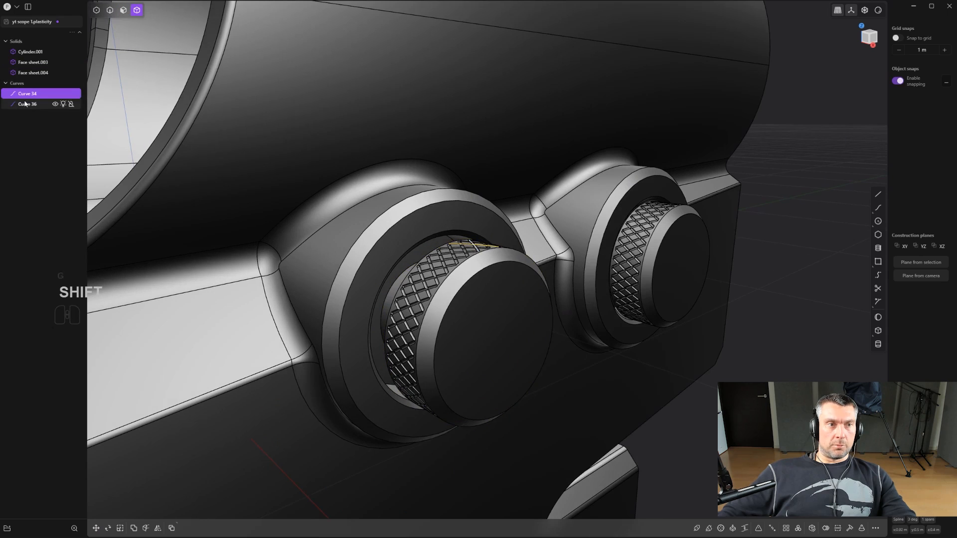
{"action": "left_click", "coordinate": [27, 104], "text": "shift"}
{"action": "key", "text": "x"}
{"action": "scroll", "coordinate": [114, 124], "scroll_direction": "down", "scroll_amount": 3}
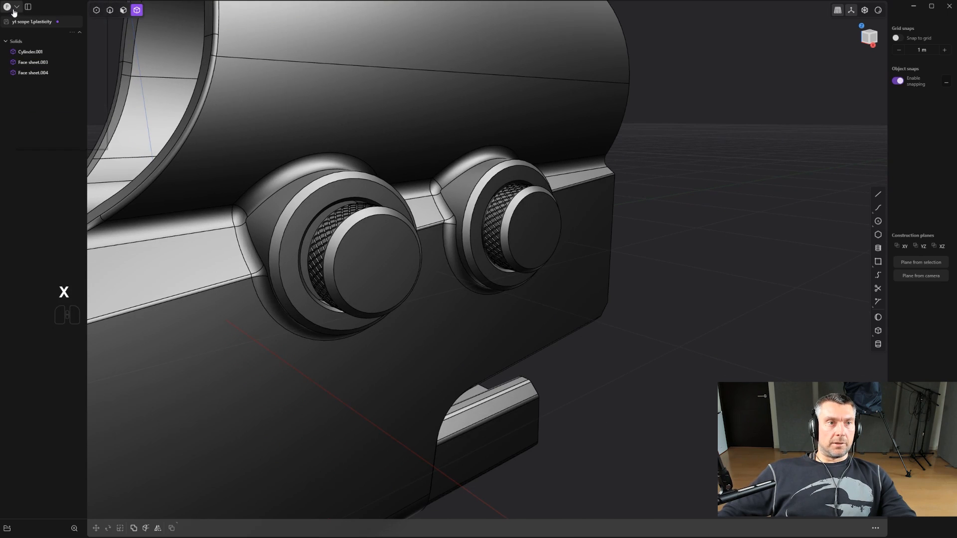
{"action": "left_click", "coordinate": [37, 62]}
Mirror the scope mount body across its centre plane in the front view so both sides carry the knob bosses.
{"action": "scroll", "coordinate": [95, 75], "scroll_direction": "down", "scroll_amount": 1}
{"action": "key", "text": "KP_1"}
{"action": "scroll", "coordinate": [395, 255], "scroll_direction": "down", "scroll_amount": 3}
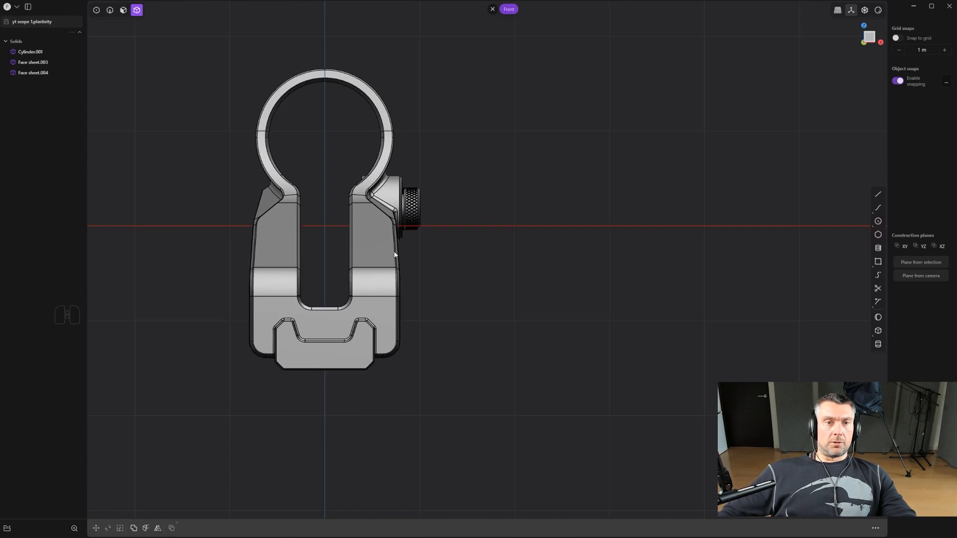
{"action": "left_click", "coordinate": [372, 237]}
{"action": "key", "text": "alt+x"}
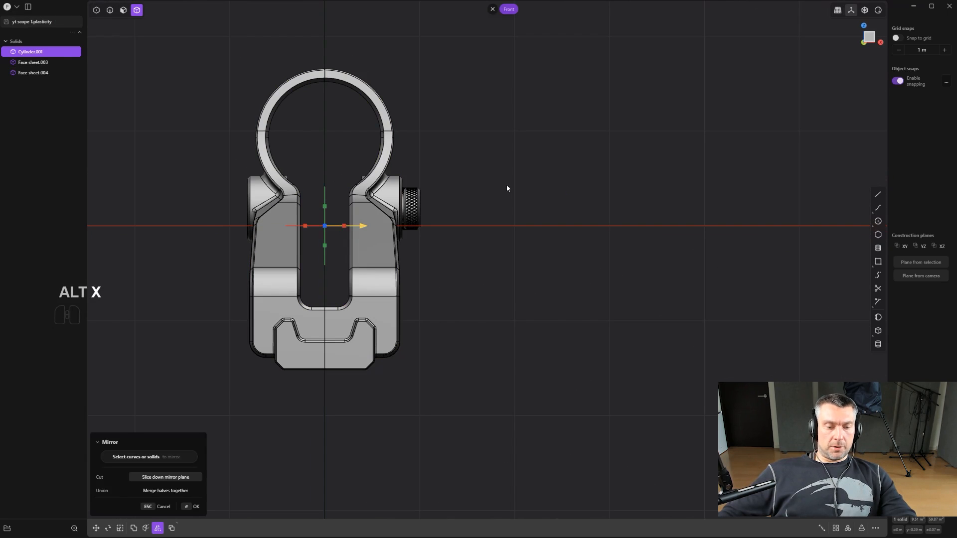
{"action": "key", "text": "q"}
{"action": "left_click", "coordinate": [422, 203]}
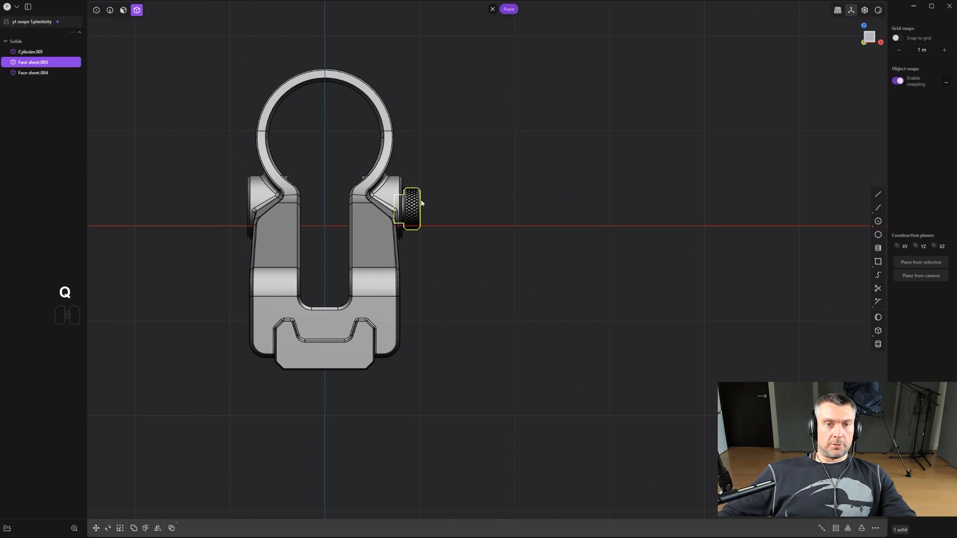
{"action": "middle_click_drag", "start_coordinate": [421, 203], "coordinate": [428, 200]}
{"action": "left_click", "coordinate": [427, 192], "text": "shift"}
{"action": "left_click", "coordinate": [411, 206], "text": "shift"}
{"action": "key", "text": "alt+x"}
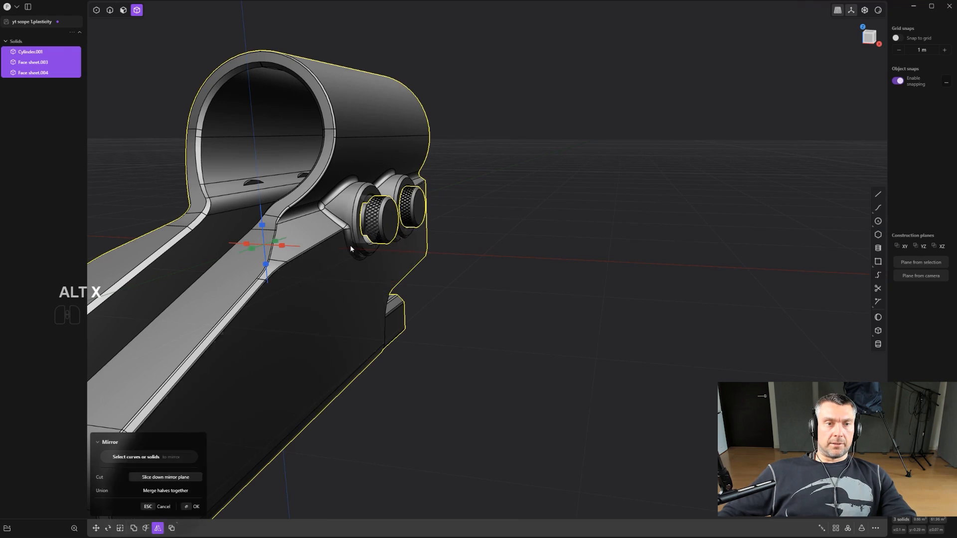
{"action": "left_click", "coordinate": [283, 246]}
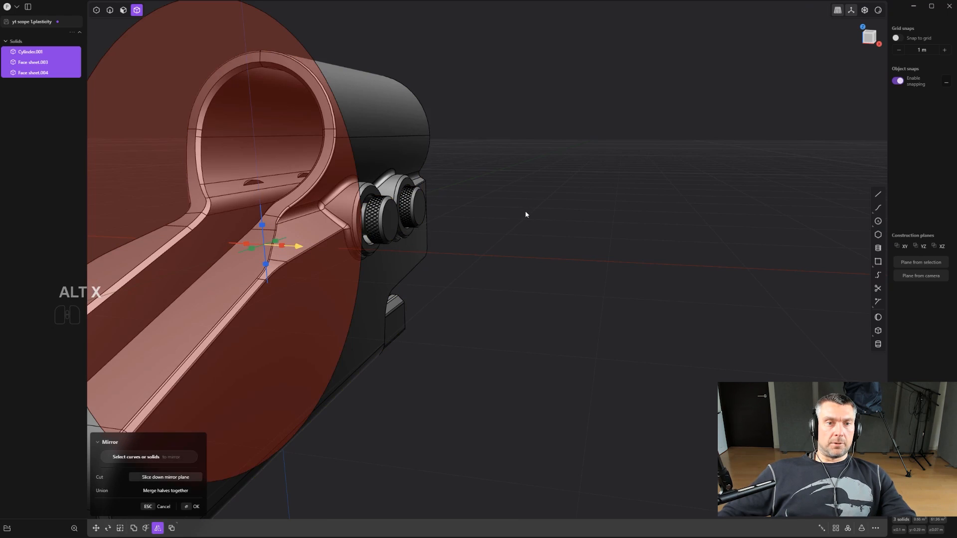
{"action": "key", "text": "Escape"}
{"action": "key", "text": "Escape"}
Mirror the two knurled knobs across the centre plane onto the opposite side of the mount.
{"action": "left_click", "coordinate": [415, 206]}
{"action": "left_click", "coordinate": [385, 219], "text": "shift"}
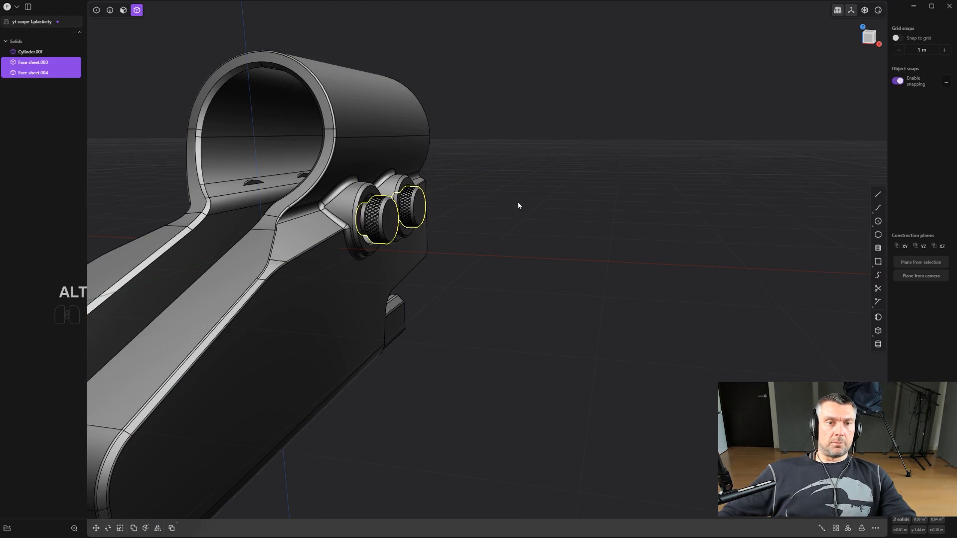
{"action": "key", "text": "alt+x"}
{"action": "left_click", "coordinate": [293, 244]}
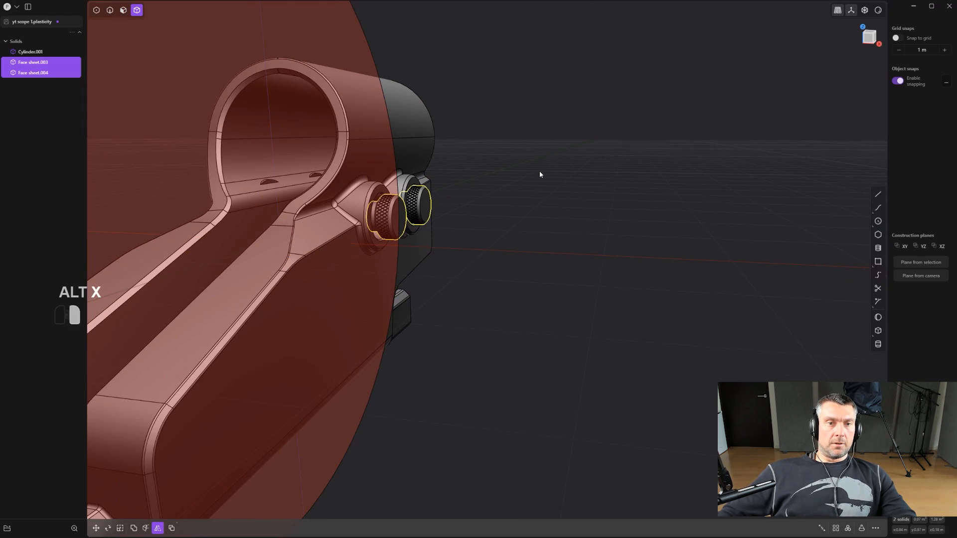
{"action": "left_click", "coordinate": [492, 178]}
{"action": "middle_click_drag", "start_coordinate": [492, 179], "coordinate": [565, 241], "text": "shift"}
{"action": "scroll", "coordinate": [565, 224], "scroll_direction": "up", "scroll_amount": 2}
{"action": "left_click", "coordinate": [628, 210]}
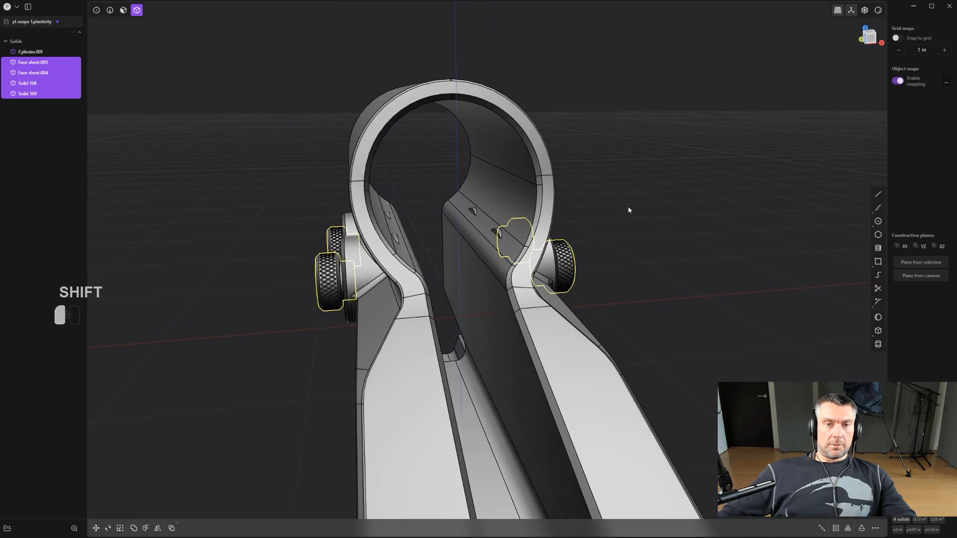
Offset the faces of the two half-moon openings on one inner side of the ring to match the surrounding surface.
{"action": "scroll", "coordinate": [506, 231], "scroll_direction": "up", "scroll_amount": 5}
{"action": "middle_click_drag", "start_coordinate": [487, 237], "coordinate": [442, 255]}
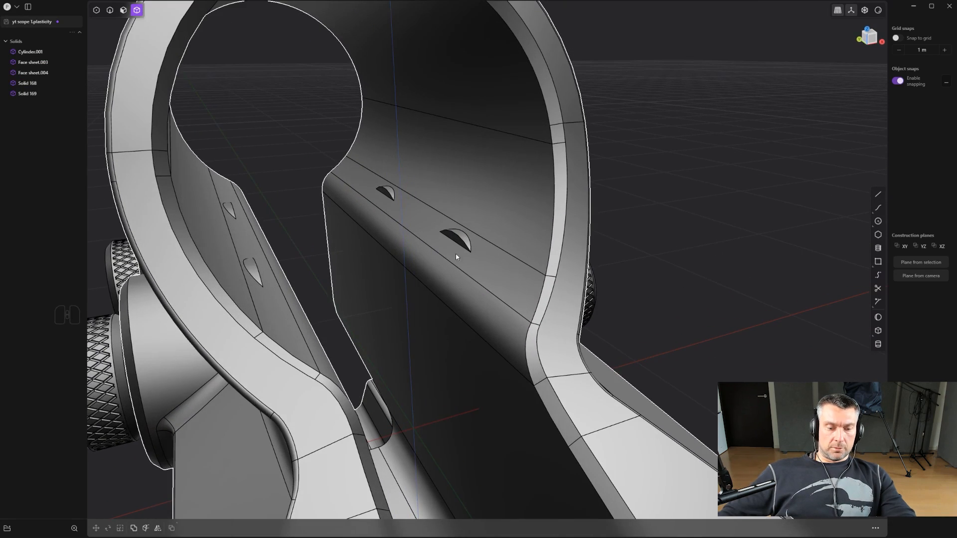
{"action": "key", "text": "3"}
{"action": "left_click", "coordinate": [454, 241]}
{"action": "left_click", "coordinate": [387, 194], "text": "shift"}
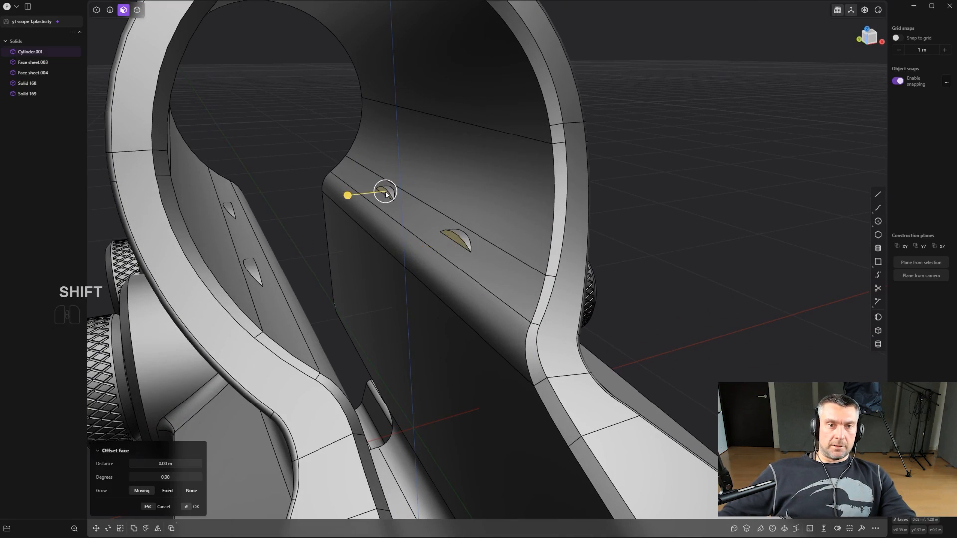
{"action": "left_click_drag", "start_coordinate": [386, 193], "coordinate": [355, 195]}
{"action": "left_click", "coordinate": [448, 230]}
{"action": "right_click", "coordinate": [646, 180]}
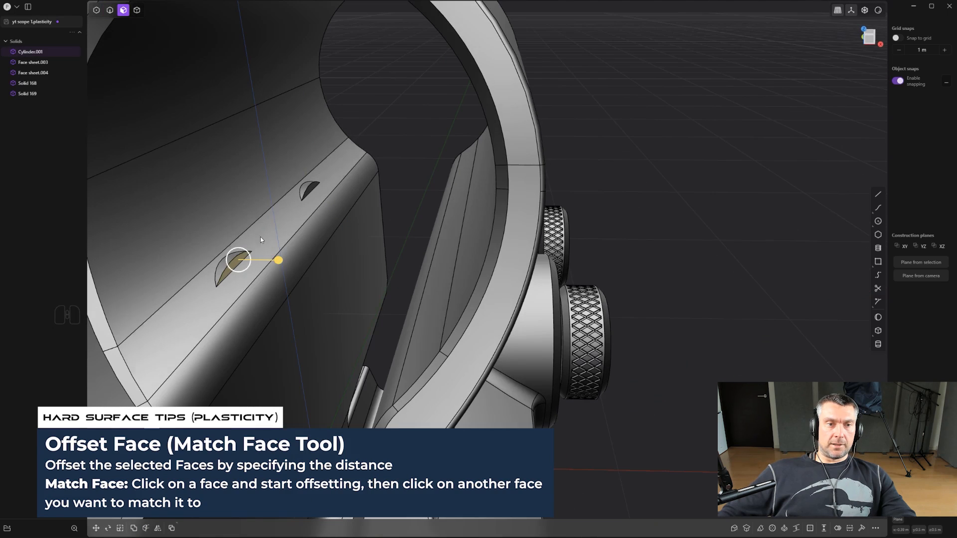
Offset the two matching half-moon faces on the opposite inner side of the ring to close those openings.
{"action": "left_click", "coordinate": [234, 264], "text": "shift"}
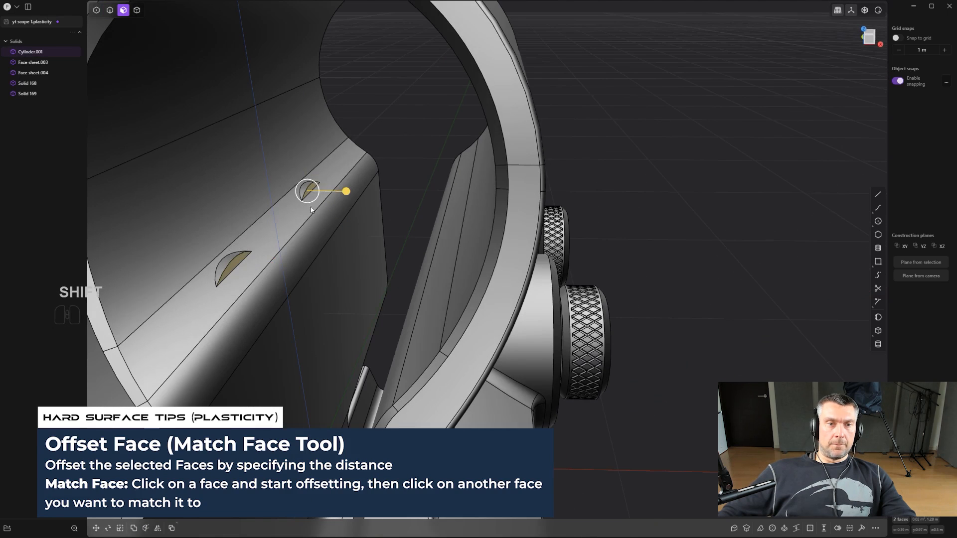
{"action": "left_click_drag", "start_coordinate": [345, 192], "coordinate": [351, 192]}
{"action": "left_click", "coordinate": [273, 201]}
{"action": "scroll", "coordinate": [597, 243], "scroll_direction": "down", "scroll_amount": 1}
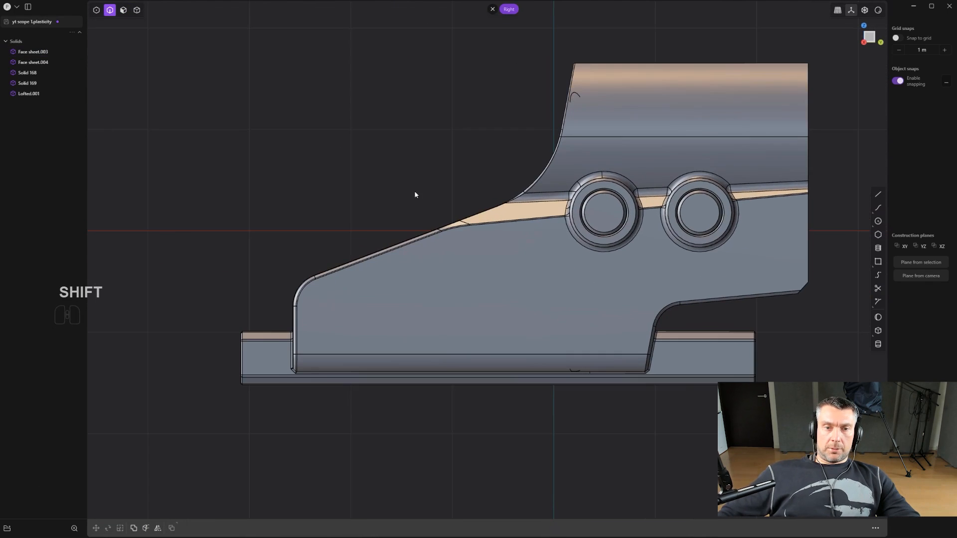
{"action": "middle_click_drag", "start_coordinate": [449, 233], "coordinate": [404, 231], "text": "shift"}
{"action": "mouse_move", "coordinate": [421, 308]}
{"action": "middle_mouse_down", "text": "shift"}
{"action": "mouse_move", "coordinate": [449, 260]}
{"action": "mouse_move", "coordinate": [408, 304]}
{"action": "middle_mouse_up", "text": "shift"}
{"action": "scroll", "coordinate": [407, 305], "scroll_direction": "down", "scroll_amount": 2}
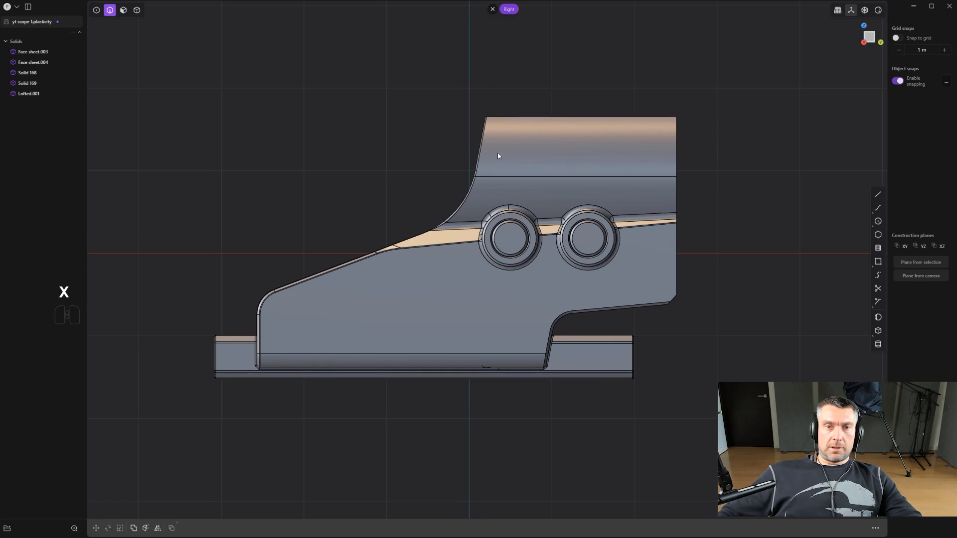
{"action": "scroll", "coordinate": [498, 155], "scroll_direction": "up", "scroll_amount": 1}
{"action": "middle_click_drag", "start_coordinate": [477, 328], "coordinate": [529, 293], "text": "shift"}
{"action": "scroll", "coordinate": [529, 292], "scroll_direction": "down", "scroll_amount": 2}
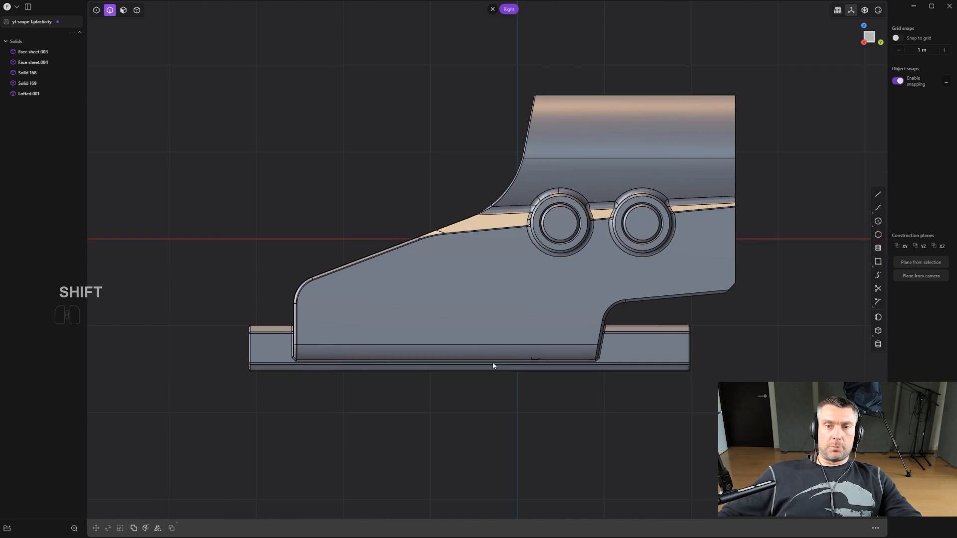
{"action": "scroll", "coordinate": [435, 276], "scroll_direction": "up", "scroll_amount": 1}
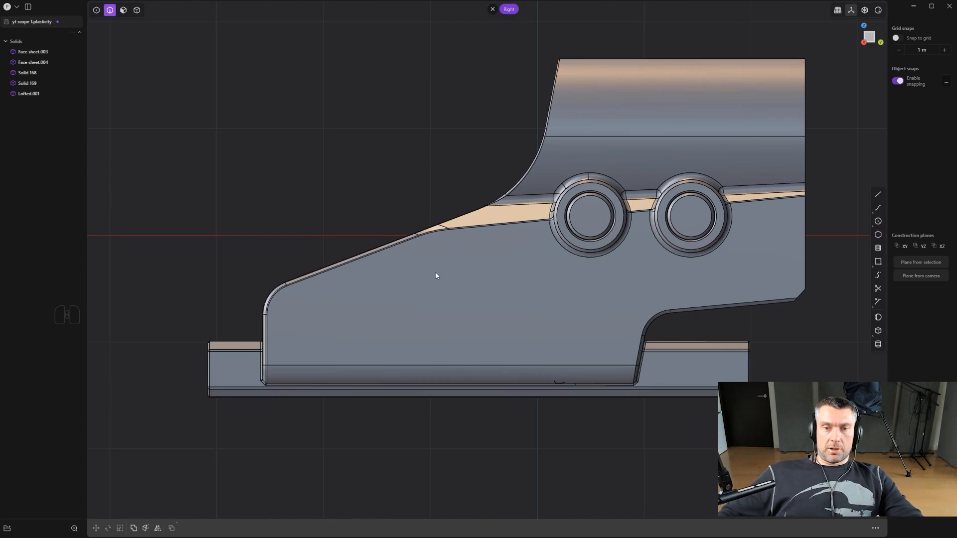
Draw a box about 0.10 m wide, 0.45 m long and 0.17 m deep into the mount's side near its lower front corner.
{"action": "middle_click_drag", "start_coordinate": [501, 278], "coordinate": [490, 277], "text": "shift"}
{"action": "middle_click_drag", "start_coordinate": [275, 372], "coordinate": [352, 371], "text": "shift"}
{"action": "scroll", "coordinate": [352, 371], "scroll_direction": "up", "scroll_amount": 1}
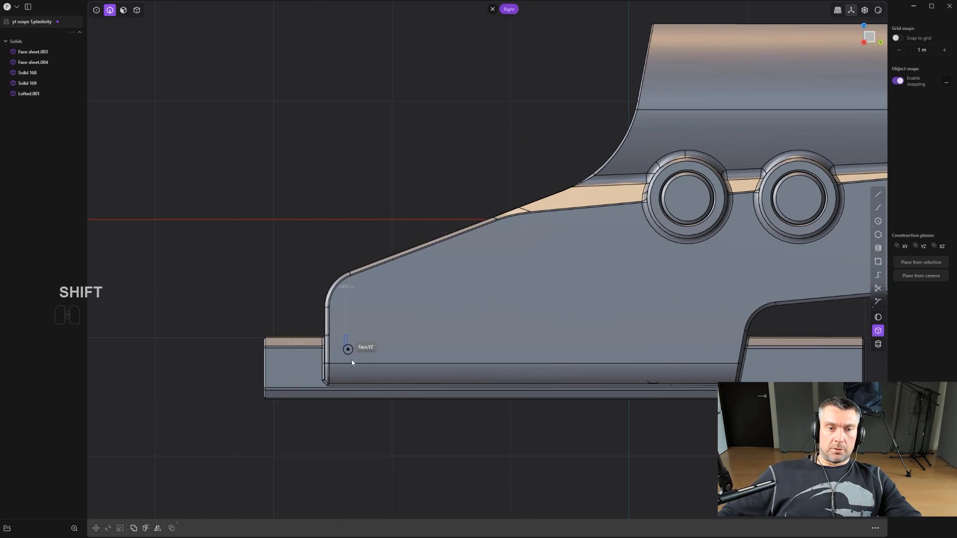
{"action": "left_click", "coordinate": [355, 389]}
{"action": "middle_click_drag", "start_coordinate": [357, 391], "coordinate": [421, 402]}
{"action": "left_click_drag", "start_coordinate": [394, 394], "coordinate": [400, 393]}
{"action": "left_click_drag", "start_coordinate": [434, 421], "coordinate": [345, 379]}
{"action": "scroll", "coordinate": [357, 379], "scroll_direction": "up", "scroll_amount": 2}
{"action": "middle_click_drag", "start_coordinate": [369, 383], "coordinate": [355, 344]}
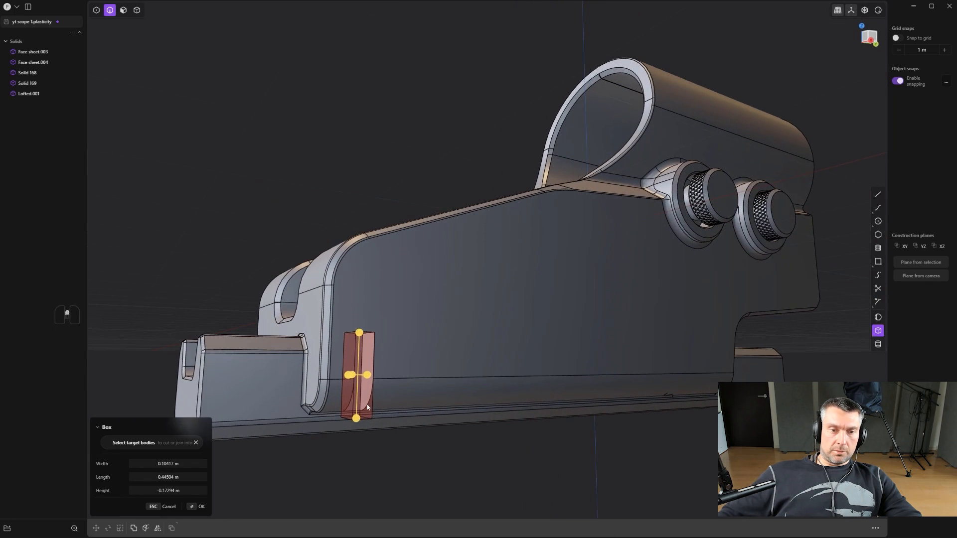
Resize the box to about 0.06 m wide and 0.31 m long and create it as a separate solid.
{"action": "left_click_drag", "start_coordinate": [356, 419], "coordinate": [357, 418]}
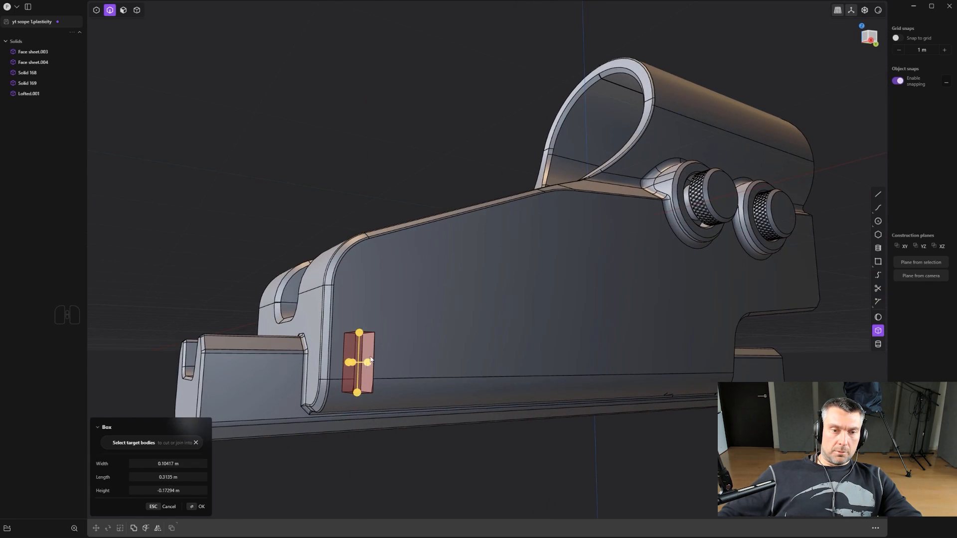
{"action": "left_click_drag", "start_coordinate": [369, 362], "coordinate": [378, 361]}
{"action": "middle_click_drag", "start_coordinate": [356, 340], "coordinate": [375, 362]}
{"action": "left_click_drag", "start_coordinate": [377, 363], "coordinate": [359, 363]}
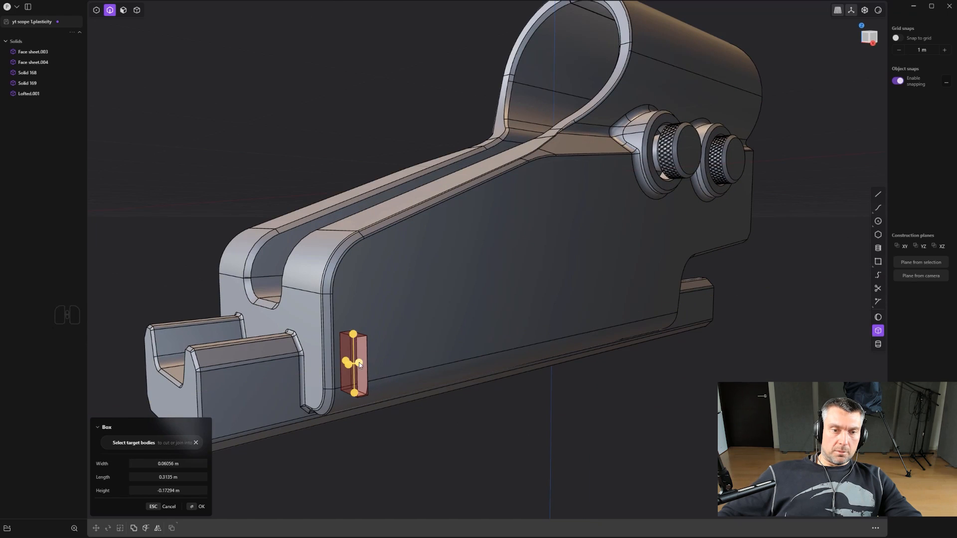
{"action": "mouse_move", "coordinate": [359, 363]}
{"action": "middle_mouse_down"}
{"action": "mouse_move", "coordinate": [409, 351]}
{"action": "mouse_move", "coordinate": [373, 372]}
{"action": "middle_mouse_up"}
{"action": "key", "text": "Return"}
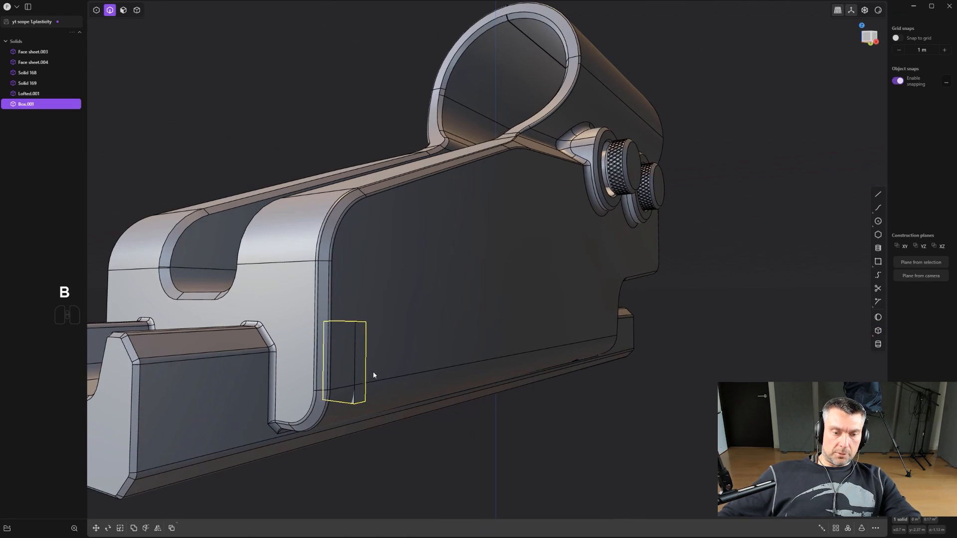
Move the box outward along the X axis so it protrudes from the mount's side face.
{"action": "key", "text": "g"}
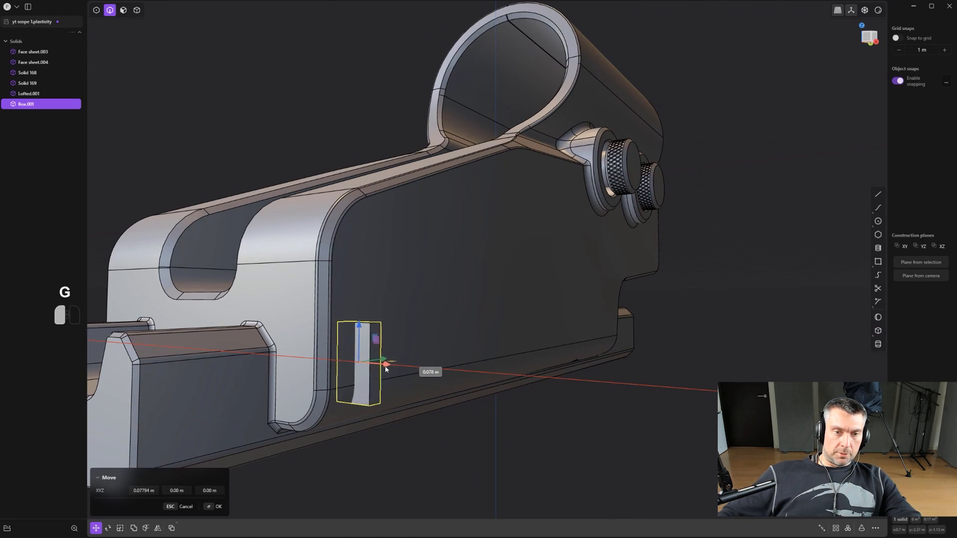
{"action": "left_click", "coordinate": [430, 372]}
{"action": "left_click", "coordinate": [442, 479]}
{"action": "middle_click_drag", "start_coordinate": [425, 455], "coordinate": [366, 328]}
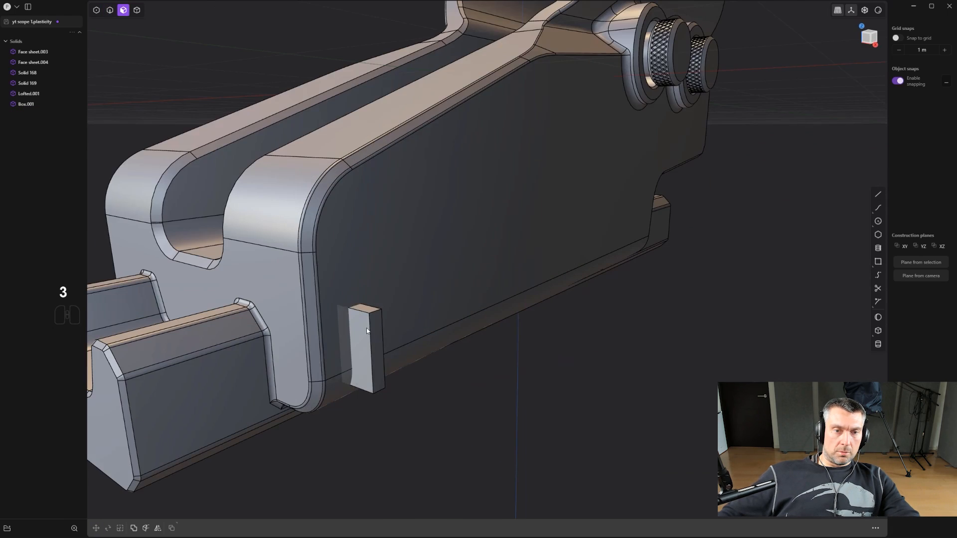
Offset the box's top face down by about 0.125 m.
{"action": "left_click", "coordinate": [366, 309]}
{"action": "left_click_drag", "start_coordinate": [372, 285], "coordinate": [373, 301]}
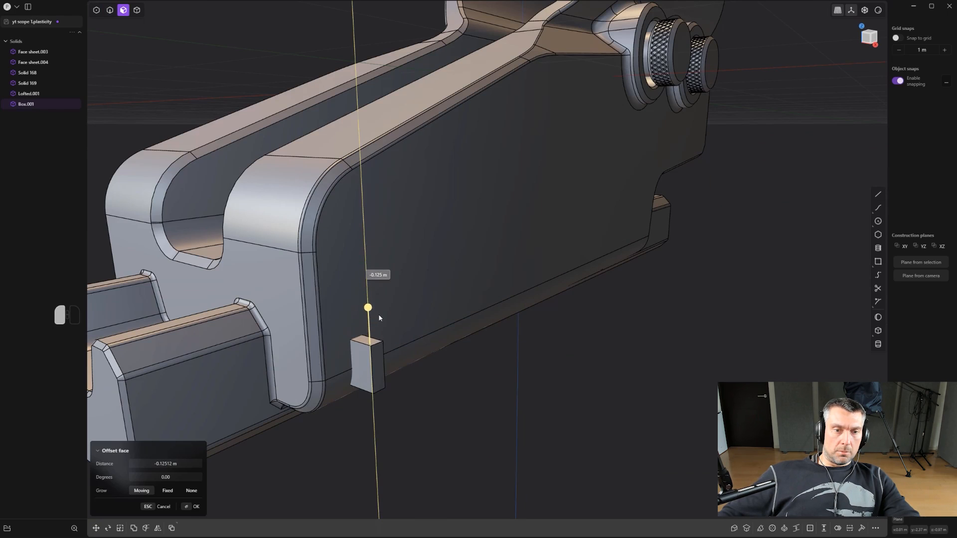
{"action": "left_click", "coordinate": [379, 318]}
{"action": "middle_click_drag", "start_coordinate": [448, 391], "coordinate": [493, 457]}
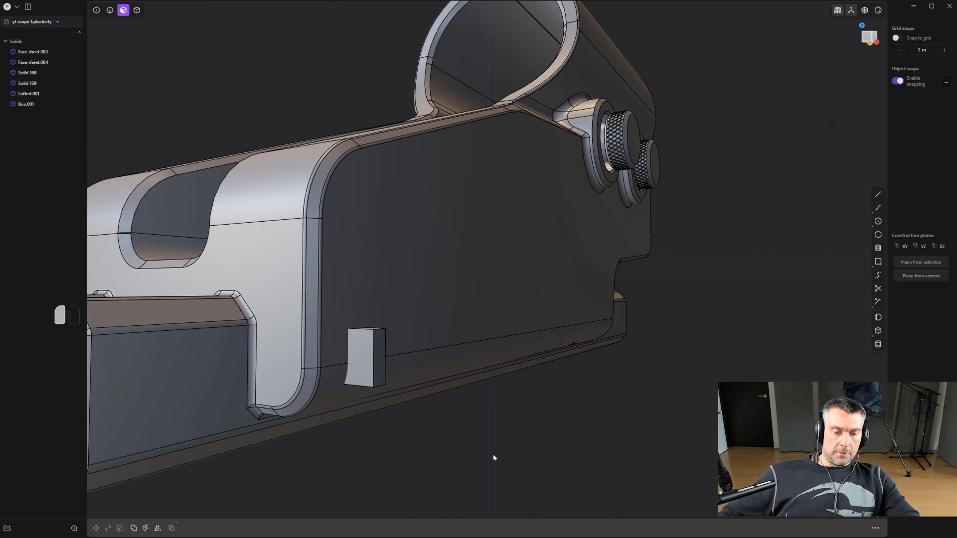
Subtract the box from the mount body to cut a narrow vertical slot near the lower front corner.
{"action": "key", "text": "4"}
{"action": "left_click", "coordinate": [395, 342]}
{"action": "key", "text": "q"}
{"action": "left_click", "coordinate": [374, 347]}
{"action": "right_click", "coordinate": [376, 352]}
{"action": "scroll", "coordinate": [376, 353], "scroll_direction": "up", "scroll_amount": 1}
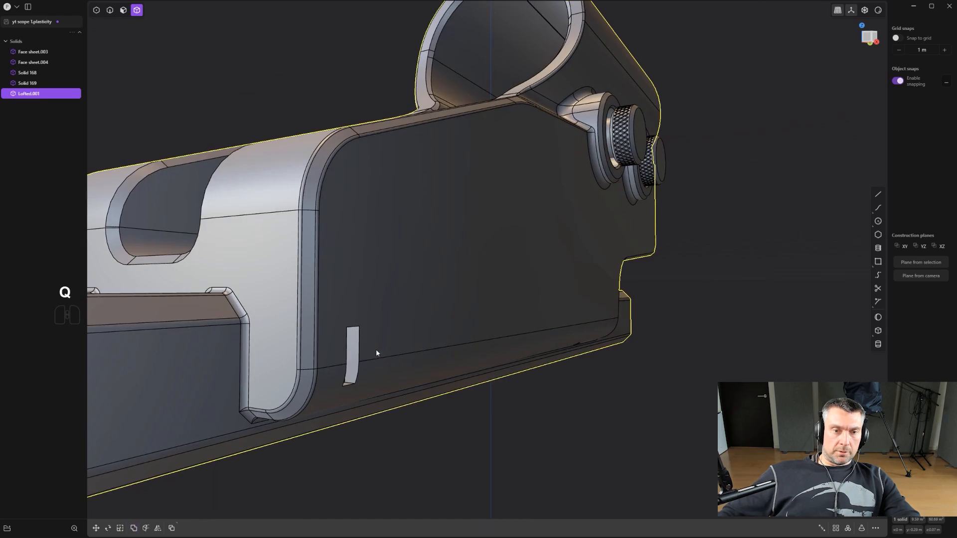
{"action": "key", "text": "2"}
{"action": "middle_click_drag", "start_coordinate": [376, 352], "coordinate": [339, 333]}
{"action": "scroll", "coordinate": [344, 349], "scroll_direction": "up", "scroll_amount": 2}
{"action": "middle_click_drag", "start_coordinate": [353, 380], "coordinate": [337, 392]}
{"action": "left_click", "coordinate": [341, 393]}
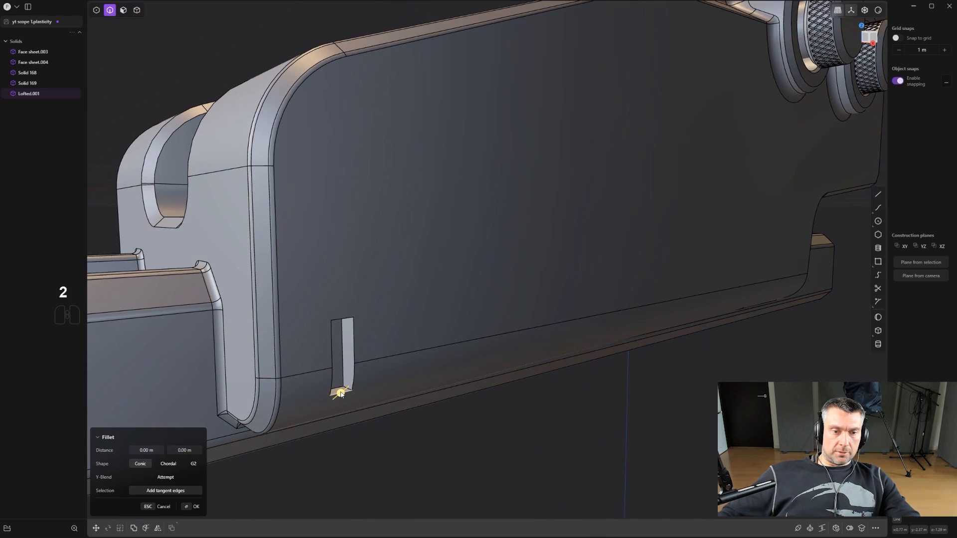
{"action": "right_click", "coordinate": [338, 391]}
Try to offset the slot's bottom face downward by about 0.135 m, and undo the offset.
{"action": "left_click", "coordinate": [338, 391]}
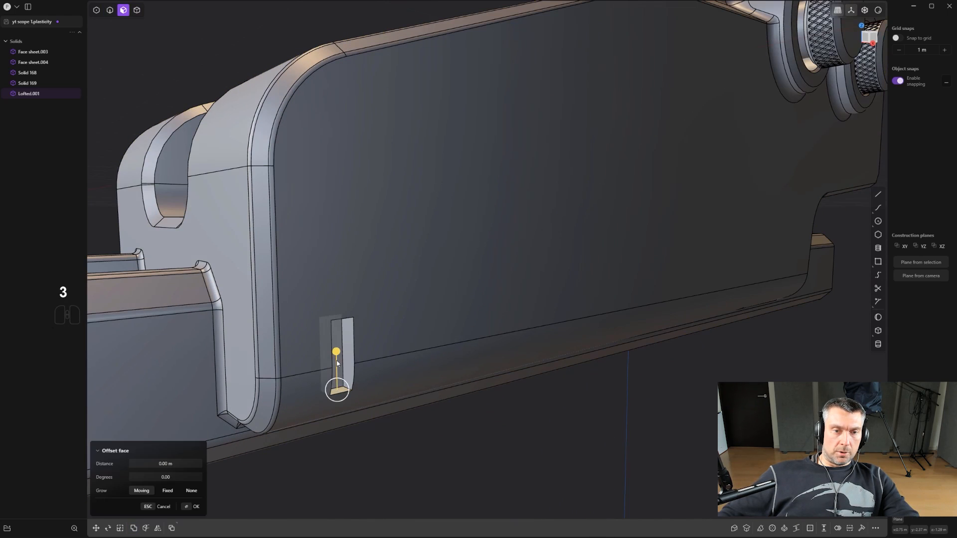
{"action": "left_click_drag", "start_coordinate": [337, 354], "coordinate": [338, 418]}
{"action": "key", "text": "Escape"}
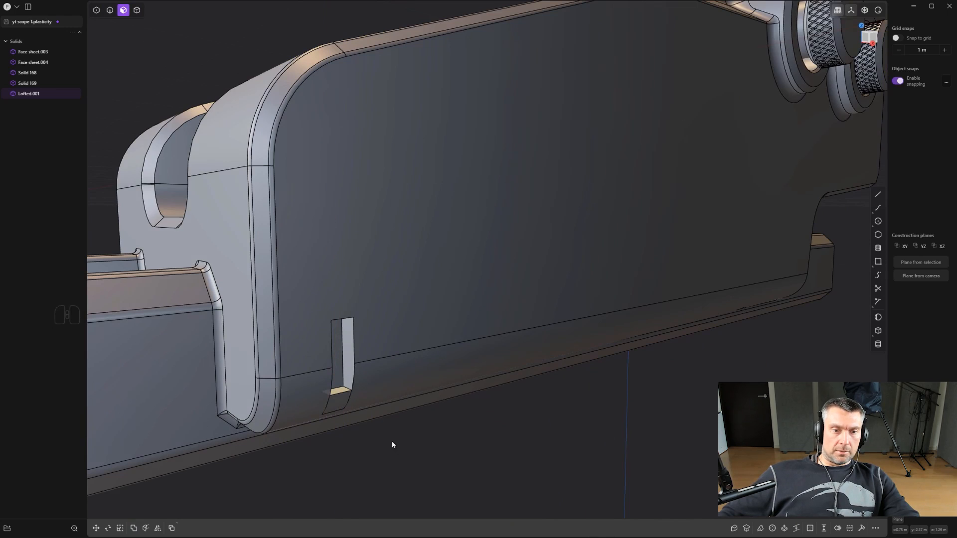
{"action": "left_click", "coordinate": [343, 393]}
{"action": "left_click_drag", "start_coordinate": [341, 358], "coordinate": [343, 411]}
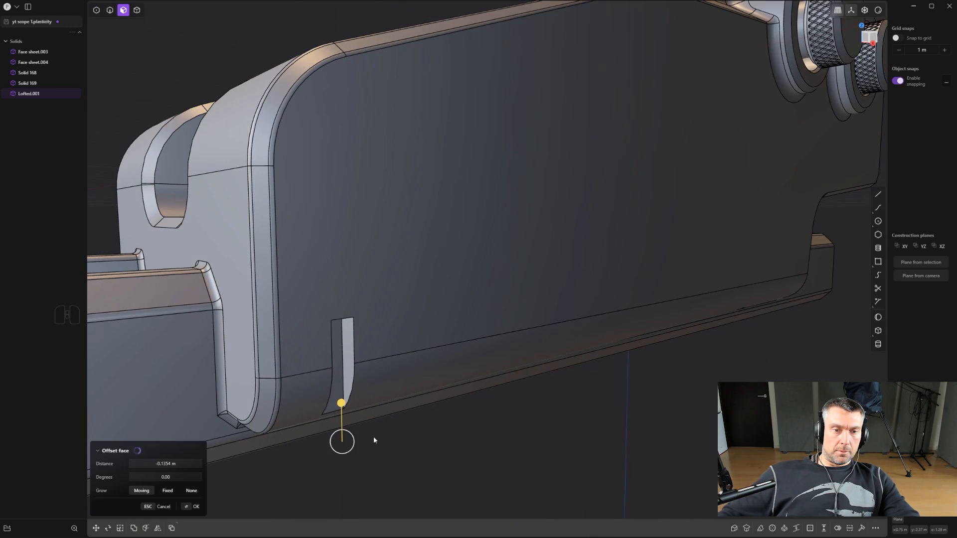
{"action": "key", "text": "ctrl+z"}
{"action": "key", "text": "ctrl+z"}
Offset the slot's bottom face downward until the slot runs out through the mount's curved lower side.
{"action": "left_click_drag", "start_coordinate": [344, 358], "coordinate": [352, 381]}
{"action": "key", "text": "Return"}
{"action": "middle_click_drag", "start_coordinate": [360, 396], "coordinate": [337, 354]}
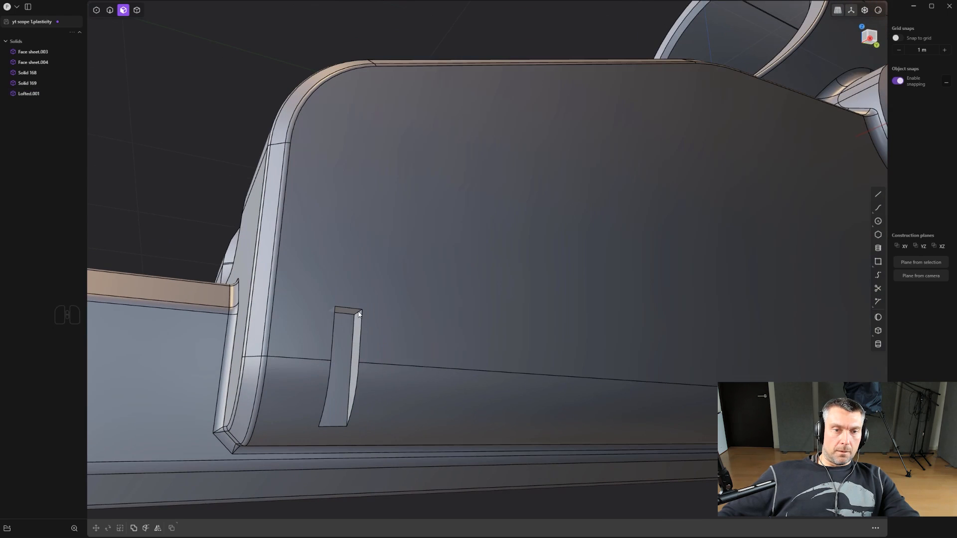
{"action": "key", "text": "2"}
{"action": "left_click", "coordinate": [358, 314]}
{"action": "key", "text": "f"}
{"action": "middle_click_drag", "start_coordinate": [364, 309], "coordinate": [345, 336]}
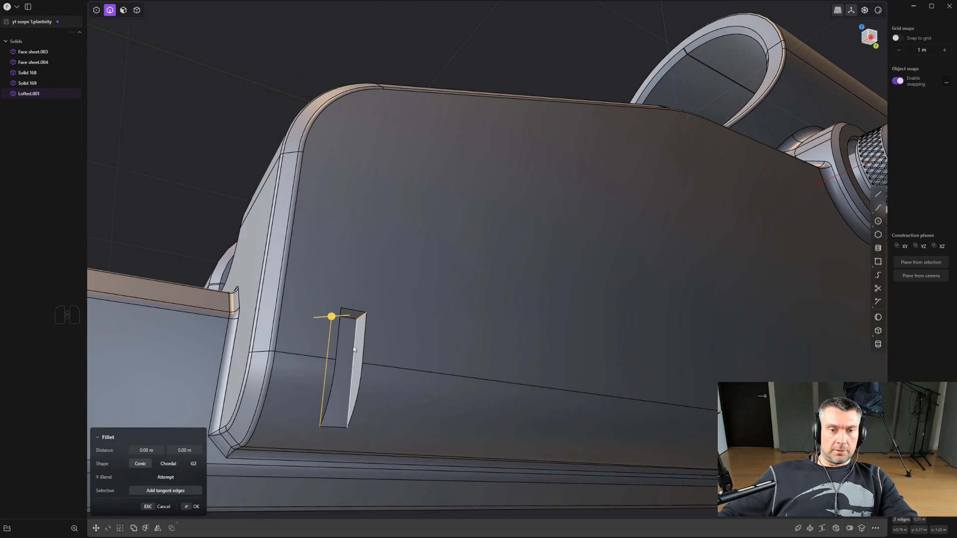
Rotate the slot's inner back face about the midpoint of its bottom edge to tilt the slot floor.
{"action": "key", "text": "3"}
{"action": "left_click", "coordinate": [352, 346]}
{"action": "key", "text": "o"}
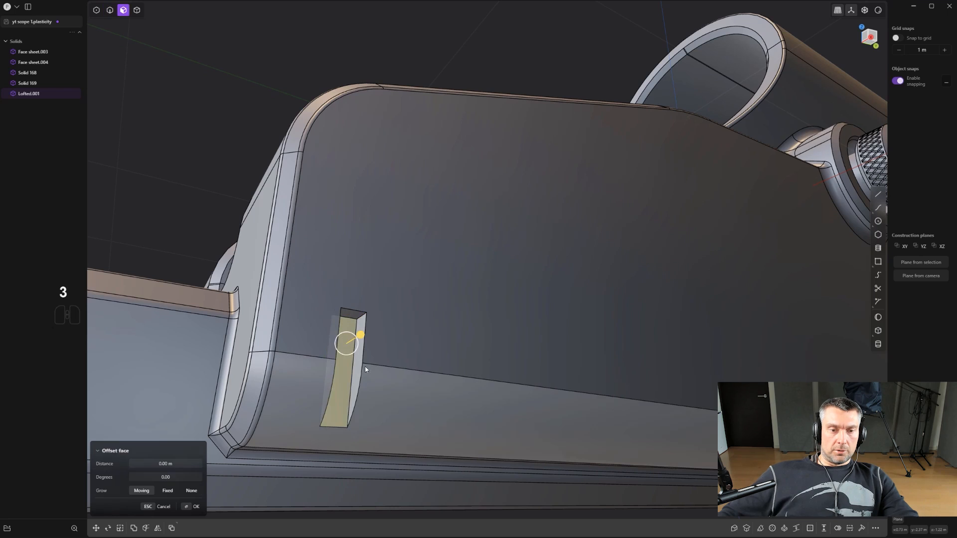
{"action": "key", "text": "r"}
{"action": "key", "text": "v"}
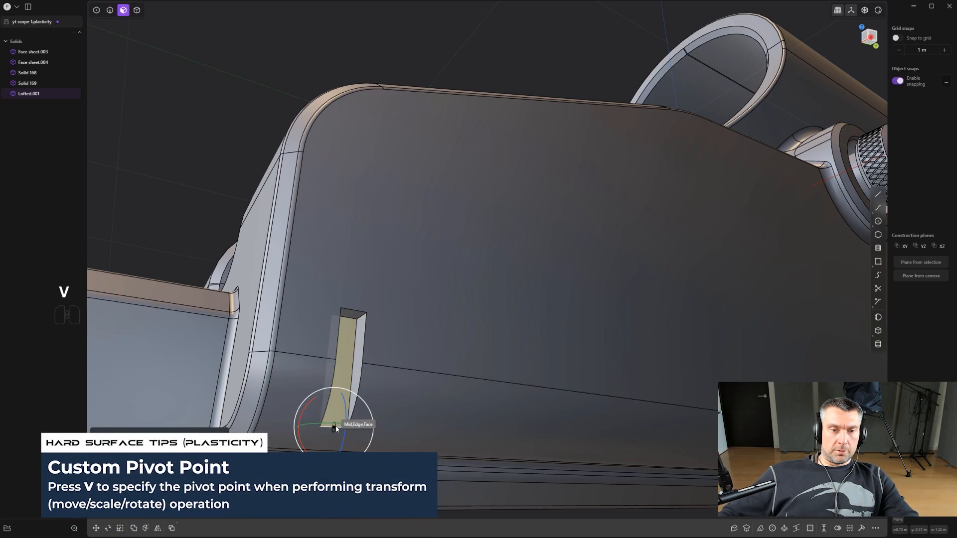
{"action": "left_click_drag", "start_coordinate": [341, 409], "coordinate": [350, 409]}
Fillet the slot's two upper inner corners and bevel the edges around its rim.
{"action": "key", "text": "2"}
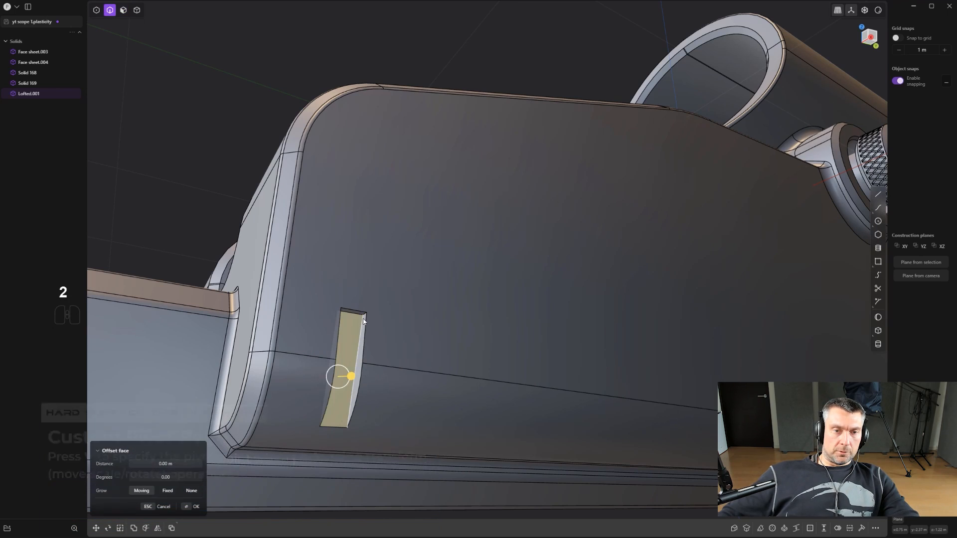
{"action": "left_click", "coordinate": [364, 317]}
{"action": "middle_click_drag", "start_coordinate": [365, 324], "coordinate": [339, 324]}
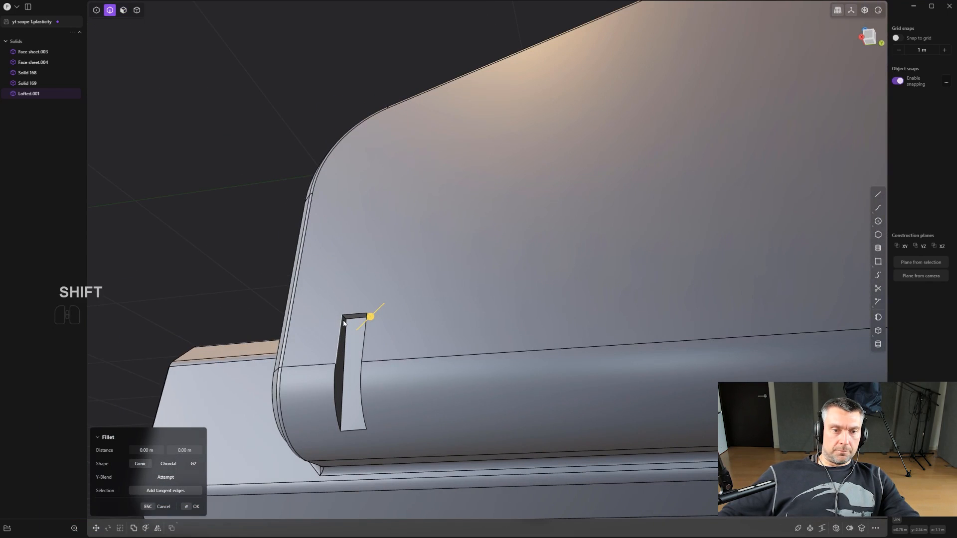
{"action": "left_click", "coordinate": [345, 317], "text": "shift"}
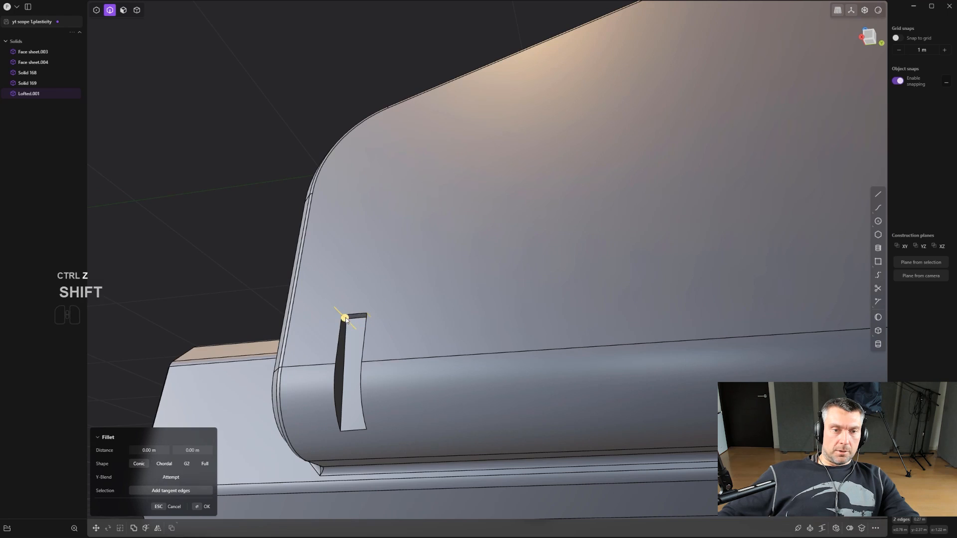
{"action": "left_click_drag", "start_coordinate": [348, 319], "coordinate": [374, 325], "text": "shift"}
{"action": "right_click", "coordinate": [348, 319], "text": "shift"}
{"action": "left_click", "coordinate": [369, 328], "text": "shift"}
{"action": "right_click", "coordinate": [376, 325]}
Try to bevel the slot's bottom edge, hide the edge display, and undo the bevel.
{"action": "scroll", "coordinate": [376, 325], "scroll_direction": "down", "scroll_amount": 2}
{"action": "middle_click_drag", "start_coordinate": [376, 324], "coordinate": [327, 403]}
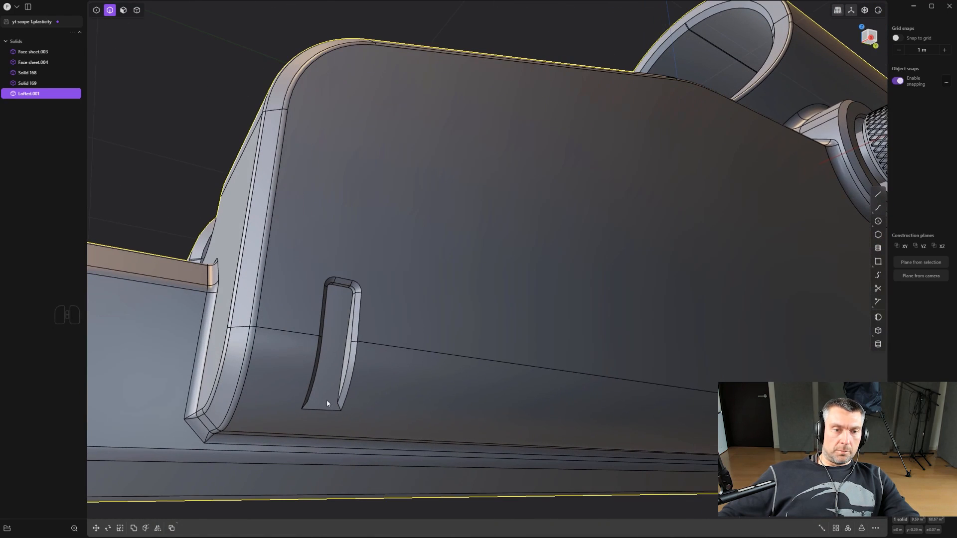
{"action": "left_click", "coordinate": [327, 409], "text": "shift"}
{"action": "left_click_drag", "start_coordinate": [327, 401], "coordinate": [324, 430]}
{"action": "right_click", "coordinate": [329, 424]}
{"action": "middle_click_drag", "start_coordinate": [388, 366], "coordinate": [281, 331], "text": "alt"}
{"action": "scroll", "coordinate": [450, 342], "scroll_direction": "down", "scroll_amount": 4}
{"action": "scroll", "coordinate": [281, 334], "scroll_direction": "down", "scroll_amount": 2}
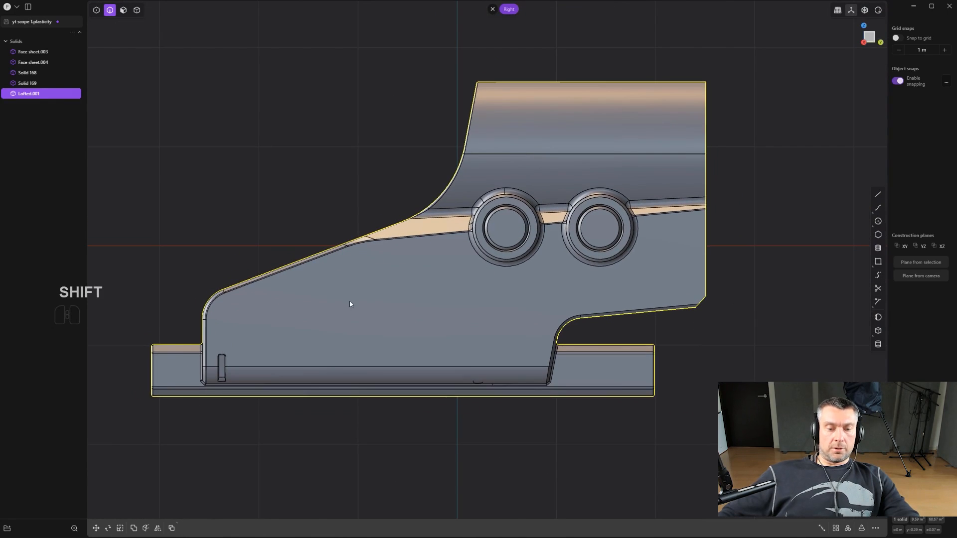
{"action": "key", "text": "ctrl+e"}
{"action": "middle_click_drag", "start_coordinate": [350, 304], "coordinate": [259, 299]}
{"action": "key", "text": "ctrl+z"}
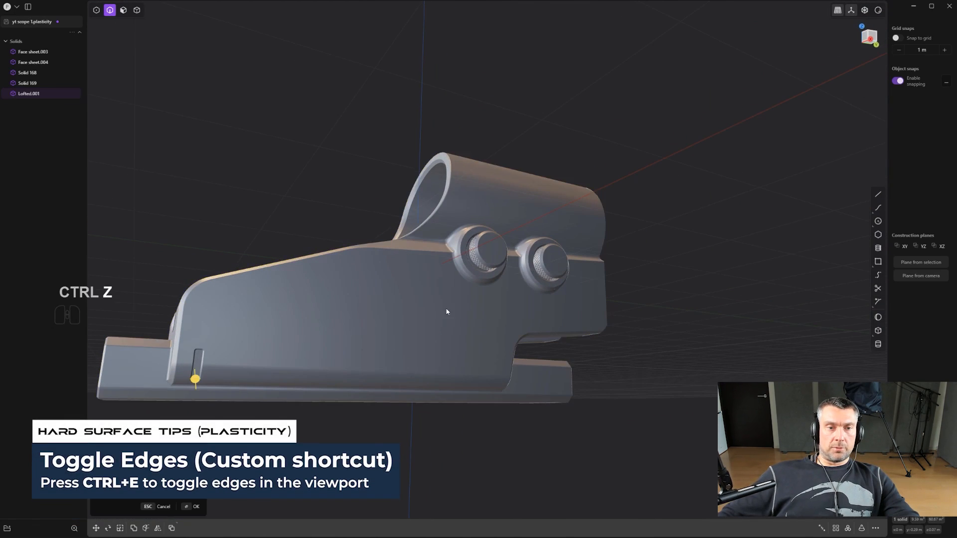
Examine the mount's tube and body from the right side with edges hidden, and show the edges again.
{"action": "mouse_move", "coordinate": [447, 309]}
{"action": "middle_mouse_down", "text": "alt"}
{"action": "mouse_move", "coordinate": [433, 297]}
{"action": "mouse_move", "coordinate": [500, 272]}
{"action": "mouse_move", "coordinate": [440, 323]}
{"action": "middle_mouse_up", "text": "alt"}
{"action": "right_click", "coordinate": [716, 209]}
{"action": "middle_click_drag", "start_coordinate": [716, 209], "coordinate": [580, 312], "text": "shift"}
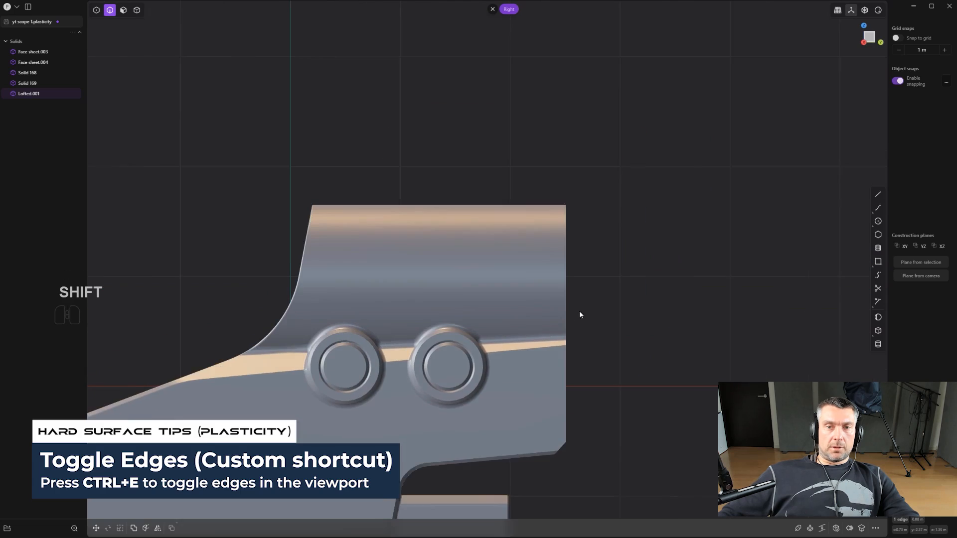
{"action": "scroll", "coordinate": [521, 280], "scroll_direction": "up", "scroll_amount": 4}
{"action": "middle_click_drag", "start_coordinate": [554, 236], "coordinate": [621, 144], "text": "shift"}
{"action": "scroll", "coordinate": [597, 219], "scroll_direction": "up", "scroll_amount": 2}
{"action": "scroll", "coordinate": [600, 174], "scroll_direction": "down", "scroll_amount": 5}
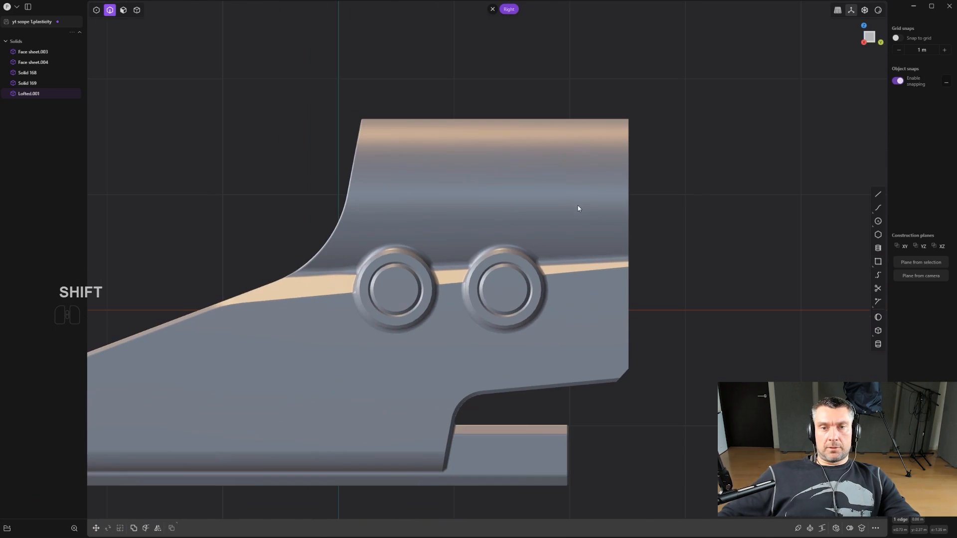
{"action": "scroll", "coordinate": [541, 97], "scroll_direction": "down", "scroll_amount": 2}
{"action": "middle_click_drag", "start_coordinate": [541, 97], "coordinate": [530, 99], "text": "shift"}
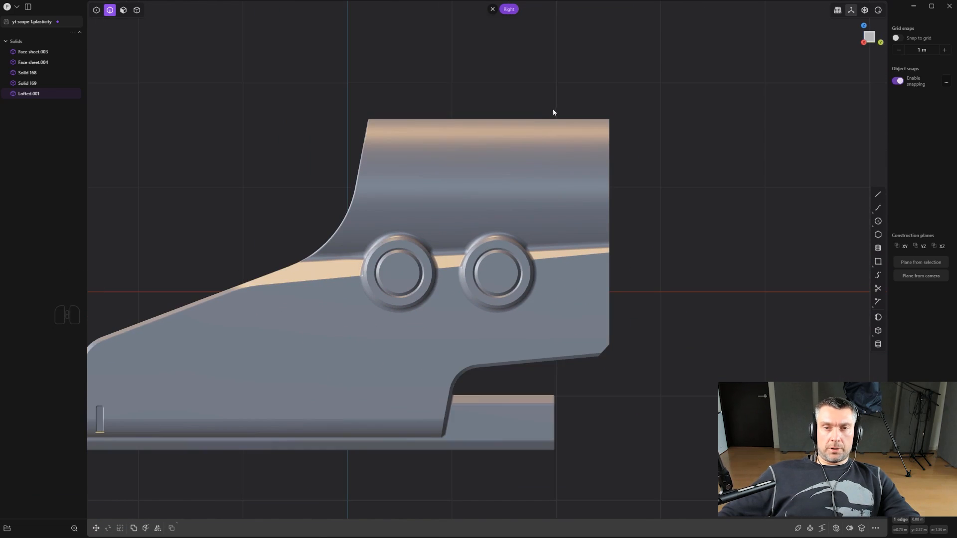
{"action": "middle_click_drag", "start_coordinate": [554, 134], "coordinate": [532, 142], "text": "shift"}
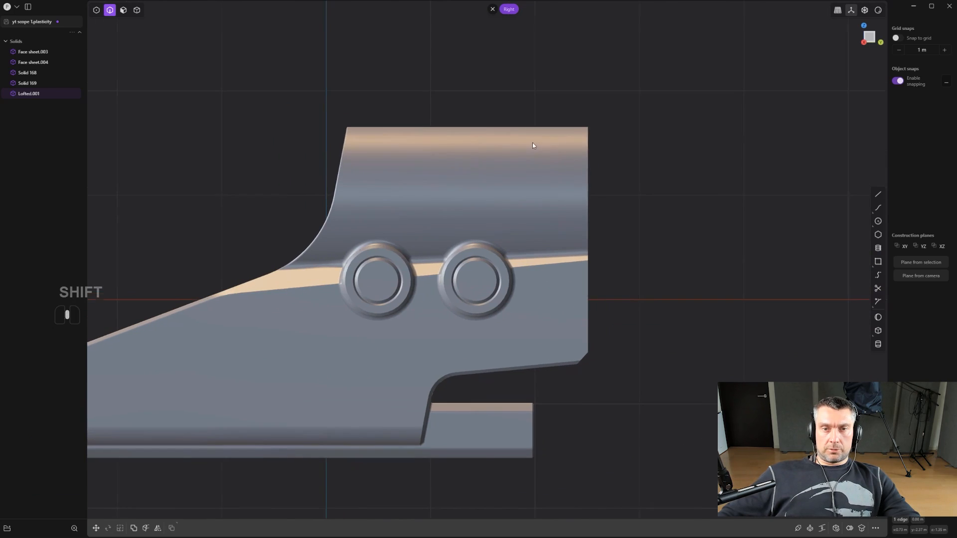
{"action": "scroll", "coordinate": [532, 144], "scroll_direction": "up", "scroll_amount": 1}
{"action": "scroll", "coordinate": [541, 164], "scroll_direction": "down", "scroll_amount": 5}
{"action": "key", "text": "ctrl+e"}
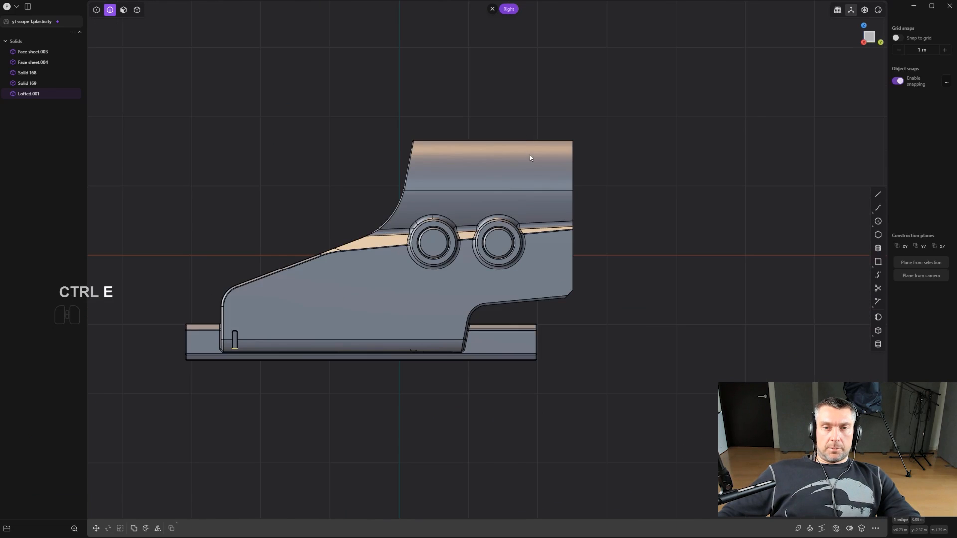
Draw an open polyline in the right view, from above the tube down through a stepped notch and diagonally out past its rear end.
{"action": "scroll", "coordinate": [531, 155], "scroll_direction": "up", "scroll_amount": 2}
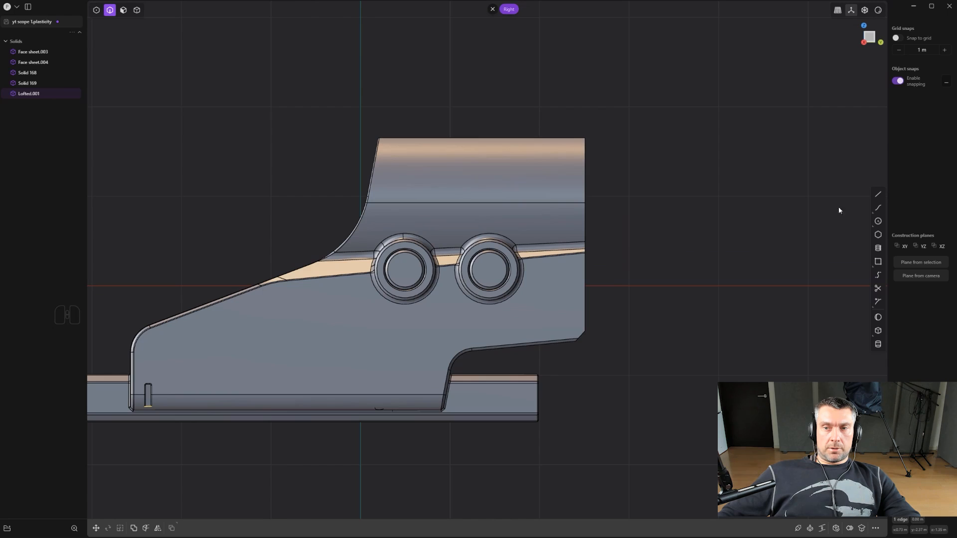
{"action": "left_click", "coordinate": [878, 195]}
{"action": "scroll", "coordinate": [536, 111], "scroll_direction": "up", "scroll_amount": 1}
{"action": "left_click", "coordinate": [518, 95]}
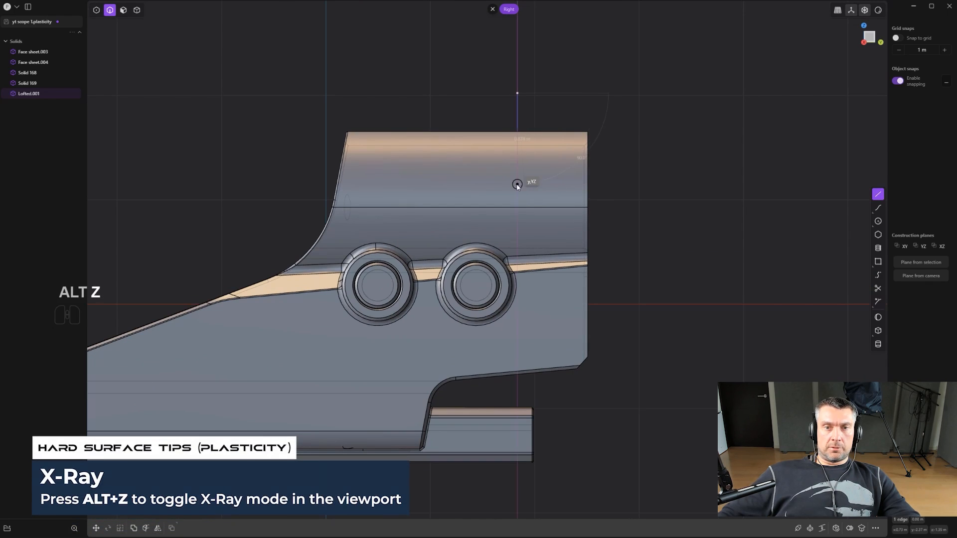
{"action": "left_click", "coordinate": [482, 202]}
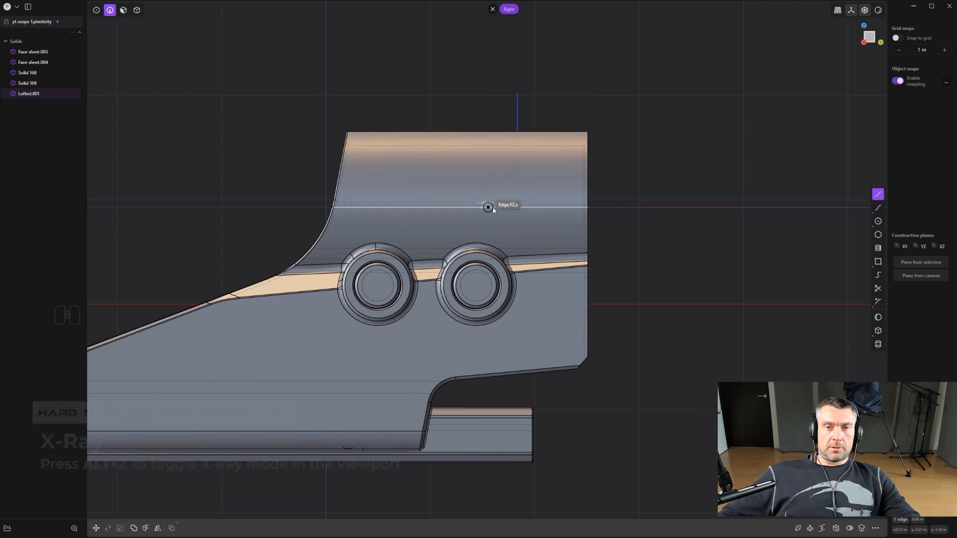
{"action": "left_click", "coordinate": [708, 271]}
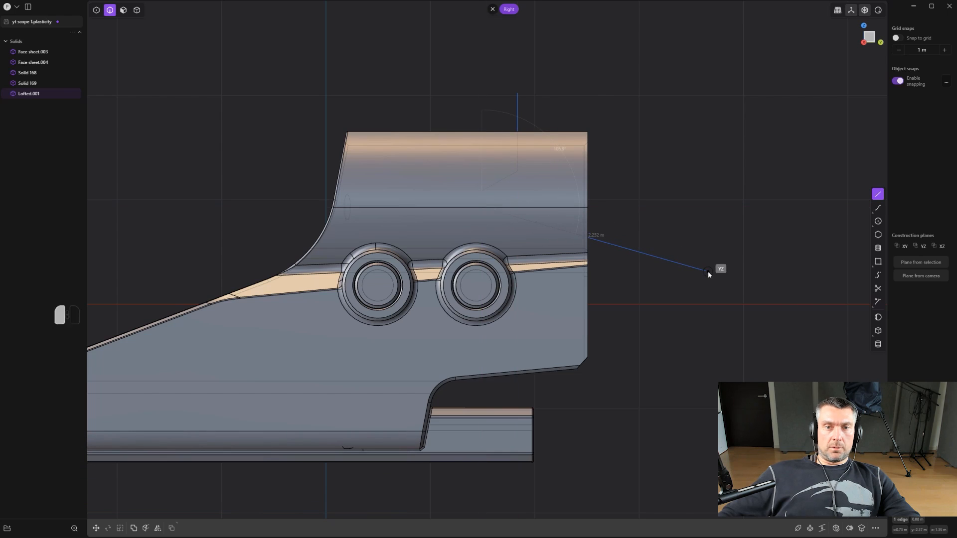
{"action": "right_click", "coordinate": [707, 271]}
Move the polyline closer to the tube's rear end.
{"action": "scroll", "coordinate": [673, 251], "scroll_direction": "up", "scroll_amount": 4}
{"action": "middle_click_drag", "start_coordinate": [594, 209], "coordinate": [639, 238], "text": "shift"}
{"action": "scroll", "coordinate": [638, 237], "scroll_direction": "down", "scroll_amount": 1}
{"action": "key", "text": "g"}
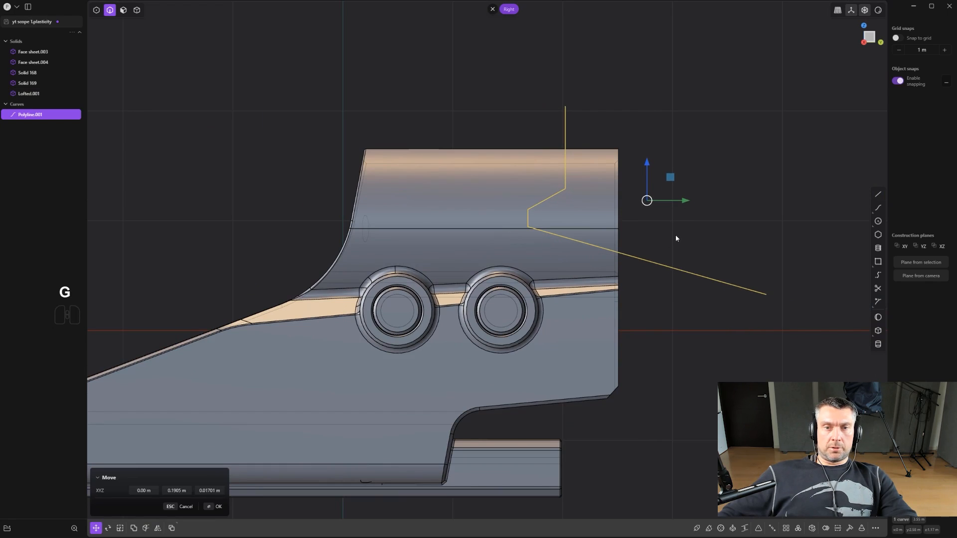
{"action": "left_click", "coordinate": [704, 242]}
Fillet the polyline's three inner corner points.
{"action": "scroll", "coordinate": [626, 220], "scroll_direction": "up", "scroll_amount": 2}
{"action": "key", "text": "1"}
{"action": "scroll", "coordinate": [534, 174], "scroll_direction": "up", "scroll_amount": 1}
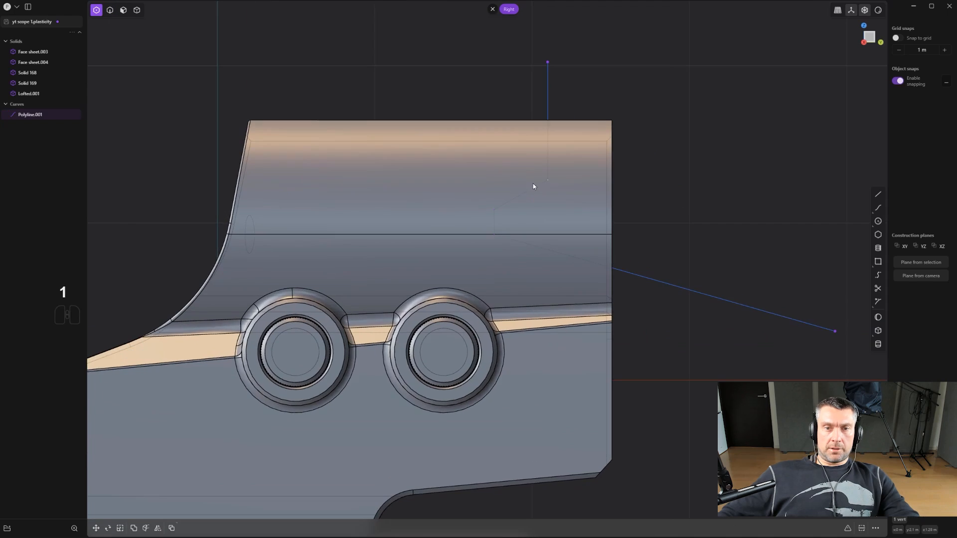
{"action": "scroll", "coordinate": [506, 251], "scroll_direction": "up", "scroll_amount": 1}
{"action": "key", "text": "b"}
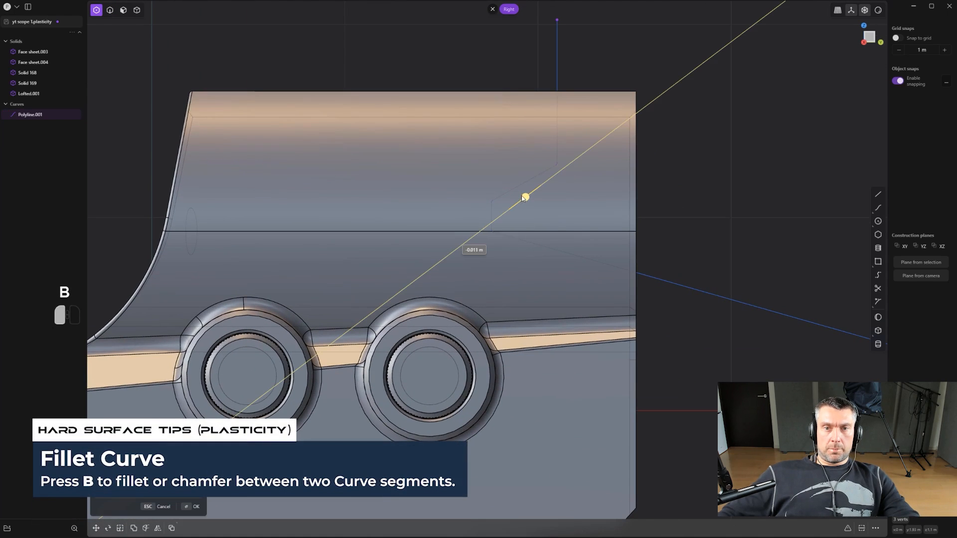
{"action": "left_click_drag", "start_coordinate": [540, 234], "coordinate": [544, 243]}
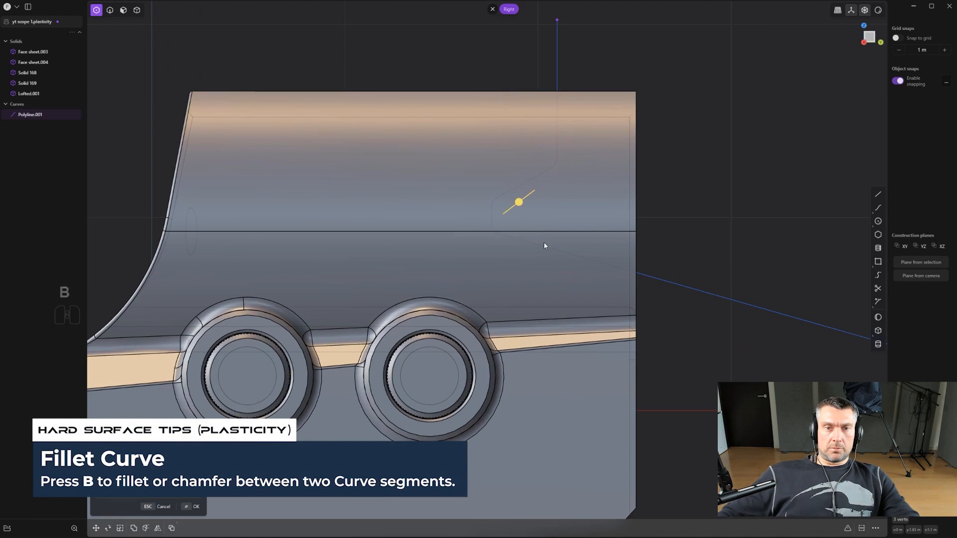
{"action": "right_click", "coordinate": [544, 242]}
Cut the mount body with the polyline to split off the tube's rear end piece, and delete the polyline.
{"action": "scroll", "coordinate": [545, 242], "scroll_direction": "down", "scroll_amount": 3}
{"action": "key", "text": "c"}
{"action": "left_click", "coordinate": [582, 215]}
{"action": "left_click", "coordinate": [675, 200]}
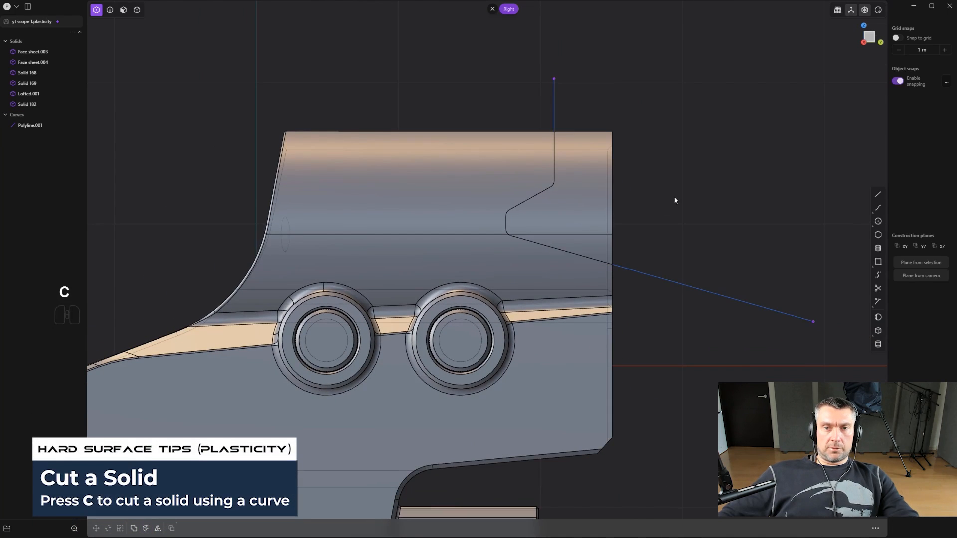
{"action": "left_click", "coordinate": [560, 107]}
{"action": "key", "text": "x"}
Try to offset the outer faces of the tube's rear end piece inward by about 0.012 m.
{"action": "key", "text": "2"}
{"action": "scroll", "coordinate": [560, 112], "scroll_direction": "up", "scroll_amount": 2}
{"action": "middle_click_drag", "start_coordinate": [574, 130], "coordinate": [518, 149]}
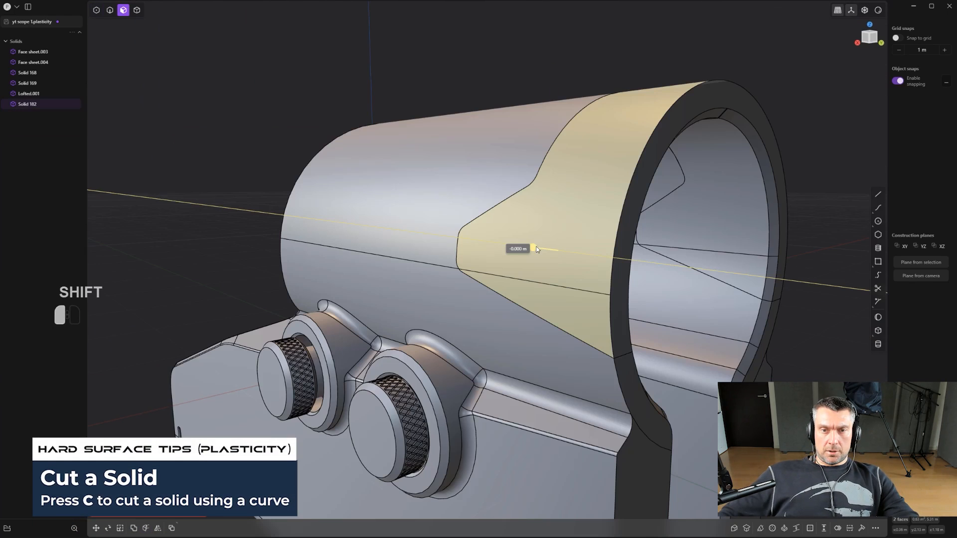
{"action": "left_click_drag", "start_coordinate": [543, 249], "coordinate": [566, 257], "text": "shift"}
{"action": "middle_click_drag", "start_coordinate": [565, 258], "coordinate": [590, 234]}
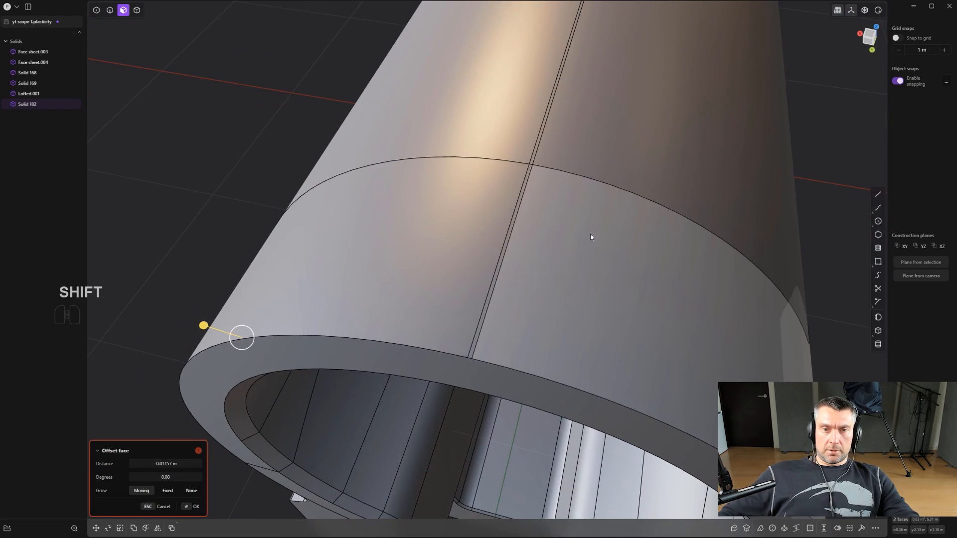
Delete the thin sliver face running along the top of the tube's rear end piece.
{"action": "key", "text": "2"}
{"action": "left_click", "coordinate": [493, 286]}
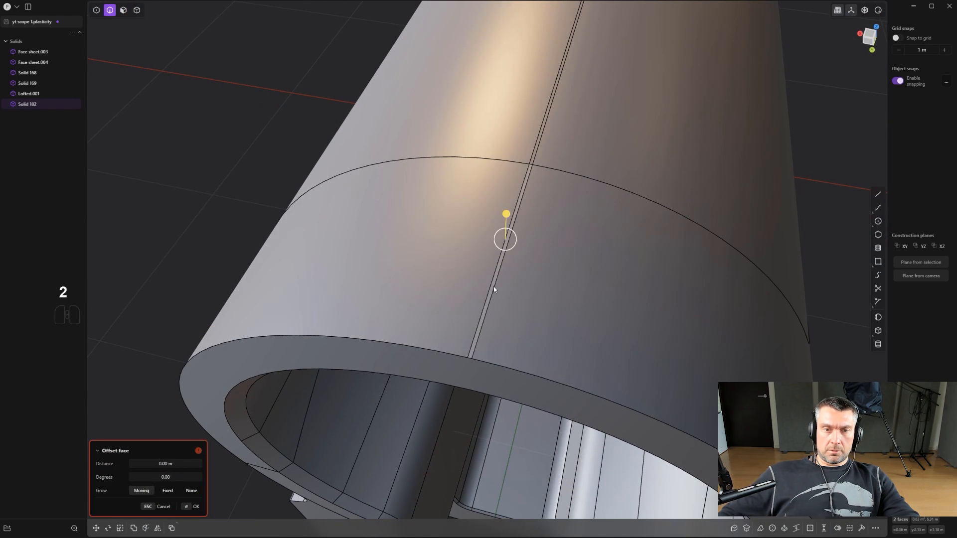
{"action": "key", "text": "x"}
{"action": "scroll", "coordinate": [453, 315], "scroll_direction": "up", "scroll_amount": 5}
{"action": "scroll", "coordinate": [469, 305], "scroll_direction": "down", "scroll_amount": 5}
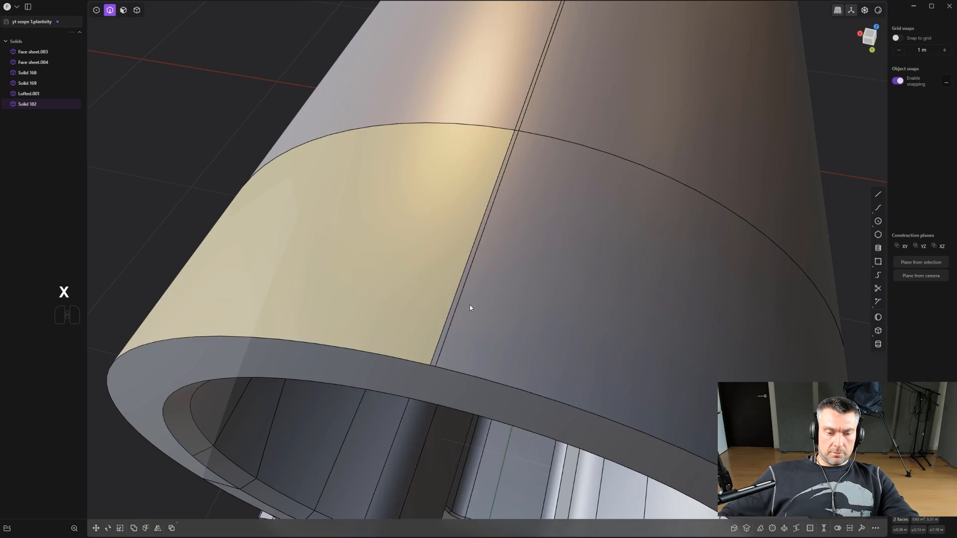
{"action": "key", "text": "3"}
{"action": "left_click", "coordinate": [460, 293]}
{"action": "key", "text": "x"}
Offset the outer faces of the tube's rear end piece inward by about 0.017 m.
{"action": "scroll", "coordinate": [462, 291], "scroll_direction": "down", "scroll_amount": 3}
{"action": "middle_click_drag", "start_coordinate": [462, 301], "coordinate": [528, 267]}
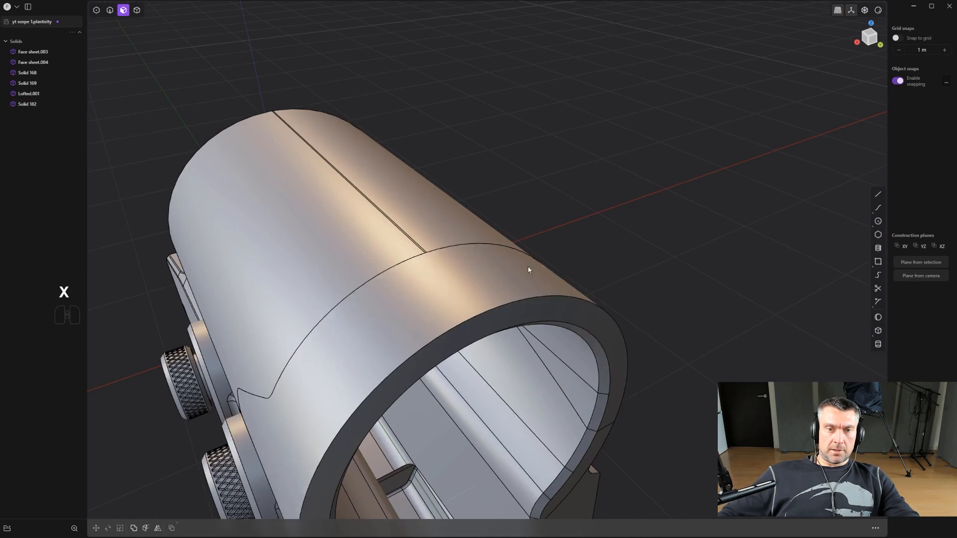
{"action": "left_click", "coordinate": [477, 281]}
{"action": "middle_click_drag", "start_coordinate": [430, 321], "coordinate": [429, 438]}
{"action": "left_click", "coordinate": [430, 438], "text": "shift"}
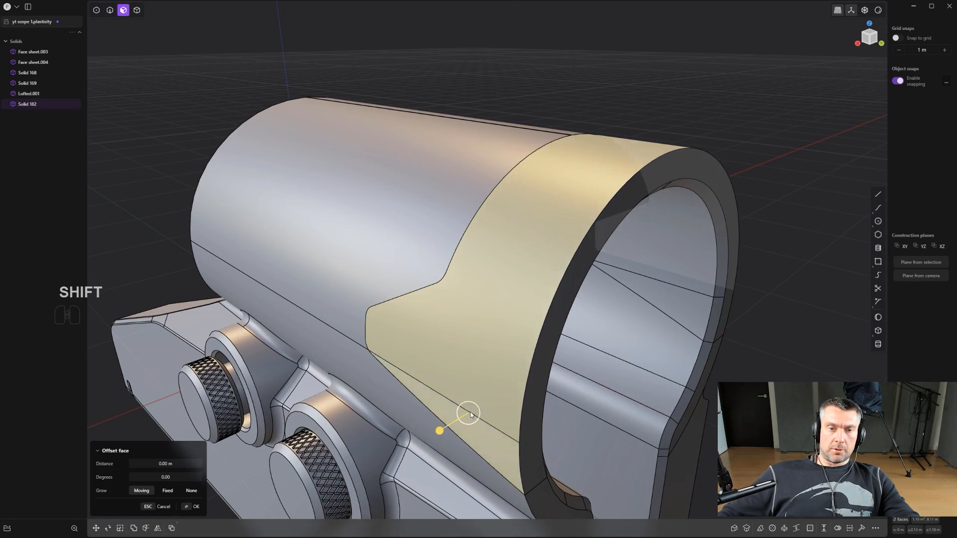
{"action": "left_click_drag", "start_coordinate": [439, 431], "coordinate": [485, 417]}
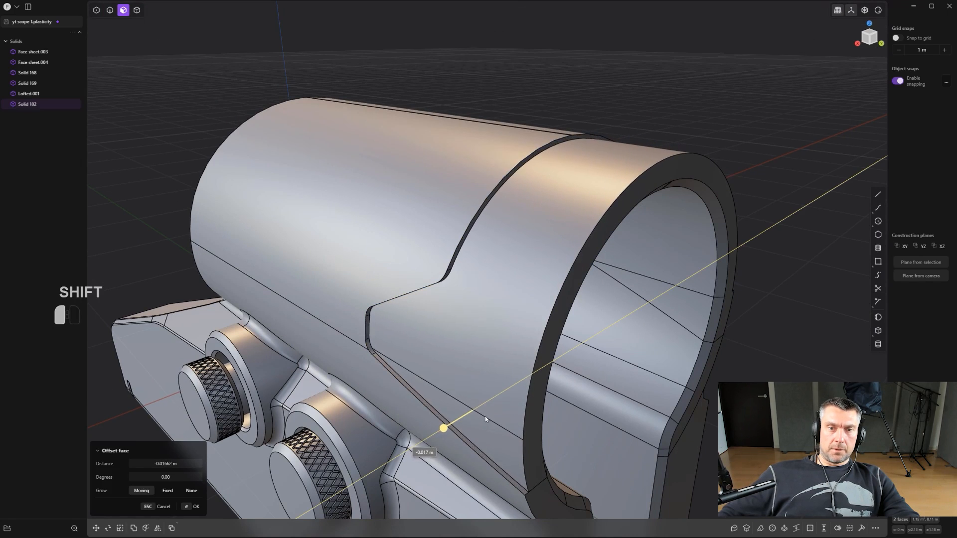
{"action": "scroll", "coordinate": [528, 306], "scroll_direction": "down", "scroll_amount": 2}
{"action": "middle_click_drag", "start_coordinate": [528, 307], "coordinate": [519, 299]}
{"action": "right_click", "coordinate": [518, 299]}
Try to bevel the diagonal edge at the seam between the tube and its rear piece, and undo the attempt.
{"action": "key", "text": "2"}
{"action": "middle_click_drag", "start_coordinate": [417, 349], "coordinate": [447, 319], "text": "shift"}
{"action": "scroll", "coordinate": [448, 319], "scroll_direction": "up", "scroll_amount": 2}
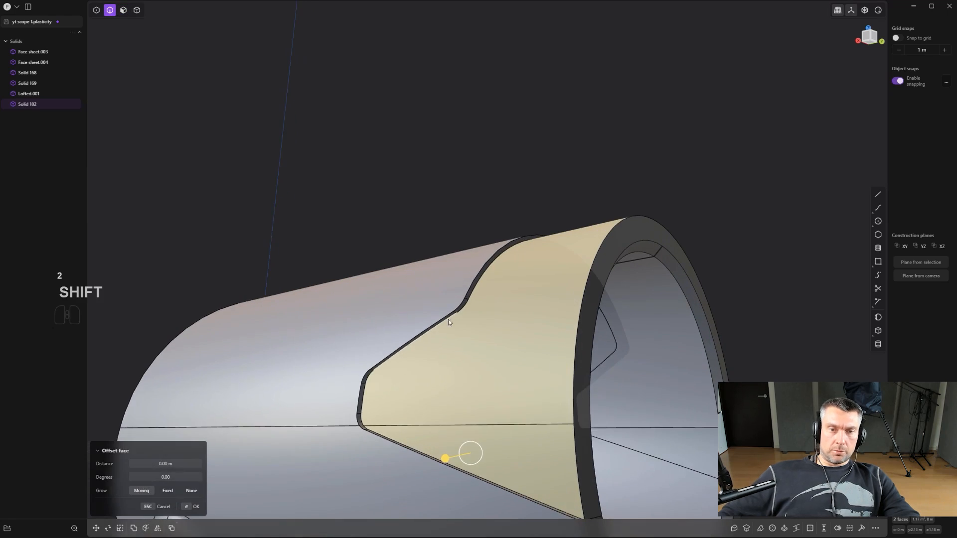
{"action": "left_click", "coordinate": [440, 327]}
{"action": "scroll", "coordinate": [440, 327], "scroll_direction": "up", "scroll_amount": 1}
{"action": "left_click_drag", "start_coordinate": [440, 327], "coordinate": [461, 380], "text": "shift"}
{"action": "key", "text": "ctrl+z"}
Chamfer the tube's outer edge along the seam with the rear piece by about 0.008 m.
{"action": "middle_click_drag", "start_coordinate": [461, 380], "coordinate": [491, 292]}
{"action": "key", "text": "2"}
{"action": "left_click", "coordinate": [494, 291]}
{"action": "left_click_drag", "start_coordinate": [495, 289], "coordinate": [493, 291], "text": "shift"}
{"action": "middle_click_drag", "start_coordinate": [494, 289], "coordinate": [574, 284]}
{"action": "scroll", "coordinate": [562, 290], "scroll_direction": "up", "scroll_amount": 1}
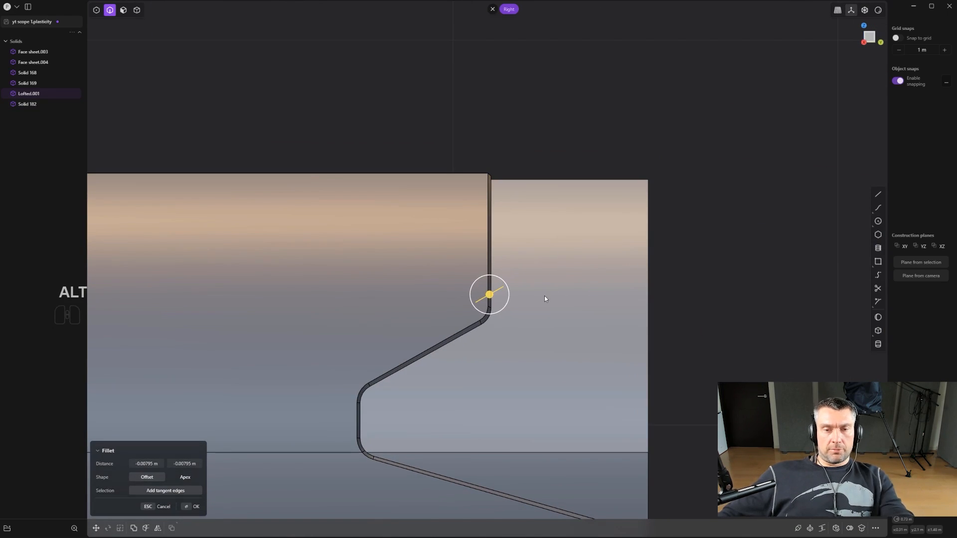
{"action": "scroll", "coordinate": [517, 313], "scroll_direction": "up", "scroll_amount": 1}
Fillet the outer edge of the tube's rear piece along the seam by about 0.0046 m.
{"action": "left_click", "coordinate": [423, 357]}
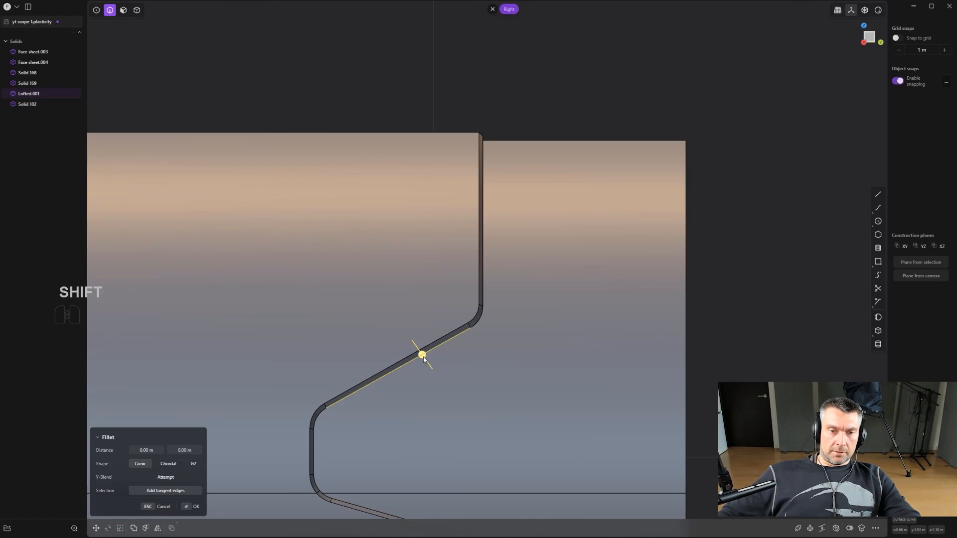
{"action": "left_click_drag", "start_coordinate": [423, 357], "coordinate": [420, 353], "text": "shift"}
{"action": "key", "text": "ctrl+z"}
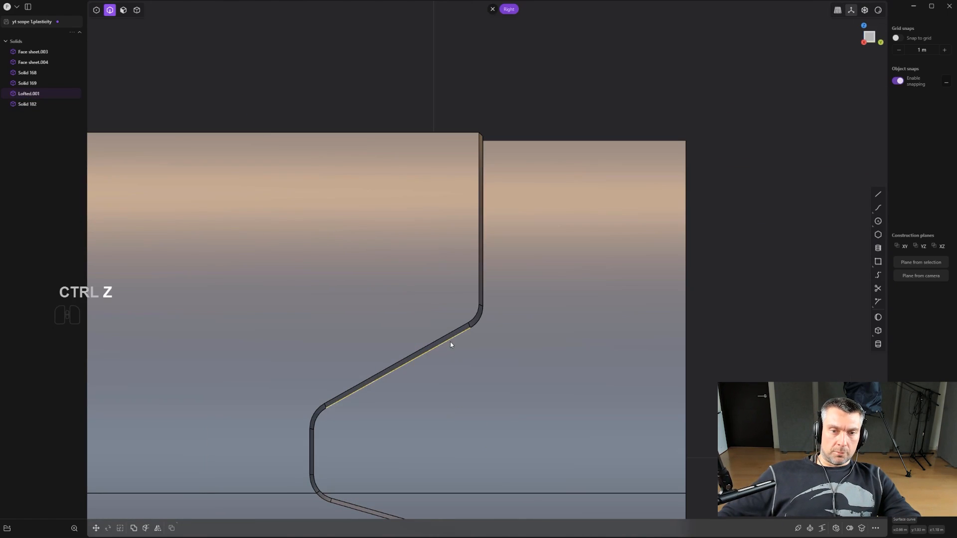
{"action": "scroll", "coordinate": [491, 319], "scroll_direction": "up", "scroll_amount": 5}
{"action": "middle_click_drag", "start_coordinate": [488, 321], "coordinate": [482, 324]}
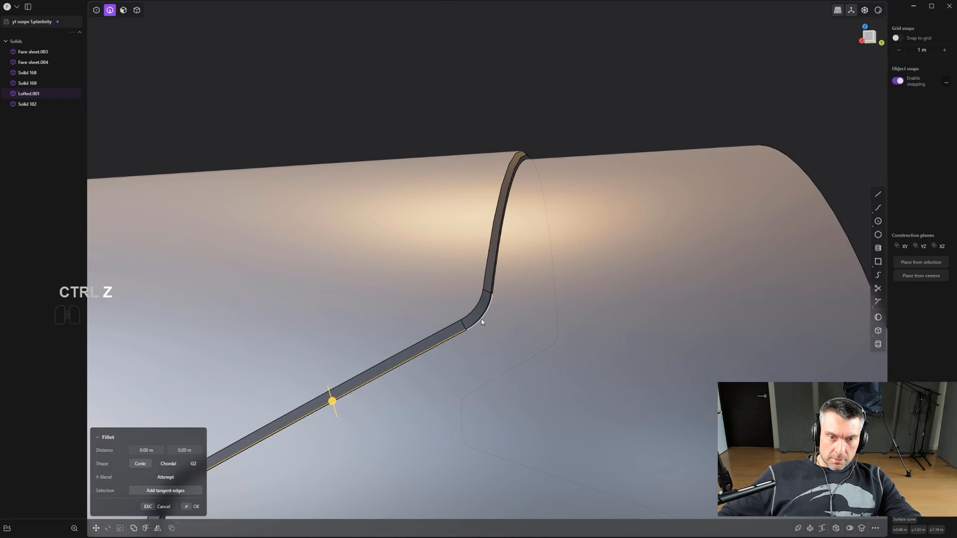
{"action": "left_click_drag", "start_coordinate": [482, 321], "coordinate": [379, 279], "text": "shift"}
{"action": "middle_click_drag", "start_coordinate": [361, 280], "coordinate": [723, 299], "text": "alt"}
{"action": "scroll", "coordinate": [721, 298], "scroll_direction": "down", "scroll_amount": 2}
{"action": "key", "text": "ctrl+e"}
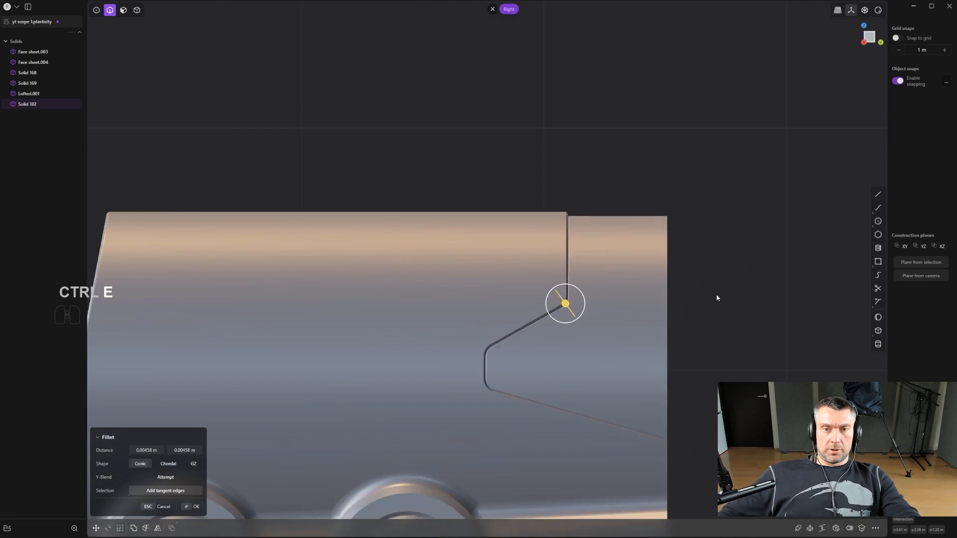
{"action": "scroll", "coordinate": [718, 297], "scroll_direction": "down", "scroll_amount": 2}
{"action": "middle_click_drag", "start_coordinate": [653, 307], "coordinate": [587, 261], "text": "shift"}
{"action": "right_click", "coordinate": [587, 261]}
{"action": "scroll", "coordinate": [629, 279], "scroll_direction": "down", "scroll_amount": 2}
{"action": "left_click", "coordinate": [632, 290]}
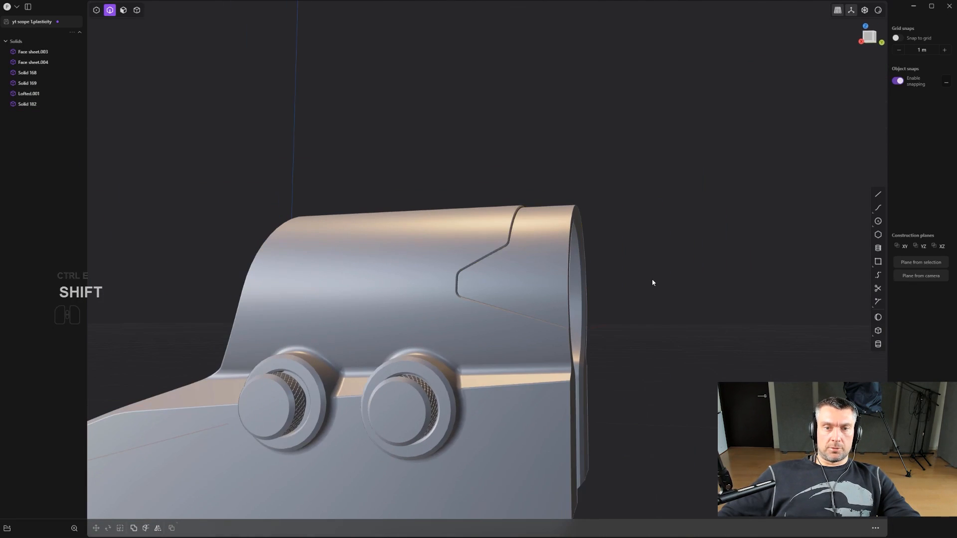
Draw a long, narrow rectangle in the right view, lengthwise across the tube's rear piece and extending past its rear end.
{"action": "middle_click_drag", "start_coordinate": [652, 280], "coordinate": [526, 240]}
{"action": "middle_click_drag", "start_coordinate": [526, 240], "coordinate": [649, 209]}
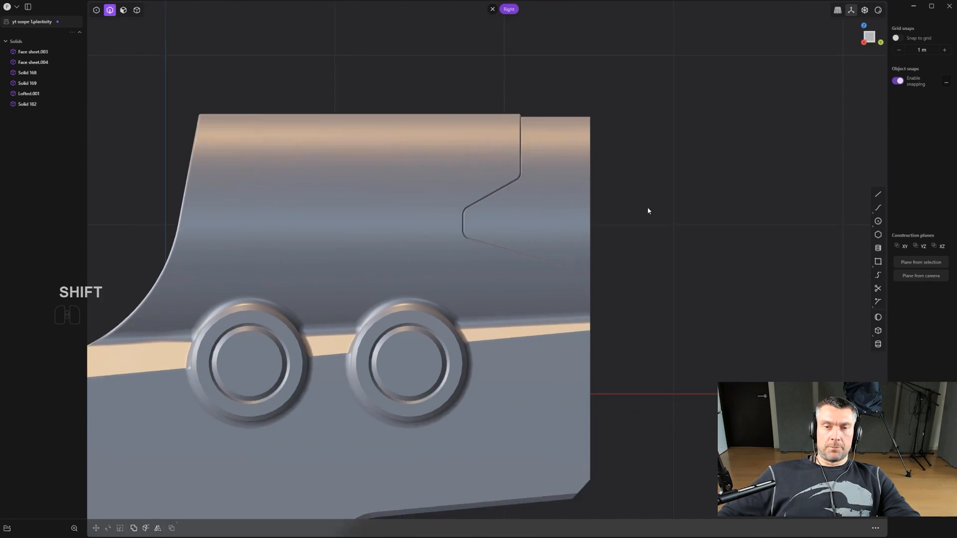
{"action": "scroll", "coordinate": [517, 210], "scroll_direction": "up", "scroll_amount": 2}
{"action": "middle_click_drag", "start_coordinate": [597, 237], "coordinate": [603, 279], "text": "shift"}
{"action": "scroll", "coordinate": [629, 279], "scroll_direction": "up", "scroll_amount": 3}
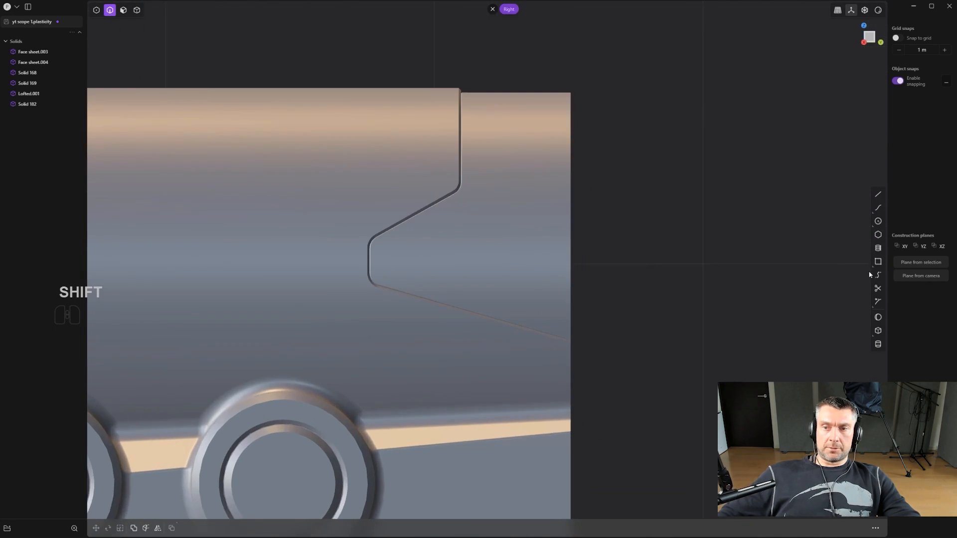
{"action": "left_click", "coordinate": [878, 261]}
{"action": "scroll", "coordinate": [435, 242], "scroll_direction": "up", "scroll_amount": 2}
{"action": "left_click", "coordinate": [387, 241]}
{"action": "left_click", "coordinate": [697, 286]}
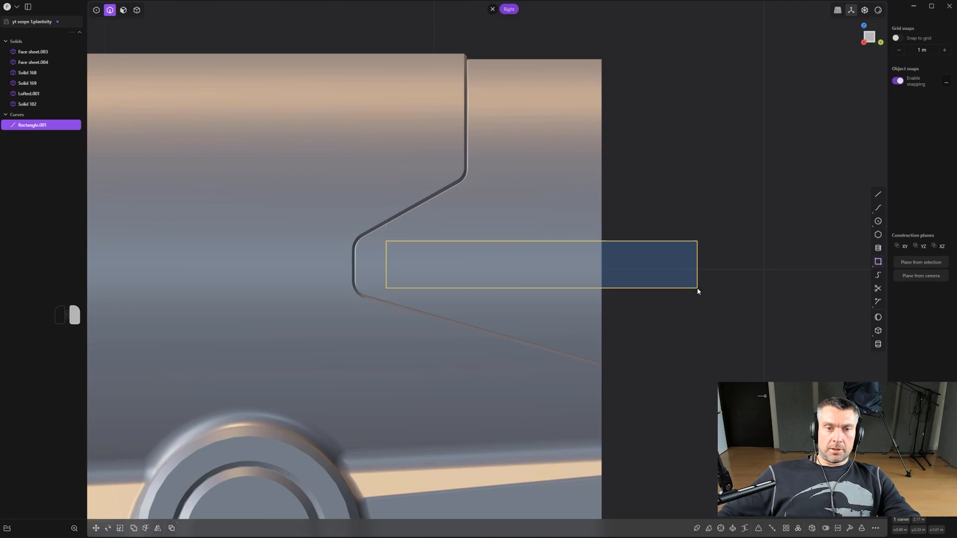
Round the two corners at the rectangle's seam-side end by about 0.028 m.
{"action": "scroll", "coordinate": [594, 282], "scroll_direction": "up", "scroll_amount": 1}
{"action": "left_click_drag", "start_coordinate": [431, 339], "coordinate": [433, 335]}
{"action": "scroll", "coordinate": [435, 333], "scroll_direction": "up", "scroll_amount": 1}
{"action": "key", "text": "b"}
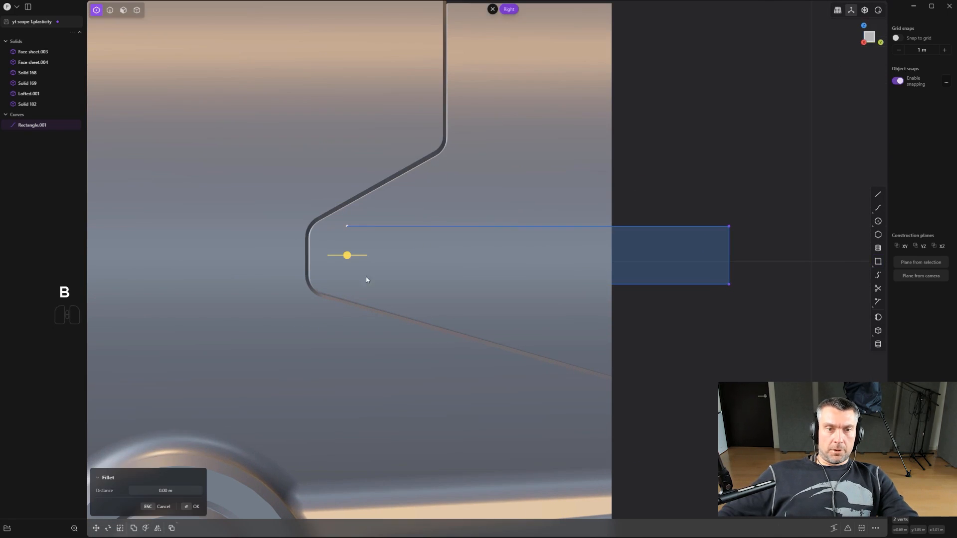
{"action": "mouse_move", "coordinate": [343, 260]}
{"action": "left_mouse_down"}
{"action": "mouse_move", "coordinate": [335, 268]}
{"action": "mouse_move", "coordinate": [337, 259]}
{"action": "left_mouse_up"}
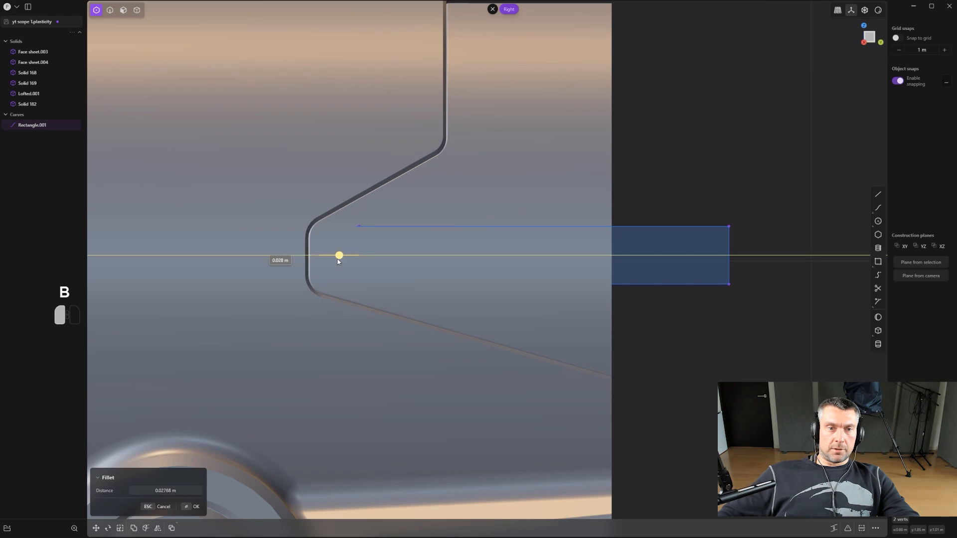
{"action": "scroll", "coordinate": [343, 262], "scroll_direction": "up", "scroll_amount": 2}
{"action": "right_click", "coordinate": [352, 258]}
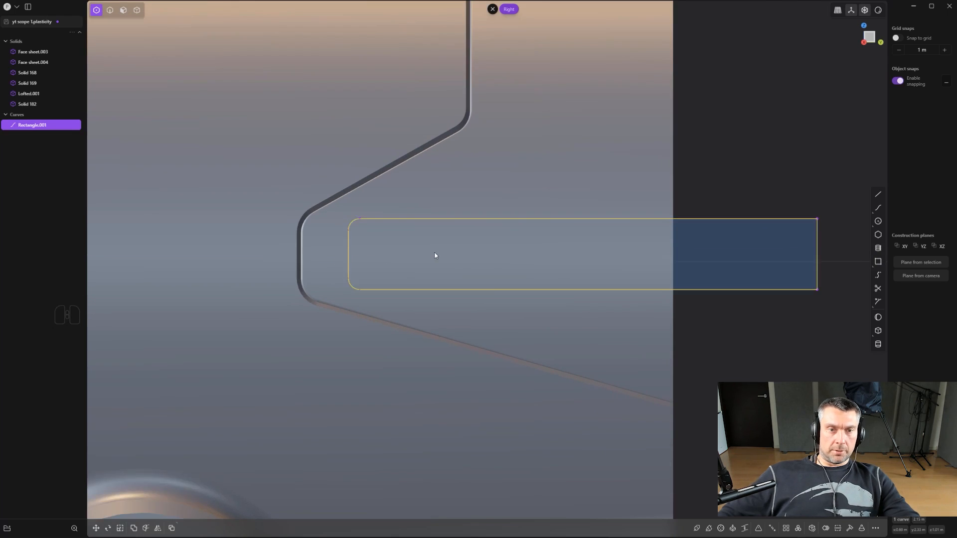
Imprint the rounded rectangle onto the tube's rear piece, delete the leftover curve, and show the edge lines.
{"action": "scroll", "coordinate": [451, 266], "scroll_direction": "down", "scroll_amount": 3}
{"action": "key", "text": "shift+q"}
{"action": "left_click", "coordinate": [520, 316]}
{"action": "left_click", "coordinate": [522, 275]}
{"action": "right_click", "coordinate": [535, 215]}
{"action": "key", "text": "2"}
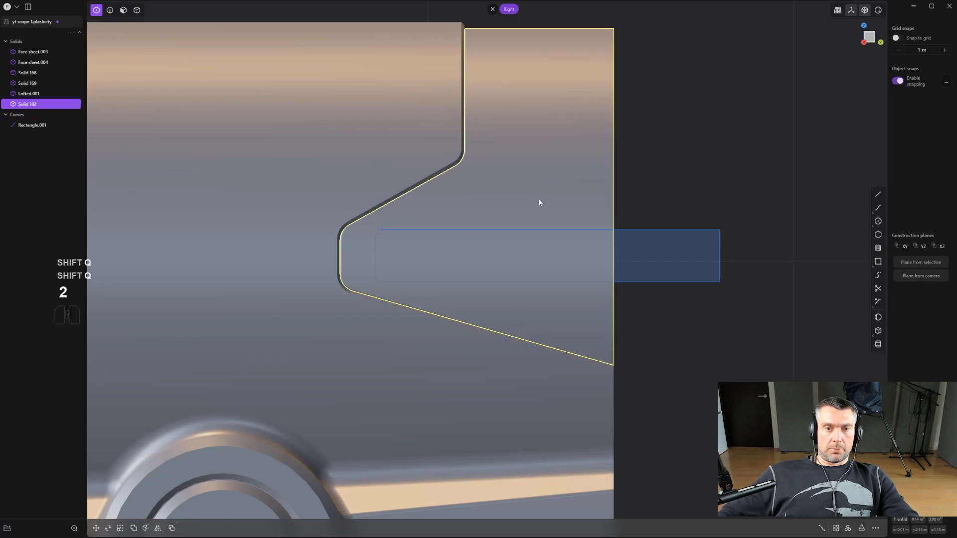
{"action": "left_click", "coordinate": [670, 229]}
{"action": "key", "text": "x"}
{"action": "scroll", "coordinate": [594, 253], "scroll_direction": "up", "scroll_amount": 2}
{"action": "scroll", "coordinate": [542, 262], "scroll_direction": "down", "scroll_amount": 3}
{"action": "key", "text": "ctrl+e"}
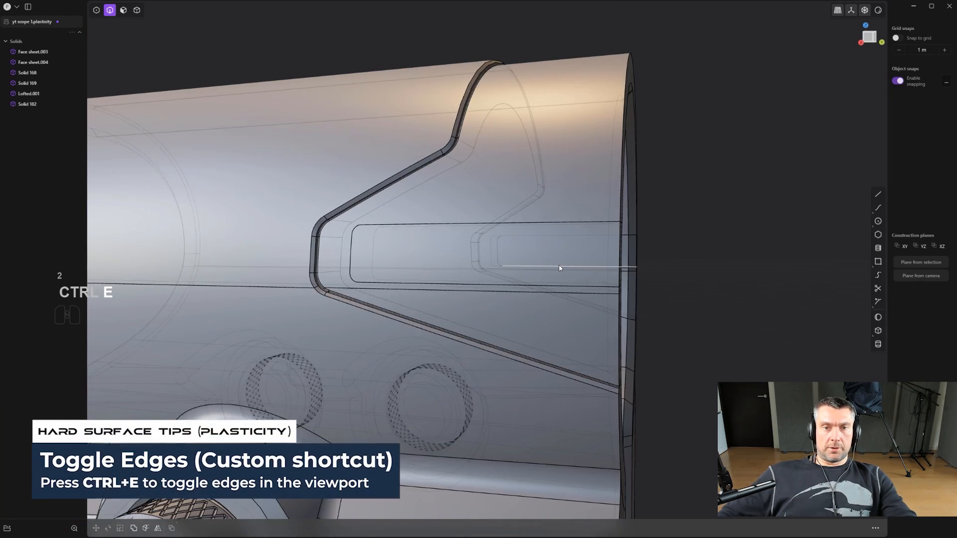
Offset the imprinted slot face inward to form a shallow recess in the side of the tube's rear piece.
{"action": "key", "text": "alt+z"}
{"action": "middle_click_drag", "start_coordinate": [547, 254], "coordinate": [545, 241]}
{"action": "key", "text": "3"}
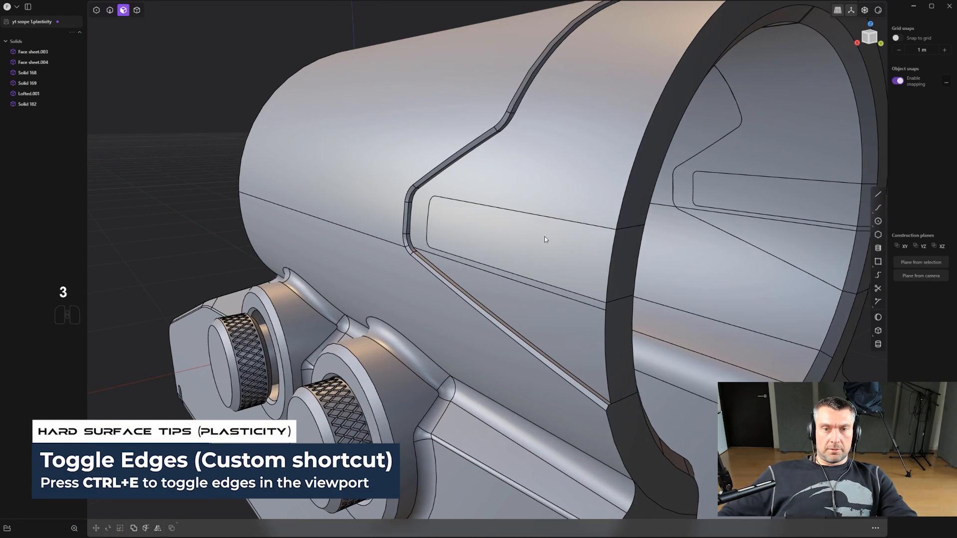
{"action": "left_click", "coordinate": [544, 241]}
{"action": "left_click_drag", "start_coordinate": [513, 234], "coordinate": [596, 223], "text": "shift"}
{"action": "left_click_drag", "start_coordinate": [528, 232], "coordinate": [585, 234], "text": "shift"}
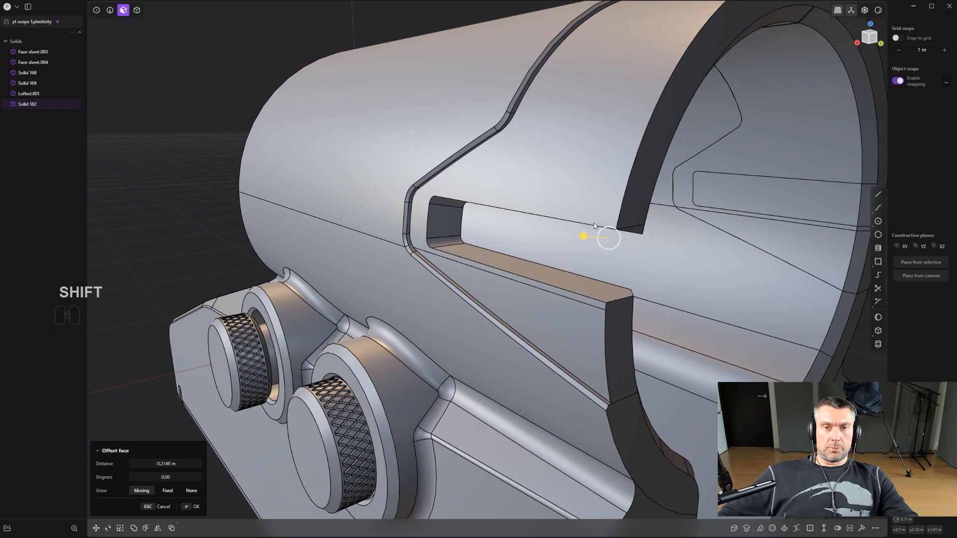
{"action": "key", "text": "2"}
{"action": "middle_click_drag", "start_coordinate": [513, 279], "coordinate": [742, 219]}
{"action": "scroll", "coordinate": [741, 217], "scroll_direction": "down", "scroll_amount": 4}
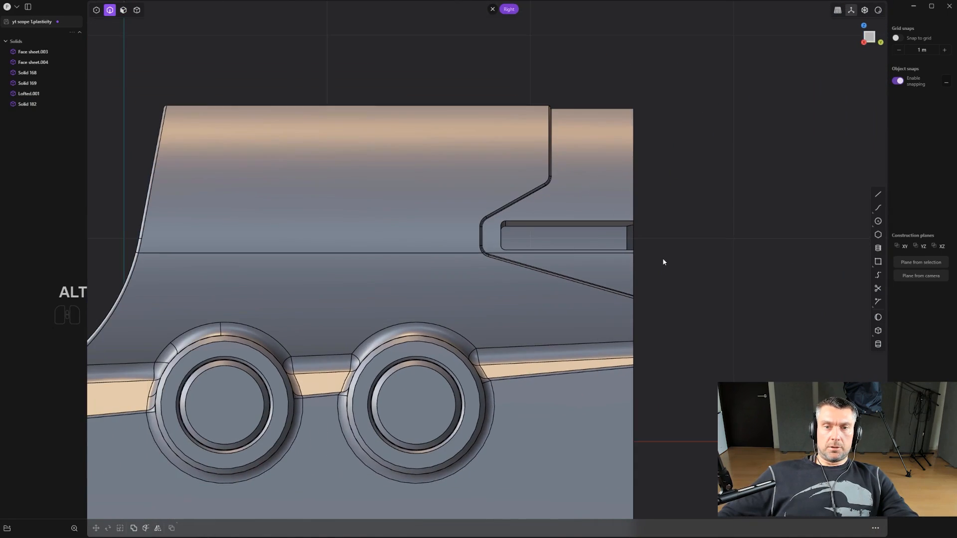
{"action": "middle_click_drag", "start_coordinate": [663, 258], "coordinate": [548, 262], "text": "shift"}
{"action": "key", "text": "ctrl+z"}
Chamfer the outer edge of the slot recess on the tube's rear piece by about 0.008 m.
{"action": "middle_click_drag", "start_coordinate": [612, 263], "coordinate": [505, 244]}
{"action": "left_click_drag", "start_coordinate": [509, 252], "coordinate": [513, 201]}
{"action": "left_click", "coordinate": [514, 225]}
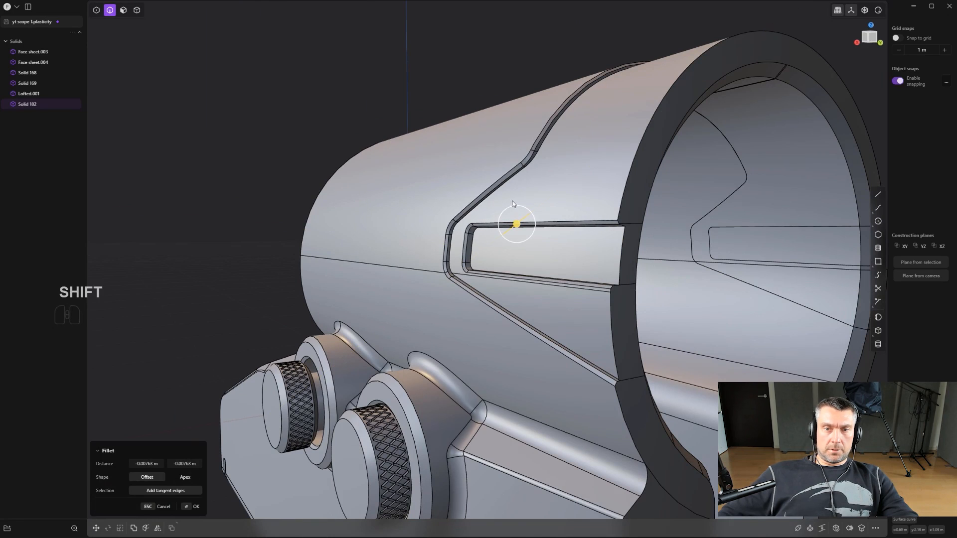
{"action": "right_click", "coordinate": [534, 239]}
Fillet the chamfered edge around the slot recess by about 0.005 m and hide the edge lines.
{"action": "left_click", "coordinate": [560, 228]}
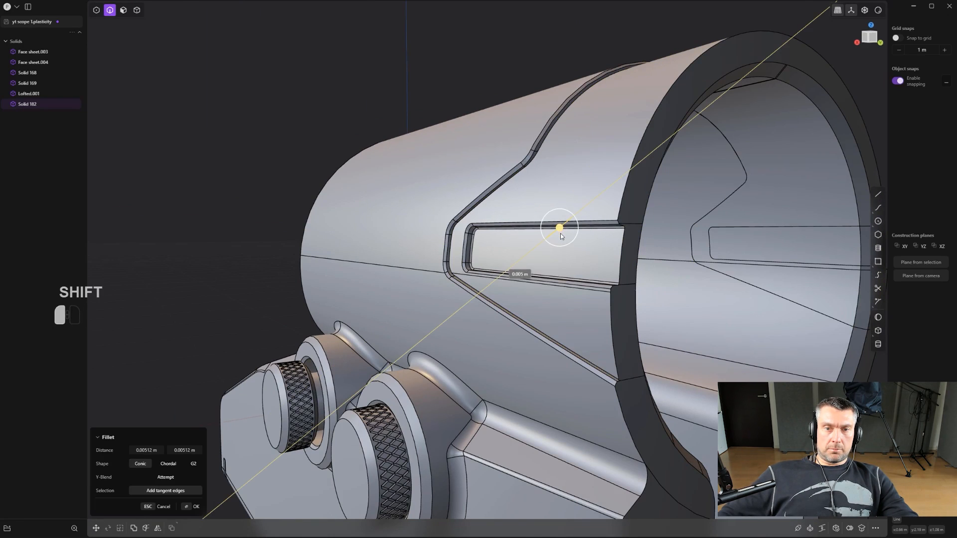
{"action": "middle_click_drag", "start_coordinate": [562, 238], "coordinate": [626, 248], "text": "alt"}
{"action": "scroll", "coordinate": [626, 248], "scroll_direction": "down", "scroll_amount": 1}
{"action": "right_click", "coordinate": [735, 234]}
{"action": "scroll", "coordinate": [734, 234], "scroll_direction": "down", "scroll_amount": 2}
{"action": "key", "text": "ctrl+e"}
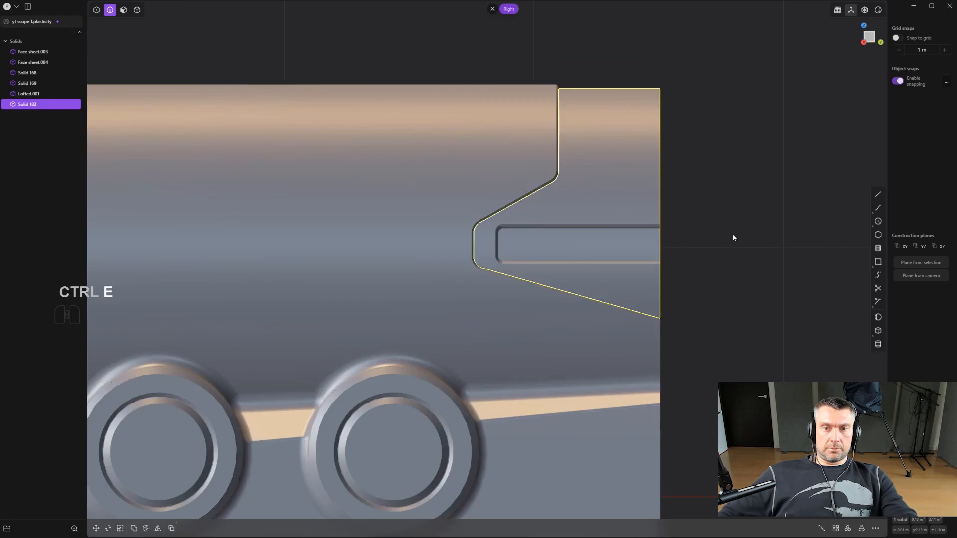
Examine the slot recess and the seam on the side of the tube with edge lines hidden.
{"action": "scroll", "coordinate": [723, 241], "scroll_direction": "down", "scroll_amount": 3}
{"action": "scroll", "coordinate": [716, 251], "scroll_direction": "down", "scroll_amount": 2}
{"action": "middle_click_drag", "start_coordinate": [715, 251], "coordinate": [741, 248]}
{"action": "left_click", "coordinate": [823, 235]}
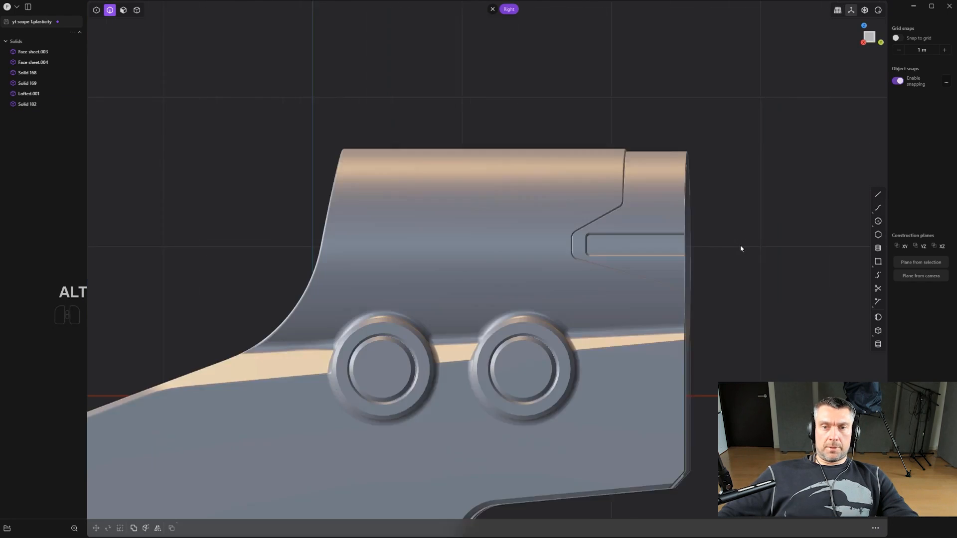
{"action": "scroll", "coordinate": [742, 248], "scroll_direction": "up", "scroll_amount": 3}
{"action": "scroll", "coordinate": [678, 238], "scroll_direction": "up", "scroll_amount": 4}
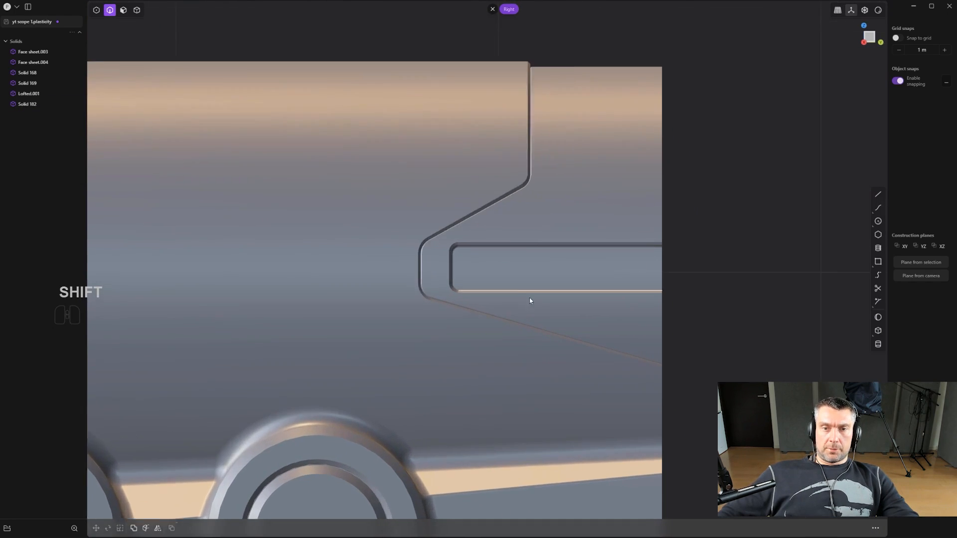
{"action": "scroll", "coordinate": [626, 282], "scroll_direction": "down", "scroll_amount": 3}
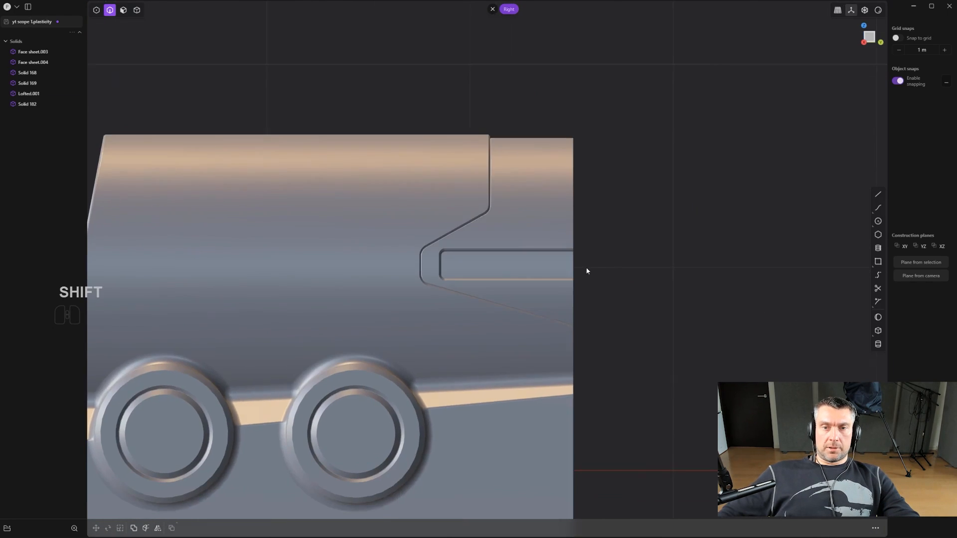
Draw a circle about 1.05 m in diameter in the back view, centred inside the tube's opening.
{"action": "middle_click_drag", "start_coordinate": [676, 238], "coordinate": [569, 231]}
{"action": "scroll", "coordinate": [613, 249], "scroll_direction": "up", "scroll_amount": 3}
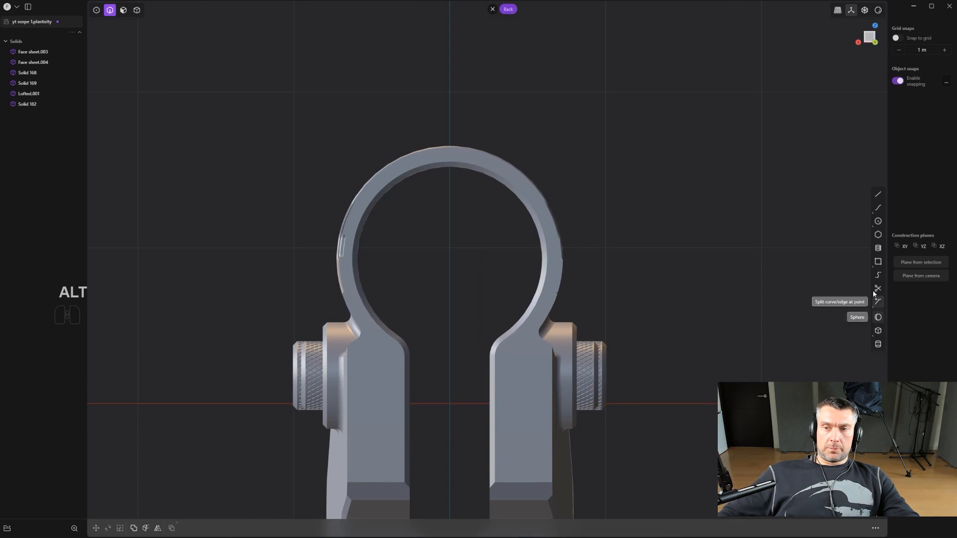
{"action": "left_click", "coordinate": [878, 221]}
{"action": "scroll", "coordinate": [511, 268], "scroll_direction": "up", "scroll_amount": 1}
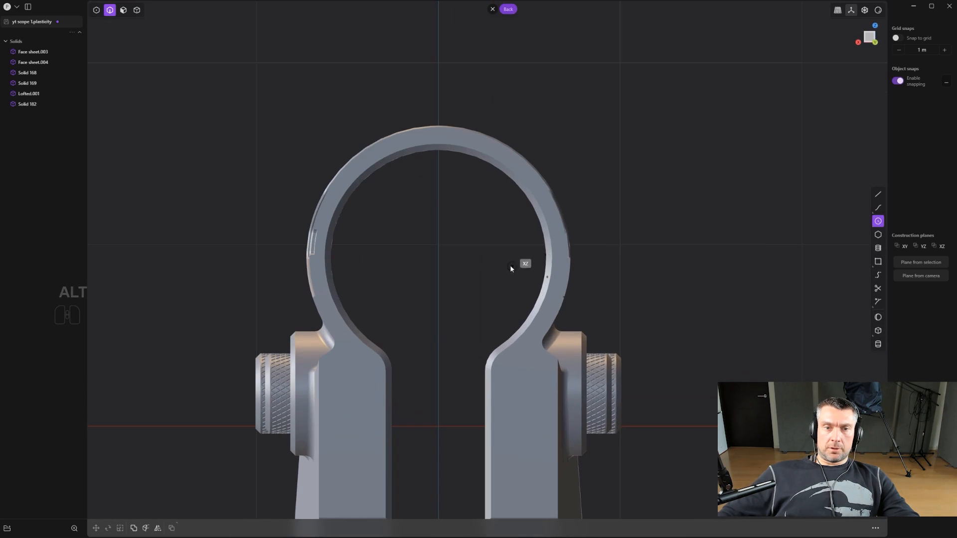
{"action": "left_click", "coordinate": [439, 251]}
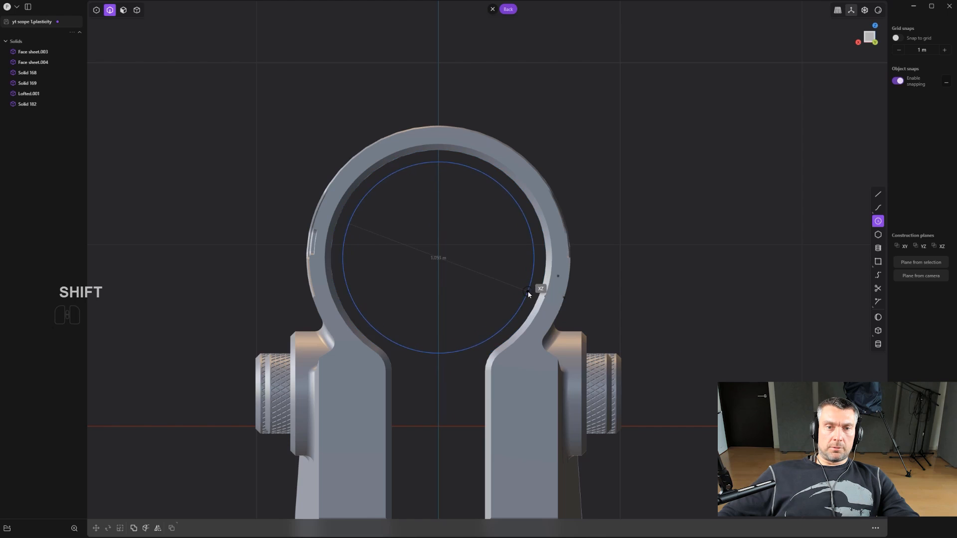
{"action": "left_click", "coordinate": [531, 291]}
Extrude the circle into a solid cylinder running through the tube and out past its front end.
{"action": "middle_click_drag", "start_coordinate": [502, 284], "coordinate": [533, 286], "text": "shift"}
{"action": "middle_click_drag", "start_coordinate": [474, 269], "coordinate": [537, 291], "text": "shift"}
{"action": "key", "text": "e"}
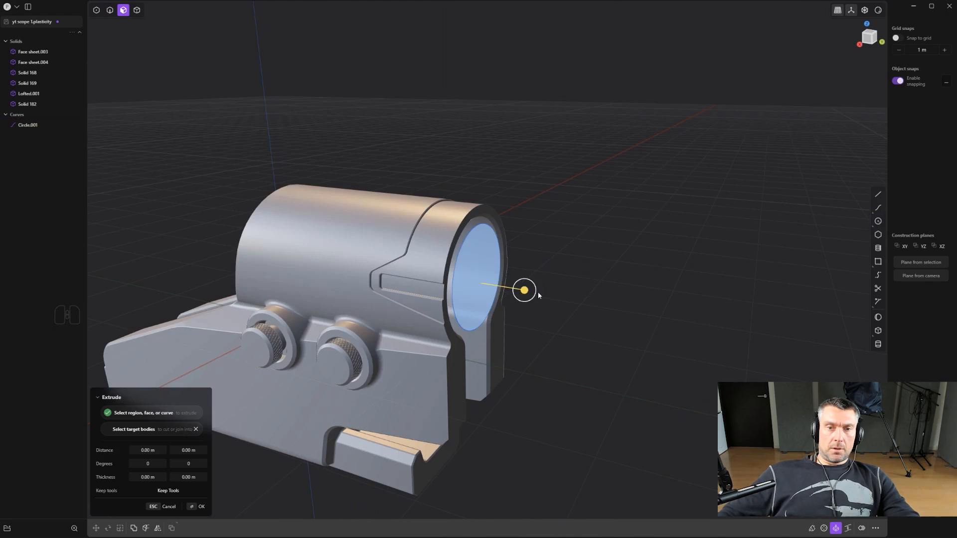
{"action": "left_click_drag", "start_coordinate": [526, 290], "coordinate": [313, 271]}
{"action": "left_click", "coordinate": [279, 266]}
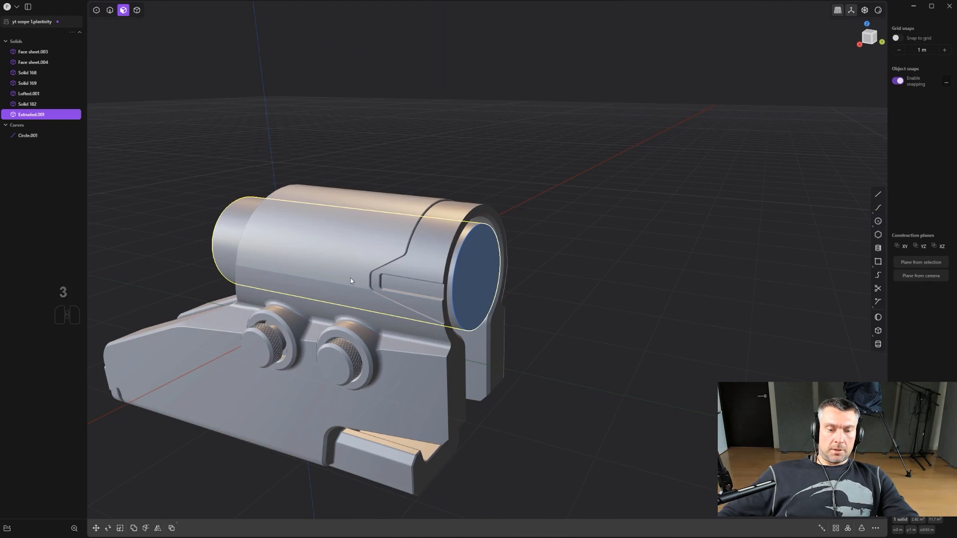
Move the cylinder rearward along the tube's axis and stretch it along Y to protrude farther from both ends.
{"action": "key", "text": "g"}
{"action": "left_click_drag", "start_coordinate": [380, 265], "coordinate": [405, 265]}
{"action": "right_click", "coordinate": [428, 259]}
{"action": "middle_click_drag", "start_coordinate": [428, 258], "coordinate": [552, 247]}
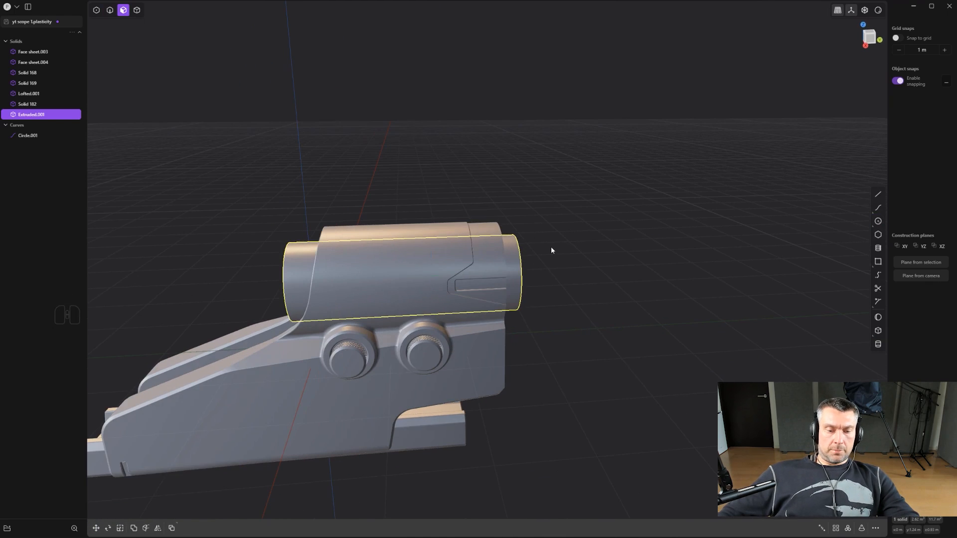
{"action": "key", "text": "s"}
{"action": "key", "text": "x"}
{"action": "key", "text": "y"}
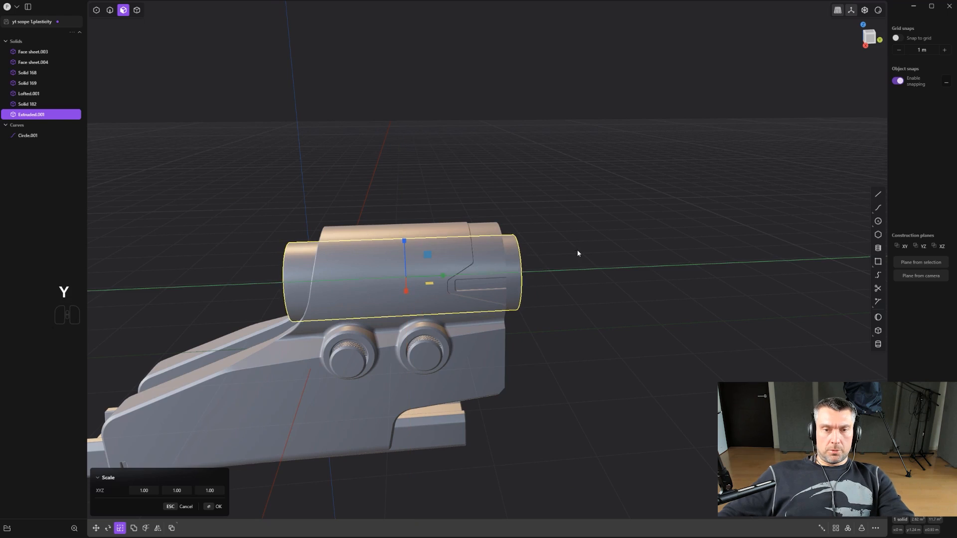
{"action": "left_click", "coordinate": [591, 257]}
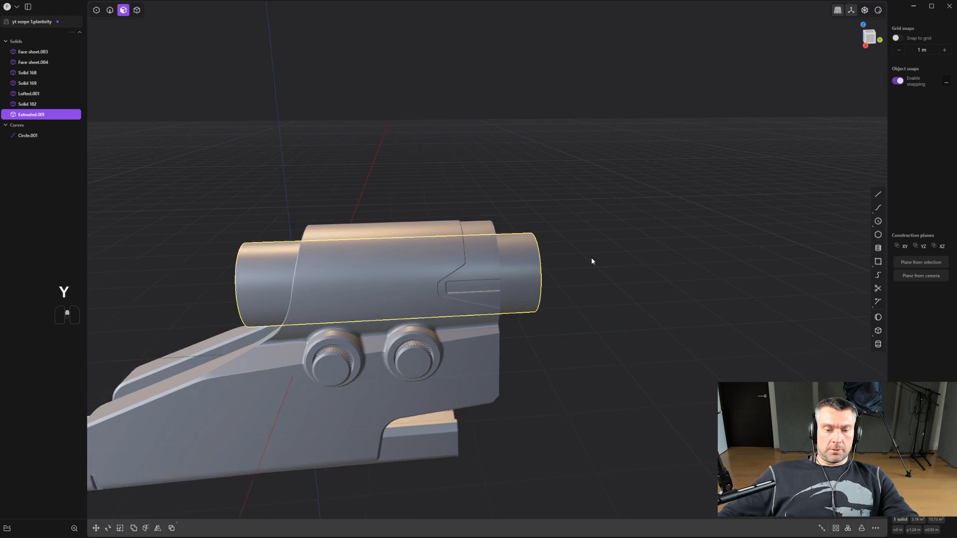
Chamfer the rim of the cylinder's rear end.
{"action": "middle_click_drag", "start_coordinate": [591, 257], "coordinate": [537, 245]}
{"action": "key", "text": "f"}
{"action": "left_click_drag", "start_coordinate": [514, 232], "coordinate": [534, 258]}
{"action": "right_click", "coordinate": [535, 258]}
Offset the outline of the cylinder's rear face inward by about 0.077 m, with the edge lines shown.
{"action": "scroll", "coordinate": [535, 258], "scroll_direction": "up", "scroll_amount": 2}
{"action": "middle_click_drag", "start_coordinate": [535, 258], "coordinate": [502, 259]}
{"action": "scroll", "coordinate": [527, 264], "scroll_direction": "up", "scroll_amount": 2}
{"action": "key", "text": "3"}
{"action": "left_click", "coordinate": [546, 276]}
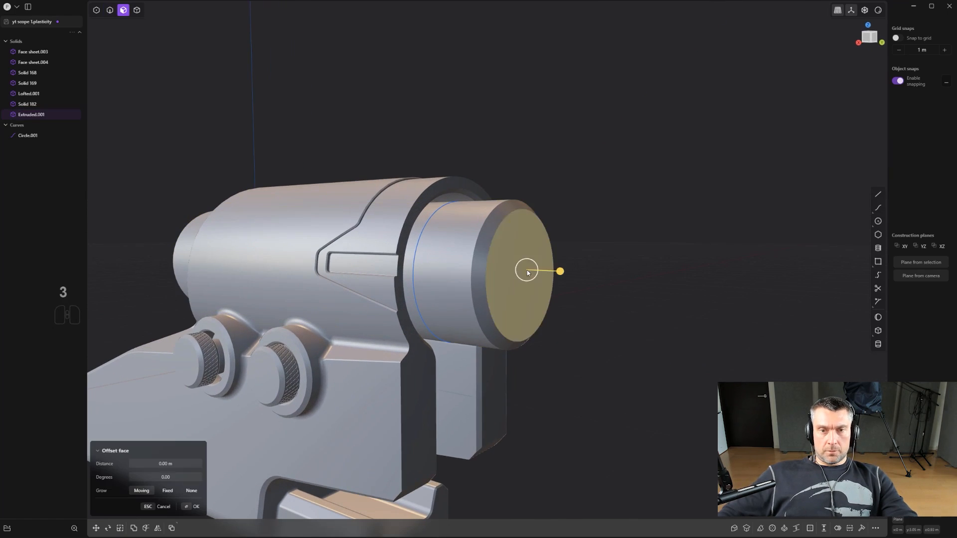
{"action": "key", "text": "o"}
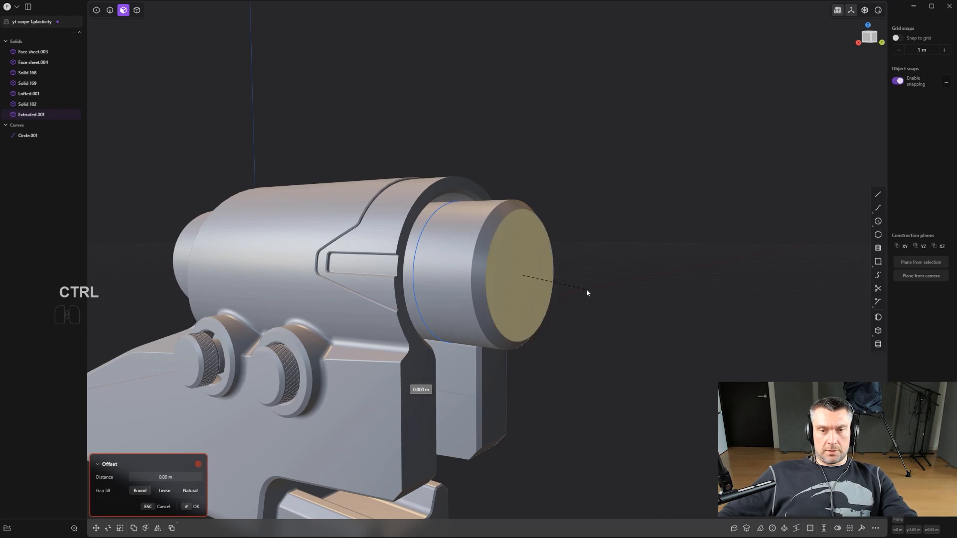
{"action": "key", "text": "ctrl+e"}
{"action": "key", "text": "ctrl+z"}
{"action": "mouse_move", "coordinate": [569, 274]}
{"action": "middle_mouse_down"}
{"action": "mouse_move", "coordinate": [545, 274]}
{"action": "mouse_move", "coordinate": [567, 283]}
{"action": "middle_mouse_up"}
{"action": "key", "text": "ctrl+e"}
{"action": "key", "text": "o"}
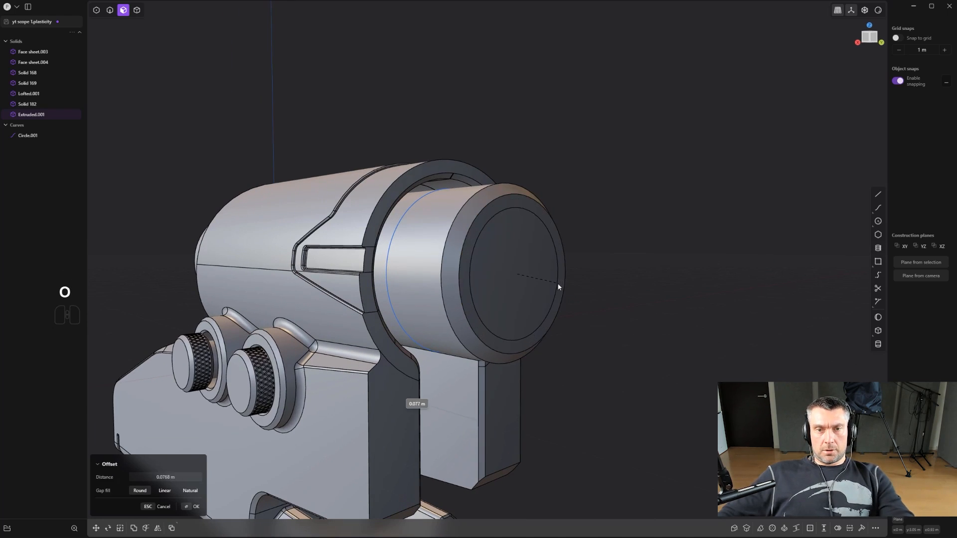
{"action": "left_click", "coordinate": [558, 284]}
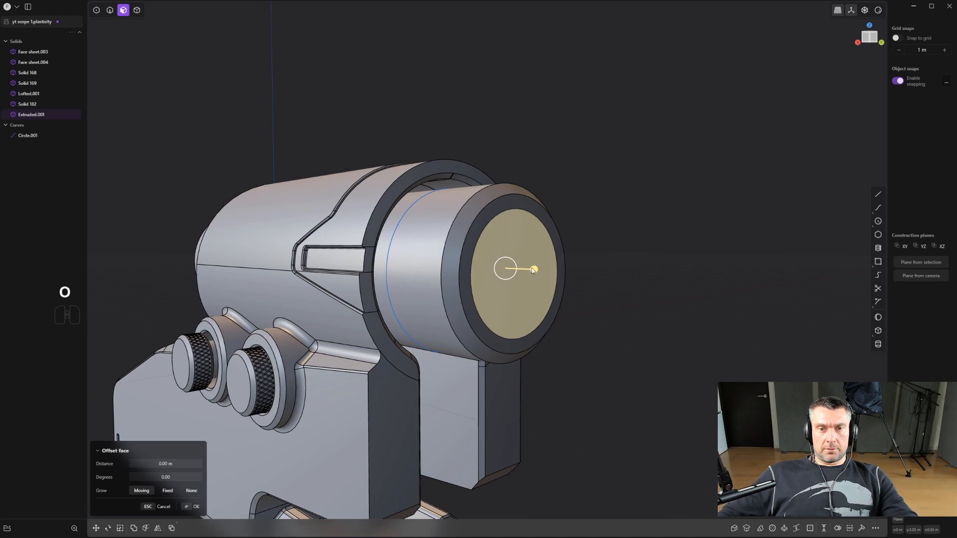
Push the inset circular face at the cylinder's rear end inward to form a recess.
{"action": "mouse_move", "coordinate": [533, 268]}
{"action": "left_mouse_down"}
{"action": "mouse_move", "coordinate": [520, 264]}
{"action": "mouse_move", "coordinate": [552, 240]}
{"action": "mouse_move", "coordinate": [522, 252]}
{"action": "left_mouse_up"}
Fillet the circular rim edge of the cylinder's rear recess by about 0.018 m.
{"action": "key", "text": "2"}
{"action": "left_click", "coordinate": [543, 243]}
{"action": "left_click", "coordinate": [550, 234]}
{"action": "left_click", "coordinate": [540, 236]}
{"action": "scroll", "coordinate": [551, 256], "scroll_direction": "up", "scroll_amount": 4}
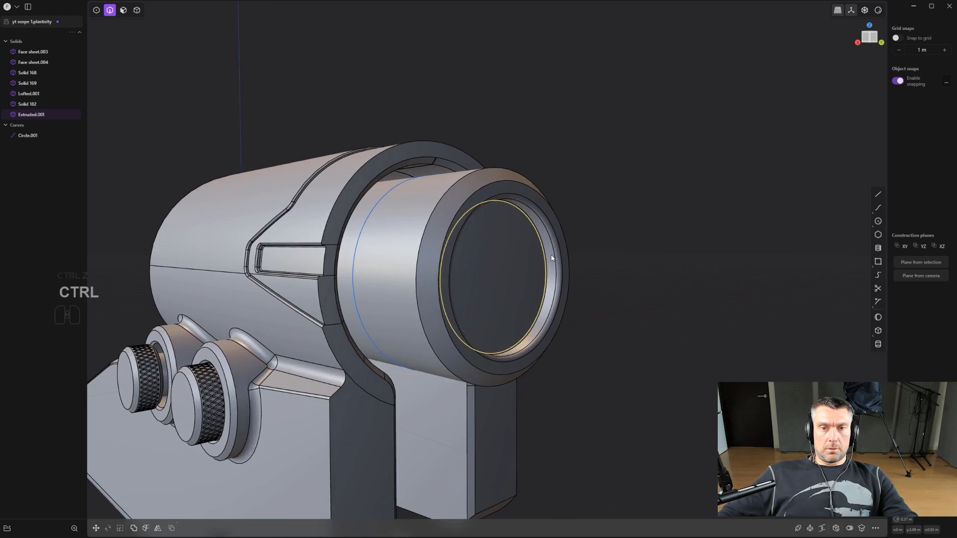
{"action": "key", "text": "ctrl+z"}
{"action": "key", "text": "ctrl+z"}
{"action": "scroll", "coordinate": [538, 245], "scroll_direction": "up", "scroll_amount": 2}
{"action": "scroll", "coordinate": [537, 242], "scroll_direction": "up", "scroll_amount": 1}
{"action": "key", "text": "ctrl+z"}
{"action": "key", "text": "ctrl+z"}
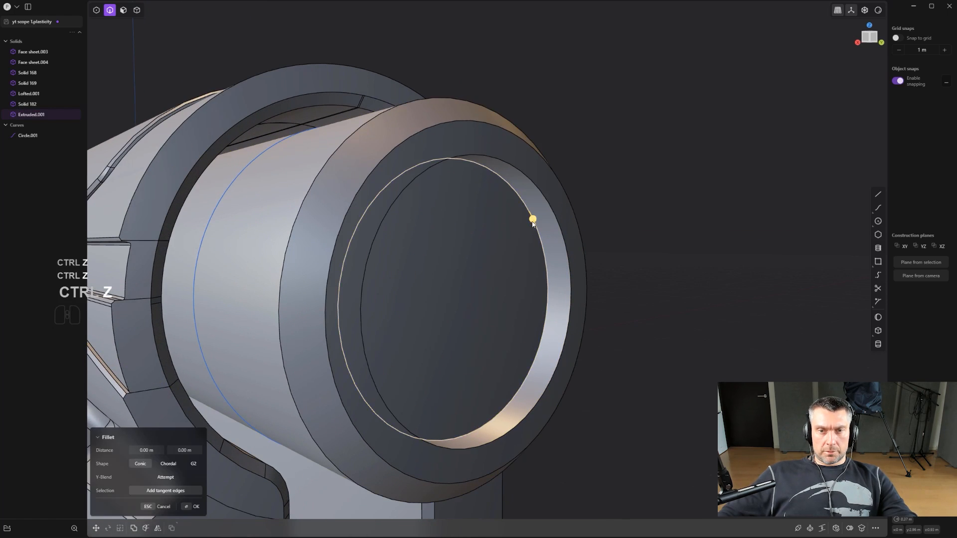
{"action": "left_click_drag", "start_coordinate": [533, 219], "coordinate": [560, 224]}
{"action": "right_click", "coordinate": [543, 221]}
{"action": "left_click", "coordinate": [556, 221]}
{"action": "scroll", "coordinate": [560, 223], "scroll_direction": "down", "scroll_amount": 3}
{"action": "middle_click_drag", "start_coordinate": [519, 240], "coordinate": [542, 236], "text": "alt"}
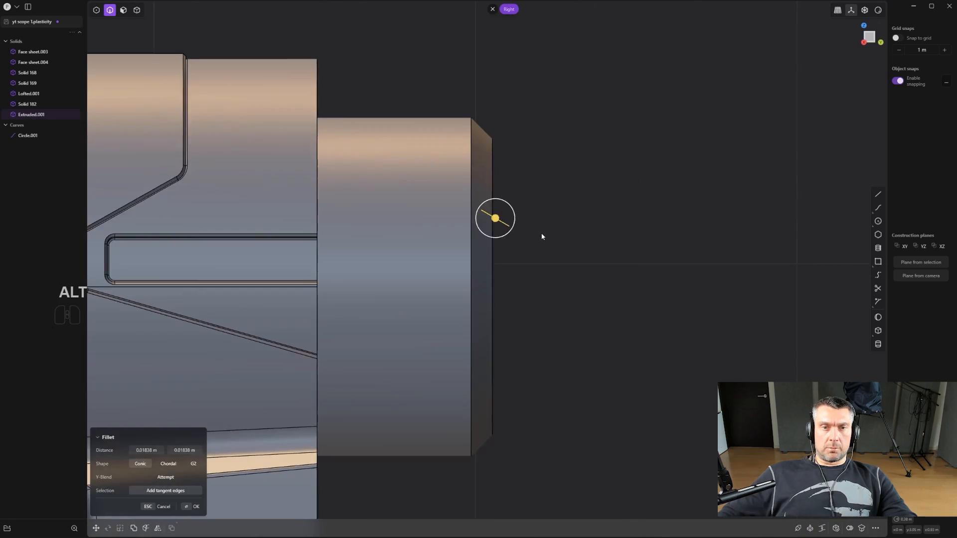
{"action": "scroll", "coordinate": [536, 235], "scroll_direction": "down", "scroll_amount": 6}
{"action": "right_click", "coordinate": [461, 263]}
Lengthen the cylinder forward by offsetting its front end face outward by about 1.1 m.
{"action": "scroll", "coordinate": [462, 263], "scroll_direction": "down", "scroll_amount": 2}
{"action": "middle_click_drag", "start_coordinate": [423, 261], "coordinate": [582, 250], "text": "shift"}
{"action": "scroll", "coordinate": [582, 249], "scroll_direction": "down", "scroll_amount": 3}
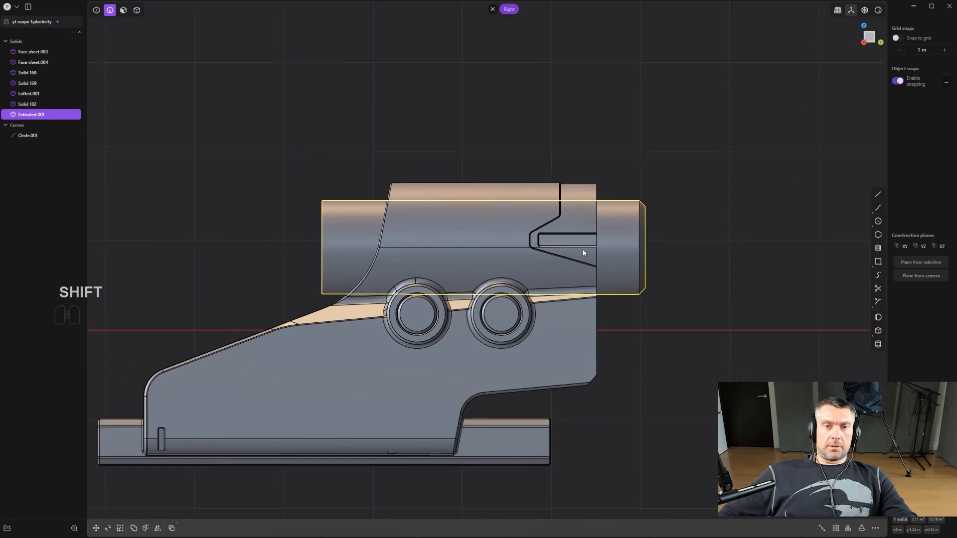
{"action": "middle_click_drag", "start_coordinate": [403, 244], "coordinate": [379, 250]}
{"action": "scroll", "coordinate": [410, 241], "scroll_direction": "up", "scroll_amount": 2}
{"action": "key", "text": "3"}
{"action": "left_click", "coordinate": [407, 226]}
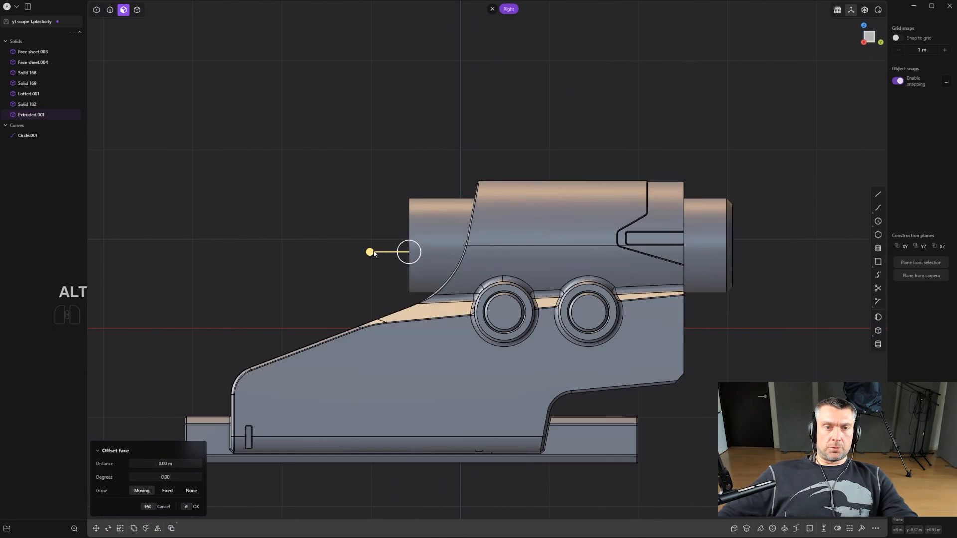
{"action": "left_click_drag", "start_coordinate": [369, 251], "coordinate": [275, 254]}
{"action": "scroll", "coordinate": [277, 255], "scroll_direction": "down", "scroll_amount": 4}
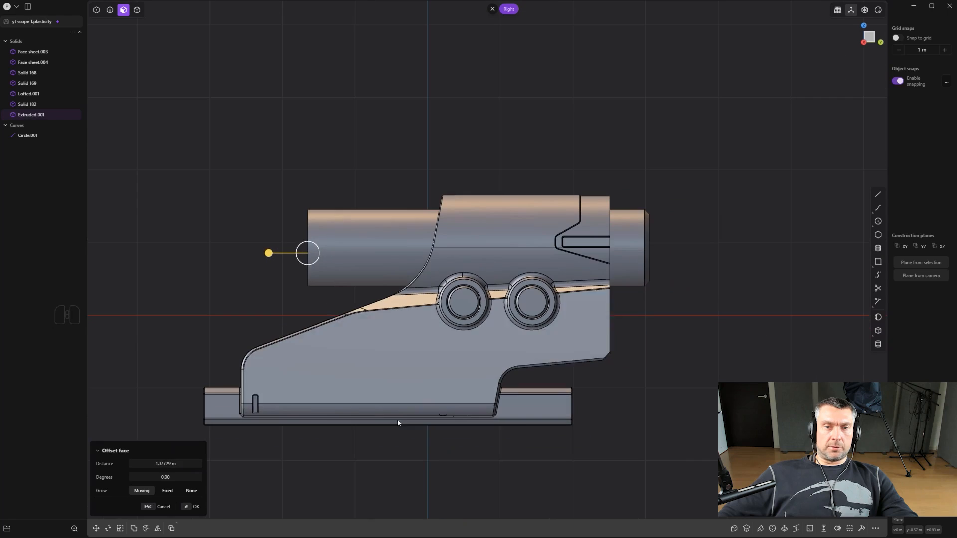
{"action": "scroll", "coordinate": [434, 277], "scroll_direction": "up", "scroll_amount": 3}
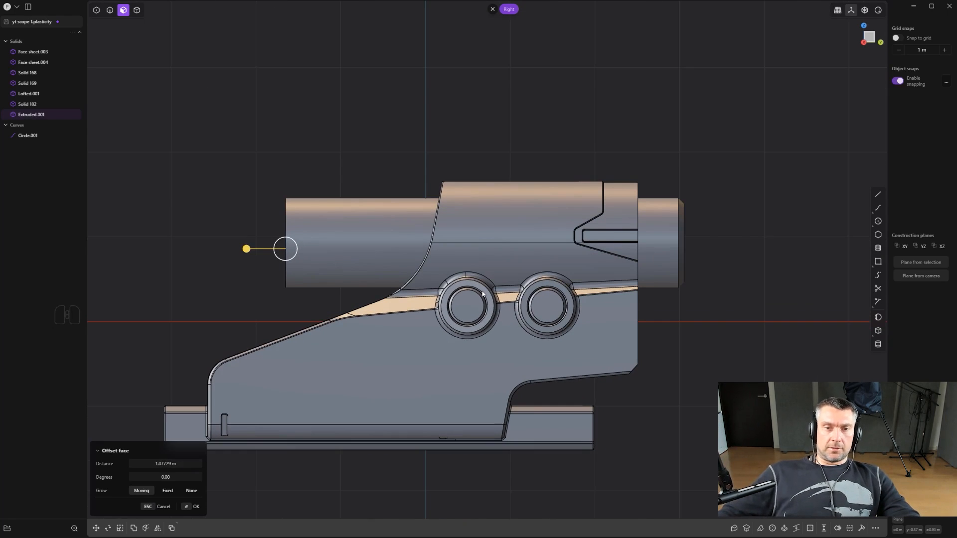
{"action": "scroll", "coordinate": [483, 294], "scroll_direction": "down", "scroll_amount": 1}
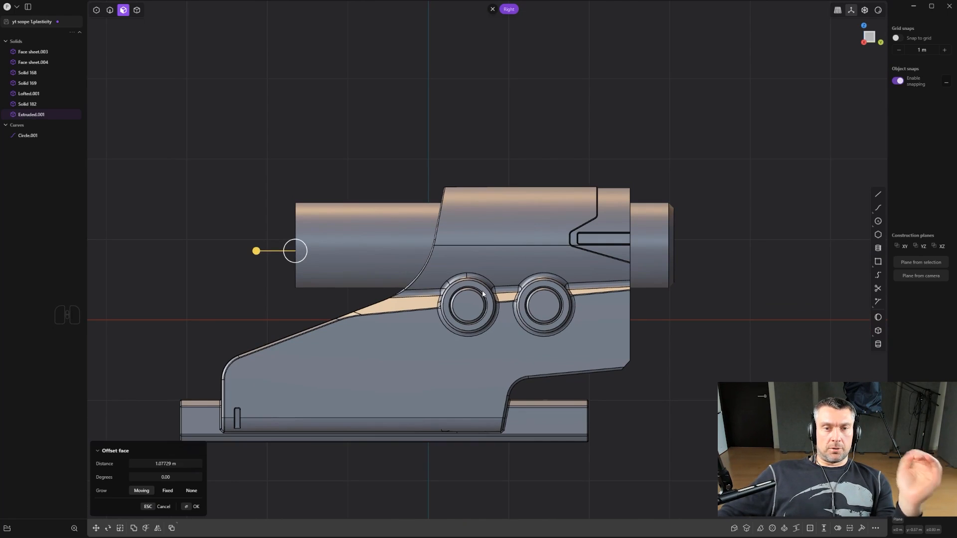
{"action": "scroll", "coordinate": [623, 313], "scroll_direction": "down", "scroll_amount": 1}
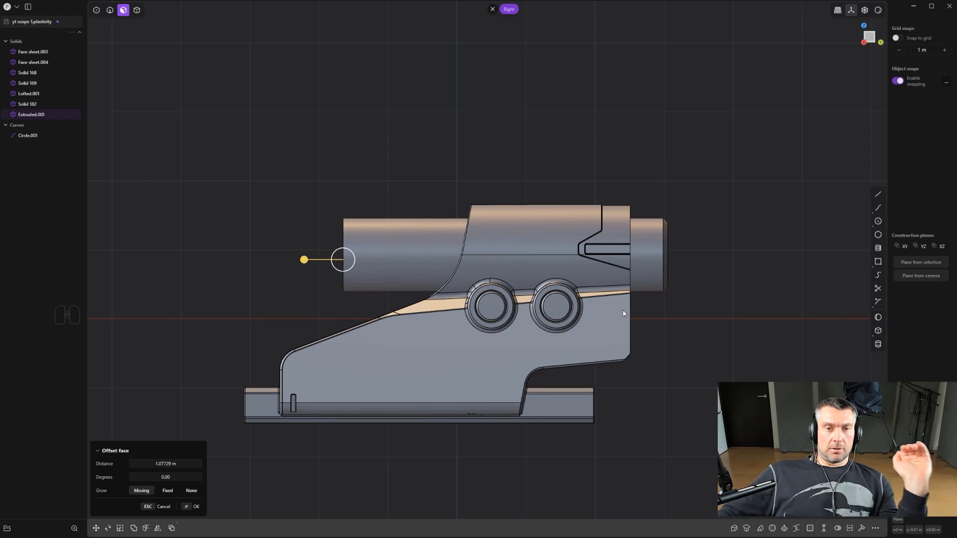
{"action": "left_click_drag", "start_coordinate": [304, 259], "coordinate": [278, 262]}
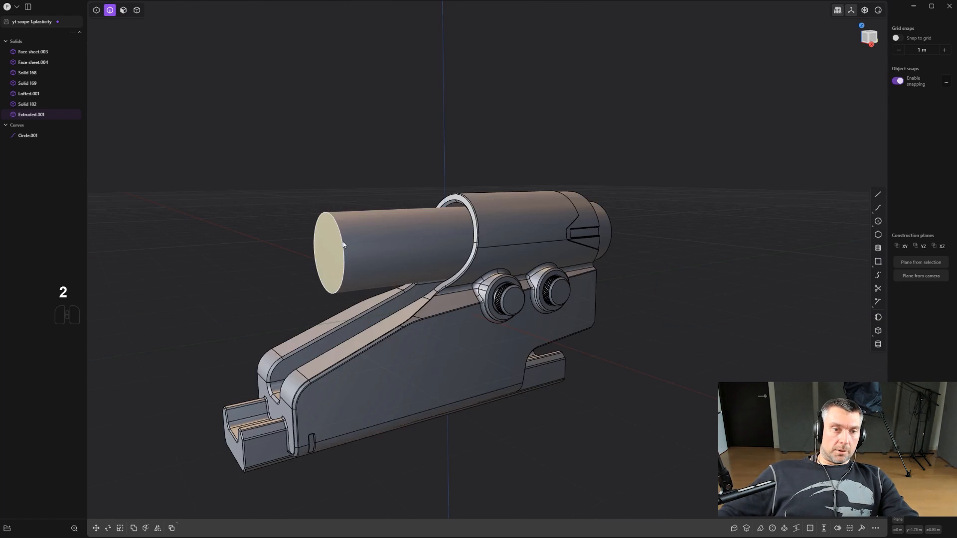
Chamfer the outer rim of the cylinder's front end.
{"action": "left_click", "coordinate": [342, 244]}
{"action": "scroll", "coordinate": [342, 243], "scroll_direction": "up", "scroll_amount": 1}
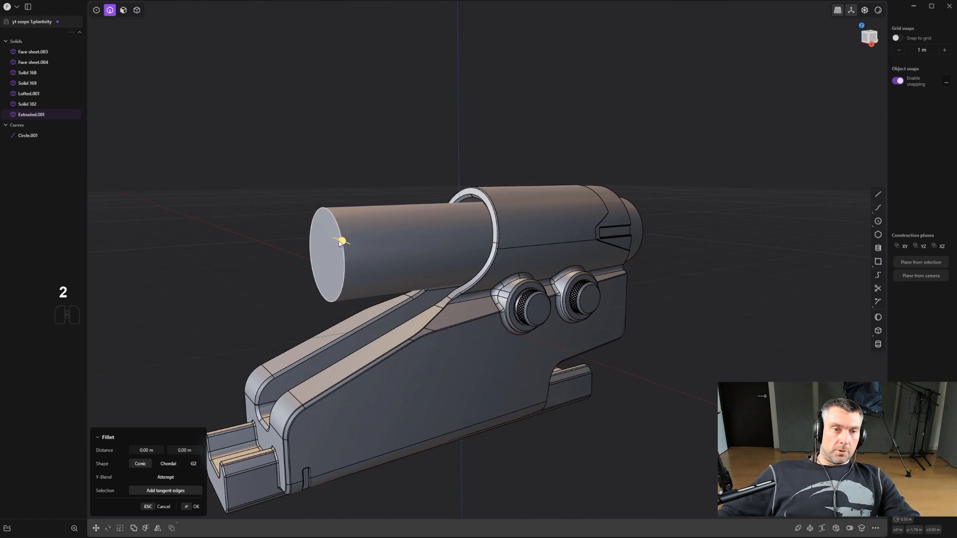
{"action": "left_click_drag", "start_coordinate": [342, 244], "coordinate": [374, 241], "text": "shift"}
{"action": "middle_click_drag", "start_coordinate": [374, 241], "coordinate": [588, 237], "text": "shift"}
{"action": "scroll", "coordinate": [438, 243], "scroll_direction": "up", "scroll_amount": 1}
{"action": "right_click", "coordinate": [438, 244]}
Inset the outline of the cylinder's front face and push the inner disc inward to form a recess.
{"action": "scroll", "coordinate": [430, 238], "scroll_direction": "up", "scroll_amount": 1}
{"action": "middle_click_drag", "start_coordinate": [430, 240], "coordinate": [378, 250]}
{"action": "middle_click_drag", "start_coordinate": [379, 249], "coordinate": [529, 282], "text": "shift"}
{"action": "key", "text": "3"}
{"action": "middle_click_drag", "start_coordinate": [529, 282], "coordinate": [473, 277]}
{"action": "scroll", "coordinate": [474, 276], "scroll_direction": "up", "scroll_amount": 2}
{"action": "middle_click_drag", "start_coordinate": [473, 277], "coordinate": [449, 286], "text": "shift"}
{"action": "left_click", "coordinate": [464, 272]}
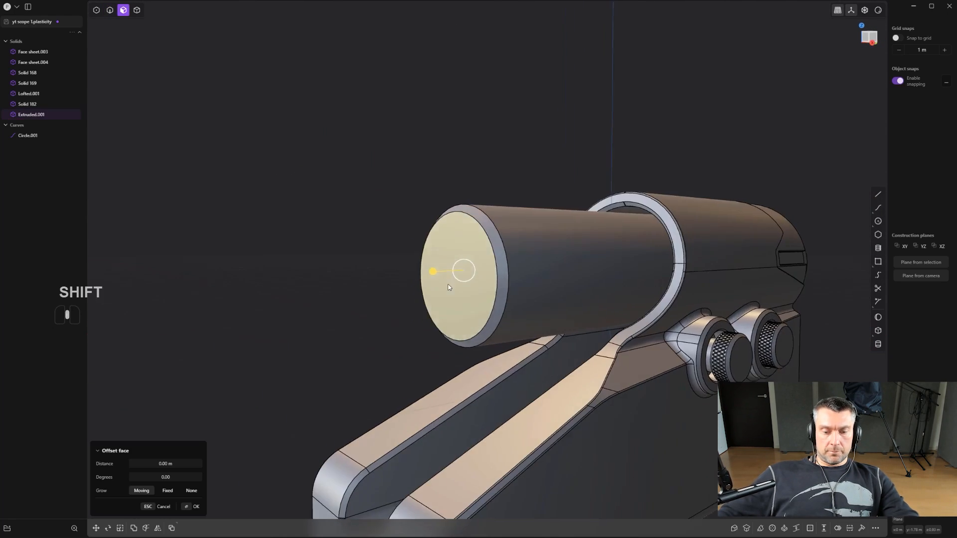
{"action": "scroll", "coordinate": [450, 286], "scroll_direction": "up", "scroll_amount": 1}
{"action": "key", "text": "o"}
{"action": "left_click", "coordinate": [556, 306]}
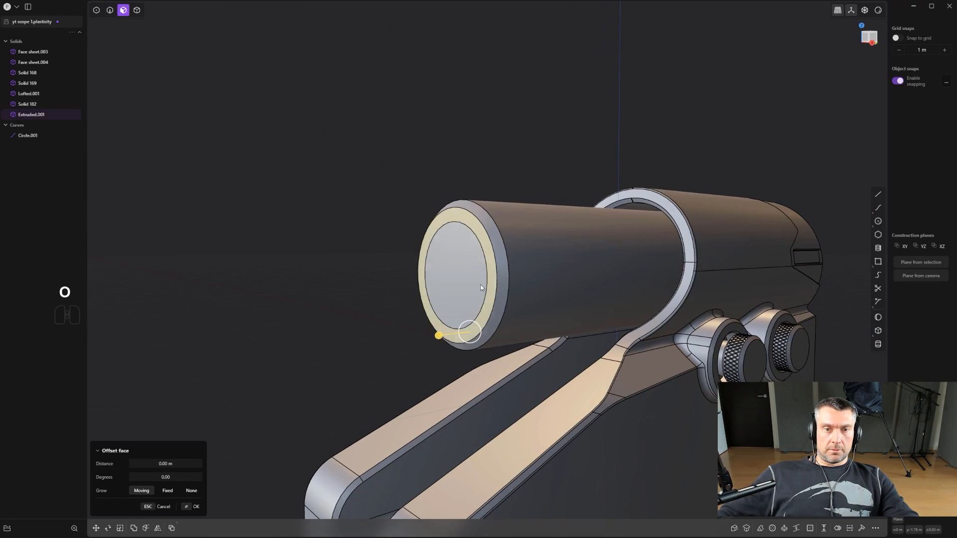
{"action": "left_click", "coordinate": [454, 279]}
{"action": "left_click_drag", "start_coordinate": [438, 273], "coordinate": [457, 275]}
Chamfer the rim edge of the front recess by about 0.019 m.
{"action": "key", "text": "2"}
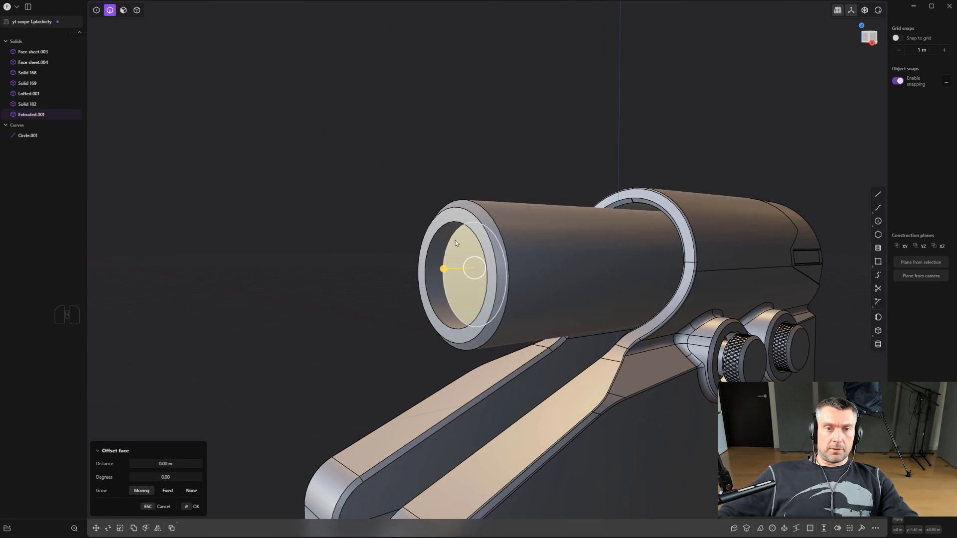
{"action": "left_click", "coordinate": [455, 240]}
{"action": "left_click_drag", "start_coordinate": [452, 236], "coordinate": [443, 227]}
{"action": "right_click", "coordinate": [448, 232]}
{"action": "scroll", "coordinate": [443, 230], "scroll_direction": "up", "scroll_amount": 1}
{"action": "middle_click_drag", "start_coordinate": [443, 225], "coordinate": [474, 188]}
{"action": "scroll", "coordinate": [474, 188], "scroll_direction": "down", "scroll_amount": 2}
{"action": "middle_click_drag", "start_coordinate": [544, 227], "coordinate": [483, 261], "text": "shift"}
{"action": "scroll", "coordinate": [482, 261], "scroll_direction": "up", "scroll_amount": 1}
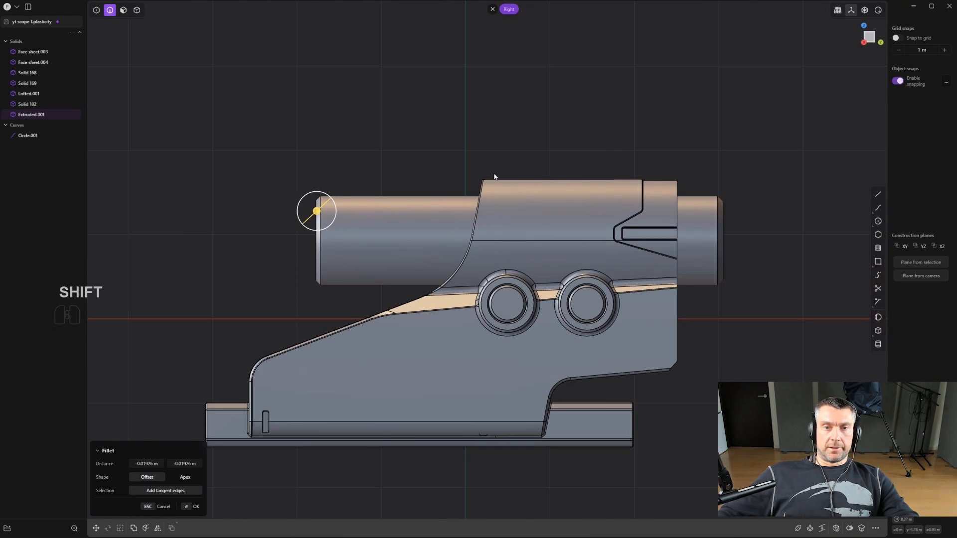
{"action": "scroll", "coordinate": [492, 160], "scroll_direction": "down", "scroll_amount": 2}
{"action": "right_click", "coordinate": [388, 154]}
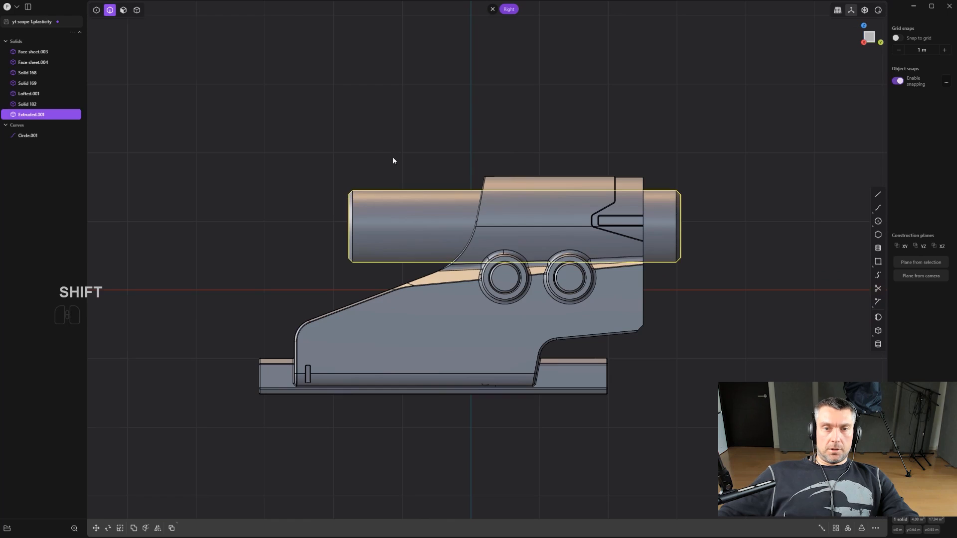
Draw a tall, narrow rectangle in the side view that crosses the cylinder just behind its front end.
{"action": "middle_click_drag", "start_coordinate": [393, 157], "coordinate": [860, 208]}
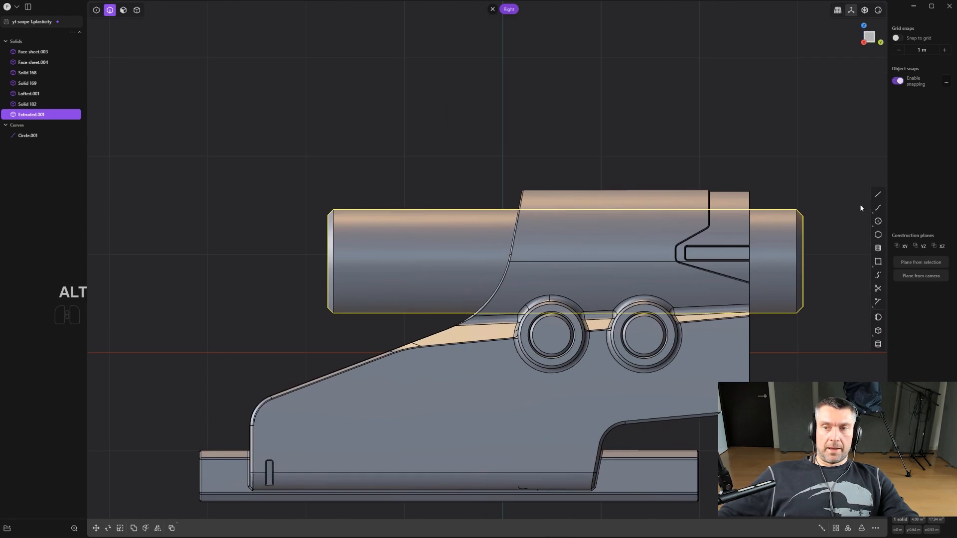
{"action": "scroll", "coordinate": [382, 249], "scroll_direction": "up", "scroll_amount": 1}
{"action": "middle_click_drag", "start_coordinate": [360, 177], "coordinate": [358, 165], "text": "shift"}
{"action": "left_click", "coordinate": [367, 194], "text": "shift"}
{"action": "left_click", "coordinate": [394, 330], "text": "shift"}
{"action": "scroll", "coordinate": [391, 298], "scroll_direction": "up", "scroll_amount": 1}
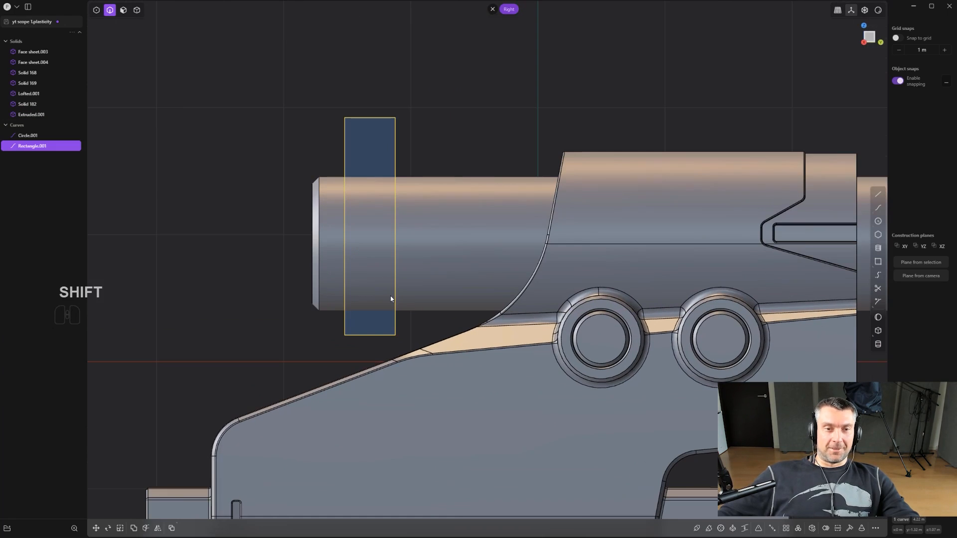
{"action": "scroll", "coordinate": [397, 296], "scroll_direction": "up", "scroll_amount": 2}
Imprint the rectangle onto the cylinder to split off a band near the front end, and delete the rectangle.
{"action": "key", "text": "shift+q"}
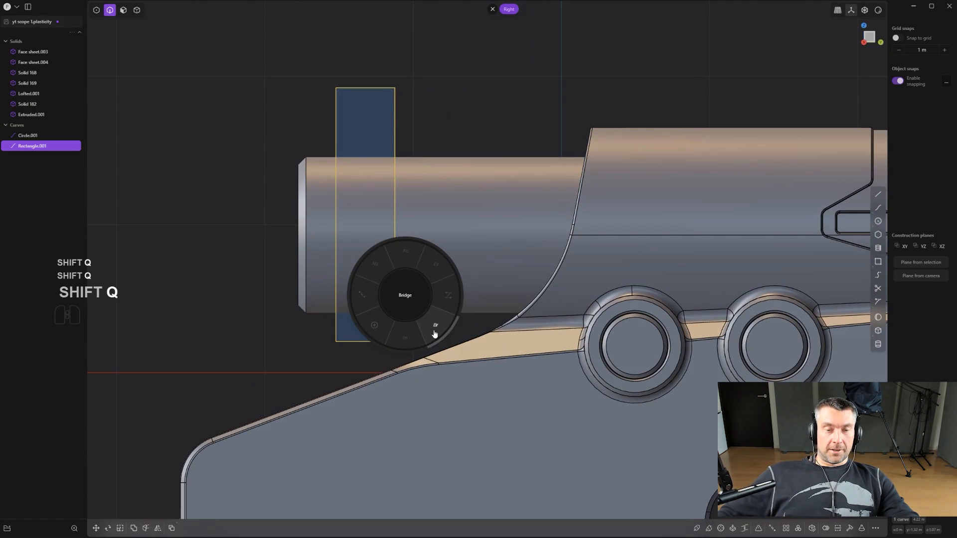
{"action": "left_click", "coordinate": [408, 349]}
{"action": "left_click", "coordinate": [448, 227]}
{"action": "right_click", "coordinate": [449, 227]}
{"action": "key", "text": "2"}
{"action": "scroll", "coordinate": [430, 201], "scroll_direction": "down", "scroll_amount": 2}
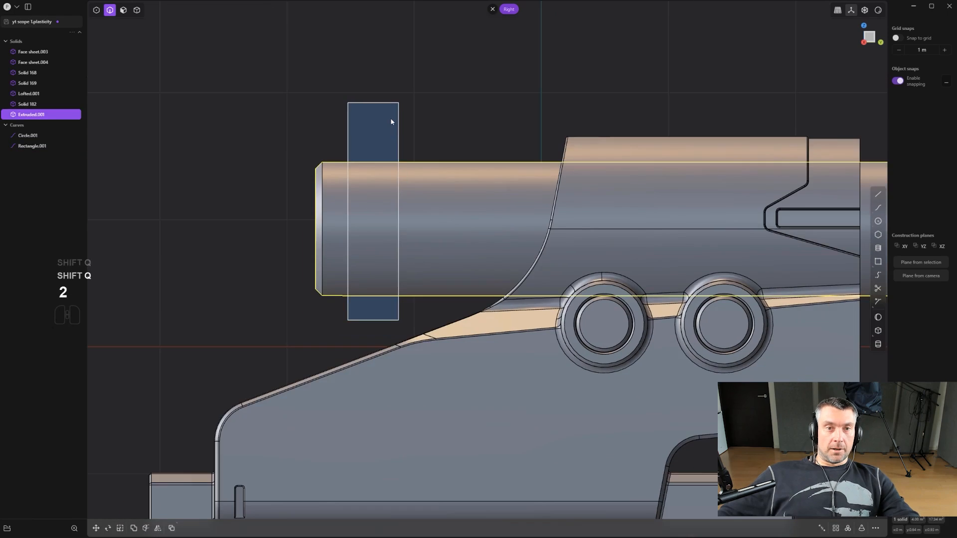
{"action": "left_click", "coordinate": [390, 120]}
{"action": "key", "text": "x"}
Offset the imprinted band face inward to form a shallow groove around the cylinder.
{"action": "scroll", "coordinate": [384, 123], "scroll_direction": "up", "scroll_amount": 2}
{"action": "middle_click_drag", "start_coordinate": [384, 125], "coordinate": [438, 229]}
{"action": "key", "text": "3"}
{"action": "left_click", "coordinate": [430, 241]}
{"action": "left_click_drag", "start_coordinate": [444, 228], "coordinate": [405, 229], "text": "shift"}
{"action": "scroll", "coordinate": [438, 204], "scroll_direction": "up", "scroll_amount": 3}
Chamfer the groove's rear outer edge by about 0.016 m.
{"action": "key", "text": "2"}
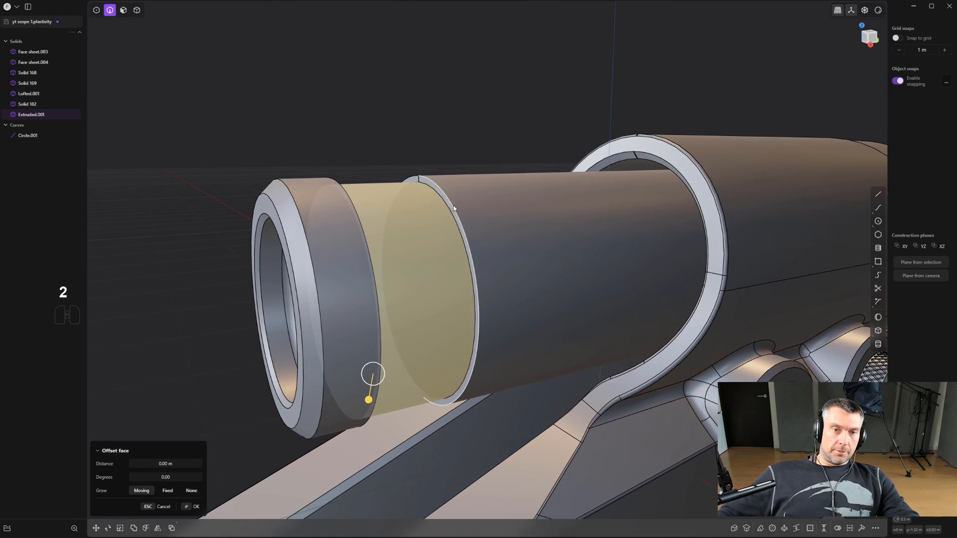
{"action": "left_click", "coordinate": [453, 208]}
{"action": "left_click_drag", "start_coordinate": [453, 210], "coordinate": [459, 212], "text": "shift"}
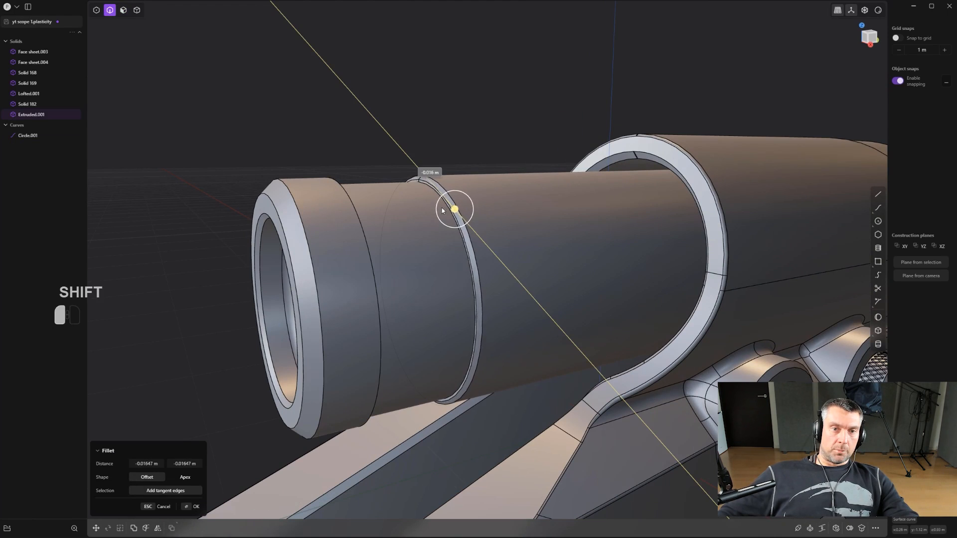
{"action": "middle_click_drag", "start_coordinate": [436, 211], "coordinate": [348, 209]}
{"action": "right_click", "coordinate": [348, 210]}
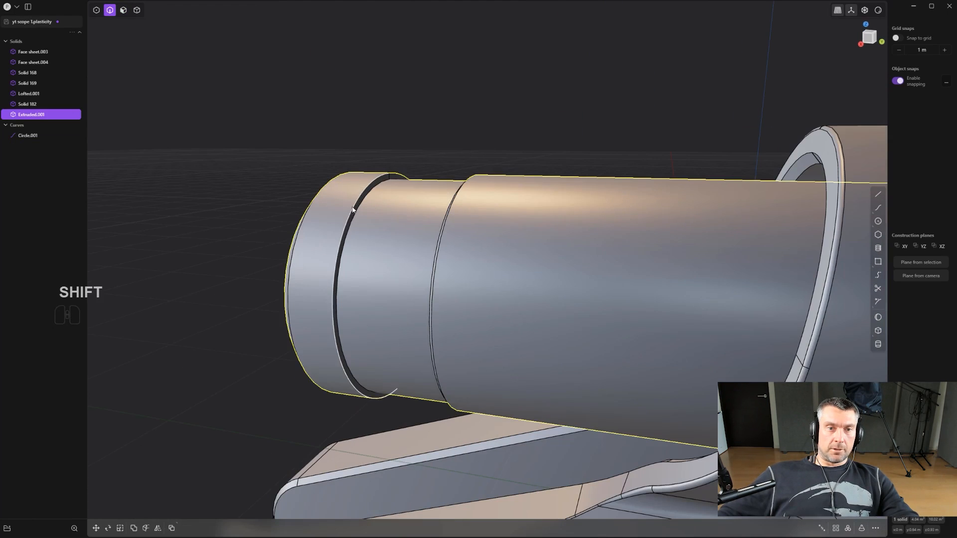
Chamfer the groove's front outer edge by about 0.016 m.
{"action": "left_click", "coordinate": [353, 210], "text": "shift"}
{"action": "left_click_drag", "start_coordinate": [353, 209], "coordinate": [339, 202], "text": "shift"}
{"action": "scroll", "coordinate": [340, 203], "scroll_direction": "down", "scroll_amount": 2}
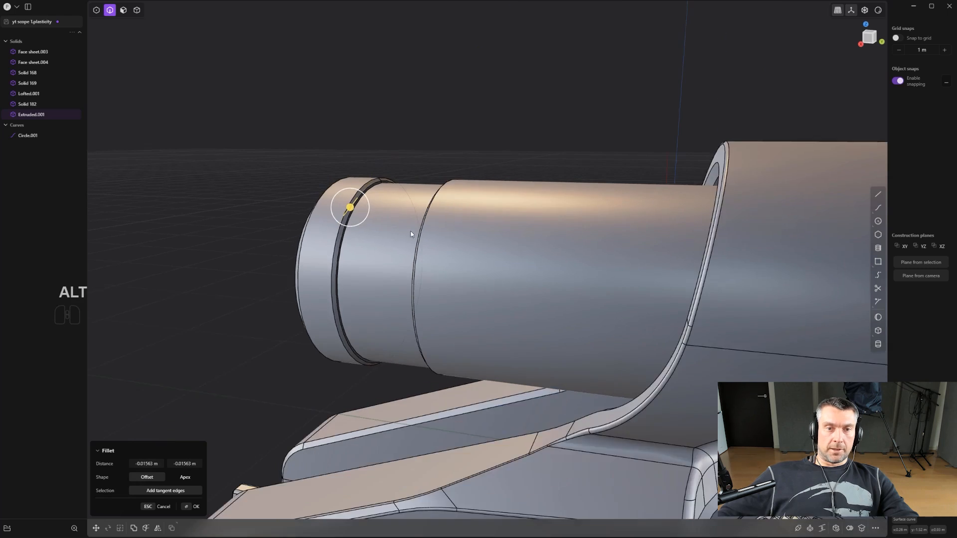
{"action": "middle_click_drag", "start_coordinate": [411, 234], "coordinate": [474, 135], "text": "alt"}
{"action": "scroll", "coordinate": [423, 223], "scroll_direction": "down", "scroll_amount": 2}
{"action": "right_click", "coordinate": [485, 135]}
Duplicate the groove's floor face in place as a separate sheet.
{"action": "scroll", "coordinate": [474, 136], "scroll_direction": "up", "scroll_amount": 1}
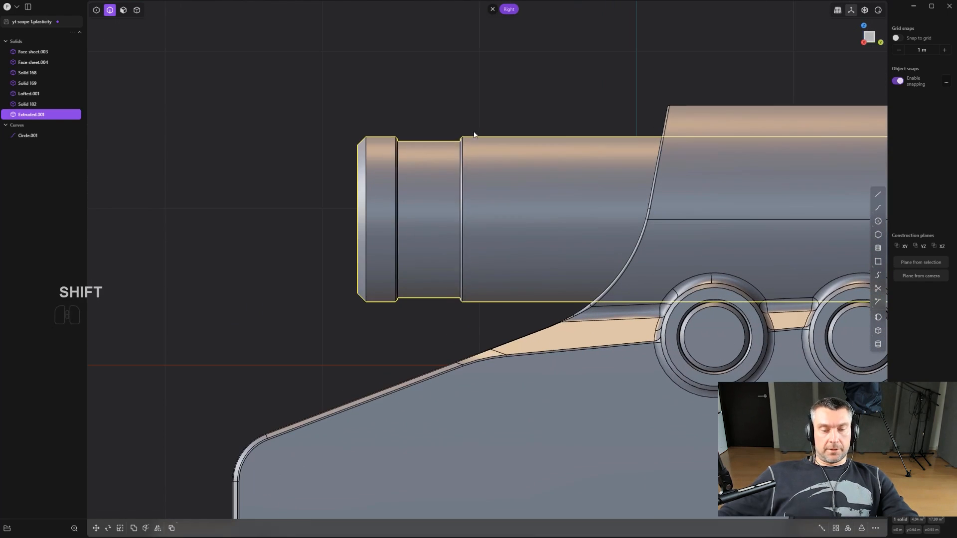
{"action": "key", "text": "3"}
{"action": "left_click", "coordinate": [434, 190]}
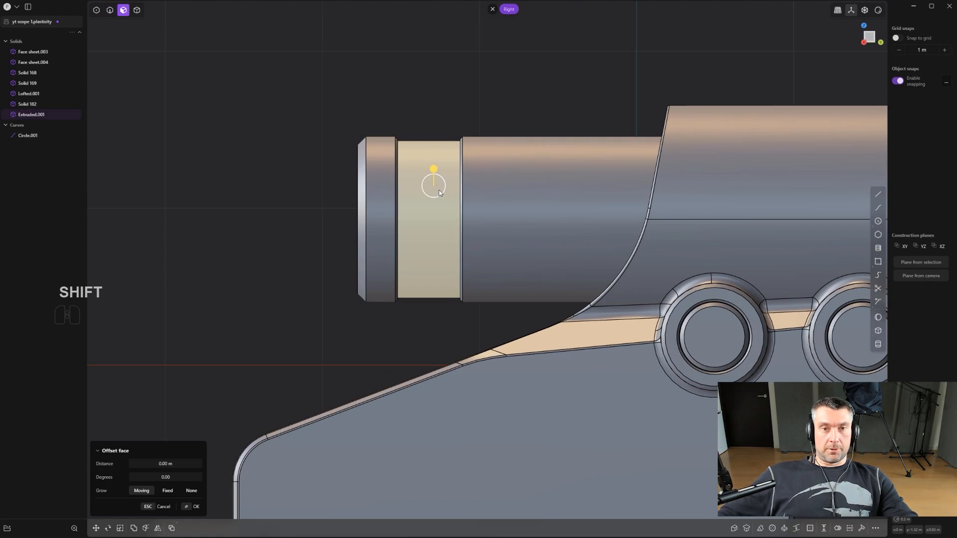
{"action": "key", "text": "shift+d"}
{"action": "right_click", "coordinate": [441, 182]}
{"action": "scroll", "coordinate": [440, 176], "scroll_direction": "up", "scroll_amount": 2}
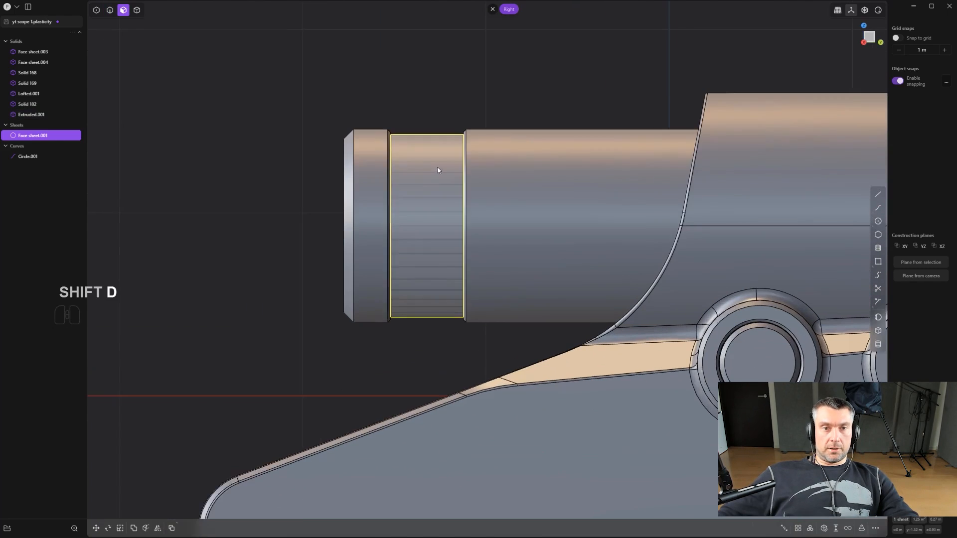
Scale the duplicated sheet along Y so it is slightly narrower than the groove.
{"action": "left_click", "coordinate": [446, 122]}
{"action": "key", "text": "4"}
{"action": "left_click", "coordinate": [407, 200]}
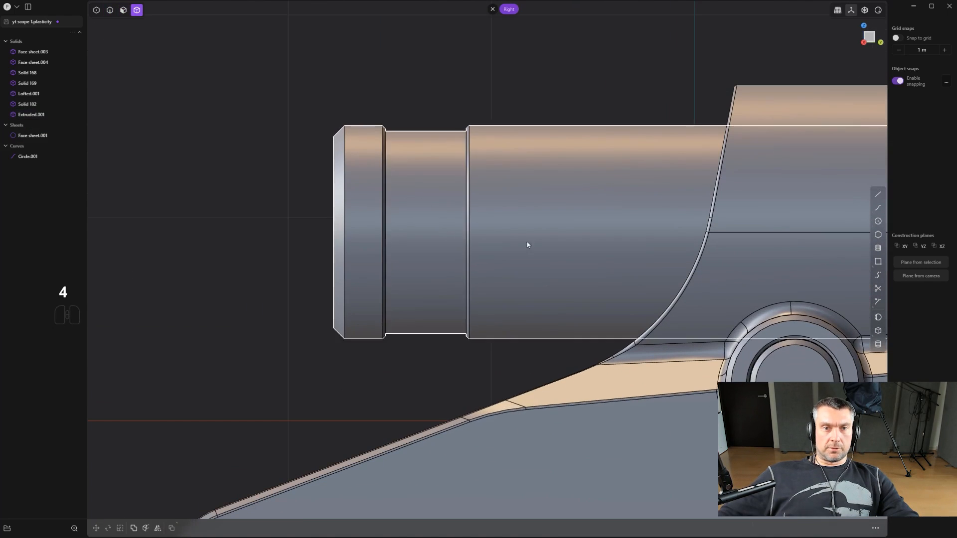
{"action": "key", "text": "s"}
{"action": "key", "text": "x"}
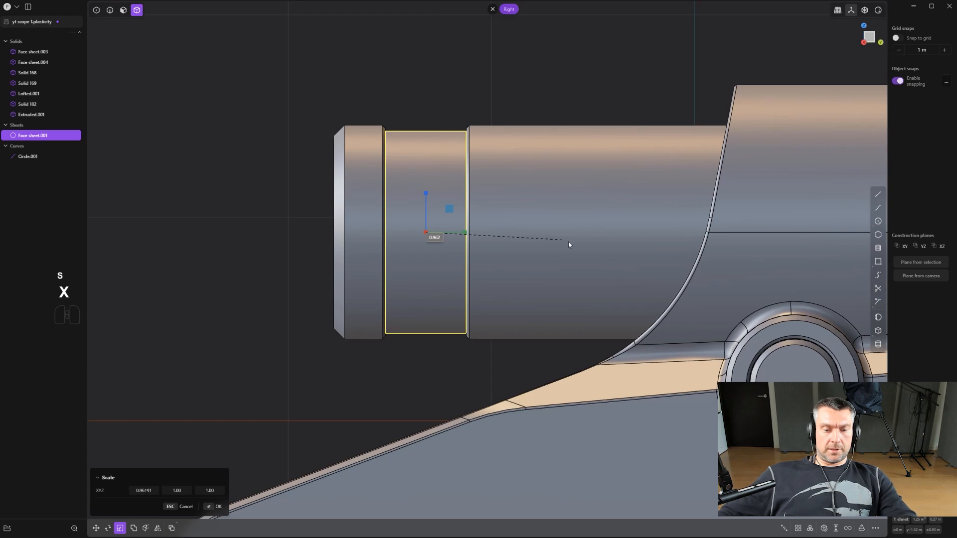
{"action": "key", "text": "y"}
{"action": "left_click", "coordinate": [572, 243]}
{"action": "right_click", "coordinate": [573, 244]}
Try to offset the duplicated sheet's face slightly outward, and undo the offset.
{"action": "middle_click_drag", "start_coordinate": [572, 243], "coordinate": [546, 257]}
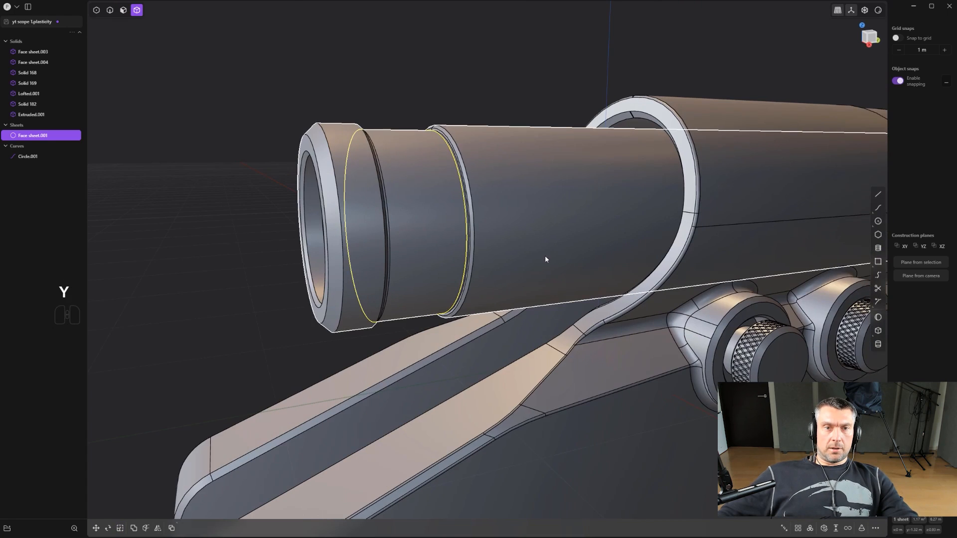
{"action": "scroll", "coordinate": [470, 236], "scroll_direction": "up", "scroll_amount": 1}
{"action": "key", "text": "3"}
{"action": "left_click", "coordinate": [449, 225]}
{"action": "scroll", "coordinate": [457, 218], "scroll_direction": "down", "scroll_amount": 1}
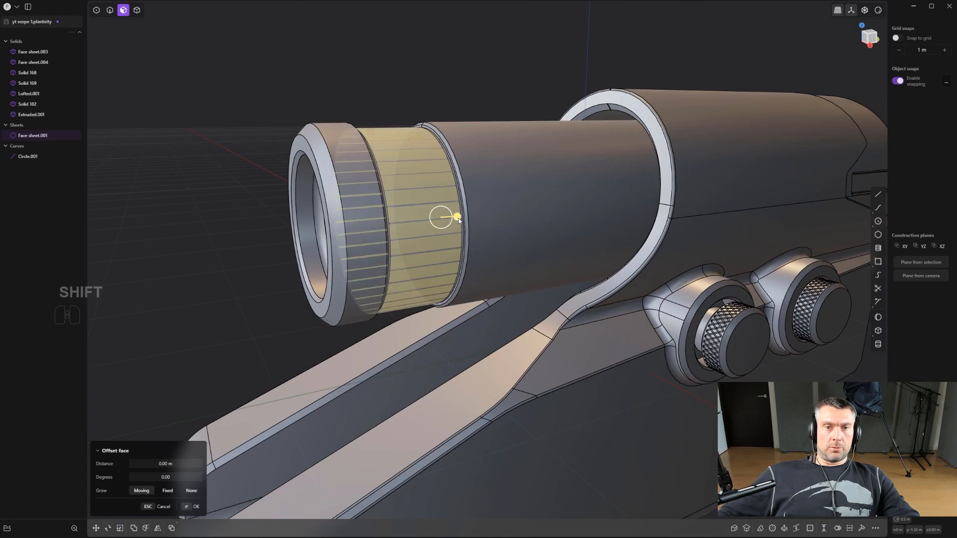
{"action": "left_click_drag", "start_coordinate": [455, 218], "coordinate": [463, 224], "text": "shift"}
{"action": "left_click_drag", "start_coordinate": [459, 222], "coordinate": [460, 223], "text": "shift"}
{"action": "right_click", "coordinate": [459, 222]}
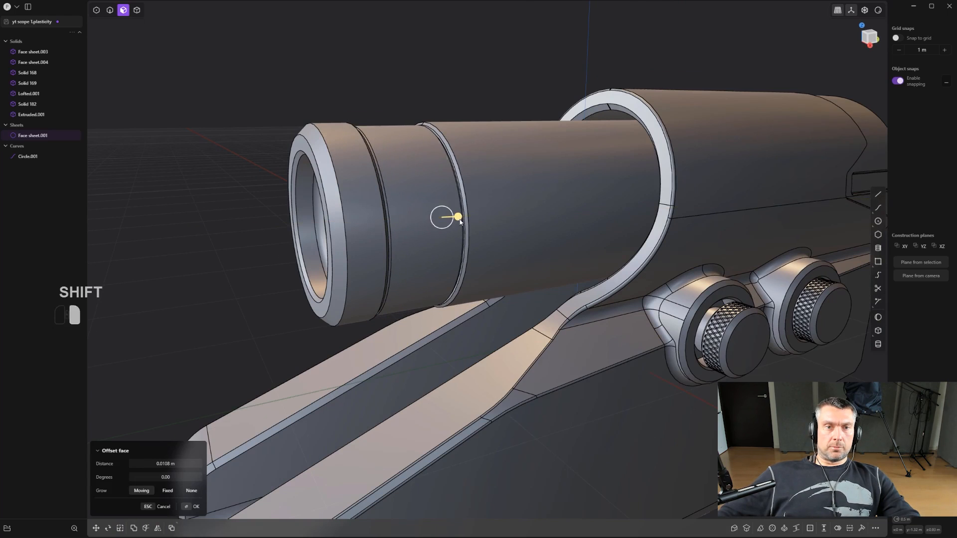
{"action": "key", "text": "ctrl+z"}
{"action": "key", "text": "ctrl+z"}
Thicken the duplicated sheet outward by about 0.055 m into a solid ring around the groove.
{"action": "left_click", "coordinate": [823, 527]}
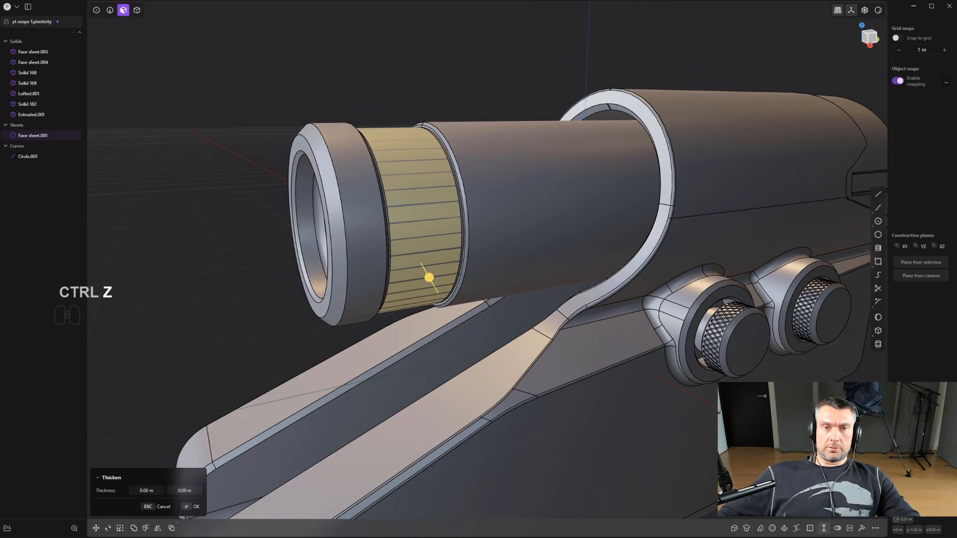
{"action": "left_click_drag", "start_coordinate": [429, 285], "coordinate": [432, 291]}
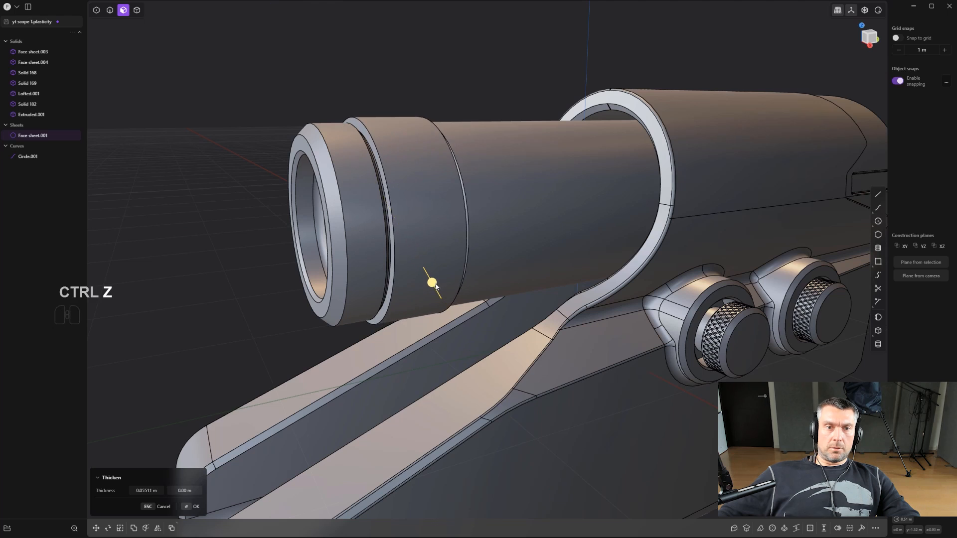
{"action": "right_click", "coordinate": [427, 232]}
Fillet both outer circular edges of the raised ring by about 0.029 m.
{"action": "key", "text": "2"}
{"action": "left_click", "coordinate": [387, 184]}
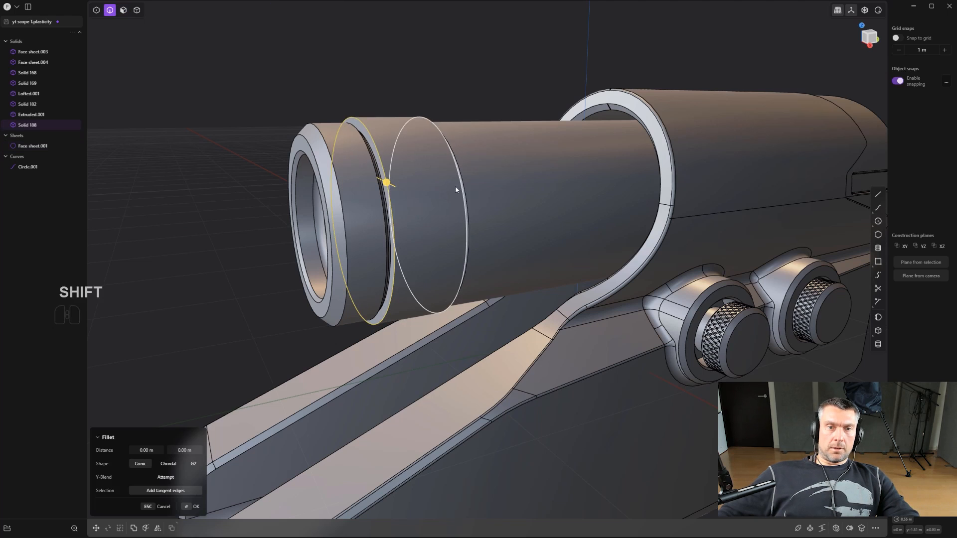
{"action": "left_click", "coordinate": [455, 190], "text": "shift"}
{"action": "left_click_drag", "start_coordinate": [459, 187], "coordinate": [466, 188]}
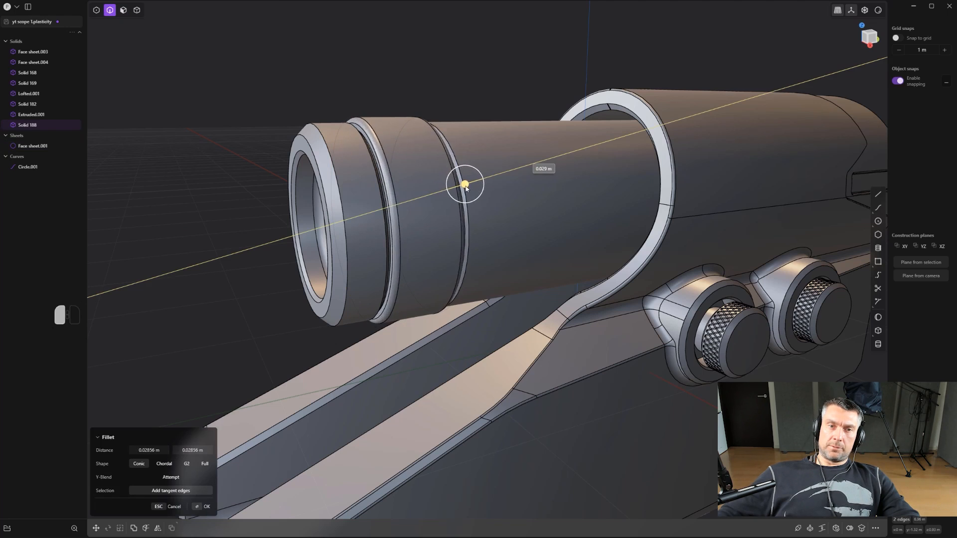
{"action": "right_click", "coordinate": [465, 185]}
Sketch a thin horizontal center-based rectangle in the right view, centred on the ring and spanning most of its width.
{"action": "middle_click_drag", "start_coordinate": [463, 184], "coordinate": [474, 106], "text": "alt"}
{"action": "right_click", "coordinate": [496, 79]}
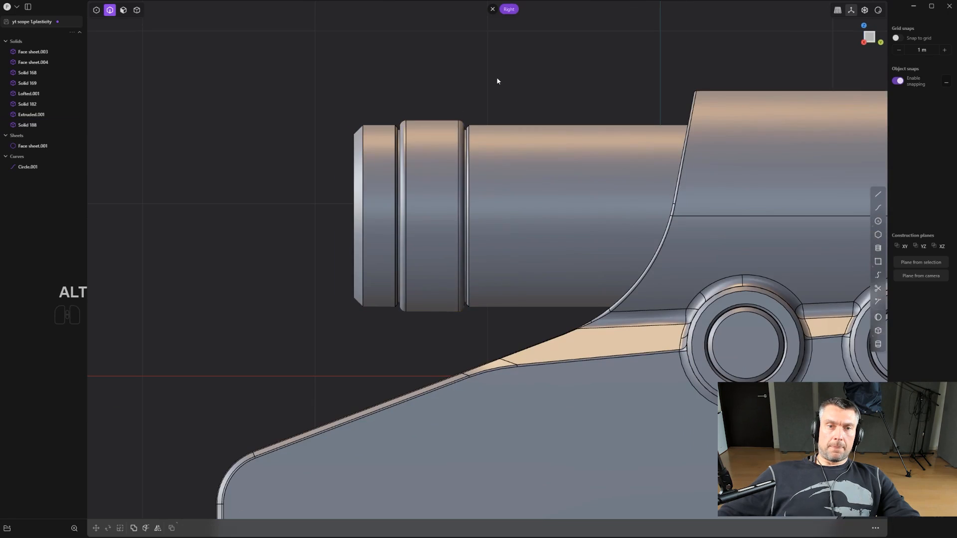
{"action": "scroll", "coordinate": [498, 79], "scroll_direction": "down", "scroll_amount": 2}
{"action": "scroll", "coordinate": [505, 185], "scroll_direction": "up", "scroll_amount": 5}
{"action": "mouse_move", "coordinate": [476, 140]}
{"action": "middle_mouse_down", "text": "shift"}
{"action": "mouse_move", "coordinate": [504, 194]}
{"action": "mouse_move", "coordinate": [492, 136]}
{"action": "middle_mouse_up", "text": "shift"}
{"action": "scroll", "coordinate": [493, 184], "scroll_direction": "up", "scroll_amount": 1}
{"action": "scroll", "coordinate": [492, 136], "scroll_direction": "up", "scroll_amount": 5}
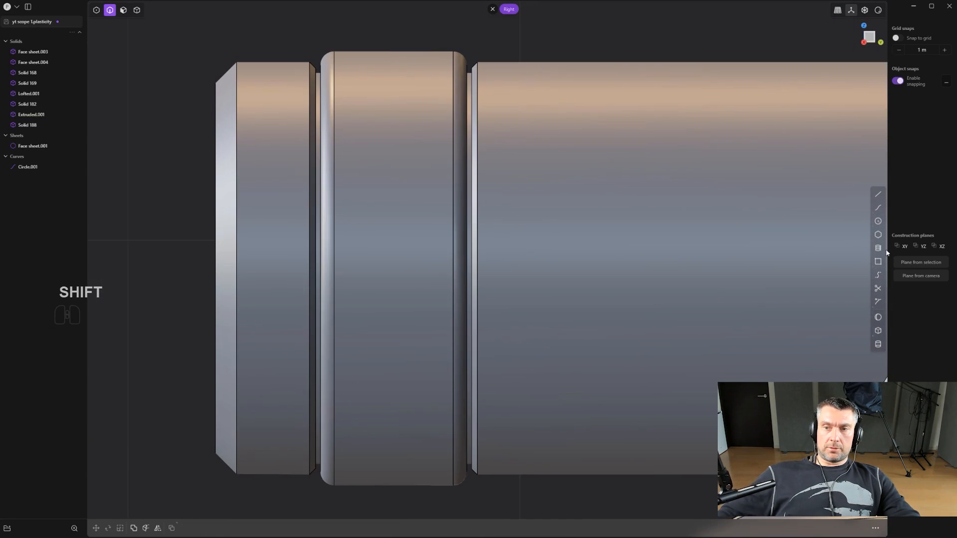
{"action": "left_click", "coordinate": [394, 270]}
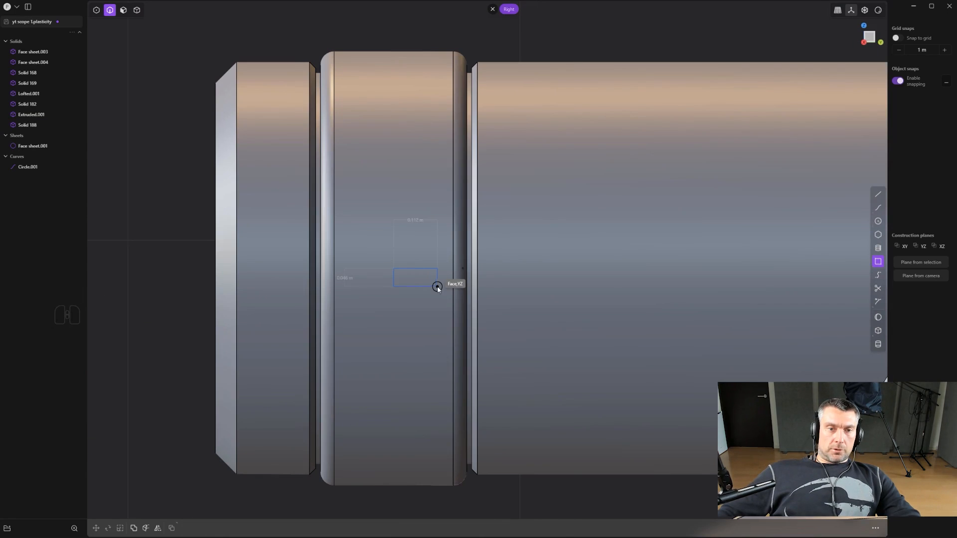
{"action": "key", "text": "c"}
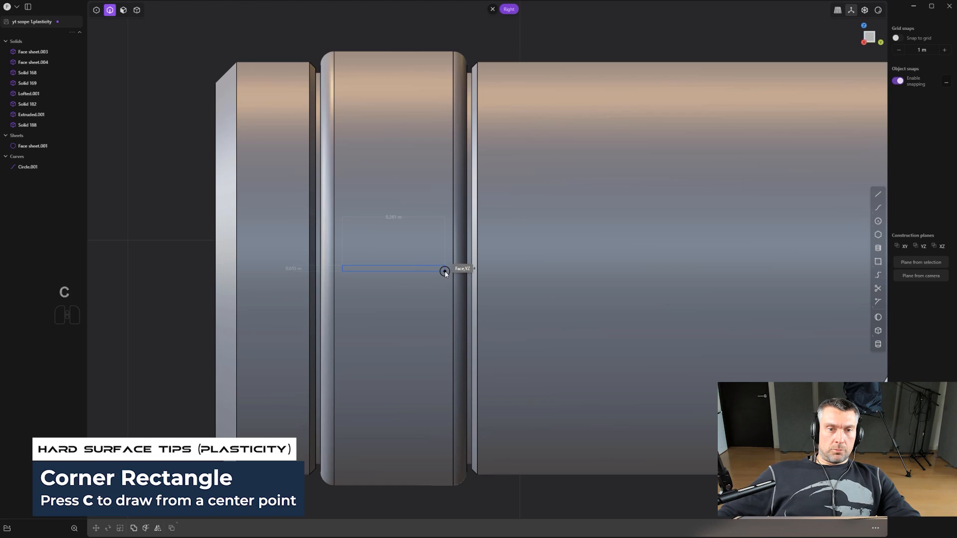
{"action": "left_click", "coordinate": [445, 272]}
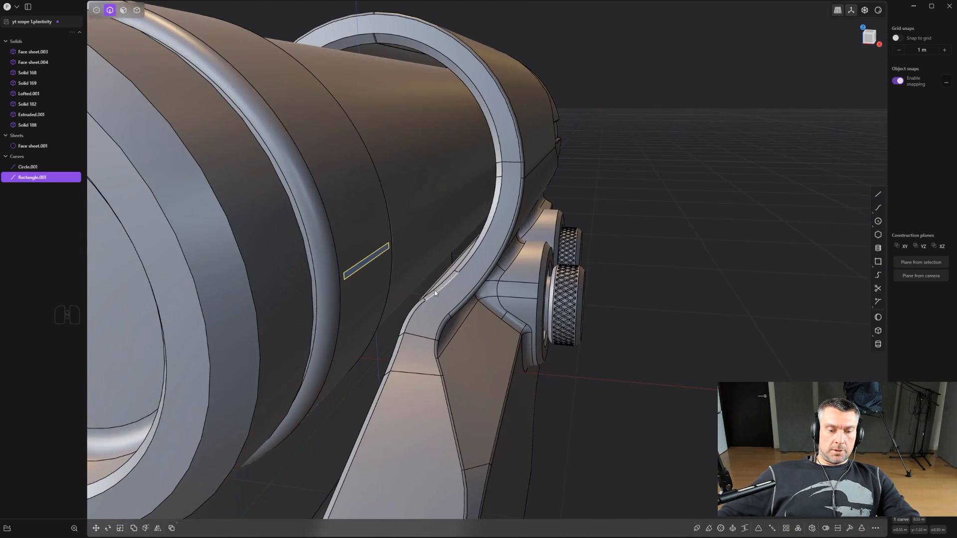
Extrude the rectangle about 0.017 m into a thin bar and move it slightly along X against the ring's surface.
{"action": "key", "text": "3"}
{"action": "left_click", "coordinate": [376, 258]}
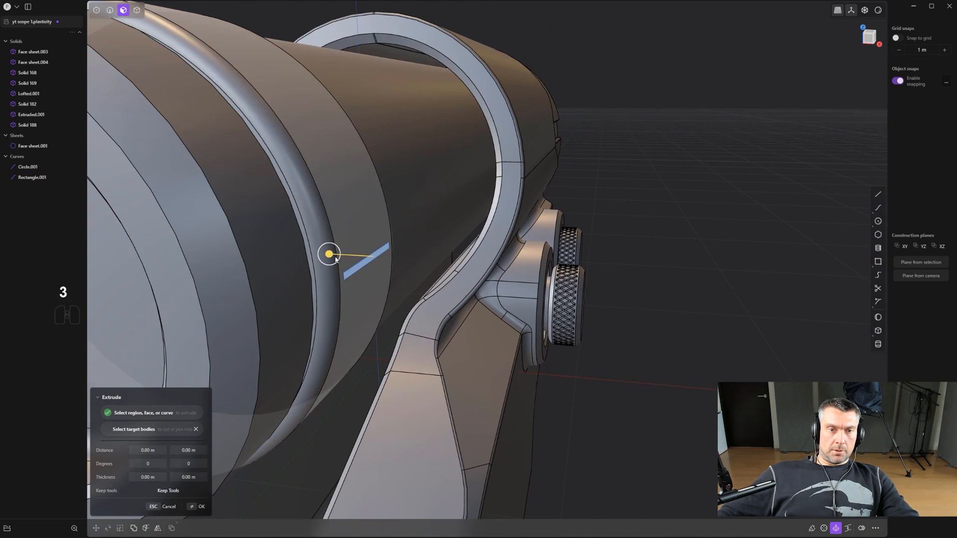
{"action": "left_click_drag", "start_coordinate": [331, 255], "coordinate": [339, 258]}
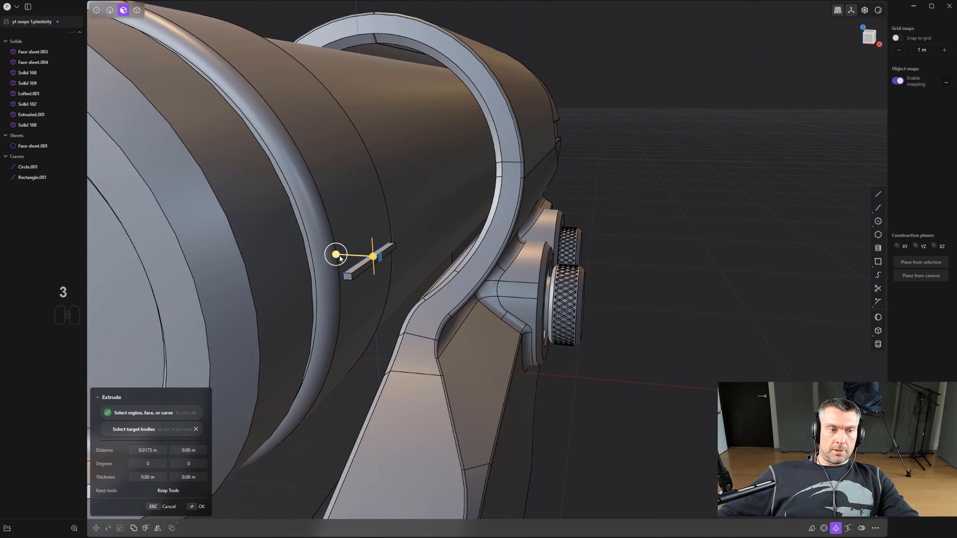
{"action": "right_click", "coordinate": [407, 239]}
{"action": "scroll", "coordinate": [409, 237], "scroll_direction": "up", "scroll_amount": 3}
{"action": "key", "text": "g"}
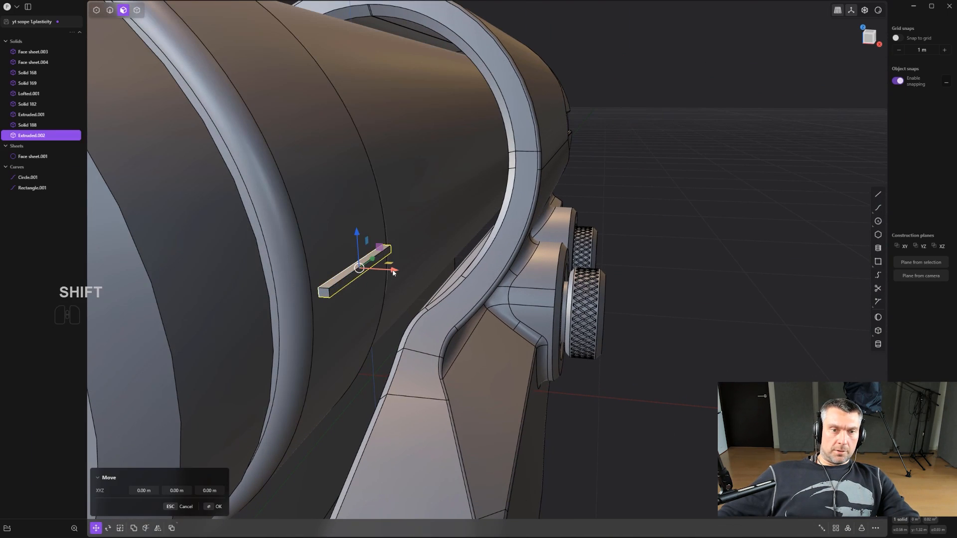
{"action": "left_click_drag", "start_coordinate": [393, 272], "coordinate": [388, 269]}
Round the thin bar's edges with small fillets.
{"action": "middle_click_drag", "start_coordinate": [387, 258], "coordinate": [305, 293]}
{"action": "key", "text": "2"}
{"action": "left_click", "coordinate": [304, 293], "text": "ctrl+alt"}
{"action": "scroll", "coordinate": [313, 295], "scroll_direction": "up", "scroll_amount": 3, "text": "ctrl+alt"}
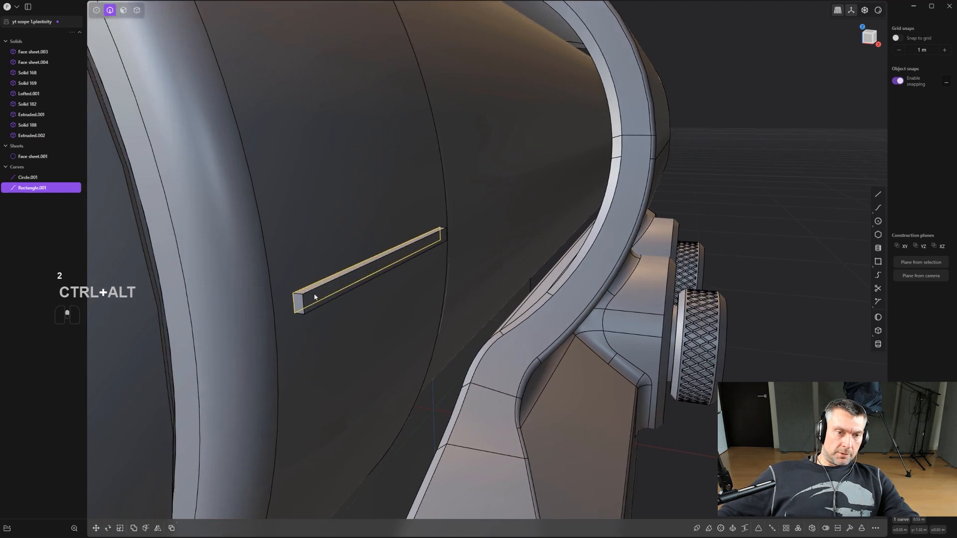
{"action": "left_click", "coordinate": [295, 294], "text": "ctrl+alt"}
{"action": "left_click_drag", "start_coordinate": [295, 294], "coordinate": [343, 277]}
{"action": "right_click", "coordinate": [293, 290]}
{"action": "left_click", "coordinate": [336, 278], "text": "ctrl+alt"}
{"action": "right_click", "coordinate": [342, 277]}
Create a radial array of the bar around the scope's center point with 50 copies over 360 degrees.
{"action": "scroll", "coordinate": [354, 267], "scroll_direction": "down", "scroll_amount": 2}
{"action": "scroll", "coordinate": [438, 277], "scroll_direction": "down", "scroll_amount": 6}
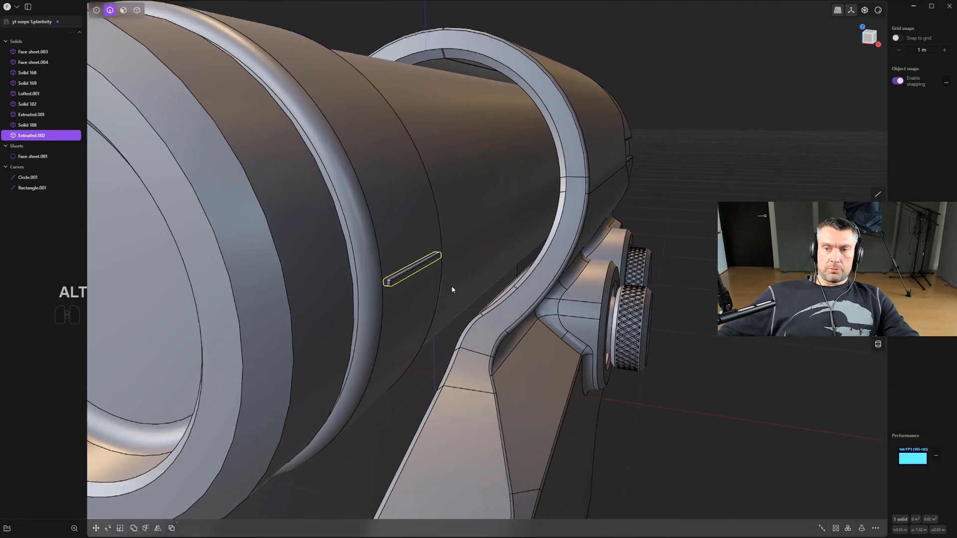
{"action": "middle_click_drag", "start_coordinate": [452, 291], "coordinate": [546, 223], "text": "shift"}
{"action": "left_click", "coordinate": [848, 529]}
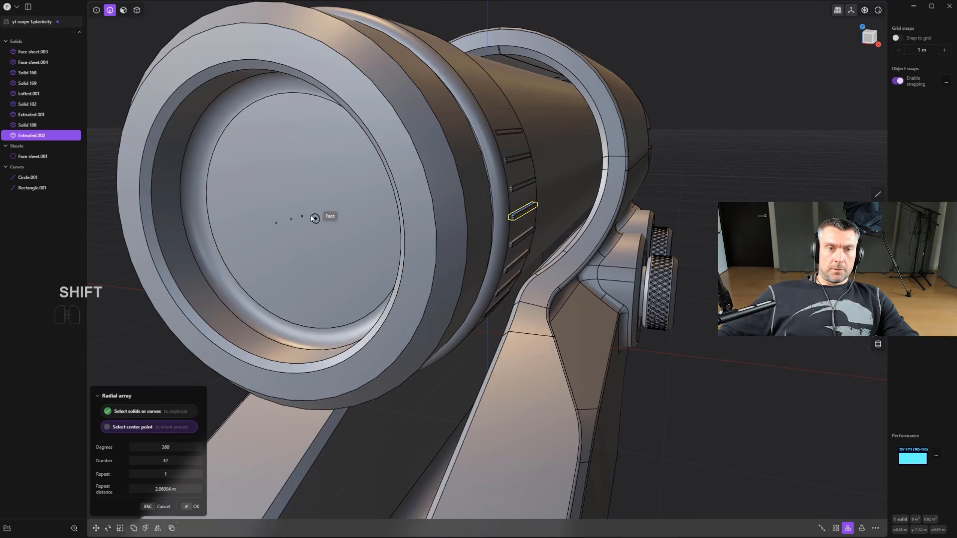
{"action": "left_click", "coordinate": [302, 216], "text": "shift"}
{"action": "middle_click_drag", "start_coordinate": [409, 218], "coordinate": [324, 208]}
{"action": "scroll", "coordinate": [235, 195], "scroll_direction": "down", "scroll_amount": 3}
{"action": "left_click", "coordinate": [180, 454]}
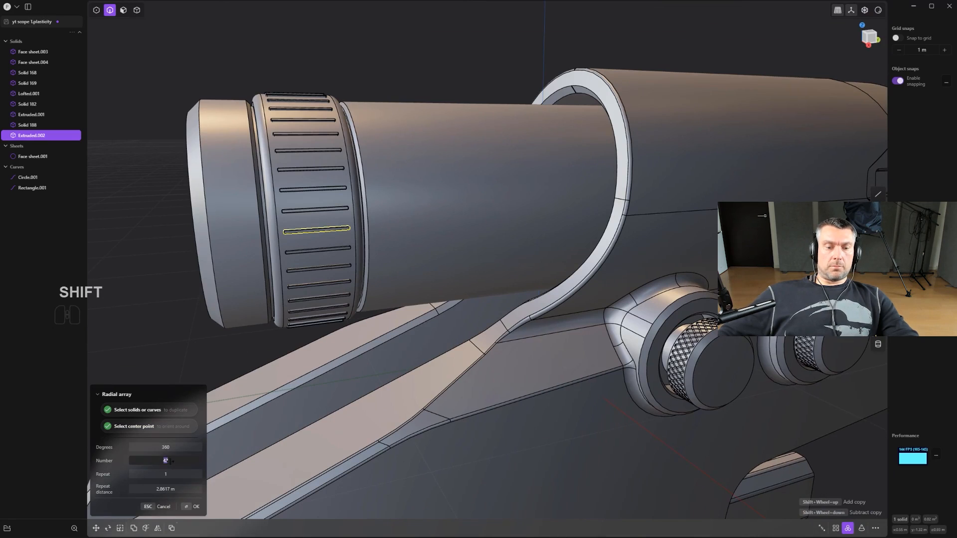
{"action": "type", "text": "50"}
{"action": "key", "text": "Return"}
{"action": "middle_click_drag", "start_coordinate": [180, 453], "coordinate": [333, 352]}
{"action": "scroll", "coordinate": [333, 352], "scroll_direction": "down", "scroll_amount": 2}
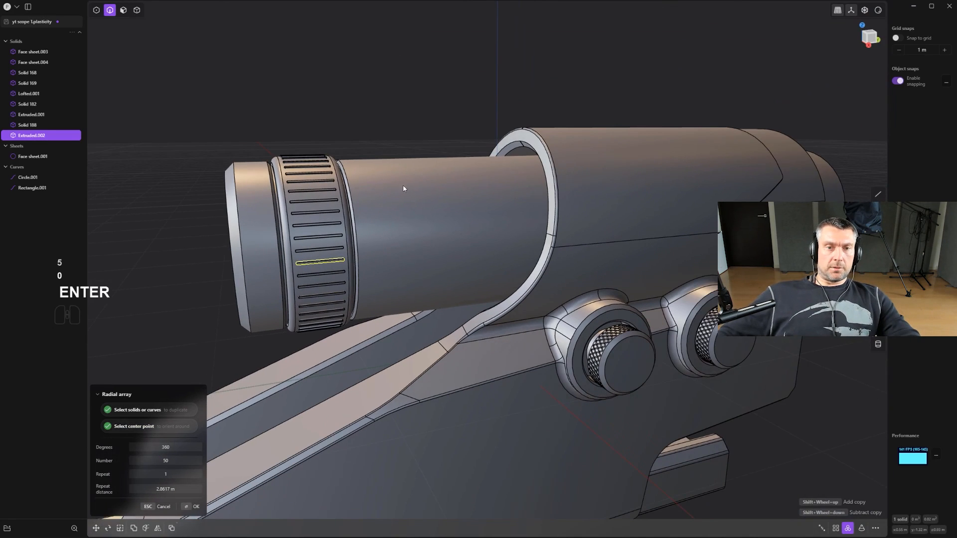
{"action": "key", "text": "Return"}
Try to join the ring and all arrayed bars with a Boolean union, and restart the program.
{"action": "scroll", "coordinate": [325, 114], "scroll_direction": "up", "scroll_amount": 2}
{"action": "middle_click_drag", "start_coordinate": [349, 125], "coordinate": [372, 135], "text": "shift"}
{"action": "middle_click_drag", "start_coordinate": [388, 269], "coordinate": [497, 316]}
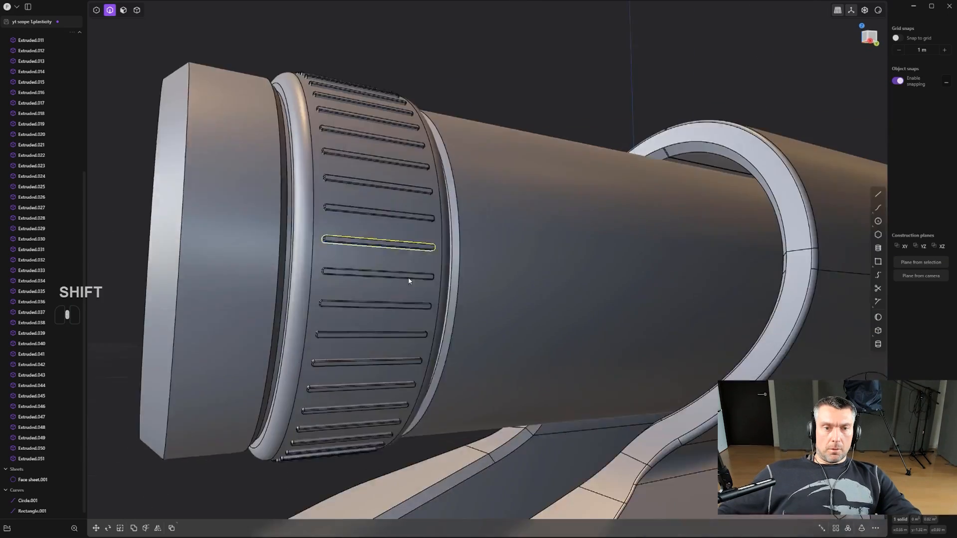
{"action": "scroll", "coordinate": [466, 317], "scroll_direction": "up", "scroll_amount": 1}
{"action": "scroll", "coordinate": [467, 317], "scroll_direction": "up", "scroll_amount": 1}
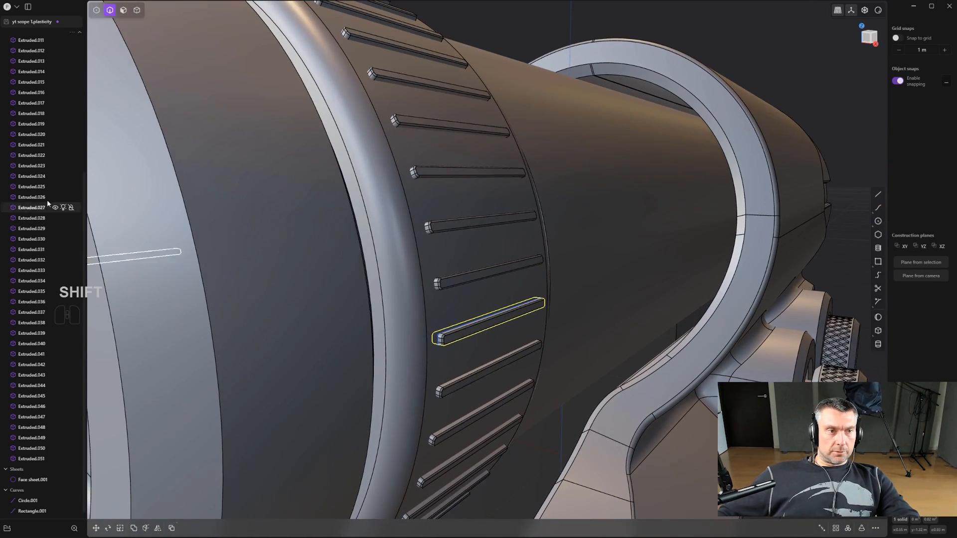
{"action": "left_click", "coordinate": [36, 462]}
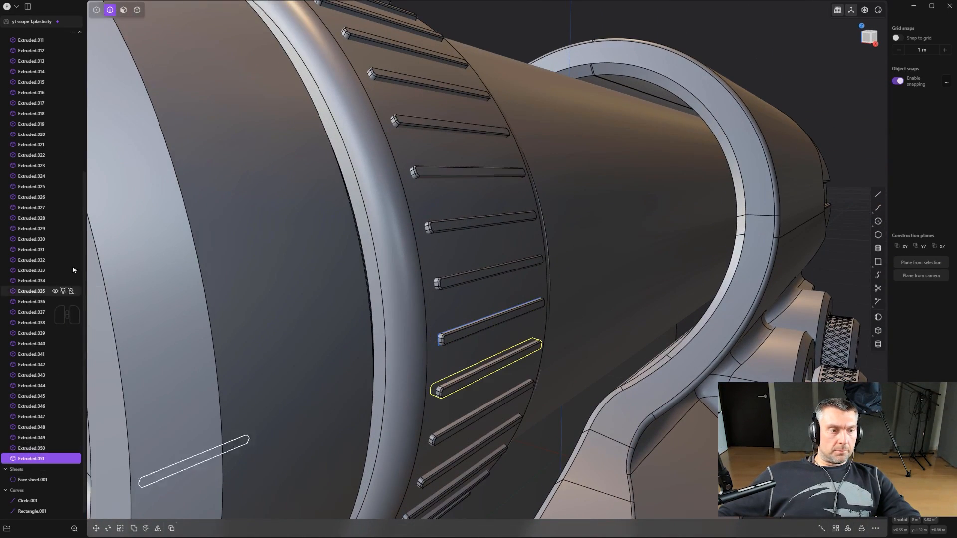
{"action": "scroll", "coordinate": [37, 199], "scroll_direction": "up", "scroll_amount": 4}
{"action": "left_click", "coordinate": [34, 135], "text": "shift"}
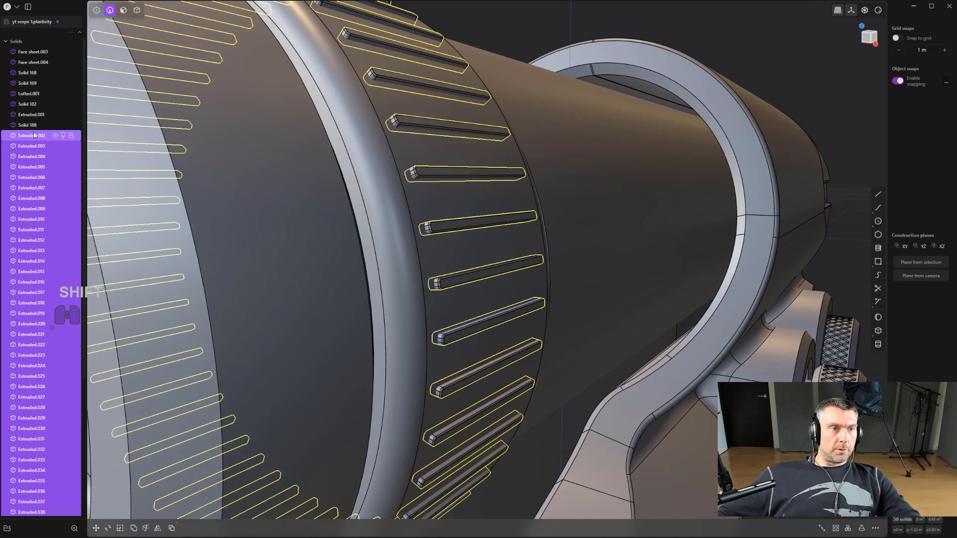
{"action": "left_click", "coordinate": [31, 125], "text": "shift"}
{"action": "scroll", "coordinate": [201, 187], "scroll_direction": "down", "scroll_amount": 3}
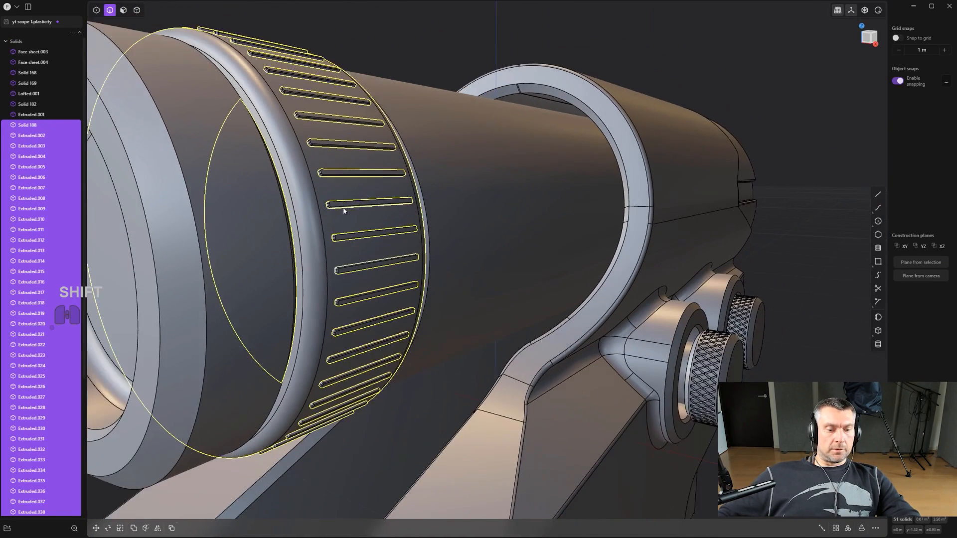
{"action": "key", "text": "q"}
{"action": "middle_click_drag", "start_coordinate": [382, 226], "coordinate": [467, 236], "text": "shift"}
{"action": "key", "text": "q"}
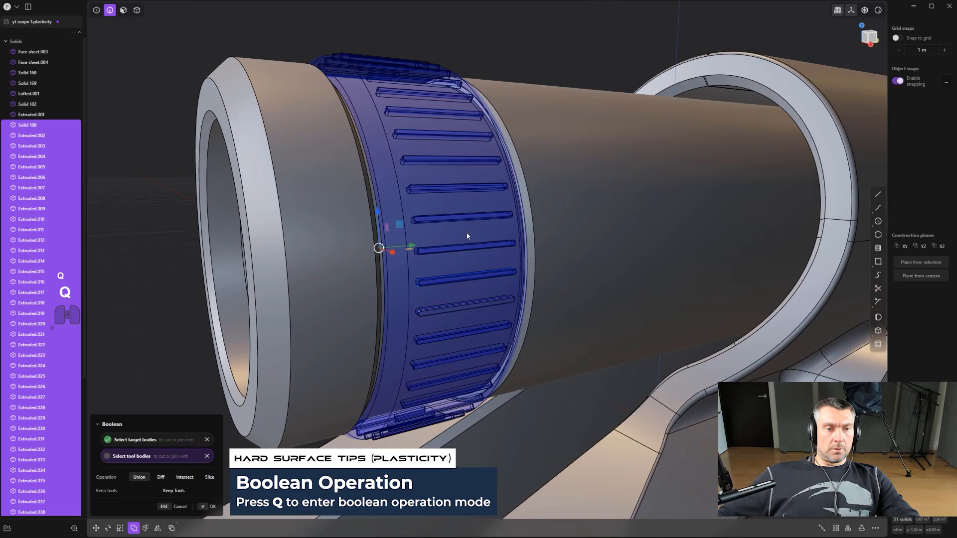
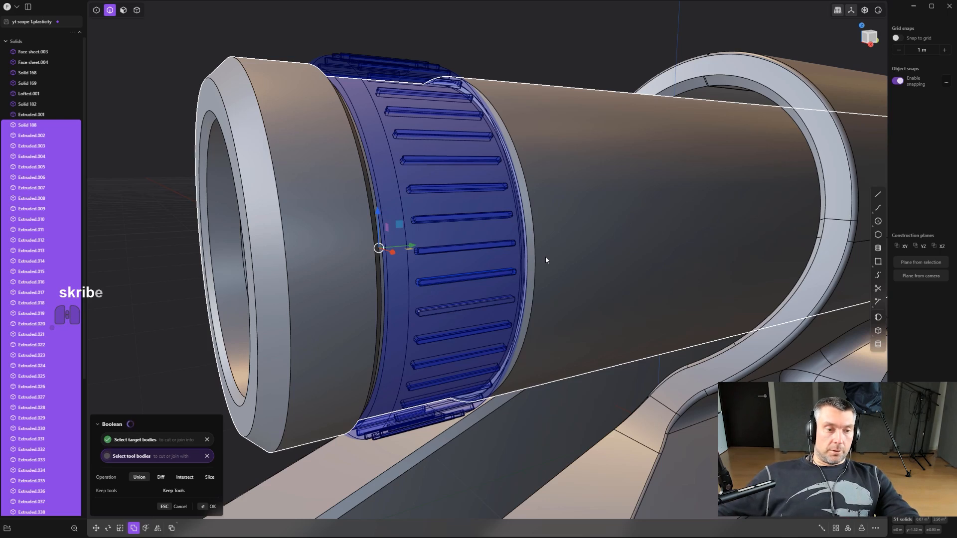
{"action": "middle_click_drag", "start_coordinate": [486, 248], "coordinate": [503, 218]}
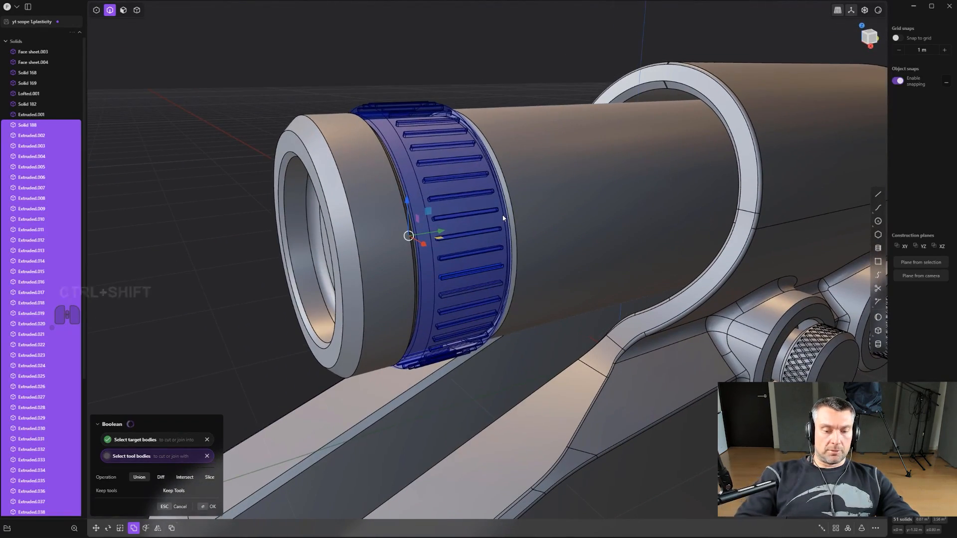
{"action": "key", "text": "ctrl+shift+r"}
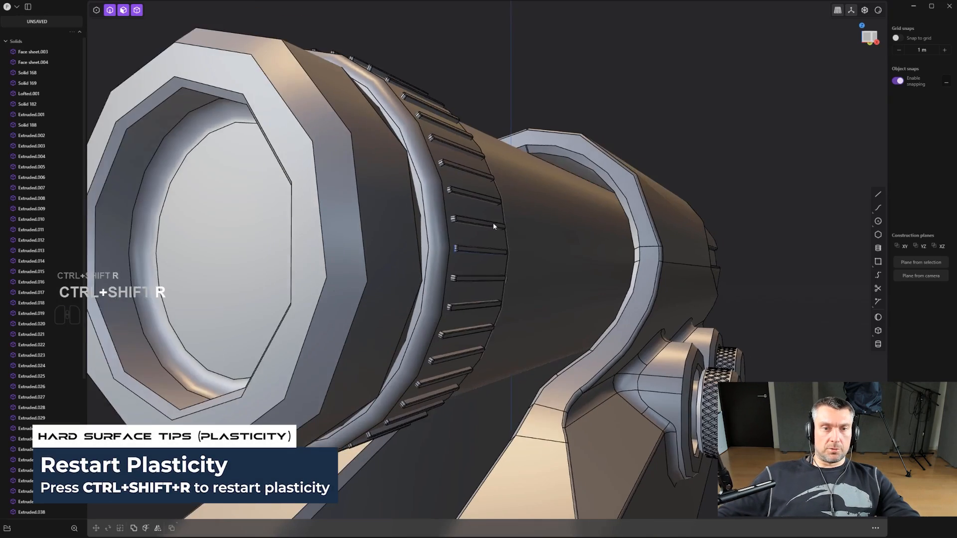
Group the ring with all of its arrayed bars and name the group "dial".
{"action": "scroll", "coordinate": [493, 227], "scroll_direction": "down", "scroll_amount": 2}
{"action": "middle_click_drag", "start_coordinate": [558, 214], "coordinate": [514, 234]}
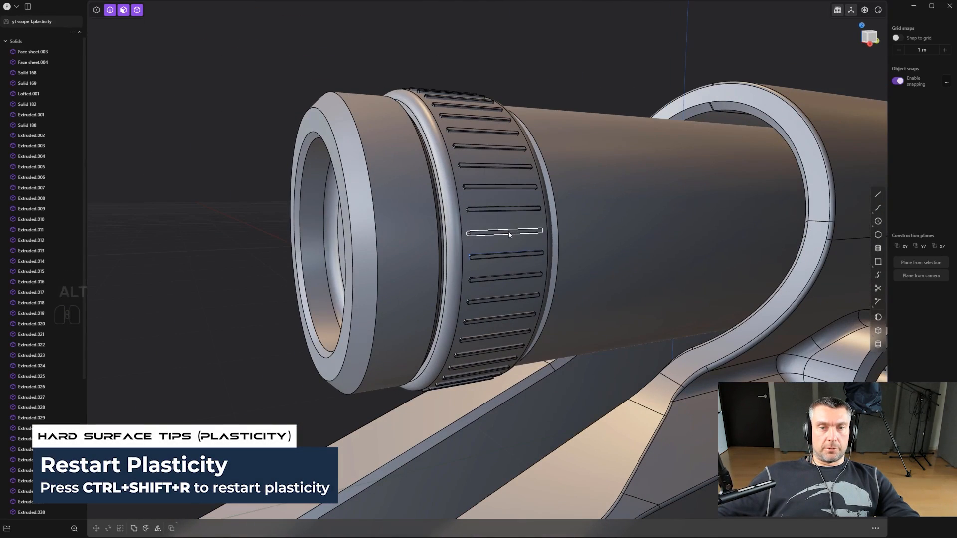
{"action": "left_click", "coordinate": [30, 136]}
{"action": "scroll", "coordinate": [62, 249], "scroll_direction": "down", "scroll_amount": 4}
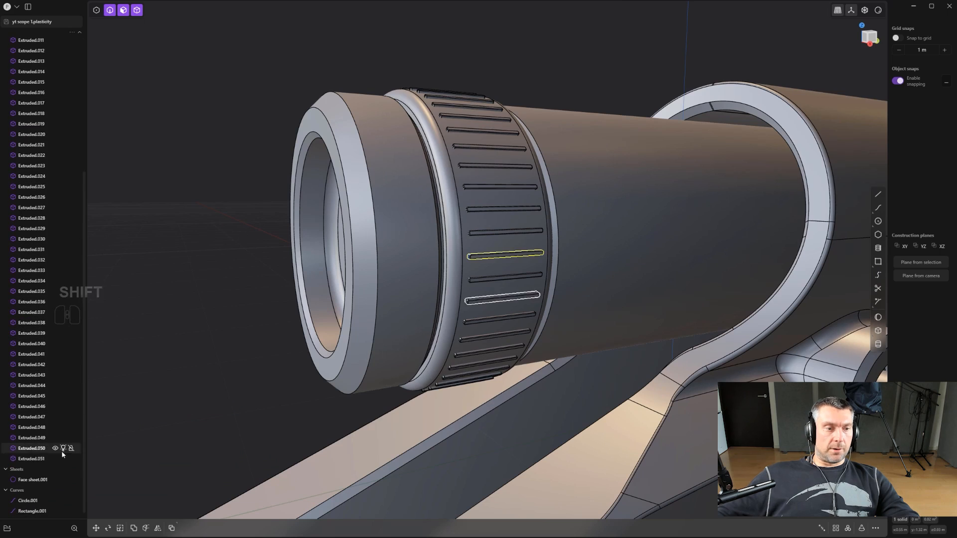
{"action": "left_click", "coordinate": [63, 453], "text": "shift"}
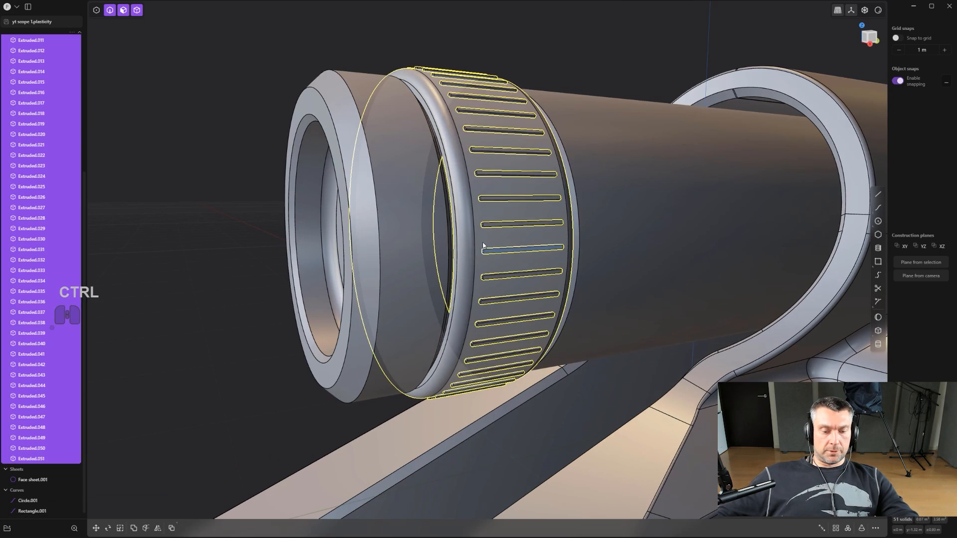
{"action": "key", "text": "ctrl+g"}
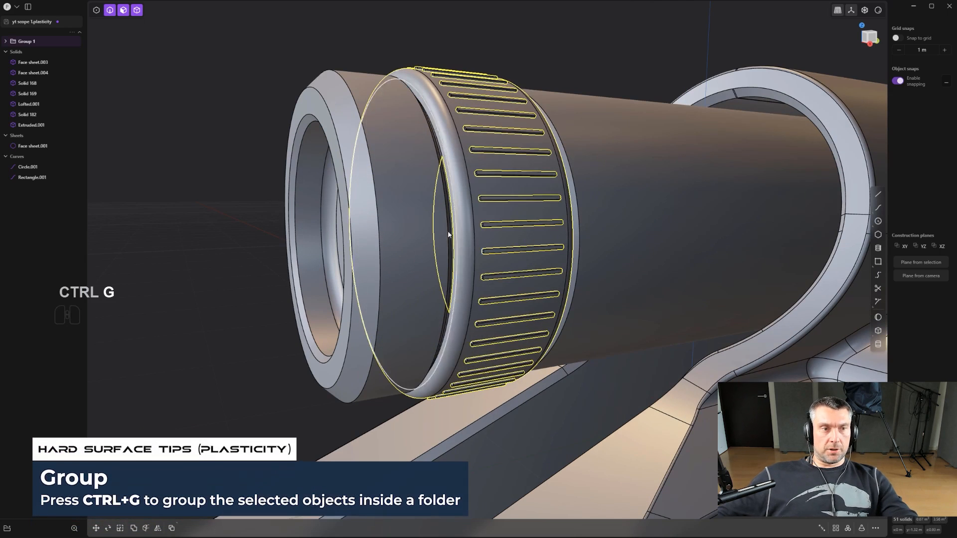
{"action": "double_click", "coordinate": [26, 41]}
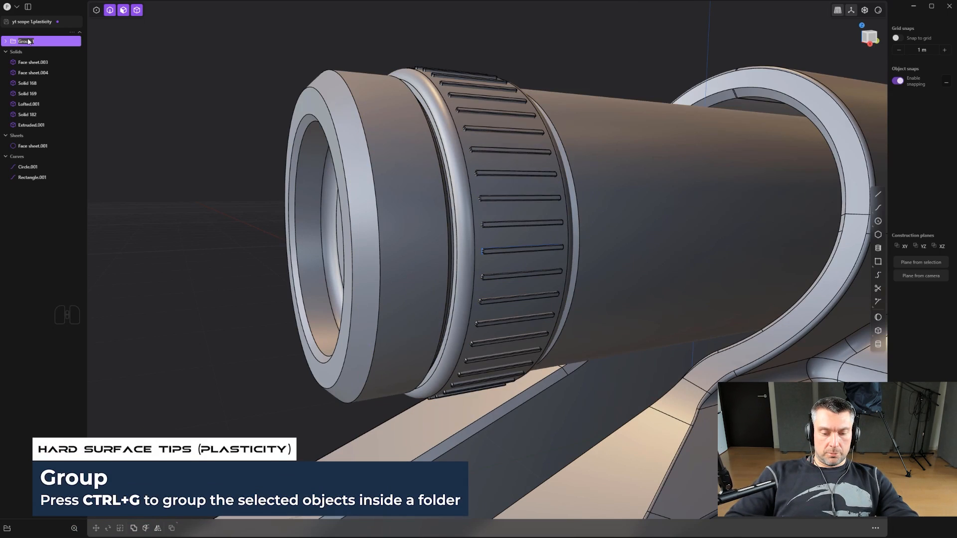
{"action": "type", "text": "dial"}
{"action": "key", "text": "Return"}
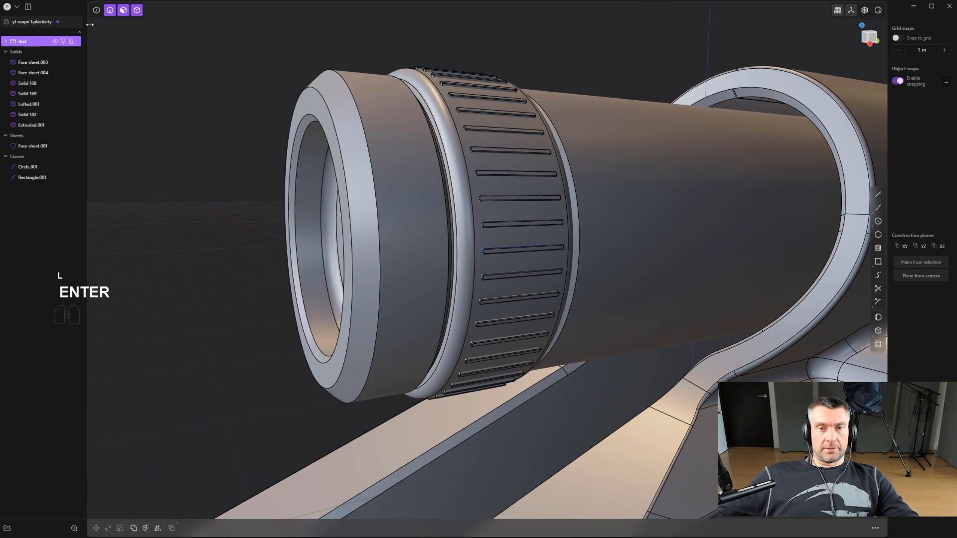
Switch to the right view and hide the models' edge lines in the viewport.
{"action": "scroll", "coordinate": [590, 201], "scroll_direction": "down", "scroll_amount": 2}
{"action": "middle_click_drag", "start_coordinate": [590, 197], "coordinate": [602, 195], "text": "alt"}
{"action": "scroll", "coordinate": [603, 194], "scroll_direction": "down", "scroll_amount": 4}
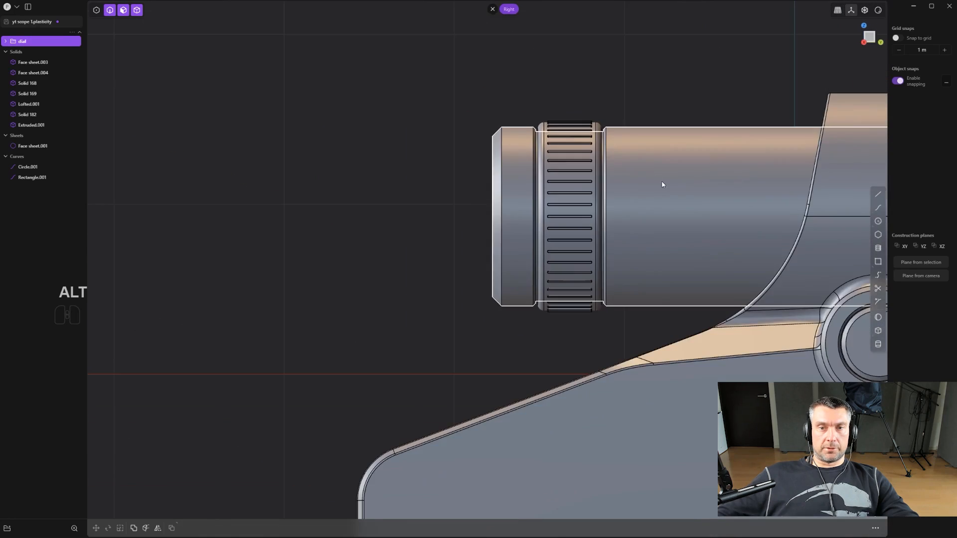
{"action": "middle_click_drag", "start_coordinate": [662, 184], "coordinate": [489, 145], "text": "shift"}
{"action": "scroll", "coordinate": [503, 160], "scroll_direction": "down", "scroll_amount": 5}
{"action": "key", "text": "ctrl+e"}
Delete the leftover construction curves Circle.001 and Rectangle.001.
{"action": "scroll", "coordinate": [516, 211], "scroll_direction": "up", "scroll_amount": 1}
{"action": "scroll", "coordinate": [516, 212], "scroll_direction": "down", "scroll_amount": 3}
{"action": "middle_click_drag", "start_coordinate": [516, 212], "coordinate": [396, 199]}
{"action": "left_click", "coordinate": [31, 177]}
{"action": "left_click", "coordinate": [27, 167], "text": "shift"}
{"action": "key", "text": "Delete"}
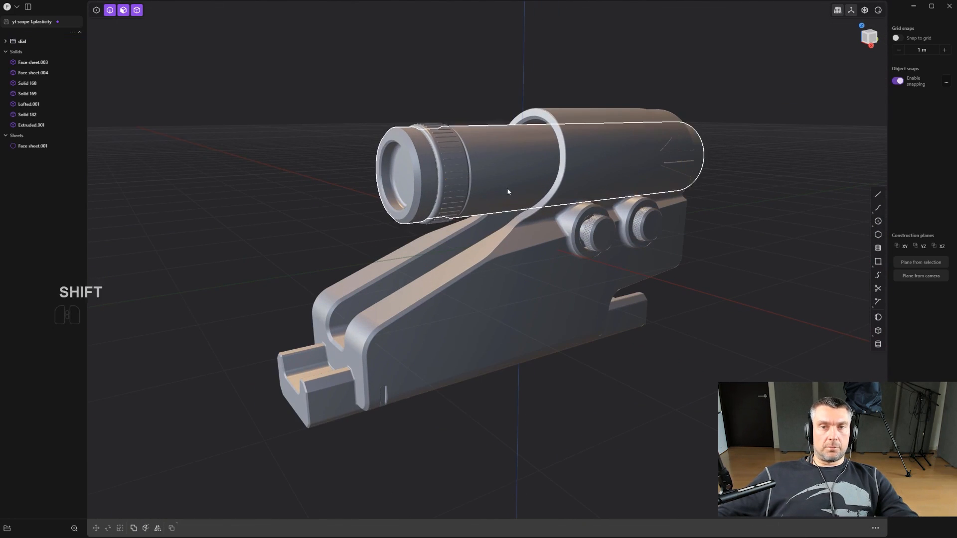
Scale the front side knob up uniformly by a factor of about 1.15.
{"action": "middle_click_drag", "start_coordinate": [508, 192], "coordinate": [586, 182]}
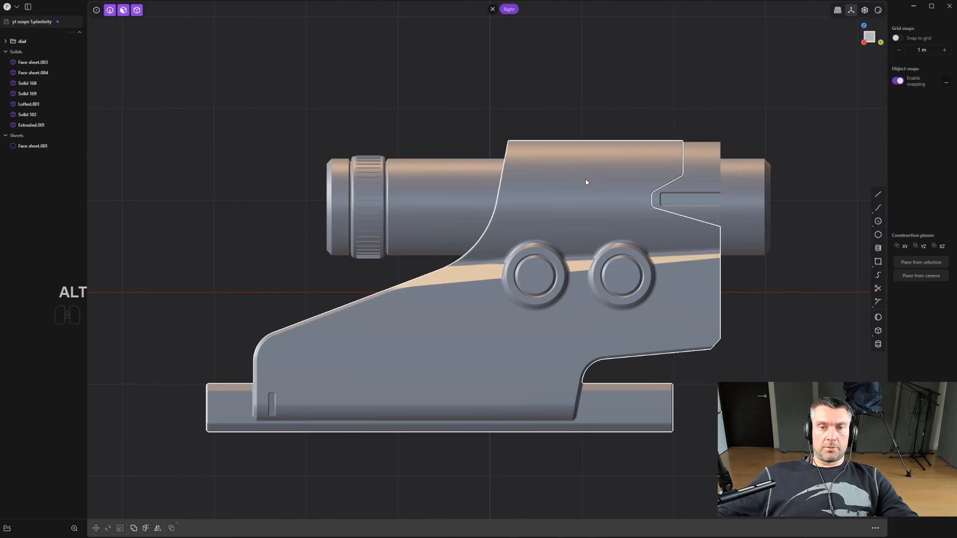
{"action": "middle_click_drag", "start_coordinate": [562, 233], "coordinate": [557, 263]}
{"action": "scroll", "coordinate": [556, 263], "scroll_direction": "up", "scroll_amount": 3}
{"action": "key", "text": "4"}
{"action": "left_click", "coordinate": [543, 273]}
{"action": "scroll", "coordinate": [548, 273], "scroll_direction": "up", "scroll_amount": 3}
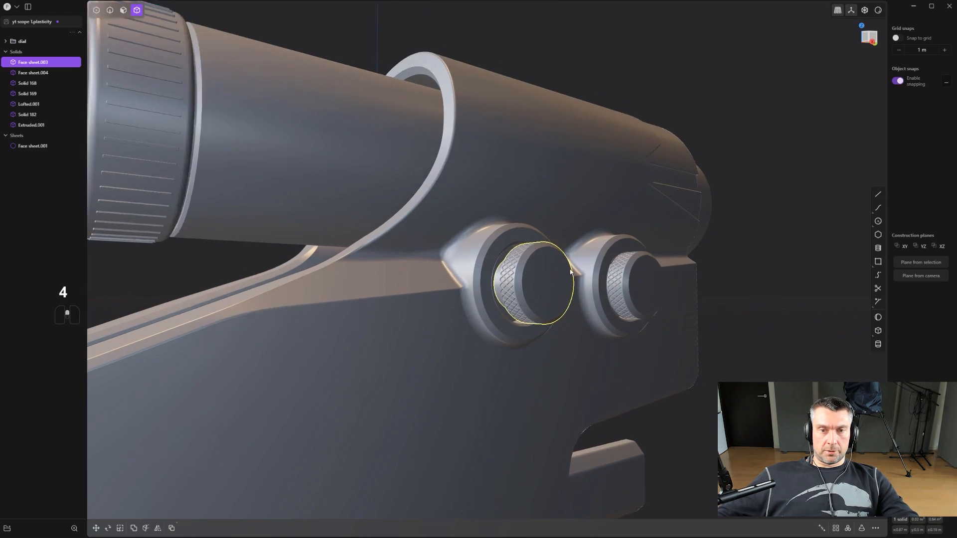
{"action": "key", "text": "s"}
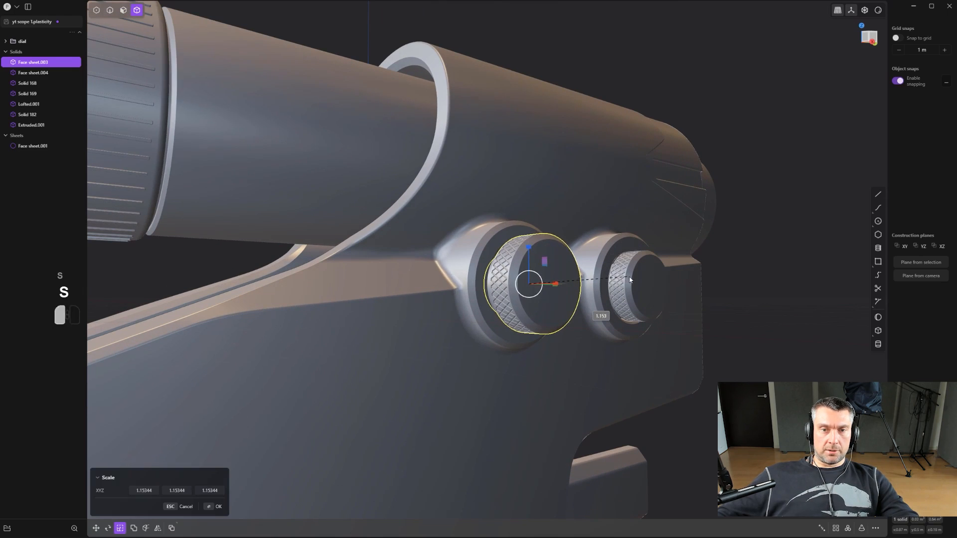
{"action": "left_click", "coordinate": [638, 282]}
Delete the second side knob, the one that was not enlarged.
{"action": "left_click", "coordinate": [638, 279]}
{"action": "key", "text": "s"}
{"action": "key", "text": "x"}
{"action": "right_click", "coordinate": [643, 280]}
{"action": "key", "text": "ctrl+z"}
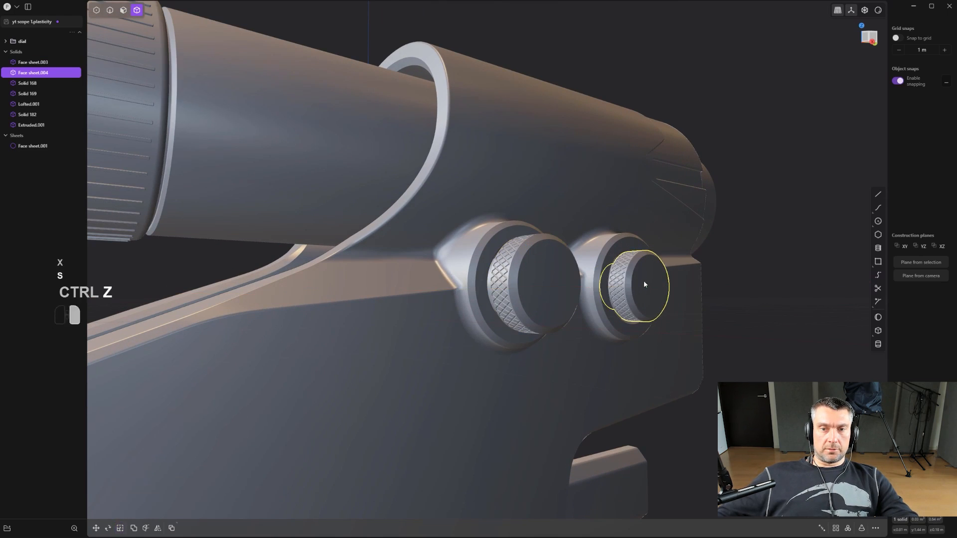
{"action": "key", "text": "x"}
Duplicate the enlarged knob in the right view and centre the copy on the empty second boss.
{"action": "middle_click_drag", "start_coordinate": [644, 284], "coordinate": [559, 282], "text": "alt"}
{"action": "left_click", "coordinate": [506, 295]}
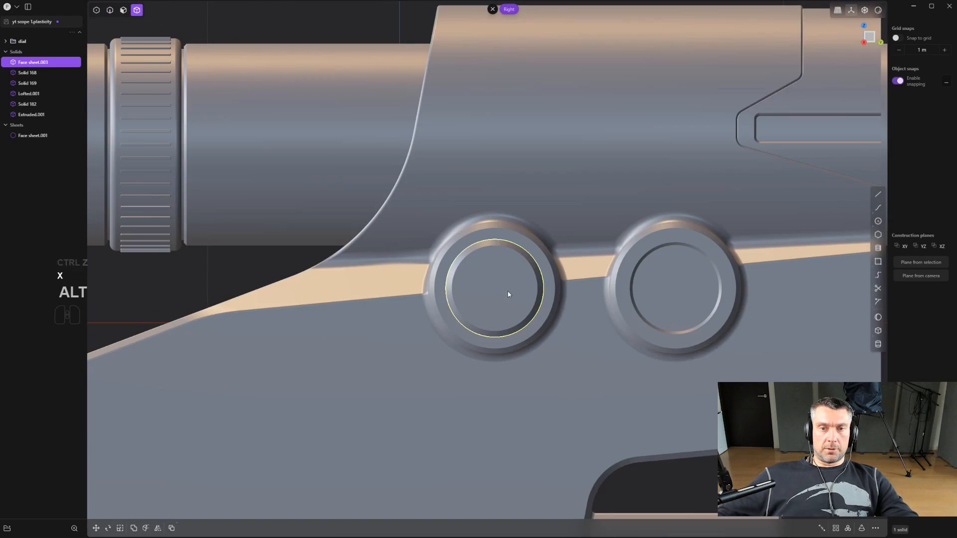
{"action": "key", "text": "shift+d"}
{"action": "key", "text": "g"}
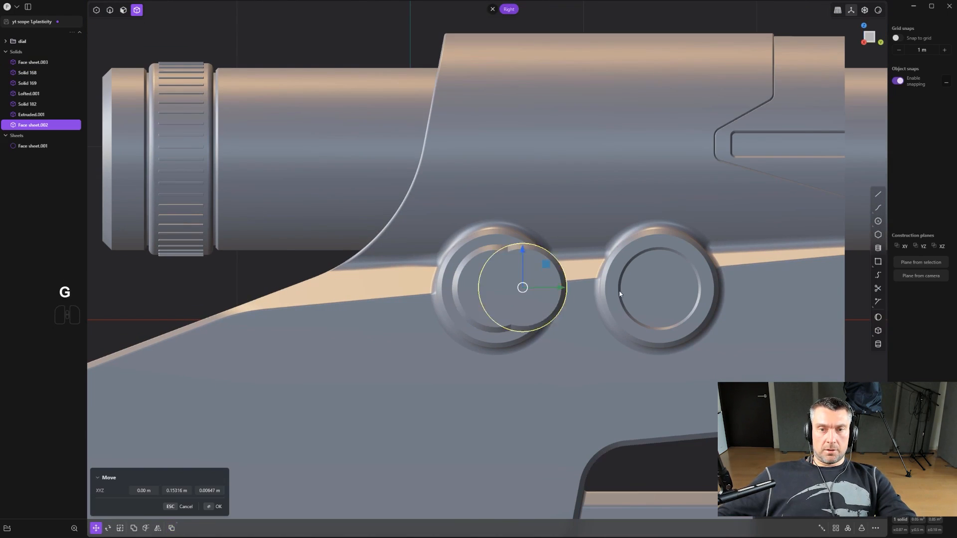
{"action": "left_click", "coordinate": [659, 289]}
{"action": "middle_click_drag", "start_coordinate": [660, 289], "coordinate": [528, 264]}
Show the models' edge lines again in the viewport.
{"action": "key", "text": "ctrl+e"}
{"action": "middle_click_drag", "start_coordinate": [504, 323], "coordinate": [480, 278], "text": "shift"}
{"action": "scroll", "coordinate": [480, 278], "scroll_direction": "up", "scroll_amount": 2}
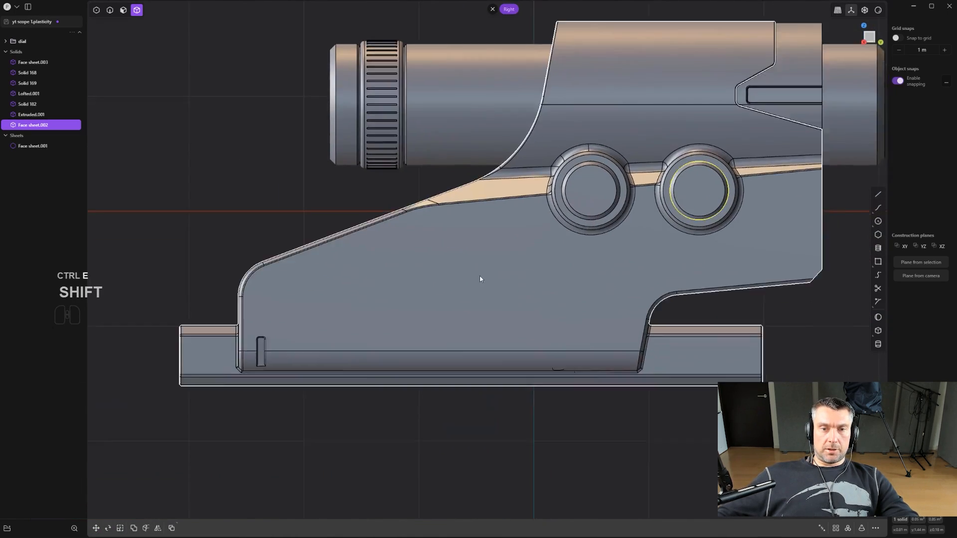
{"action": "mouse_move", "coordinate": [611, 261]}
{"action": "middle_mouse_down", "text": "shift"}
{"action": "mouse_move", "coordinate": [563, 266]}
{"action": "mouse_move", "coordinate": [606, 273]}
{"action": "middle_mouse_up", "text": "shift"}
{"action": "scroll", "coordinate": [564, 269], "scroll_direction": "down", "scroll_amount": 1}
Draw a closed five-sided polyline on the mount's side face with a slanted upper front edge and a slanted rear edge.
{"action": "left_click", "coordinate": [879, 196]}
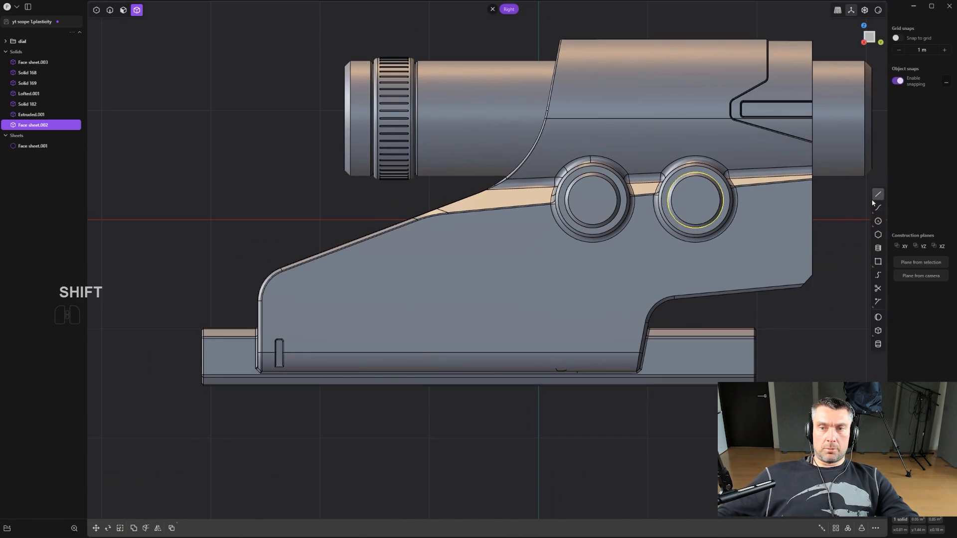
{"action": "middle_click_drag", "start_coordinate": [490, 295], "coordinate": [471, 306], "text": "shift"}
{"action": "middle_click_drag", "start_coordinate": [469, 273], "coordinate": [483, 287], "text": "shift"}
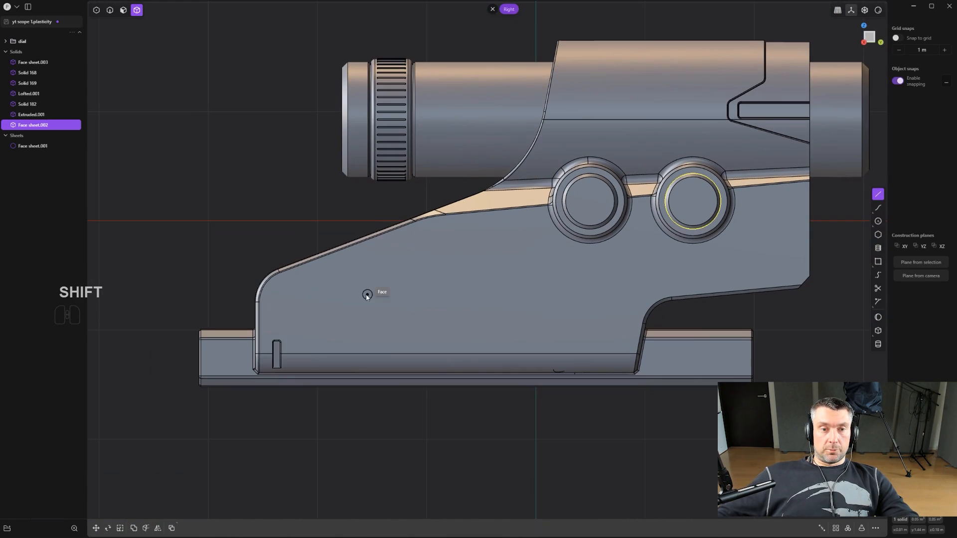
{"action": "left_click", "coordinate": [328, 305]}
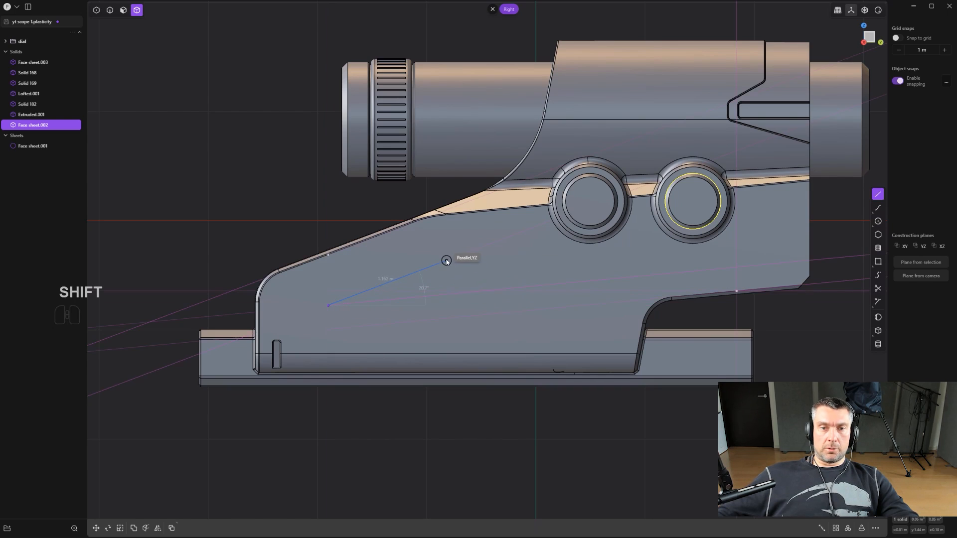
{"action": "left_click", "coordinate": [428, 267]}
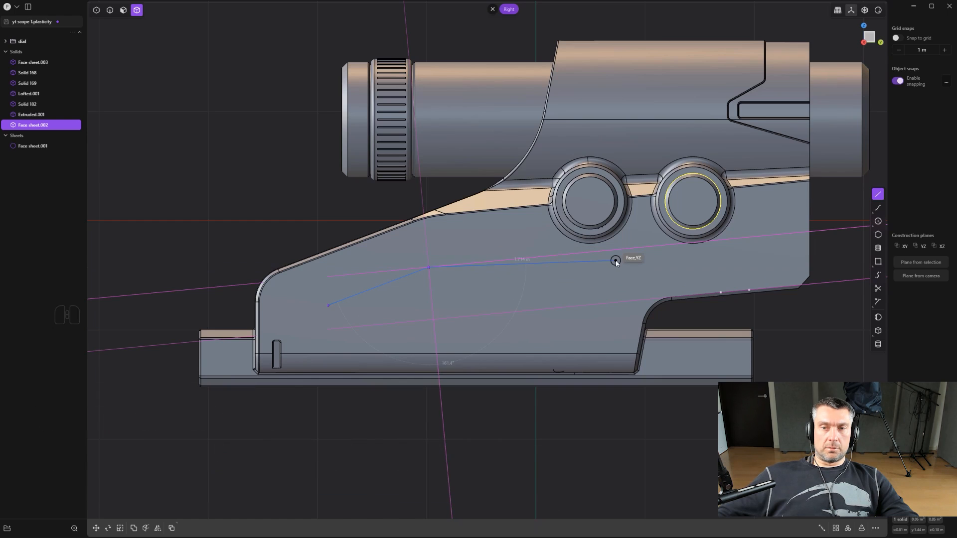
{"action": "key", "text": "shift"}
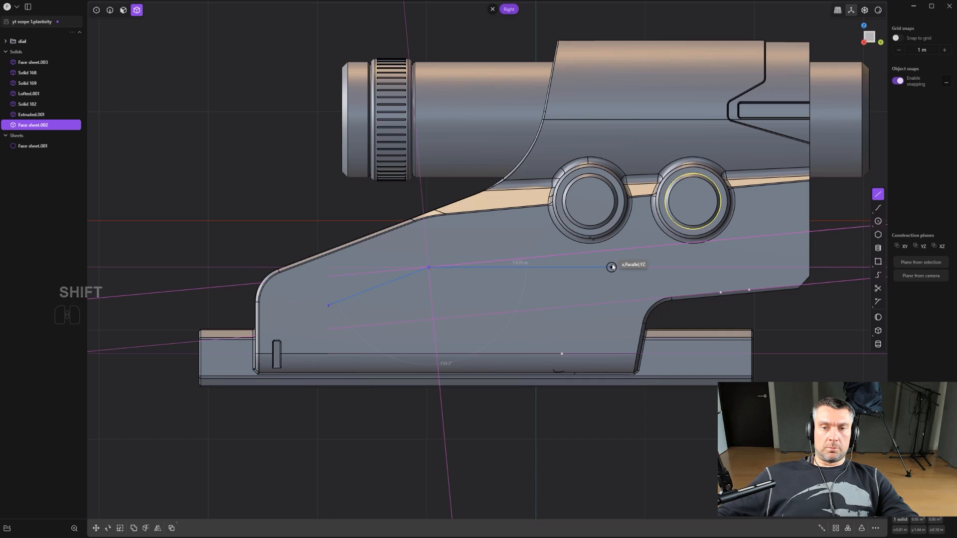
{"action": "left_click", "coordinate": [616, 267]}
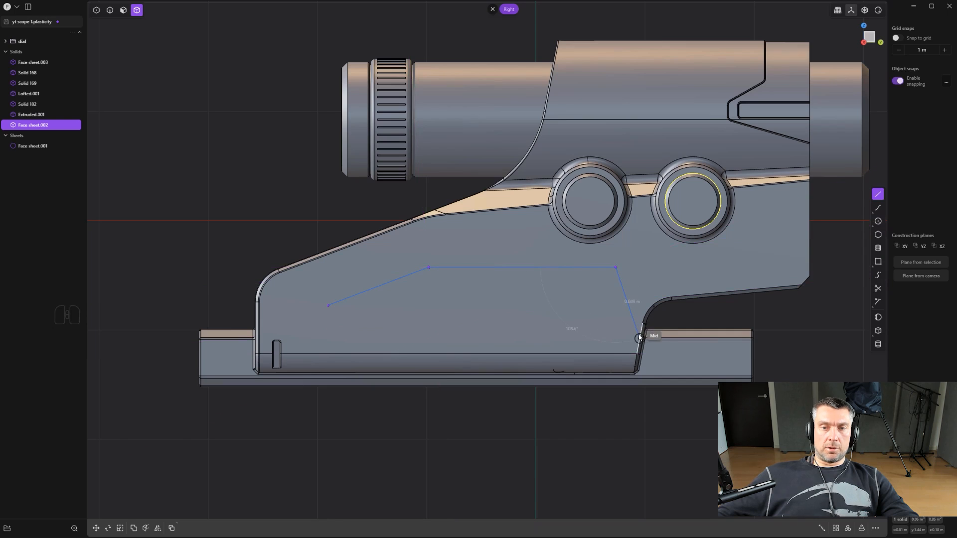
{"action": "key", "text": "shift"}
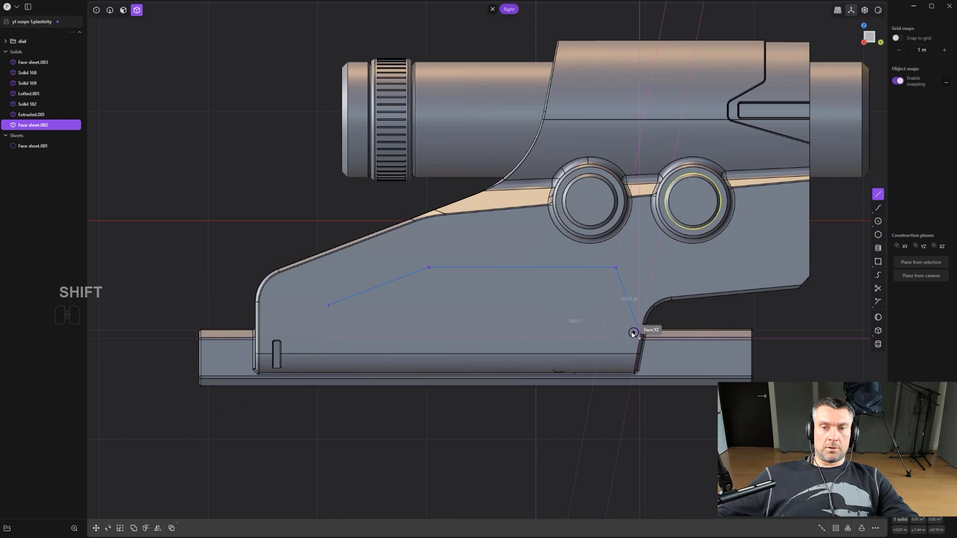
{"action": "left_click", "coordinate": [601, 338]}
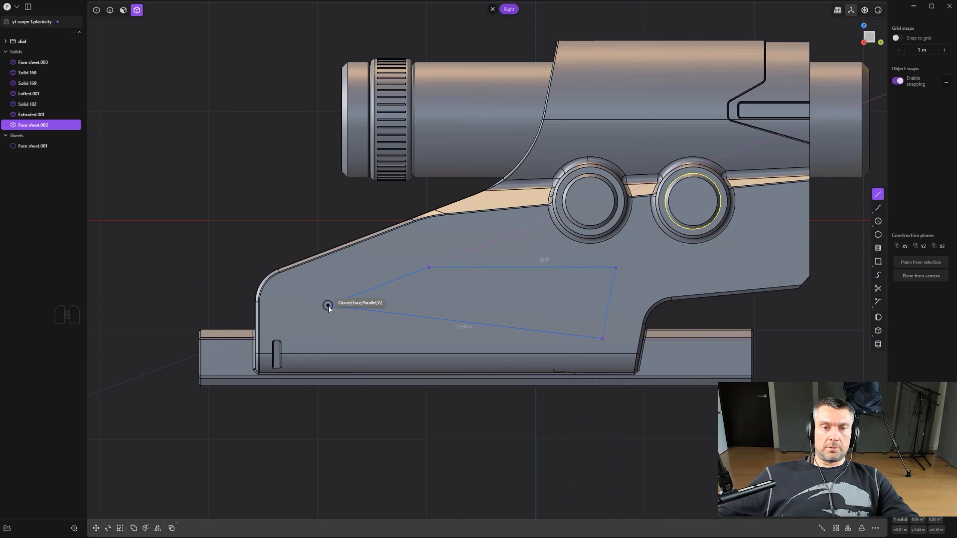
{"action": "key", "text": "shift"}
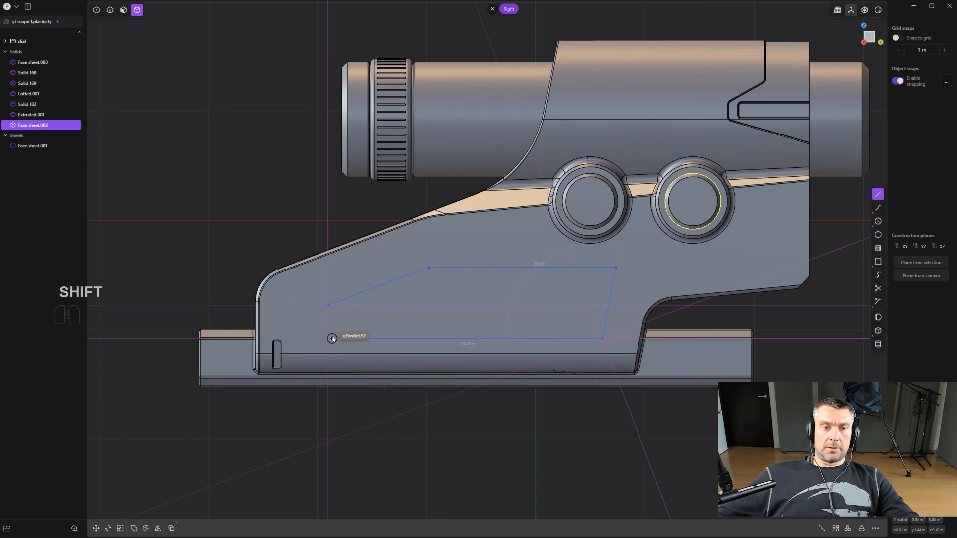
{"action": "left_click", "coordinate": [328, 339]}
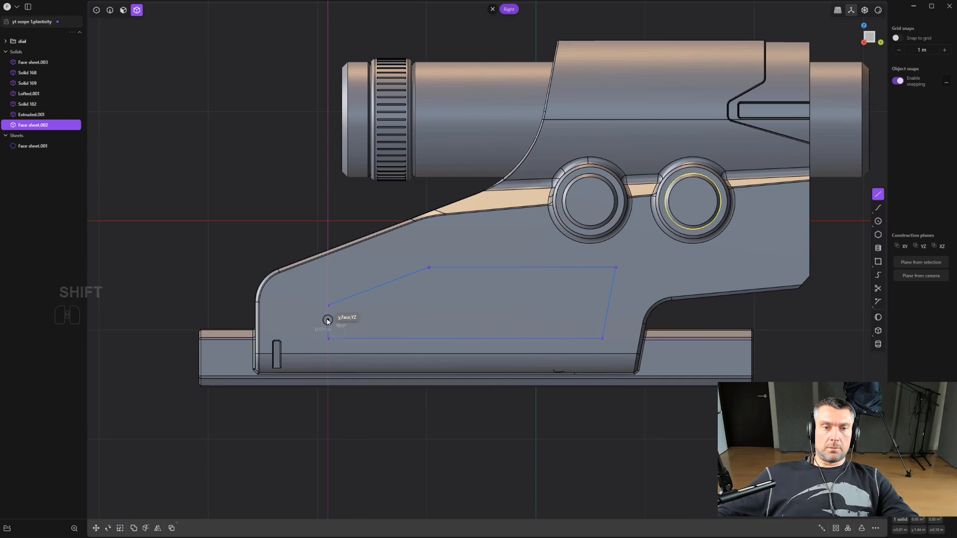
{"action": "left_click", "coordinate": [328, 306]}
Move the five-sided outline about 0.15 m along Y and 0.03 m along Z to balance it within the side face.
{"action": "scroll", "coordinate": [429, 359], "scroll_direction": "down", "scroll_amount": 3}
{"action": "scroll", "coordinate": [491, 402], "scroll_direction": "up", "scroll_amount": 2}
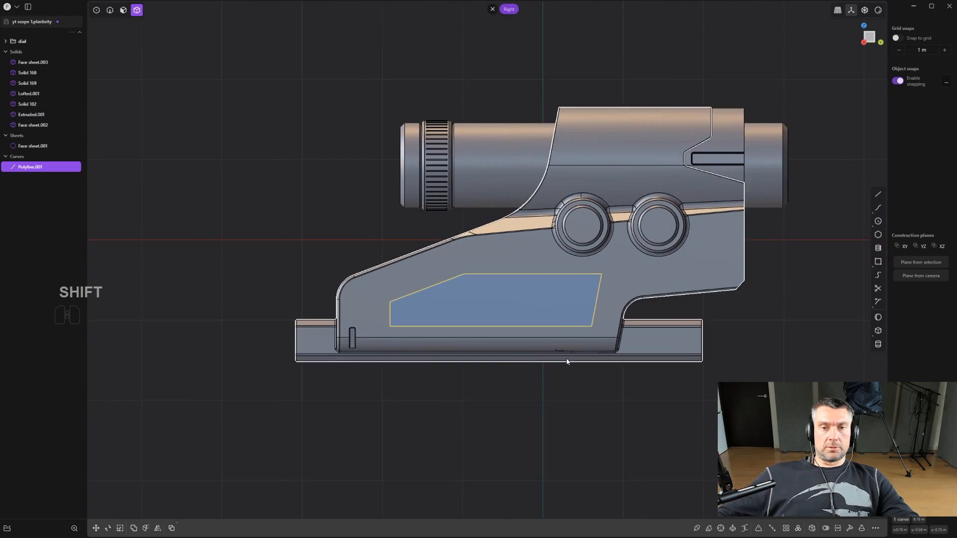
{"action": "key", "text": "g"}
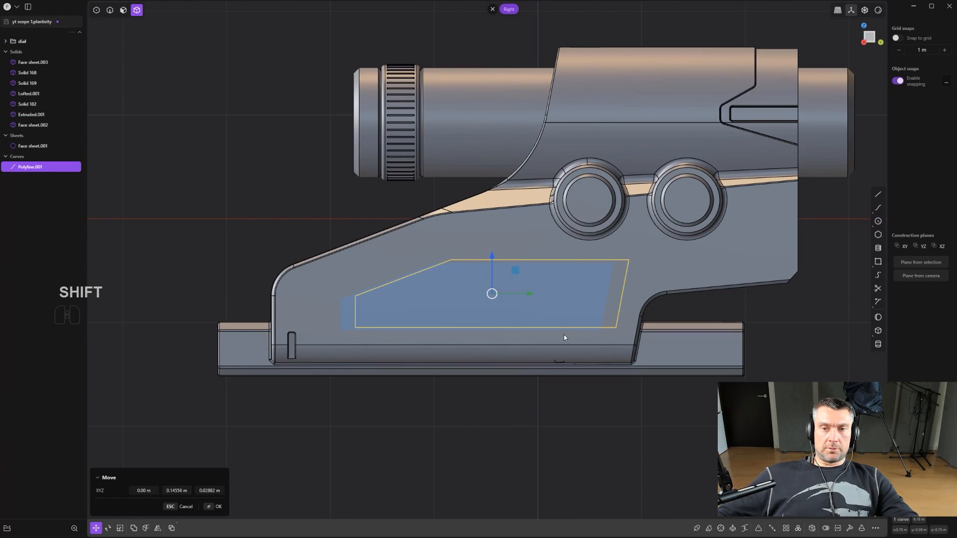
{"action": "middle_click_drag", "start_coordinate": [564, 334], "coordinate": [573, 344], "text": "shift"}
{"action": "left_click_drag", "start_coordinate": [539, 301], "coordinate": [542, 299]}
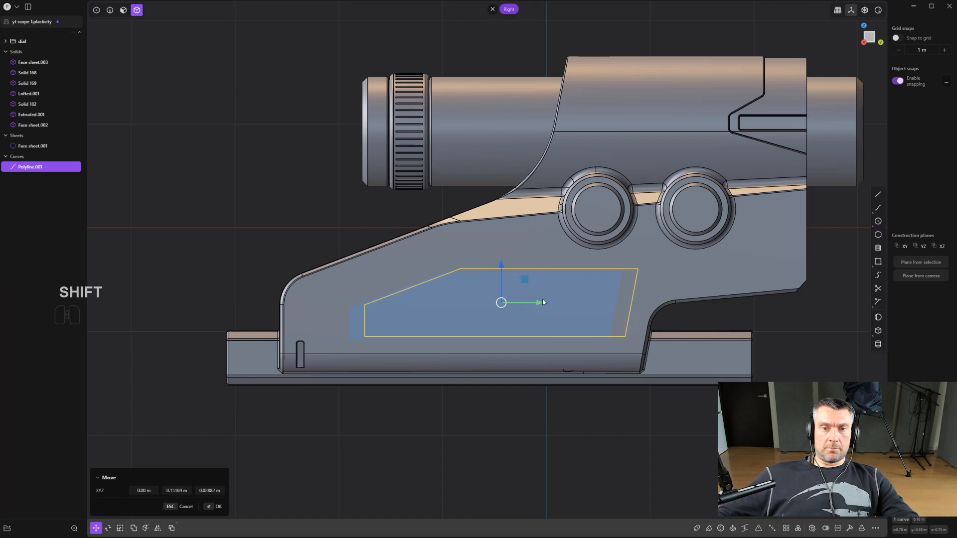
{"action": "left_click", "coordinate": [548, 285]}
Fillet four corners of the outline together, leaving out the obtuse corner on its upper edge.
{"action": "scroll", "coordinate": [545, 292], "scroll_direction": "up", "scroll_amount": 3}
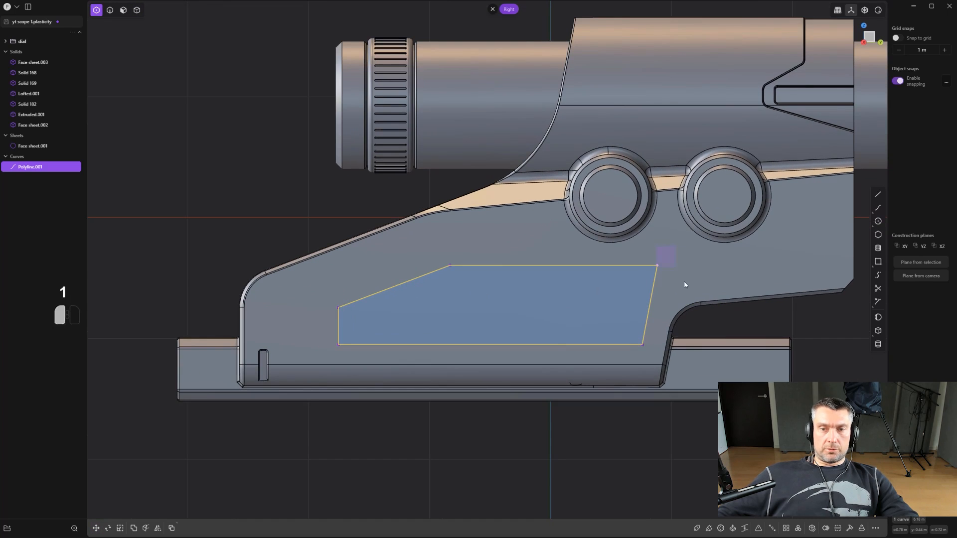
{"action": "left_click", "coordinate": [684, 284]}
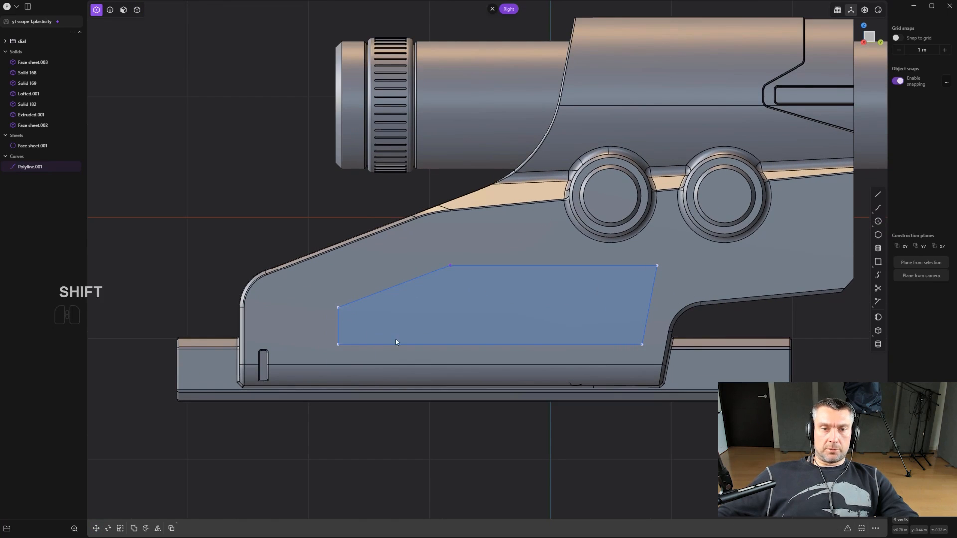
{"action": "scroll", "coordinate": [396, 342], "scroll_direction": "up", "scroll_amount": 1}
{"action": "key", "text": "b"}
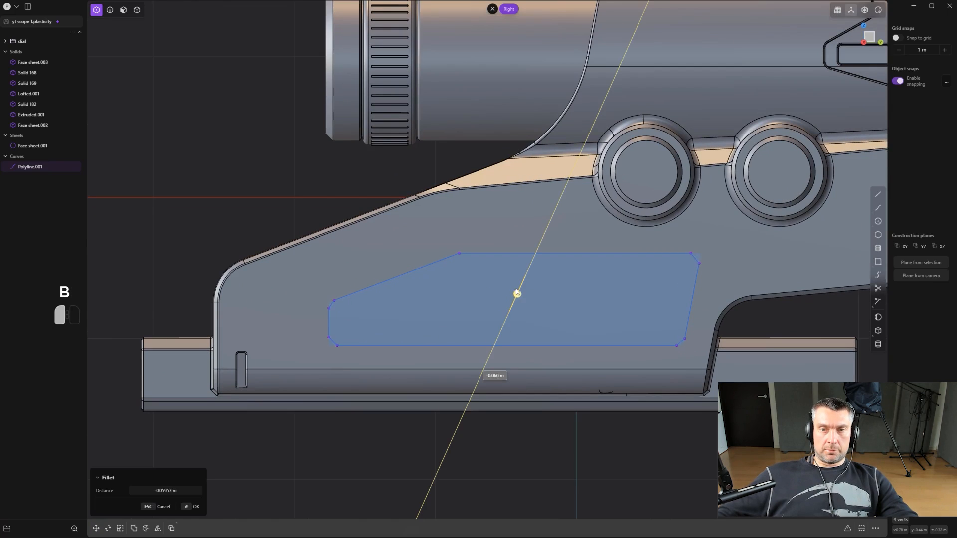
{"action": "left_click", "coordinate": [528, 318]}
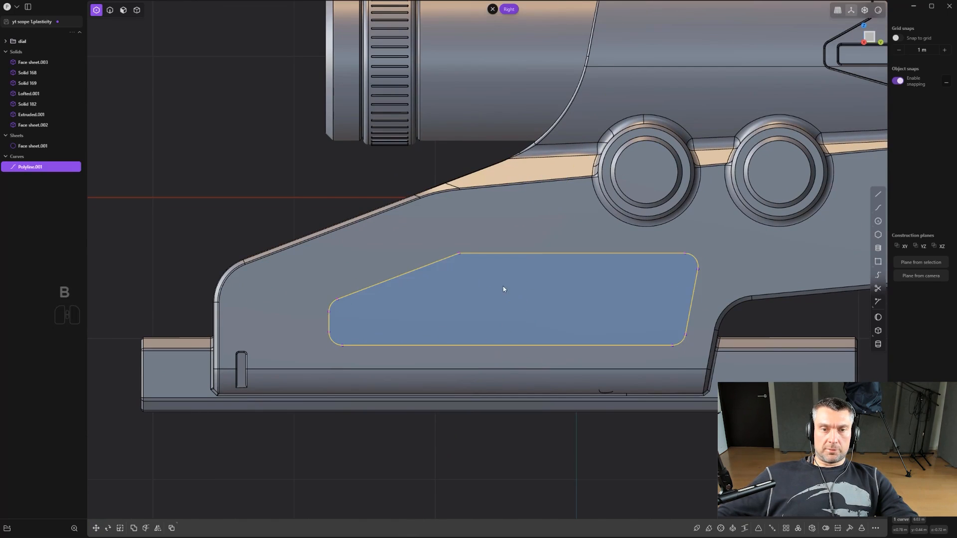
Fillet the remaining obtuse corner of the outline with a distance of about 0.96 m.
{"action": "scroll", "coordinate": [513, 295], "scroll_direction": "up", "scroll_amount": 1}
{"action": "key", "text": "b"}
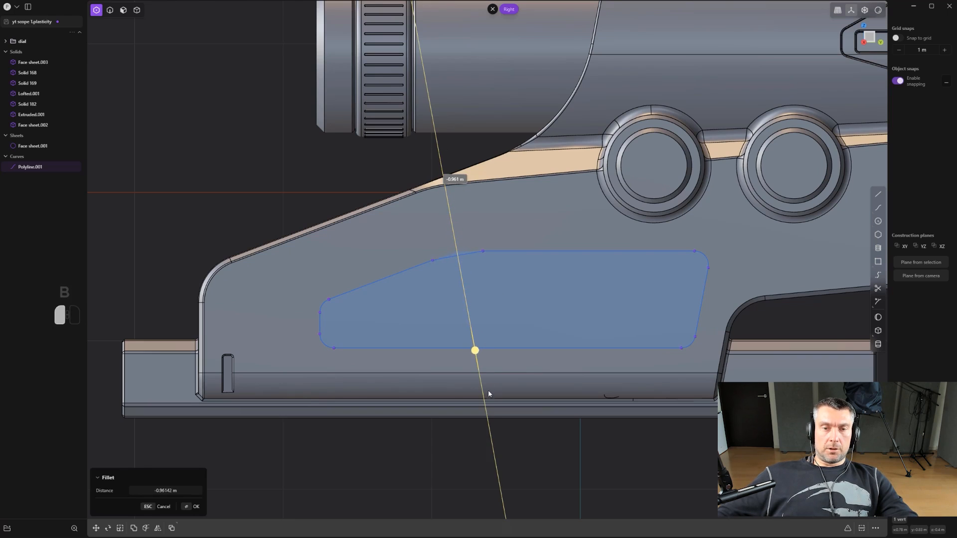
{"action": "left_click", "coordinate": [421, 120]}
{"action": "scroll", "coordinate": [456, 226], "scroll_direction": "down", "scroll_amount": 2}
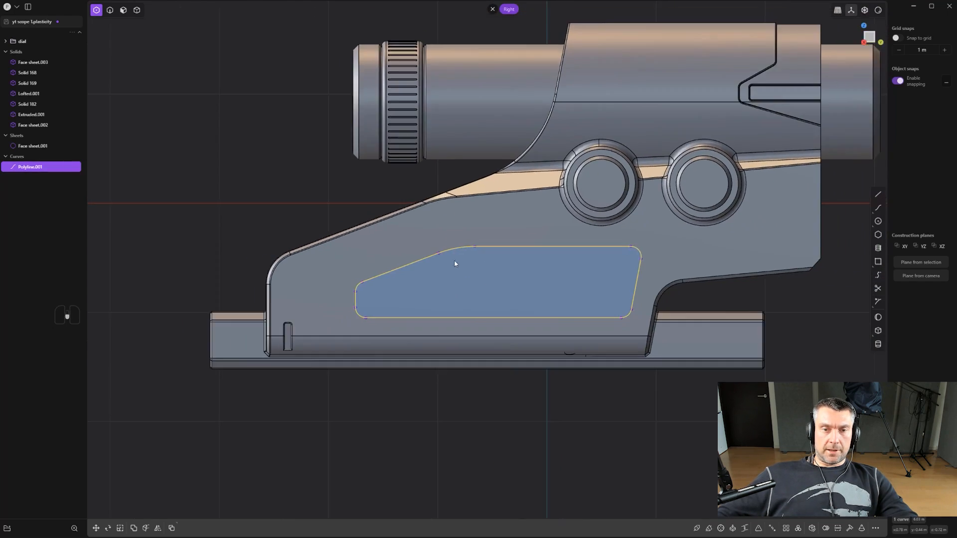
Imprint the rounded outline onto the mount's side face and delete the leftover polyline.
{"action": "middle_click_drag", "start_coordinate": [471, 275], "coordinate": [519, 284]}
{"action": "key", "text": "shift+q"}
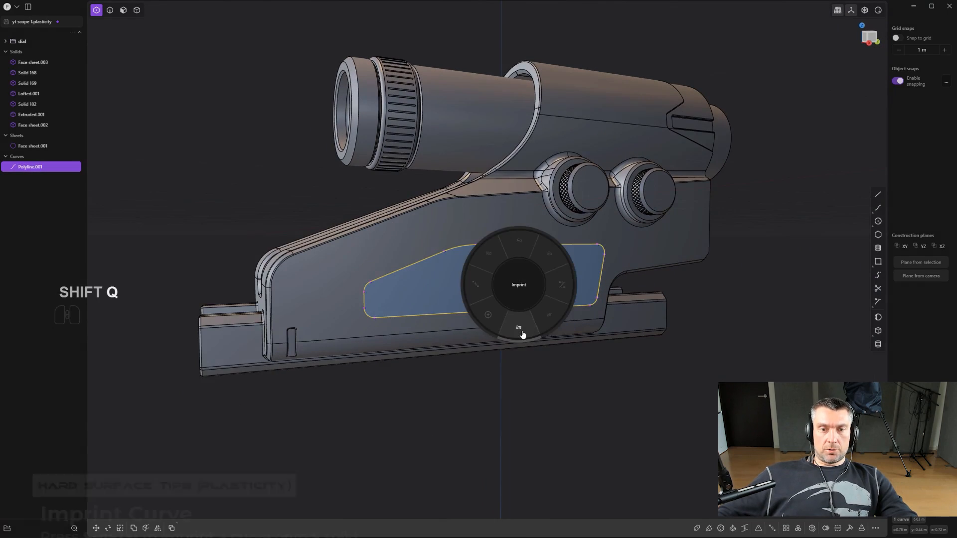
{"action": "left_click", "coordinate": [462, 235]}
{"action": "left_click", "coordinate": [462, 235]}
{"action": "key", "text": "2"}
{"action": "key", "text": "x"}
Offset the imprinted face inward to form a recessed pocket in the mount's side.
{"action": "middle_click_drag", "start_coordinate": [497, 250], "coordinate": [591, 293]}
{"action": "key", "text": "3"}
{"action": "left_click", "coordinate": [553, 289]}
{"action": "left_click_drag", "start_coordinate": [589, 294], "coordinate": [574, 282], "text": "shift"}
{"action": "scroll", "coordinate": [573, 282], "scroll_direction": "up", "scroll_amount": 1}
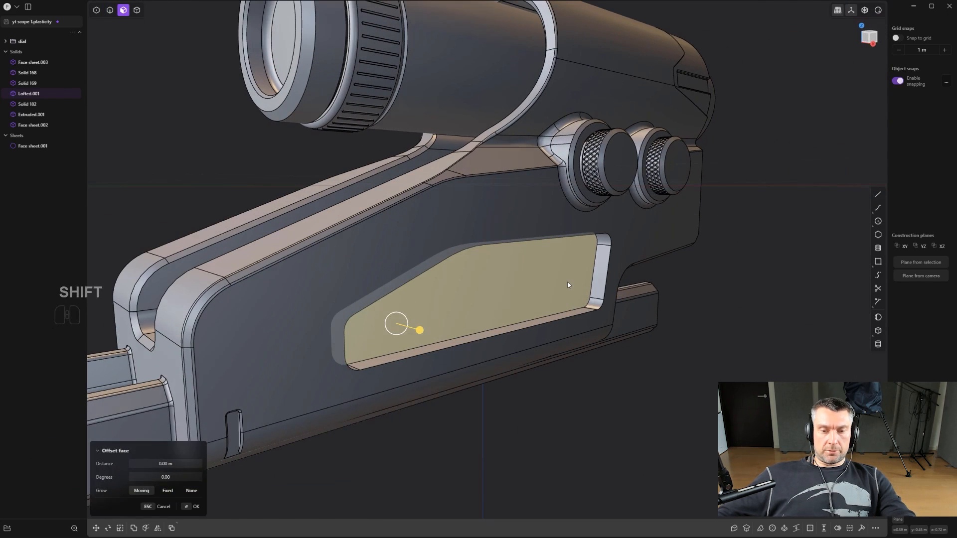
Tilt the pocket's floor face by rotating it about a custom pivot at its lower rear corner.
{"action": "key", "text": "r"}
{"action": "middle_click_drag", "start_coordinate": [593, 283], "coordinate": [419, 282]}
{"action": "key", "text": "r"}
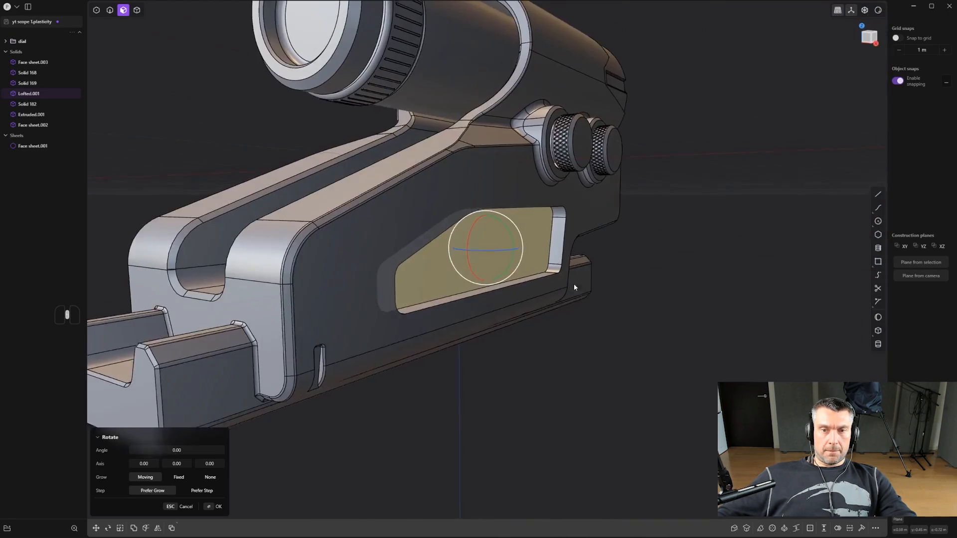
{"action": "scroll", "coordinate": [558, 259], "scroll_direction": "up", "scroll_amount": 3}
{"action": "key", "text": "v"}
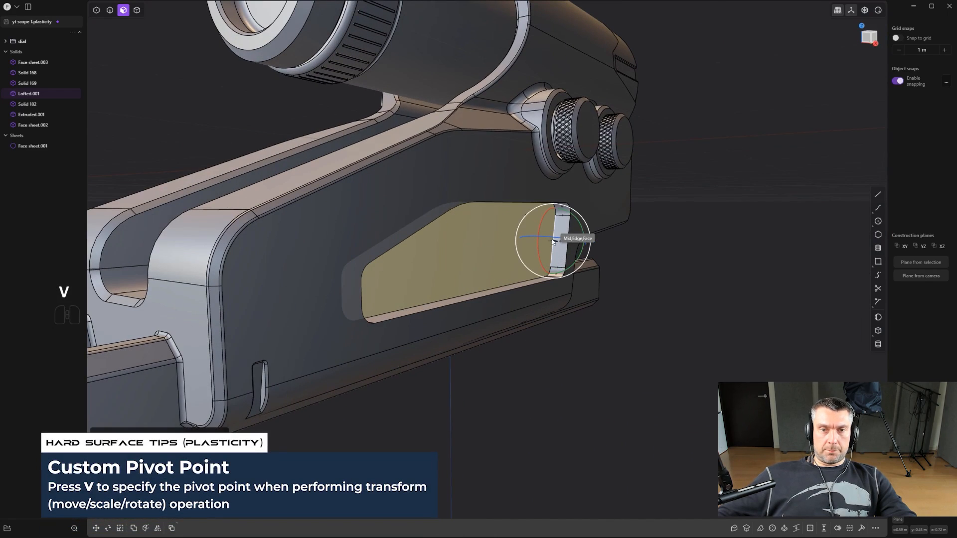
{"action": "middle_click_drag", "start_coordinate": [554, 244], "coordinate": [489, 241]}
{"action": "scroll", "coordinate": [503, 243], "scroll_direction": "up", "scroll_amount": 3}
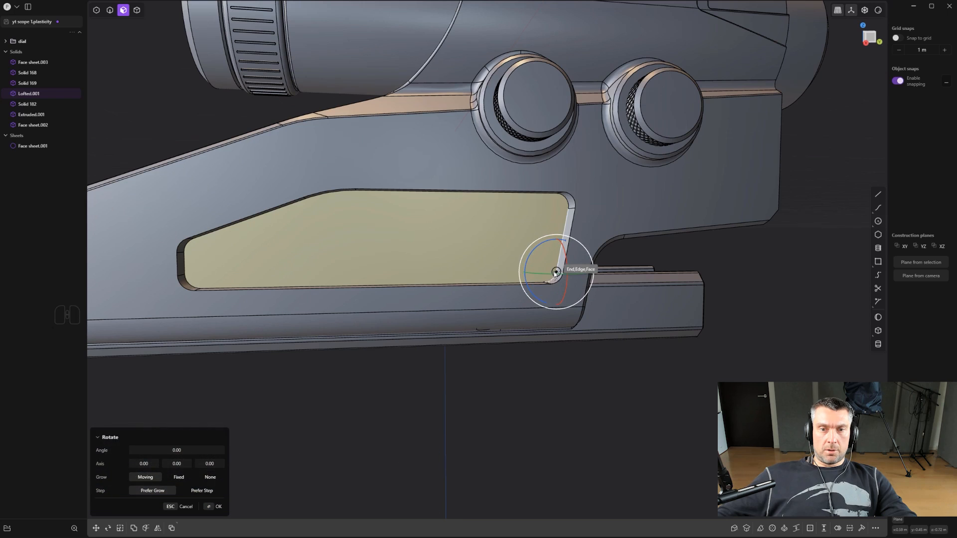
{"action": "middle_click_drag", "start_coordinate": [556, 273], "coordinate": [505, 307]}
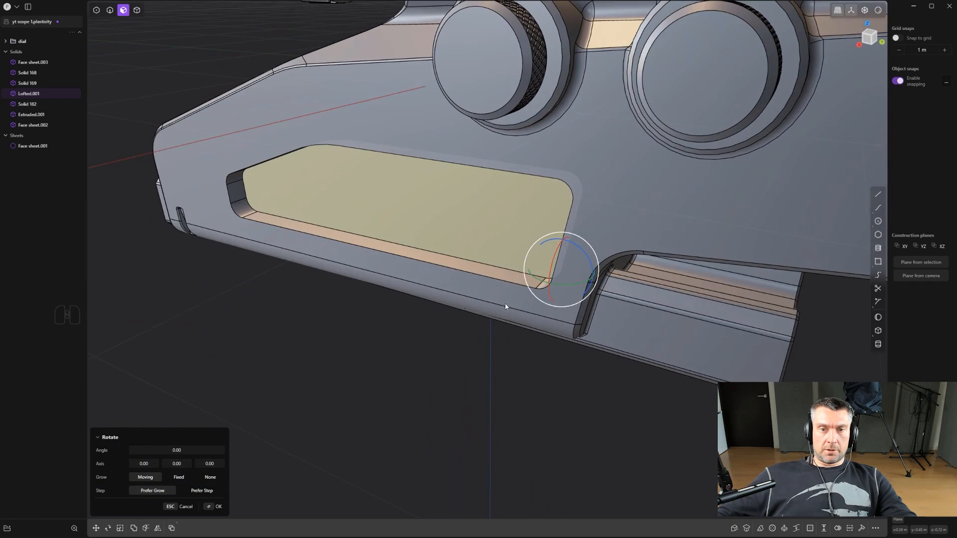
{"action": "left_click_drag", "start_coordinate": [557, 285], "coordinate": [573, 284]}
{"action": "key", "text": "Escape"}
Offset the tilted pocket floor face by about 0.0128 m.
{"action": "middle_click_drag", "start_coordinate": [451, 209], "coordinate": [536, 142]}
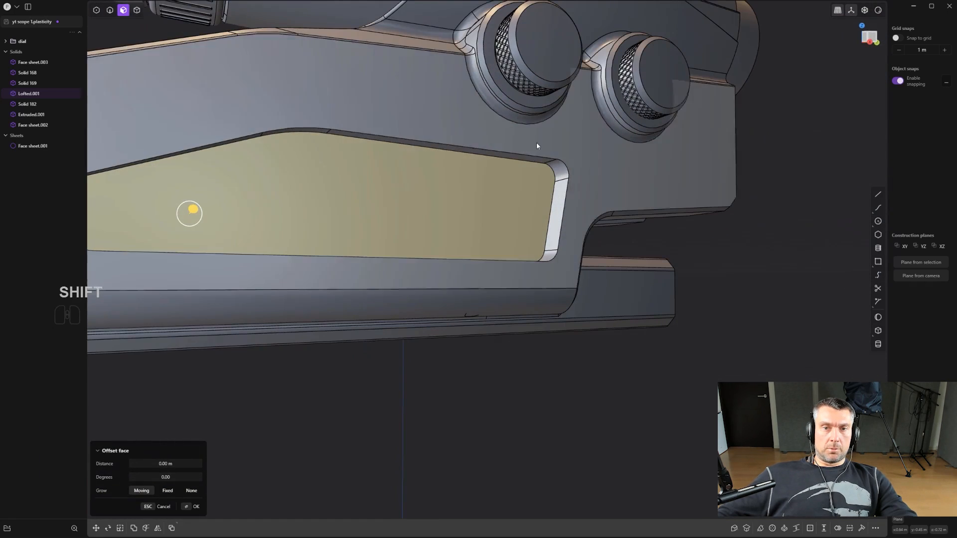
{"action": "key", "text": "2"}
{"action": "left_click", "coordinate": [538, 157]}
{"action": "middle_click_drag", "start_coordinate": [509, 193], "coordinate": [558, 223], "text": "shift"}
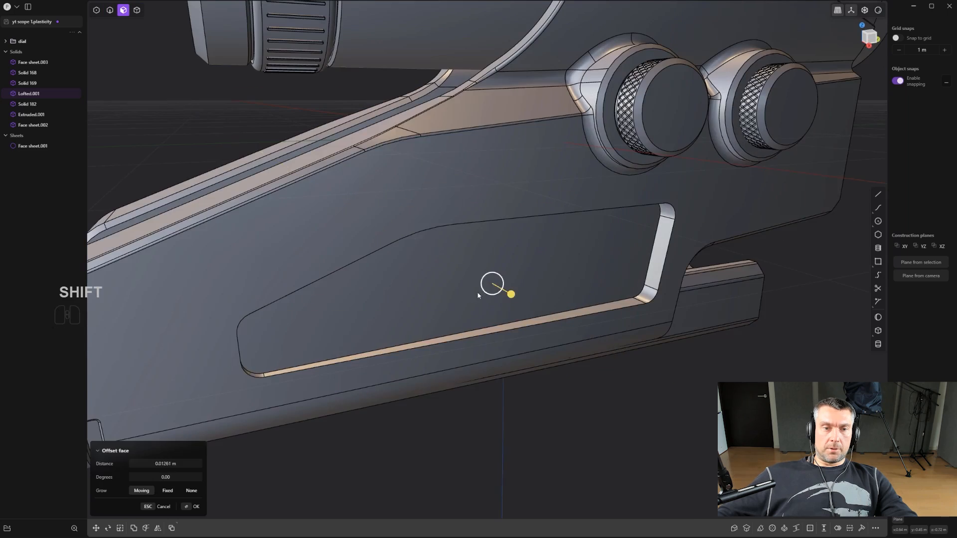
{"action": "middle_click_drag", "start_coordinate": [477, 292], "coordinate": [294, 275]}
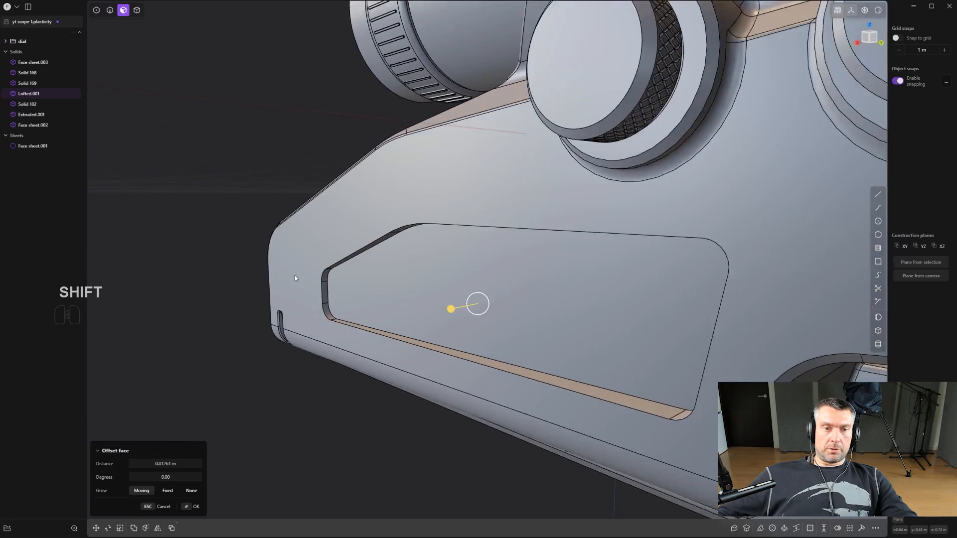
{"action": "scroll", "coordinate": [295, 275], "scroll_direction": "up", "scroll_amount": 5}
Move the pocket floor along X from a pivot on its front edge, snapping it exactly to the pocket's outer front edge.
{"action": "key", "text": "g"}
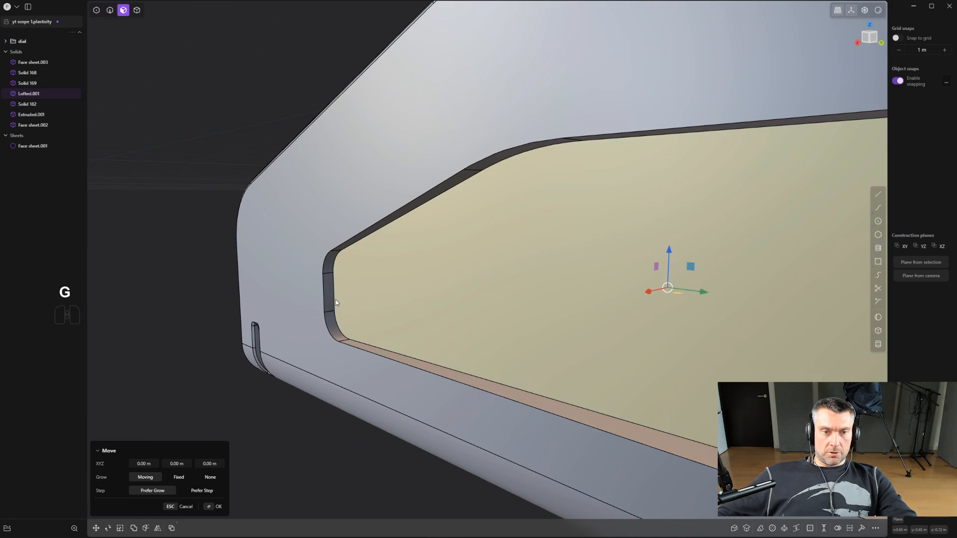
{"action": "key", "text": "v"}
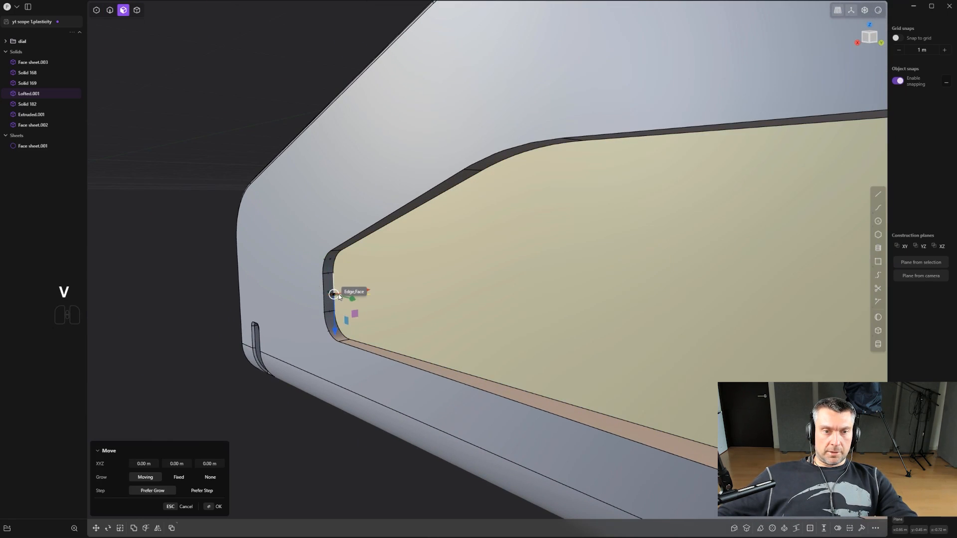
{"action": "left_click", "coordinate": [333, 291]}
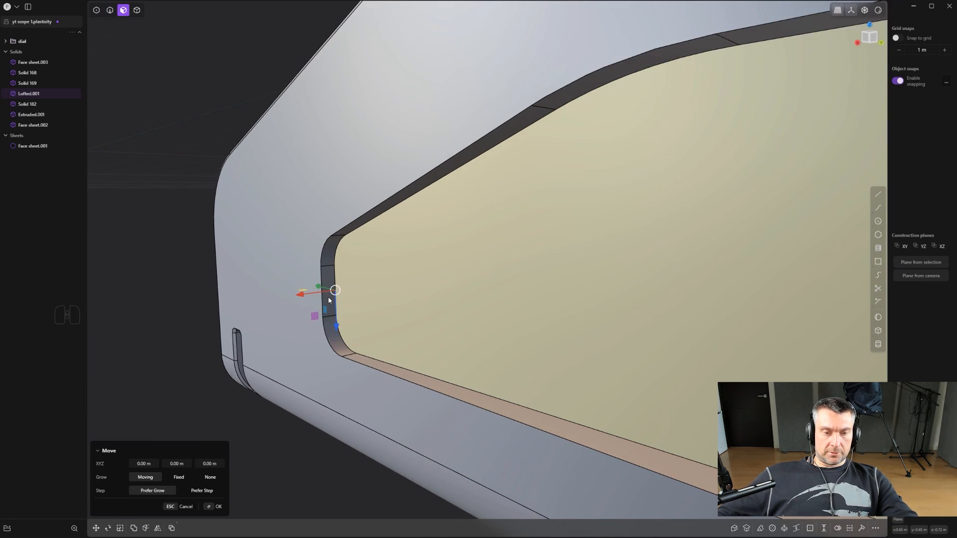
{"action": "key", "text": "x"}
{"action": "left_click", "coordinate": [322, 292], "text": "ctrl"}
{"action": "scroll", "coordinate": [324, 293], "scroll_direction": "down", "scroll_amount": 2}
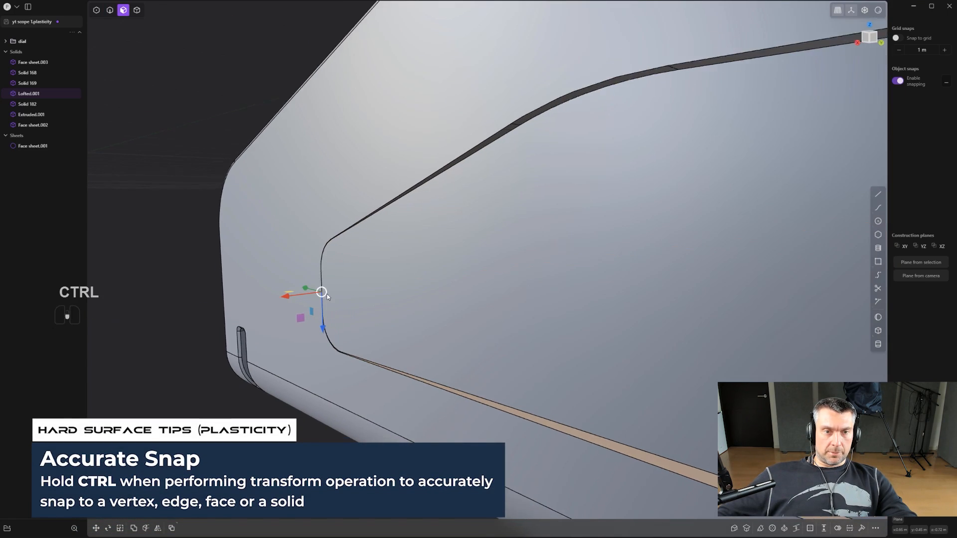
{"action": "left_click", "coordinate": [219, 265]}
Examine the tapered side pocket from several angles with the model's edges hidden, and show the edges again.
{"action": "key", "text": "e"}
{"action": "scroll", "coordinate": [219, 266], "scroll_direction": "down", "scroll_amount": 2}
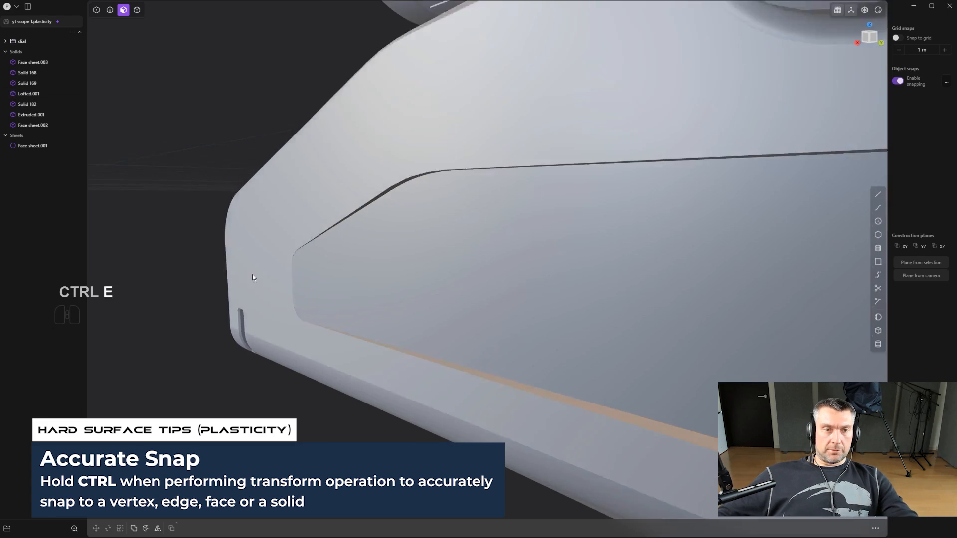
{"action": "middle_click_drag", "start_coordinate": [252, 274], "coordinate": [391, 269]}
{"action": "scroll", "coordinate": [391, 268], "scroll_direction": "down", "scroll_amount": 2}
{"action": "middle_click_drag", "start_coordinate": [259, 267], "coordinate": [574, 273]}
{"action": "key", "text": "ctrl+e"}
{"action": "scroll", "coordinate": [583, 274], "scroll_direction": "up", "scroll_amount": 2}
{"action": "key", "text": "2"}
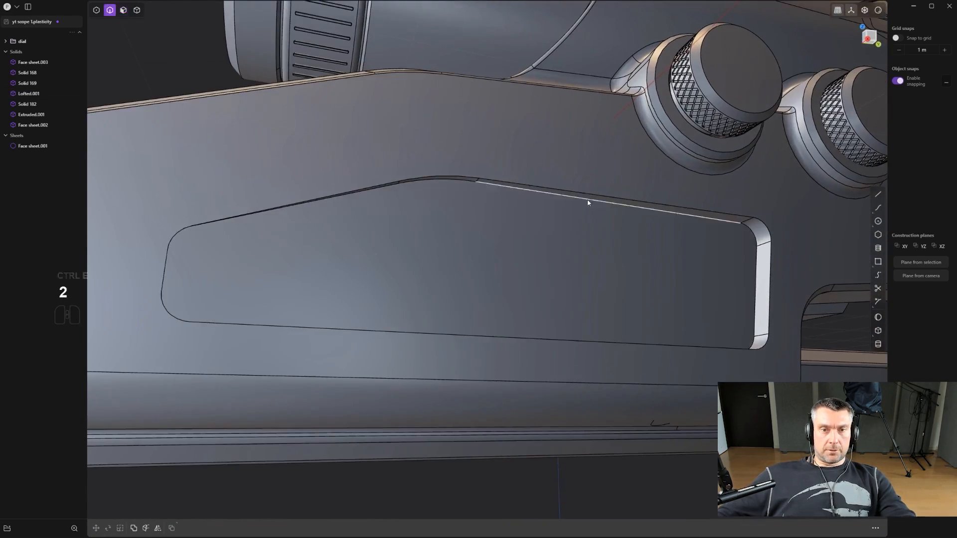
{"action": "left_click", "coordinate": [592, 195]}
{"action": "left_click_drag", "start_coordinate": [593, 195], "coordinate": [596, 197]}
{"action": "key", "text": "ctrl+z"}
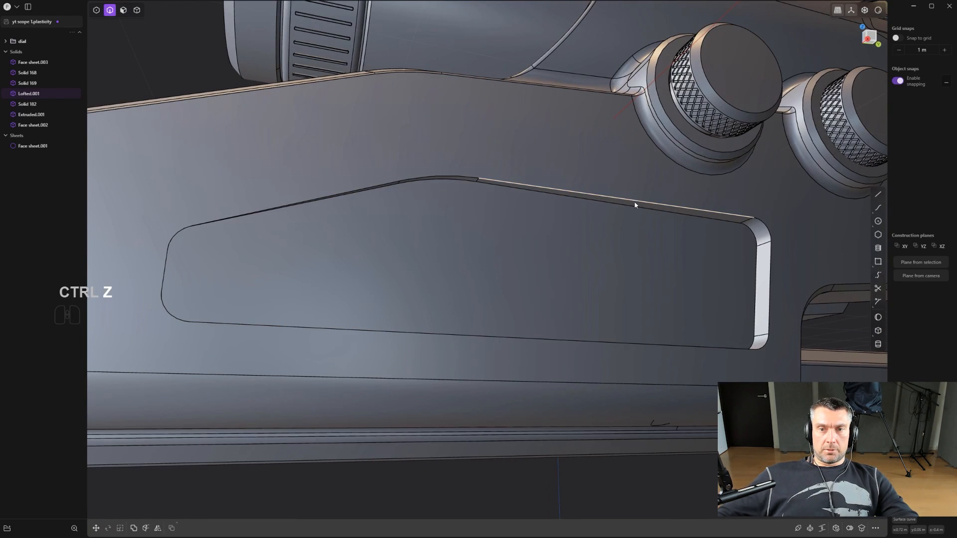
Bevel the outer rim of the side pocket with the Fillet command.
{"action": "key", "text": "f"}
{"action": "key", "text": "ctrl+z"}
{"action": "scroll", "coordinate": [796, 266], "scroll_direction": "up", "scroll_amount": 2}
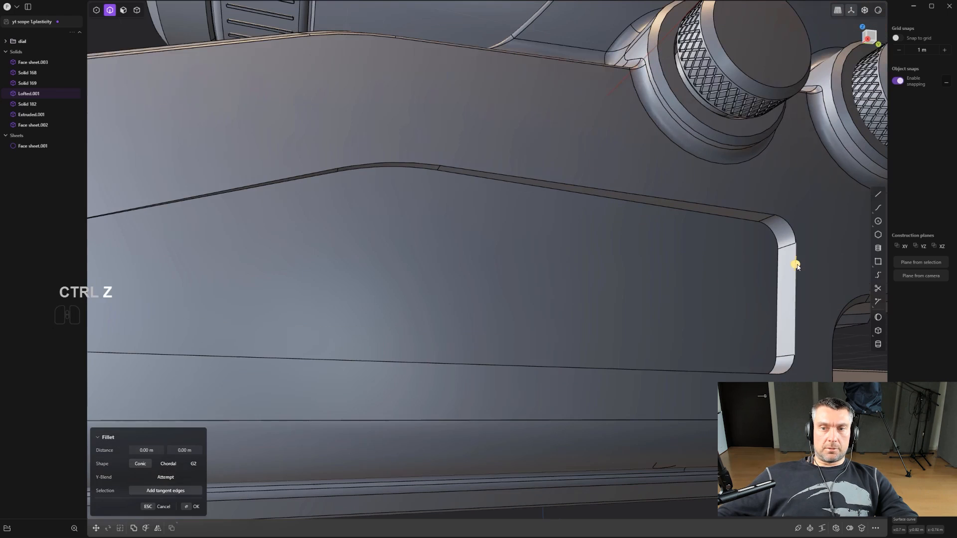
{"action": "left_click_drag", "start_coordinate": [796, 266], "coordinate": [781, 244], "text": "shift"}
{"action": "right_click", "coordinate": [770, 274]}
Bevel the inner edge of the pocket floor with a Fillet distance of about -0.017 m, checking it with edges hidden.
{"action": "left_click", "coordinate": [777, 273]}
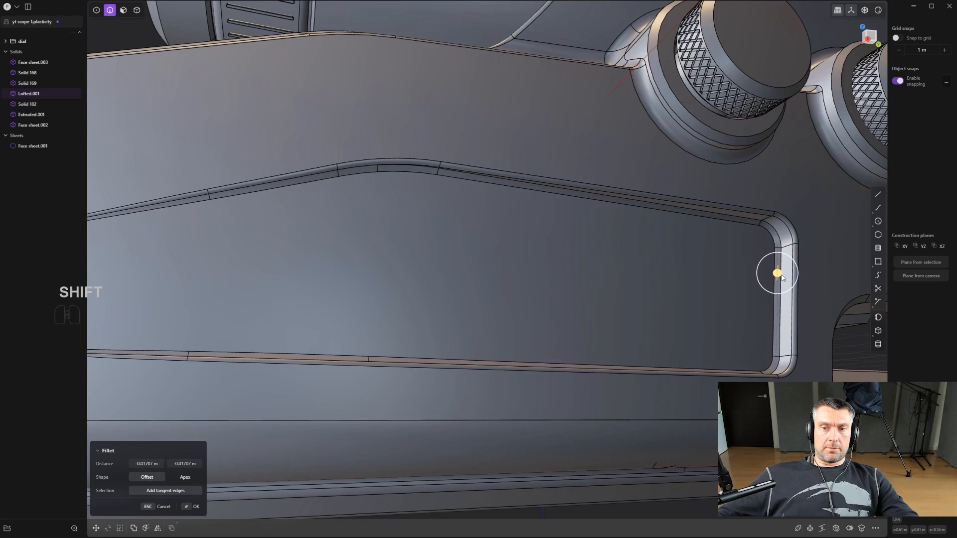
{"action": "middle_click_drag", "start_coordinate": [778, 249], "coordinate": [723, 287], "text": "alt"}
{"action": "scroll", "coordinate": [722, 289], "scroll_direction": "down", "scroll_amount": 1}
{"action": "key", "text": "ctrl+e"}
{"action": "scroll", "coordinate": [705, 315], "scroll_direction": "down", "scroll_amount": 4}
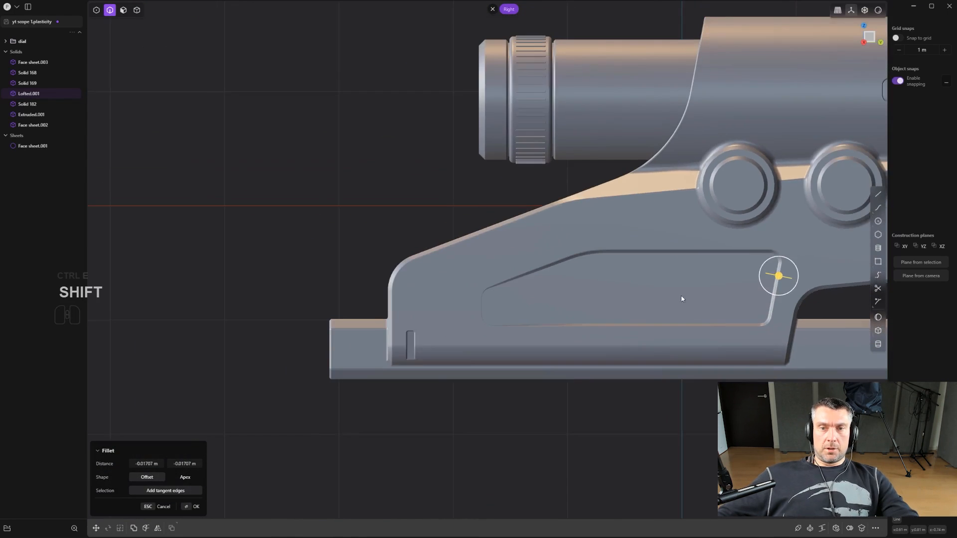
{"action": "middle_click_drag", "start_coordinate": [661, 291], "coordinate": [294, 240], "text": "shift"}
{"action": "right_click", "coordinate": [559, 269]}
Try an isoparam edge around the scope tube just behind the knurled ring.
{"action": "middle_click_drag", "start_coordinate": [294, 240], "coordinate": [518, 249]}
{"action": "middle_click_drag", "start_coordinate": [564, 267], "coordinate": [461, 208], "text": "shift"}
{"action": "scroll", "coordinate": [496, 321], "scroll_direction": "up", "scroll_amount": 1}
{"action": "scroll", "coordinate": [538, 313], "scroll_direction": "down", "scroll_amount": 3}
{"action": "scroll", "coordinate": [560, 324], "scroll_direction": "up", "scroll_amount": 2}
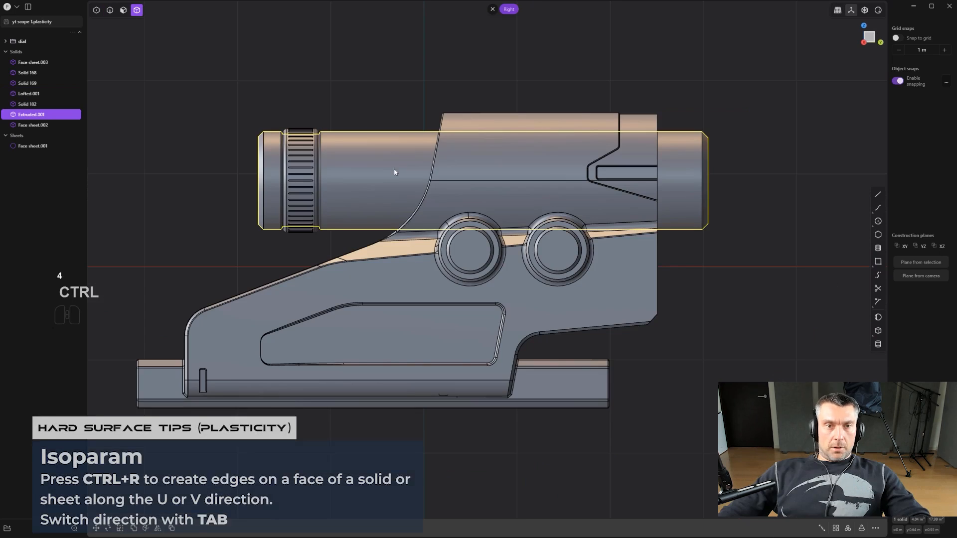
{"action": "key", "text": "ctrl+r"}
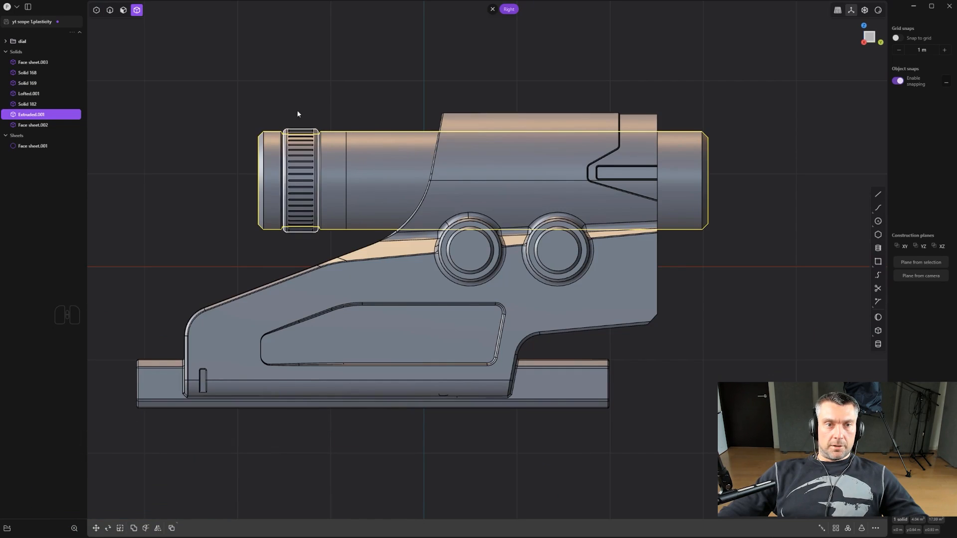
{"action": "middle_click_drag", "start_coordinate": [374, 131], "coordinate": [380, 167], "text": "shift"}
{"action": "scroll", "coordinate": [349, 184], "scroll_direction": "up", "scroll_amount": 1}
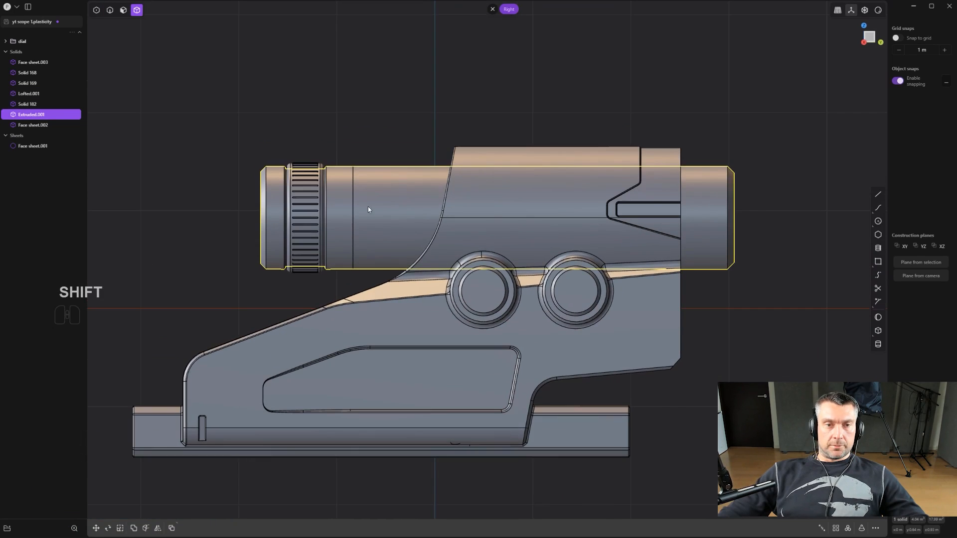
Add isoparam edges around the scope tube, one between the knurled ring and the housing and one near the opposite end.
{"action": "key", "text": "ctrl+r"}
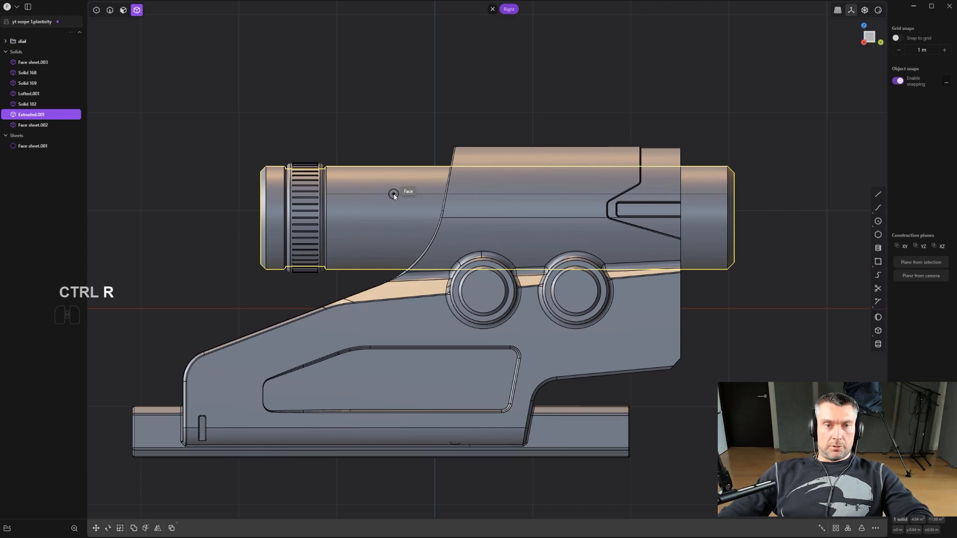
{"action": "key", "text": "Tab"}
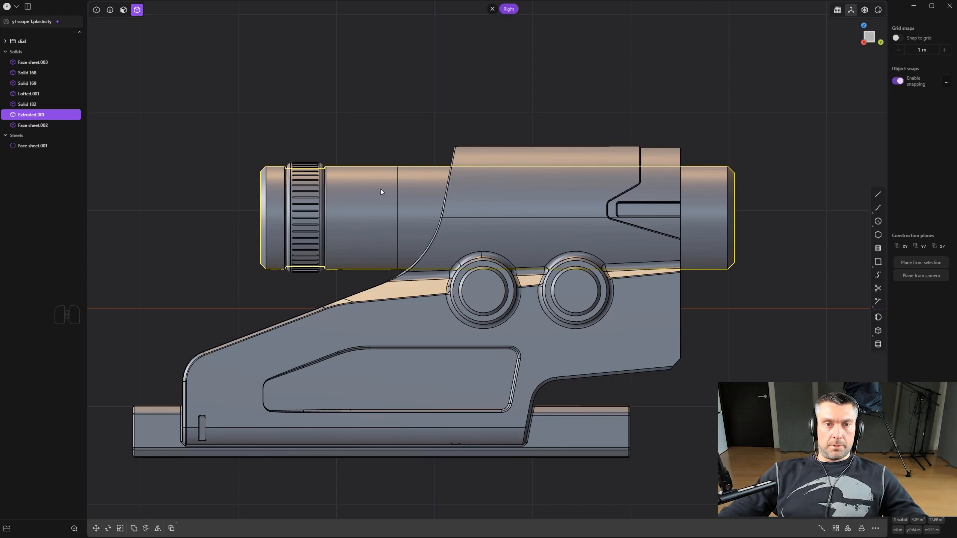
{"action": "middle_click_drag", "start_coordinate": [744, 218], "coordinate": [702, 203], "text": "shift"}
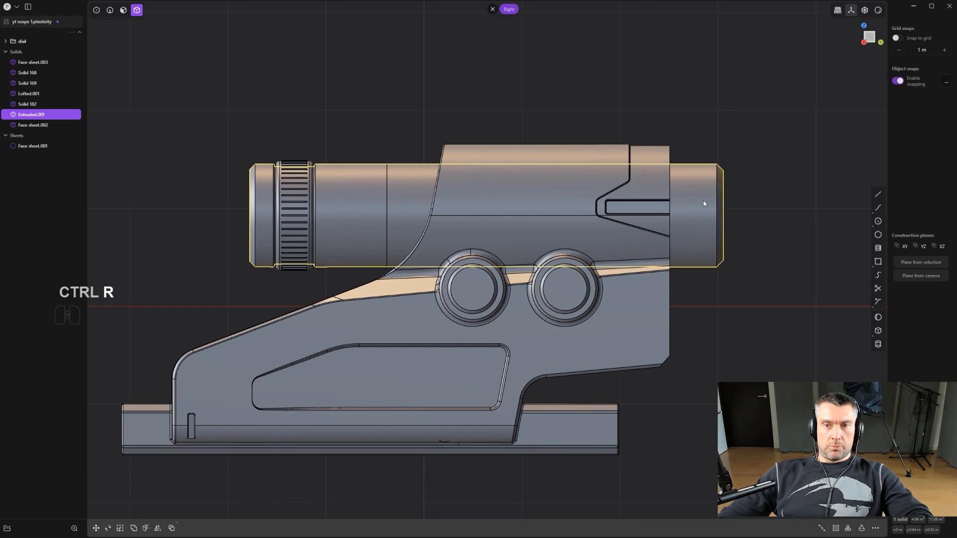
{"action": "key", "text": "Tab"}
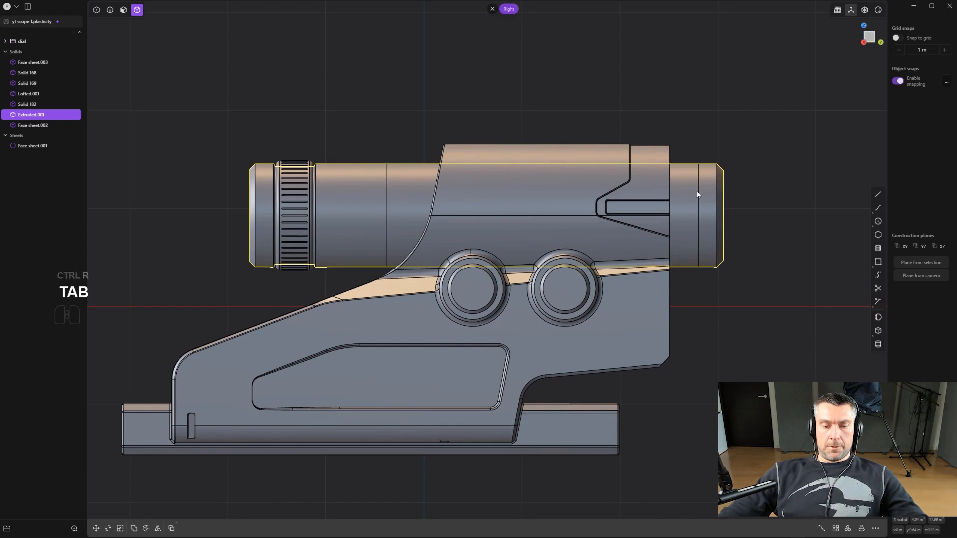
Offset the tube face between the two new isoparam edges slightly inward.
{"action": "key", "text": "3"}
{"action": "left_click", "coordinate": [692, 194]}
{"action": "middle_click_drag", "start_coordinate": [692, 195], "coordinate": [761, 224]}
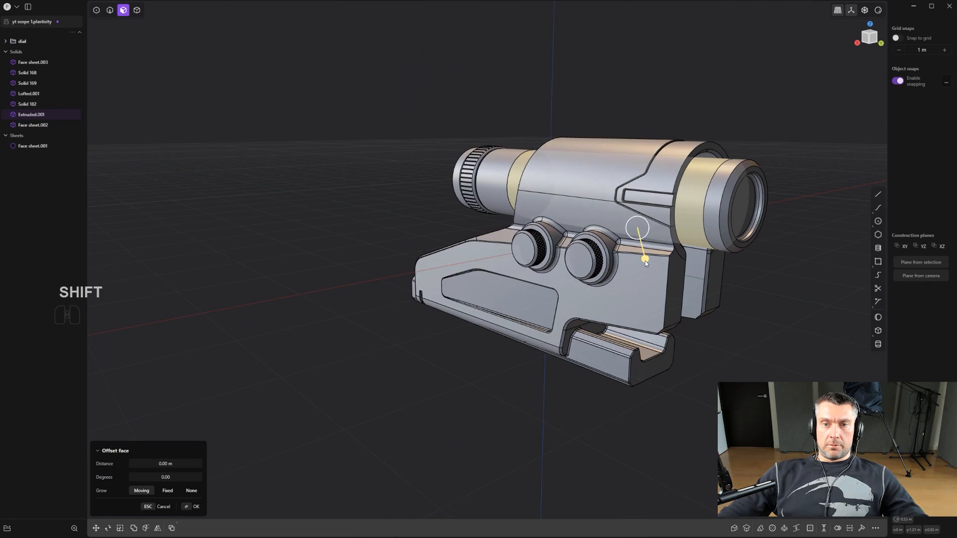
{"action": "left_click_drag", "start_coordinate": [642, 251], "coordinate": [640, 248], "text": "shift"}
Duplicate the recessed middle tube face as a separate sheet and thicken it into a solid sleeve.
{"action": "left_click", "coordinate": [691, 203]}
{"action": "key", "text": "shift+d"}
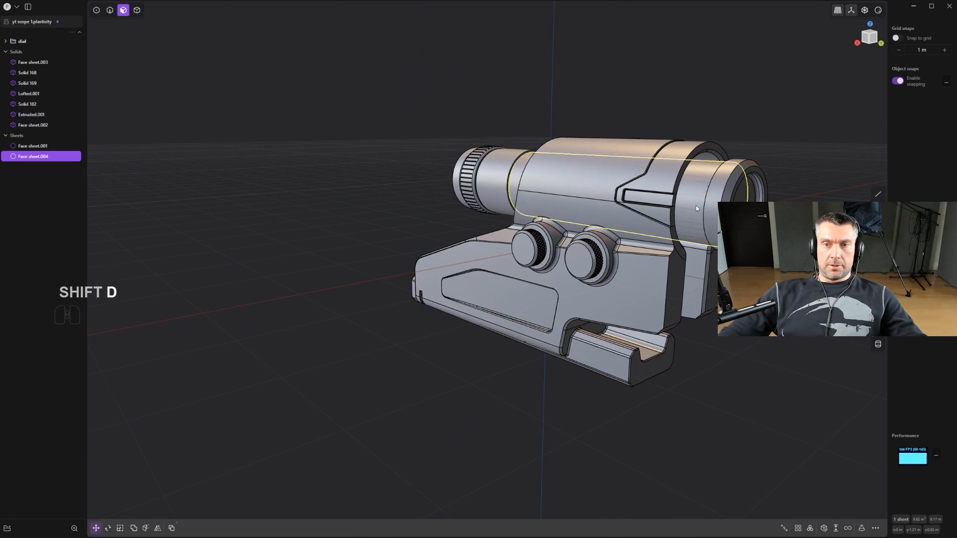
{"action": "middle_click_drag", "start_coordinate": [693, 208], "coordinate": [697, 248]}
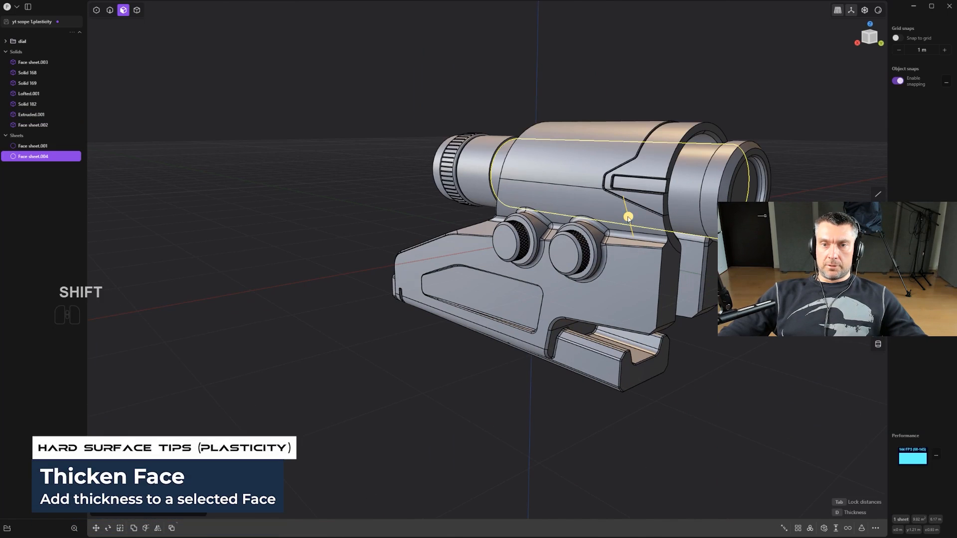
{"action": "left_click_drag", "start_coordinate": [629, 218], "coordinate": [613, 226], "text": "shift"}
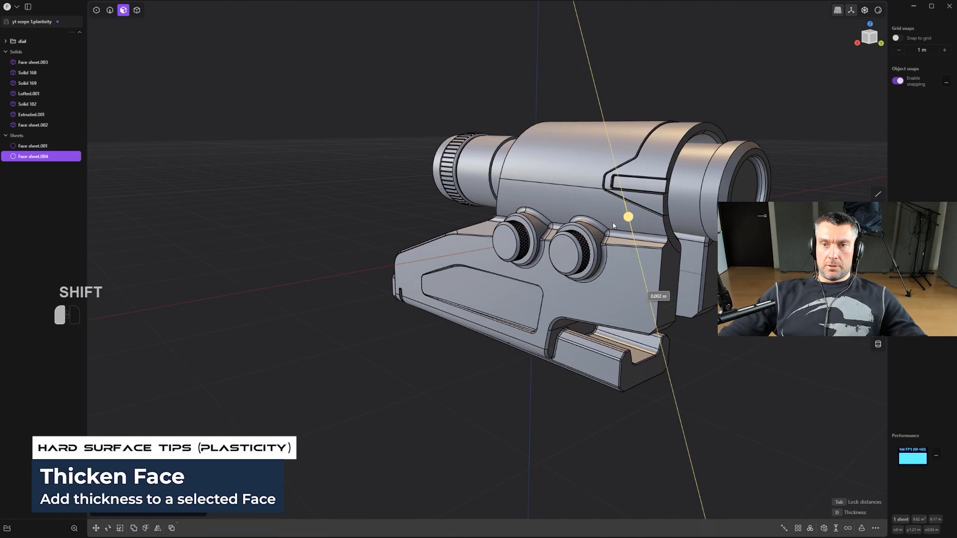
{"action": "left_click_drag", "start_coordinate": [623, 264], "coordinate": [624, 265], "text": "shift"}
{"action": "right_click", "coordinate": [624, 266]}
Bevel the sleeve's end edge facing the knurled ring with a Fillet distance of about -0.106 m.
{"action": "scroll", "coordinate": [623, 249], "scroll_direction": "up", "scroll_amount": 2}
{"action": "key", "text": "2"}
{"action": "middle_click_drag", "start_coordinate": [738, 192], "coordinate": [398, 144]}
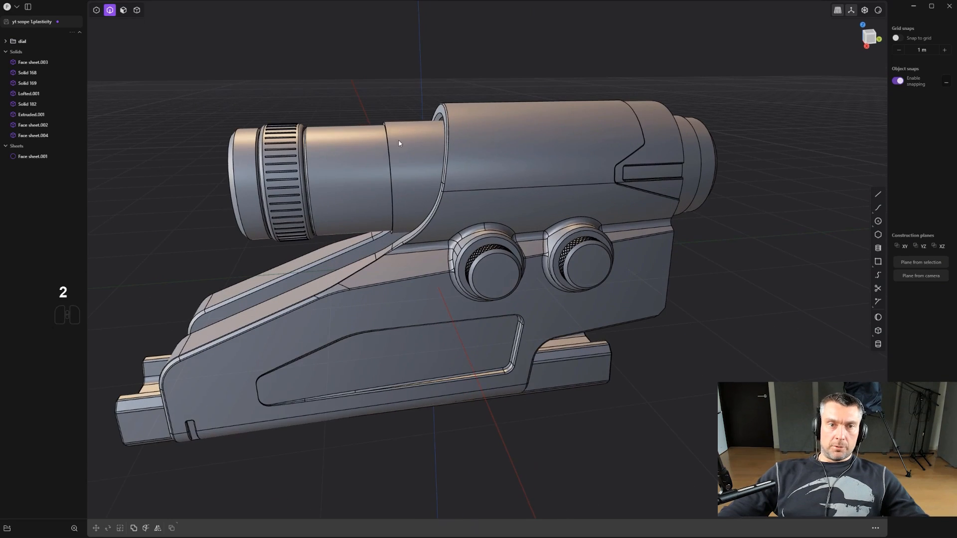
{"action": "left_click", "coordinate": [390, 142]}
{"action": "key", "text": "f"}
{"action": "left_click_drag", "start_coordinate": [392, 139], "coordinate": [398, 142]}
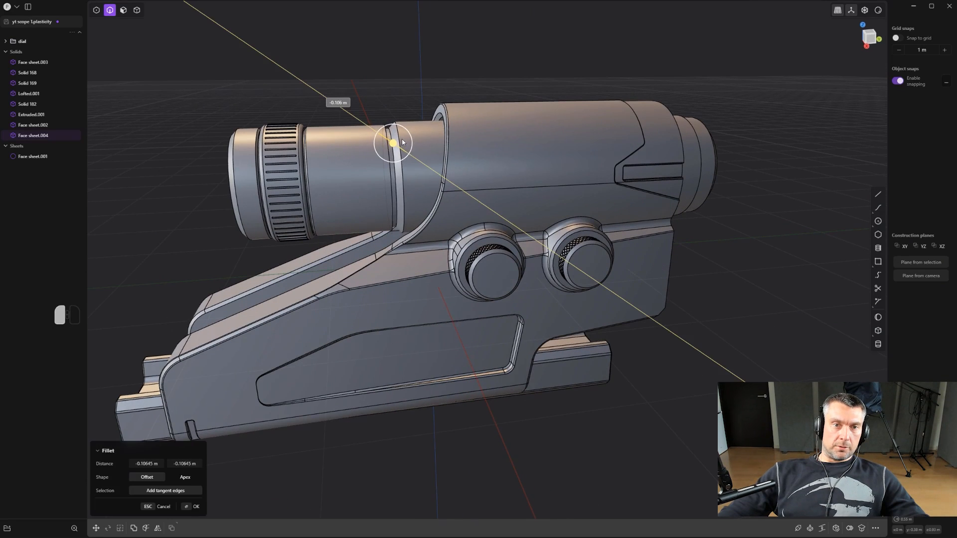
{"action": "key", "text": "Return"}
Bevel the adjoining sleeve and tube edges at the end opposite the knurled ring, giving the tube edge about -0.028 m.
{"action": "middle_click_drag", "start_coordinate": [645, 151], "coordinate": [689, 160]}
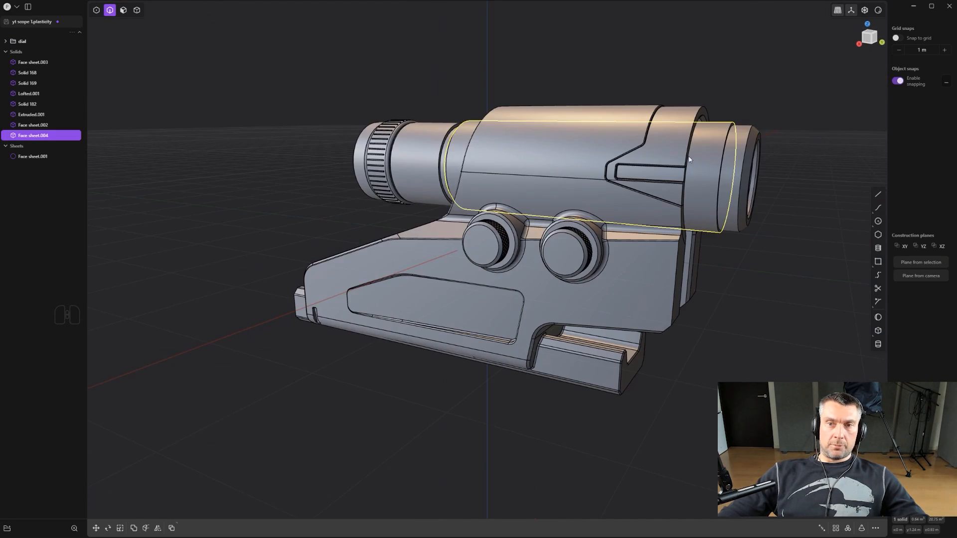
{"action": "key", "text": "Escape"}
{"action": "left_click", "coordinate": [723, 135]}
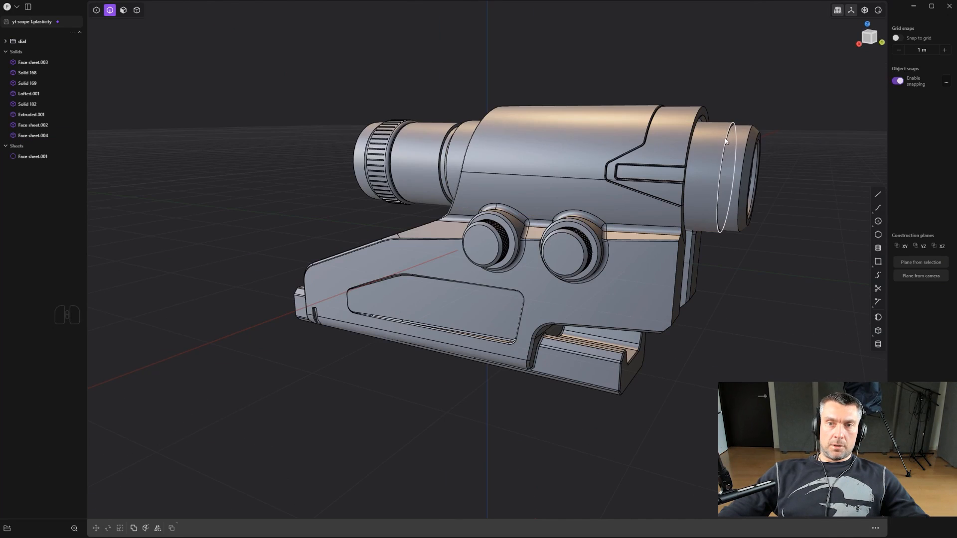
{"action": "key", "text": "f"}
{"action": "key", "text": "Return"}
{"action": "left_click_drag", "start_coordinate": [719, 138], "coordinate": [732, 143]}
{"action": "left_click", "coordinate": [726, 140]}
{"action": "key", "text": "b"}
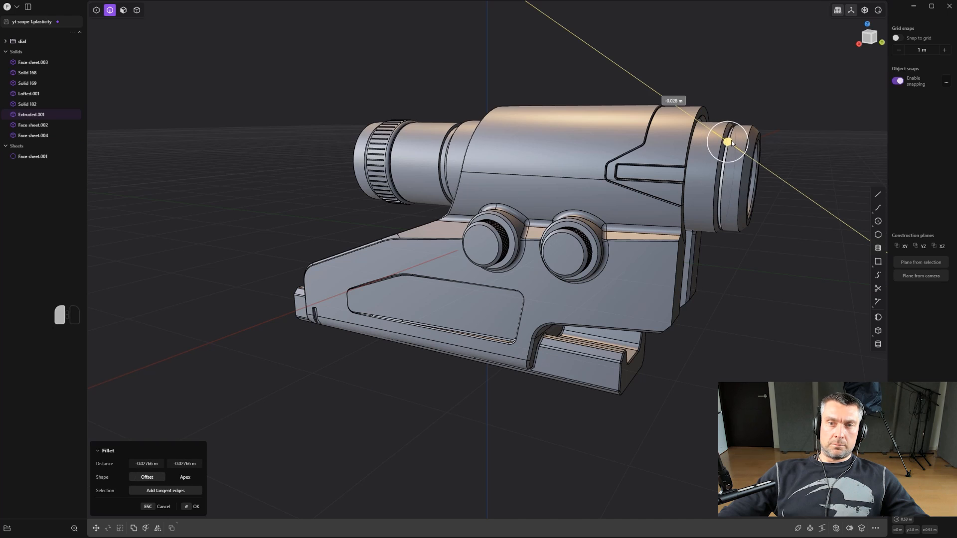
Bevel the tube edge that faces the sleeve on the knurled-ring side.
{"action": "mouse_move", "coordinate": [408, 154]}
{"action": "middle_mouse_down"}
{"action": "mouse_move", "coordinate": [492, 152]}
{"action": "mouse_move", "coordinate": [466, 130]}
{"action": "mouse_move", "coordinate": [423, 124]}
{"action": "middle_mouse_up"}
{"action": "right_click", "coordinate": [422, 122]}
{"action": "left_click", "coordinate": [420, 121]}
{"action": "left_click_drag", "start_coordinate": [420, 121], "coordinate": [414, 121]}
{"action": "scroll", "coordinate": [417, 123], "scroll_direction": "down", "scroll_amount": 1}
{"action": "middle_click_drag", "start_coordinate": [455, 171], "coordinate": [479, 90], "text": "alt"}
{"action": "right_click", "coordinate": [481, 54]}
Mirror the inset housing panel Solid 182 across the X plane with the two halves merged.
{"action": "scroll", "coordinate": [481, 54], "scroll_direction": "down", "scroll_amount": 2}
{"action": "middle_click_drag", "start_coordinate": [481, 53], "coordinate": [512, 92], "text": "shift"}
{"action": "scroll", "coordinate": [482, 132], "scroll_direction": "up", "scroll_amount": 5}
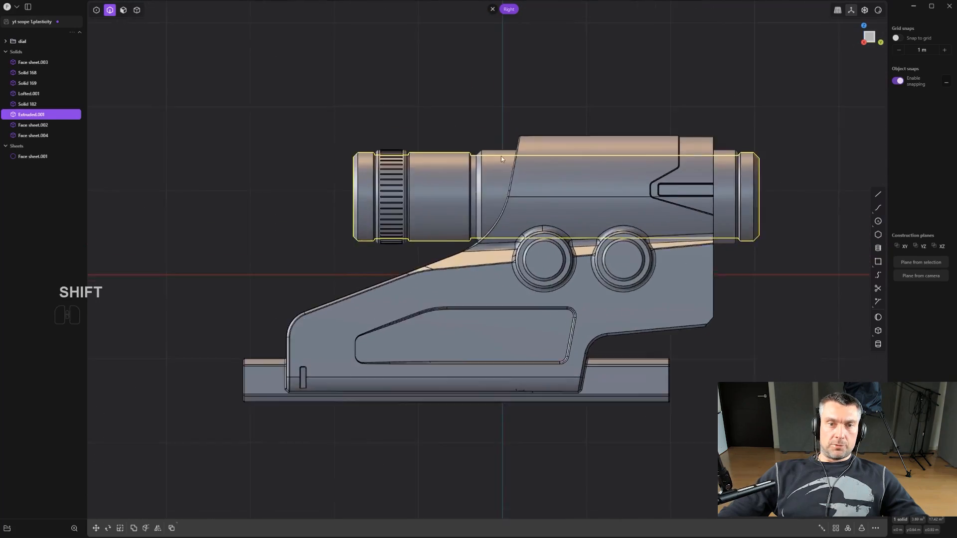
{"action": "scroll", "coordinate": [454, 100], "scroll_direction": "down", "scroll_amount": 3}
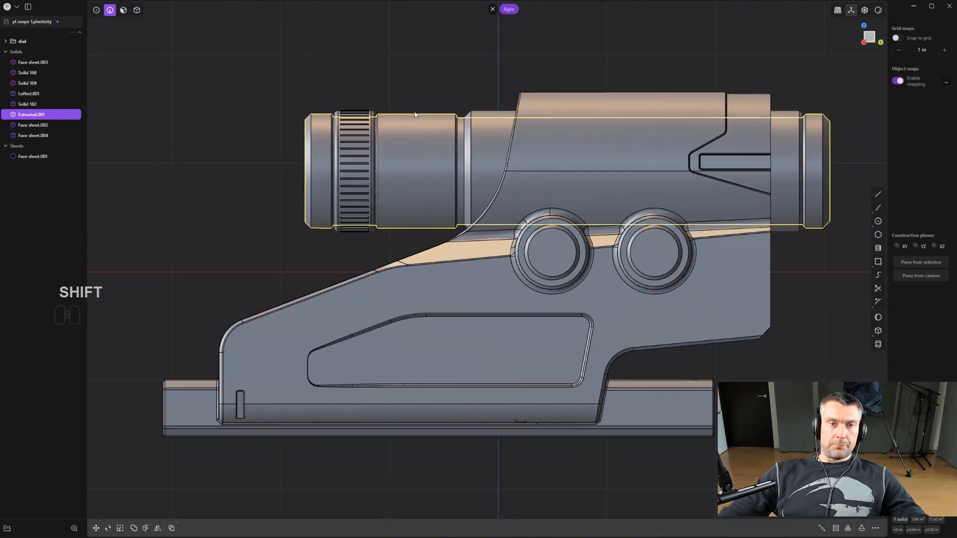
{"action": "middle_click_drag", "start_coordinate": [455, 74], "coordinate": [772, 204]}
{"action": "key", "text": "4"}
{"action": "left_click", "coordinate": [644, 145]}
{"action": "key", "text": "alt+x"}
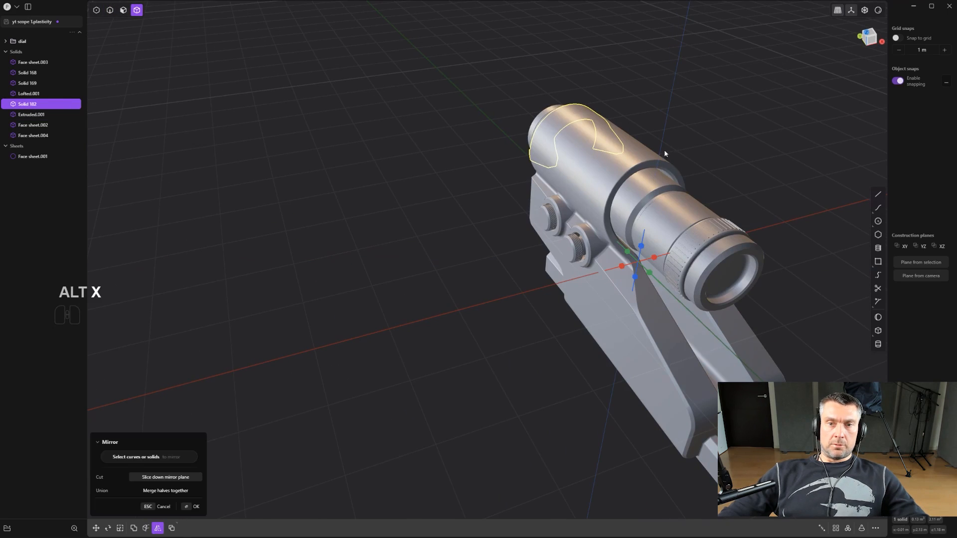
{"action": "left_click", "coordinate": [652, 256]}
{"action": "key", "text": "q"}
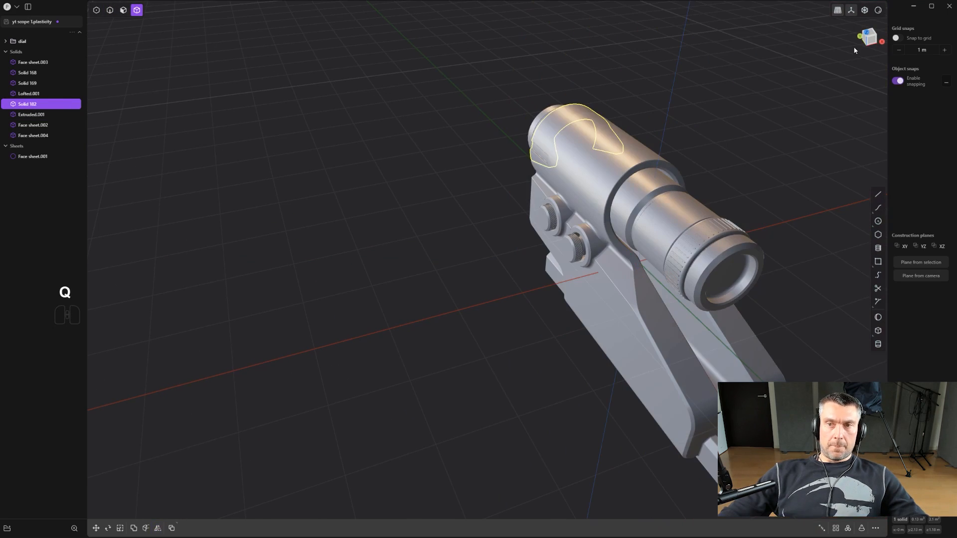
Switch the viewport material preview to the copper-red matcap and clear the selection.
{"action": "left_click", "coordinate": [878, 11]}
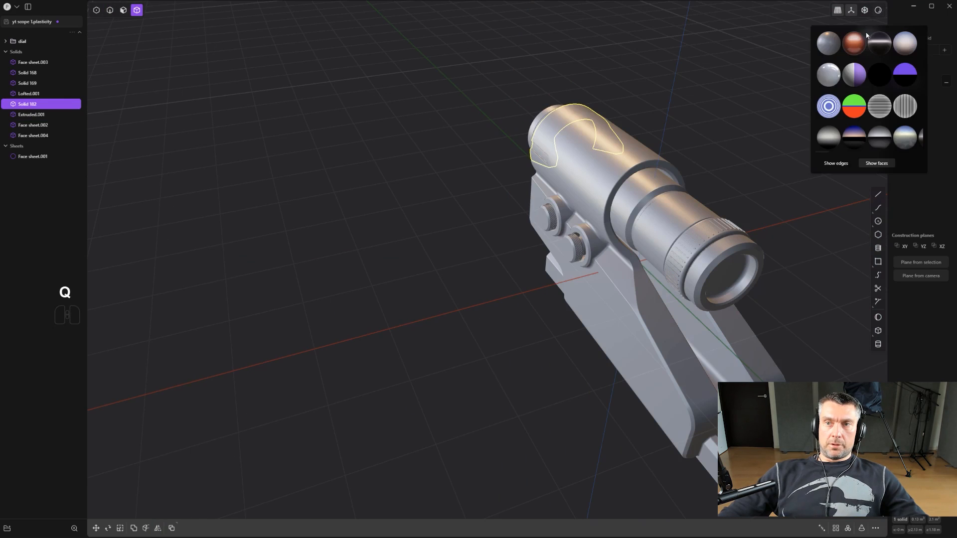
{"action": "left_click", "coordinate": [854, 44]}
{"action": "middle_click_drag", "start_coordinate": [723, 115], "coordinate": [463, 168]}
{"action": "scroll", "coordinate": [608, 139], "scroll_direction": "up", "scroll_amount": 1}
{"action": "left_click", "coordinate": [612, 118]}
{"action": "scroll", "coordinate": [612, 117], "scroll_direction": "up", "scroll_amount": 2}
Duplicate the recessed circular end face inside the knurled-ring end of the scope and thicken the copy into a solid disc.
{"action": "key", "text": "3"}
{"action": "left_click", "coordinate": [462, 168]}
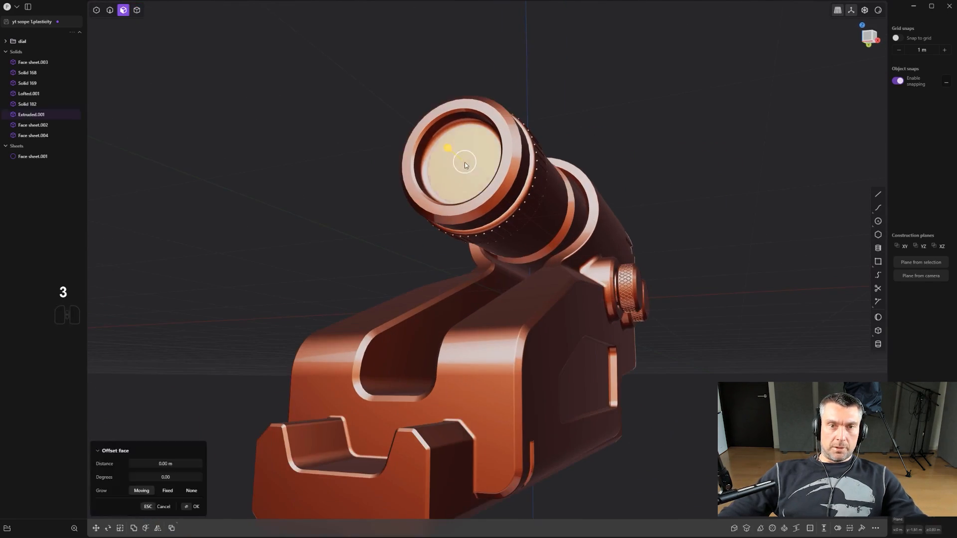
{"action": "scroll", "coordinate": [487, 154], "scroll_direction": "up", "scroll_amount": 2}
{"action": "key", "text": "shift+d"}
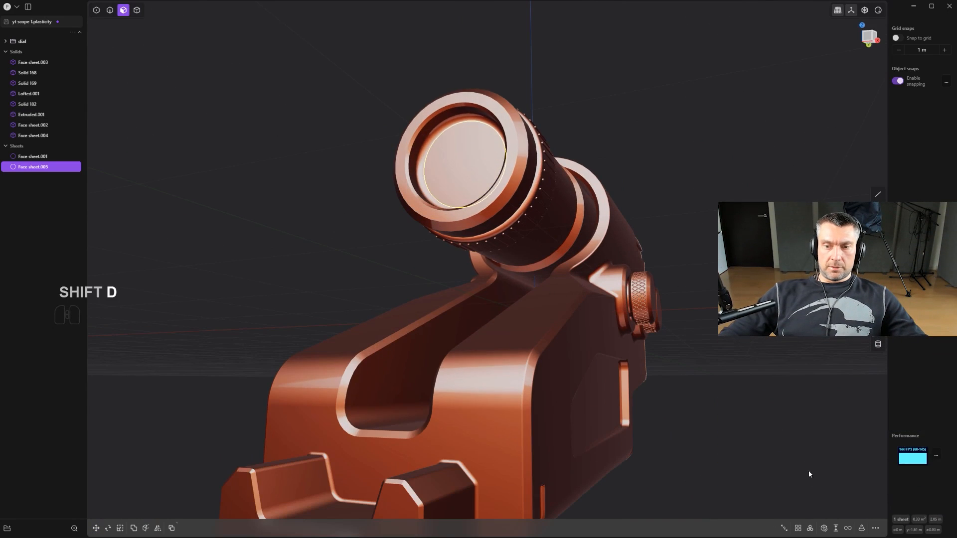
{"action": "left_click", "coordinate": [837, 530]}
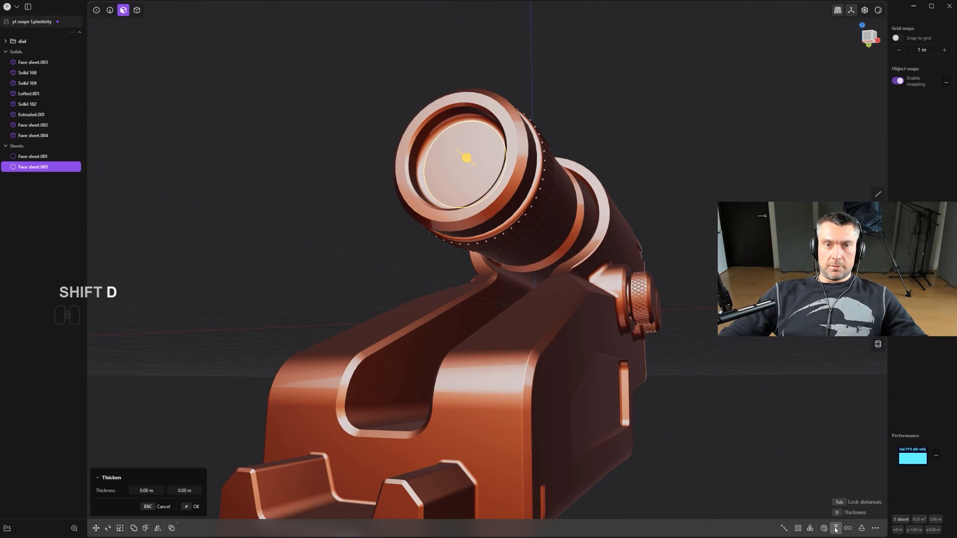
{"action": "left_click", "coordinate": [449, 147]}
{"action": "mouse_move", "coordinate": [450, 148]}
{"action": "middle_mouse_down"}
{"action": "mouse_move", "coordinate": [476, 178]}
{"action": "mouse_move", "coordinate": [457, 152]}
{"action": "middle_mouse_up"}
Scale the lens disc up uniformly to fill the eyepiece opening, refining its size by a factor of about 1.04.
{"action": "key", "text": "4"}
{"action": "left_click", "coordinate": [457, 152]}
{"action": "key", "text": "s"}
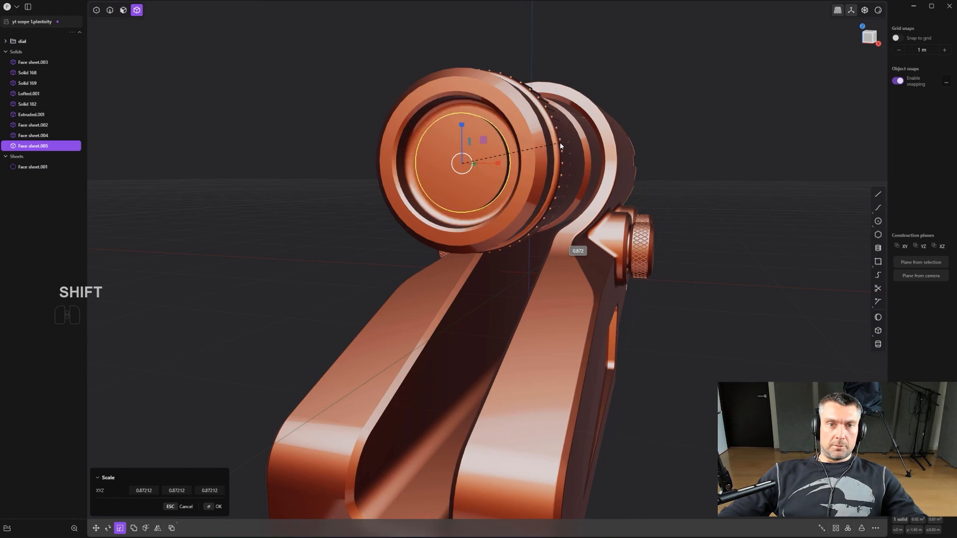
{"action": "right_click", "coordinate": [584, 149]}
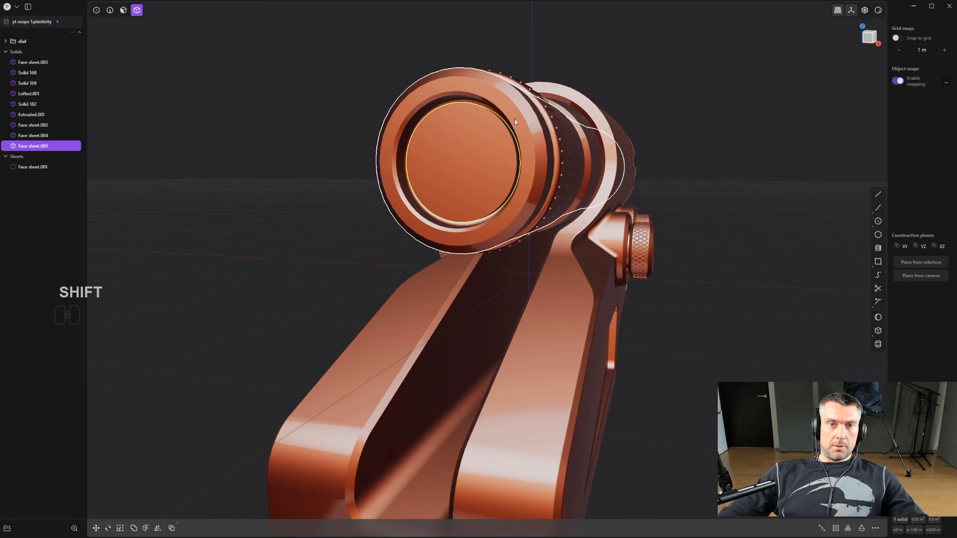
{"action": "key", "text": "s"}
{"action": "key", "text": "s"}
{"action": "right_click", "coordinate": [581, 151]}
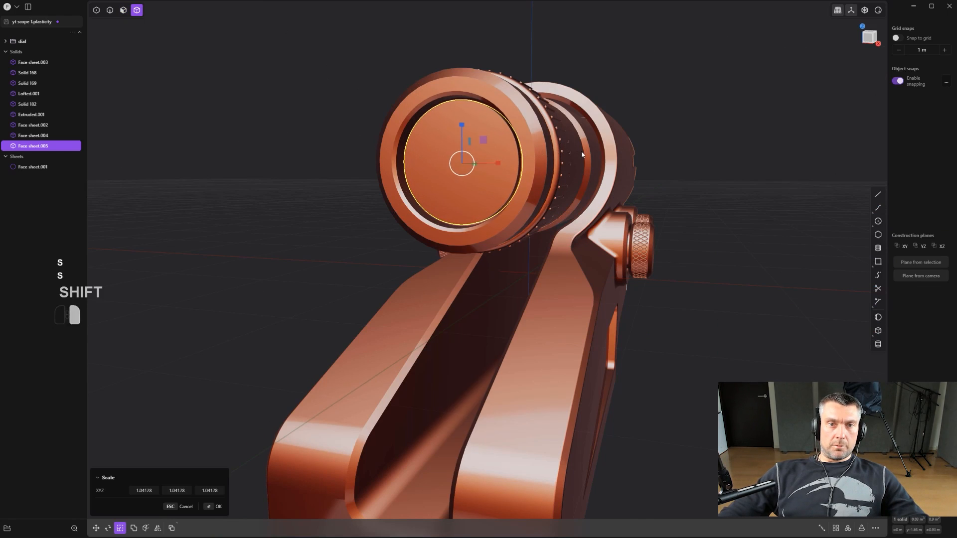
{"action": "key", "text": "2"}
{"action": "left_click", "coordinate": [493, 112]}
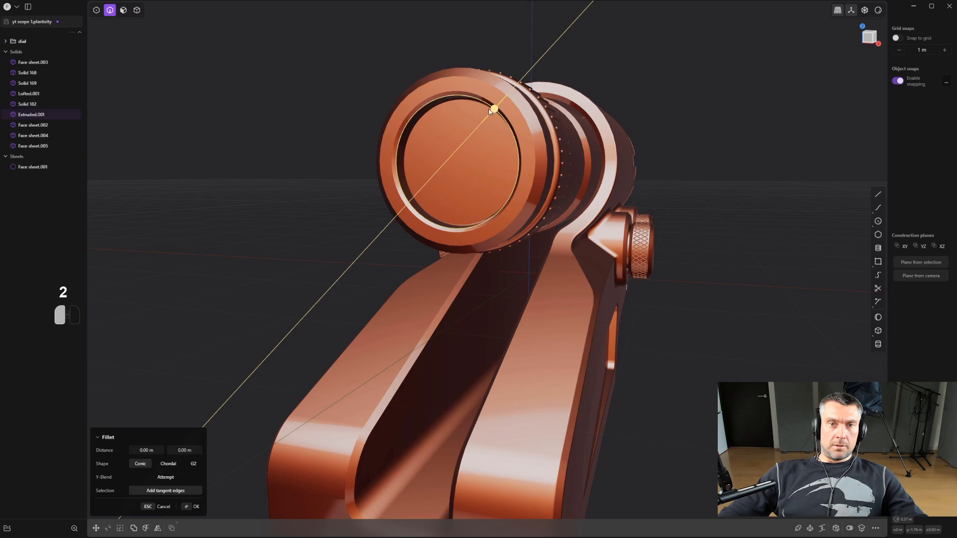
{"action": "key", "text": "ctrl+z"}
{"action": "middle_click_drag", "start_coordinate": [486, 109], "coordinate": [459, 125]}
{"action": "key", "text": "ctrl+z"}
Switch the viewport material preview back to the grey metallic matcap and isolate the lens disc.
{"action": "left_click", "coordinate": [873, 13]}
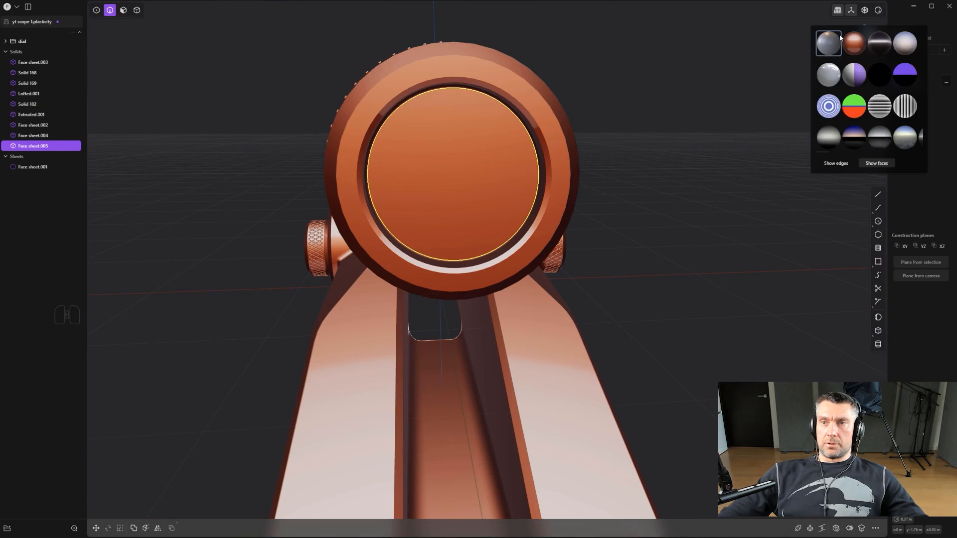
{"action": "left_click", "coordinate": [839, 34]}
{"action": "key", "text": "ctrl+z"}
{"action": "key", "text": "period"}
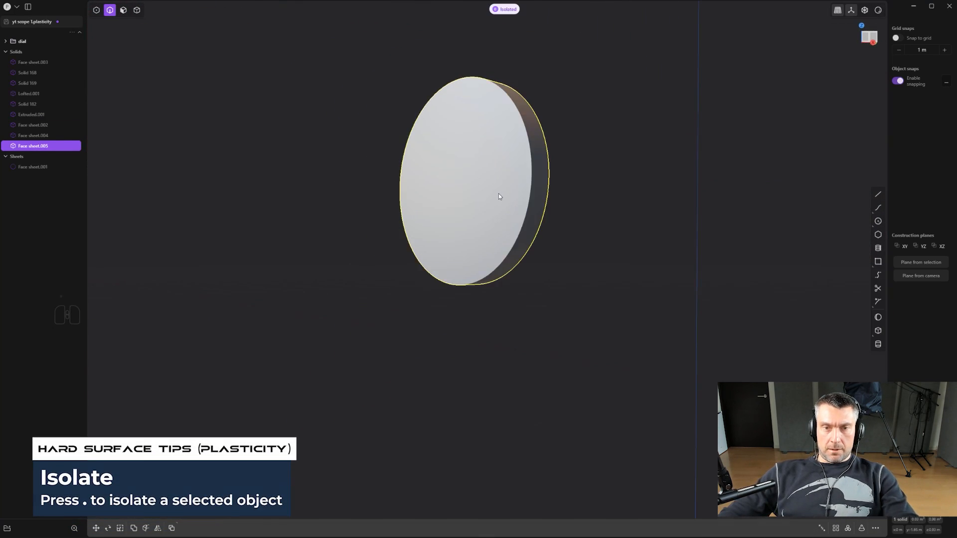
Undo the trial fillet on the disc's front edge and offset its front face outward by about 0.12 m.
{"action": "left_click_drag", "start_coordinate": [527, 156], "coordinate": [522, 144]}
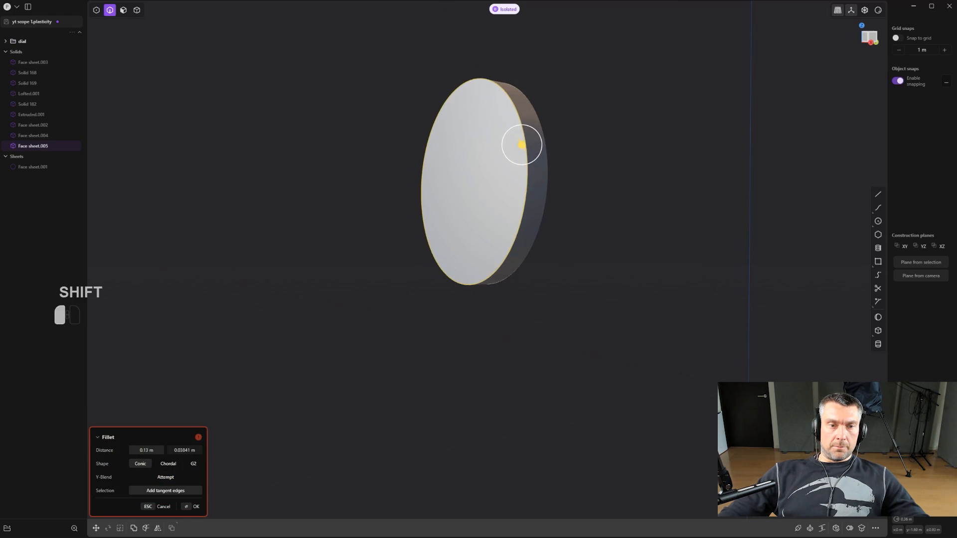
{"action": "key", "text": "ctrl+z"}
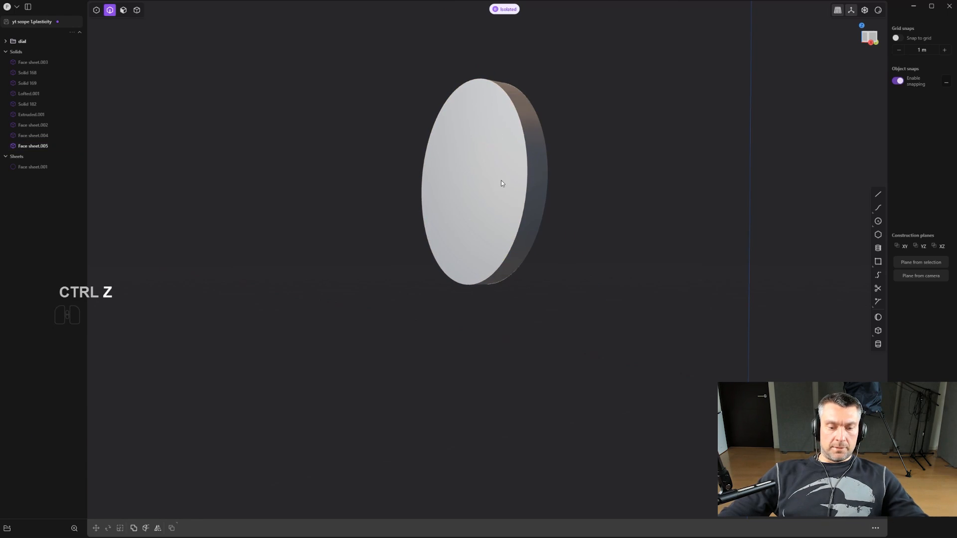
{"action": "key", "text": "3"}
{"action": "left_click_drag", "start_coordinate": [500, 183], "coordinate": [500, 180]}
{"action": "middle_click_drag", "start_coordinate": [464, 178], "coordinate": [482, 173]}
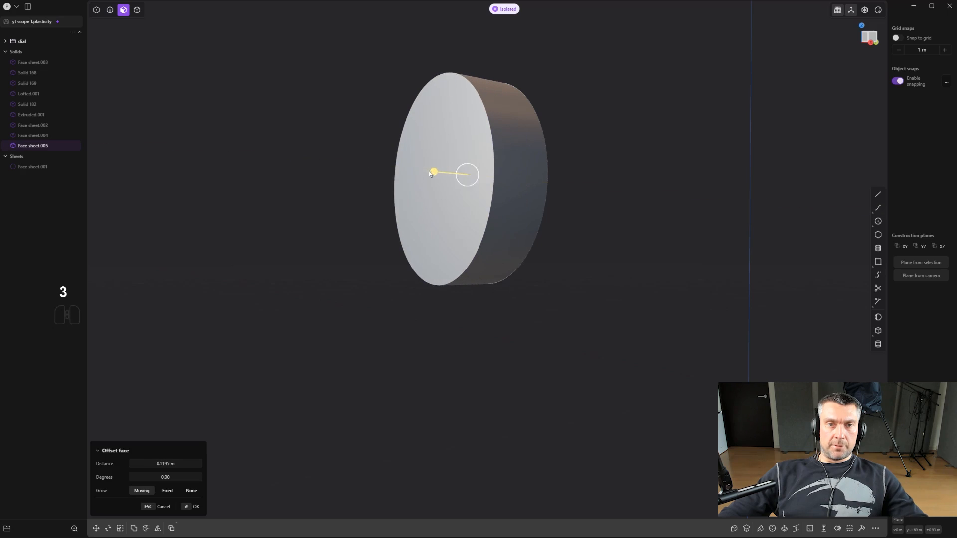
Fillet the lens disc's front edge into a dome with conic distances of about 0.082 m and 0.33 m.
{"action": "left_click", "coordinate": [495, 178]}
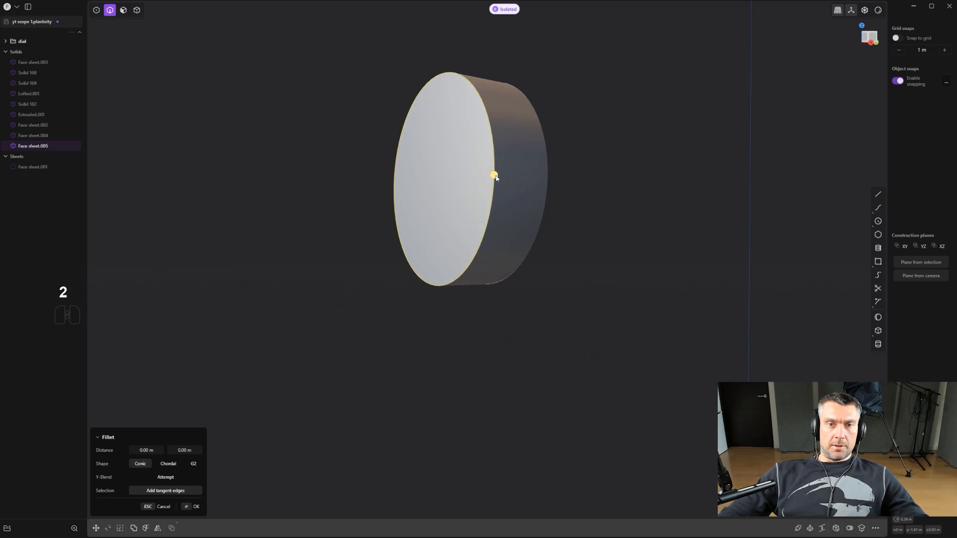
{"action": "mouse_move", "coordinate": [495, 176]}
{"action": "left_mouse_down"}
{"action": "mouse_move", "coordinate": [461, 173]}
{"action": "mouse_move", "coordinate": [489, 173]}
{"action": "left_mouse_up"}
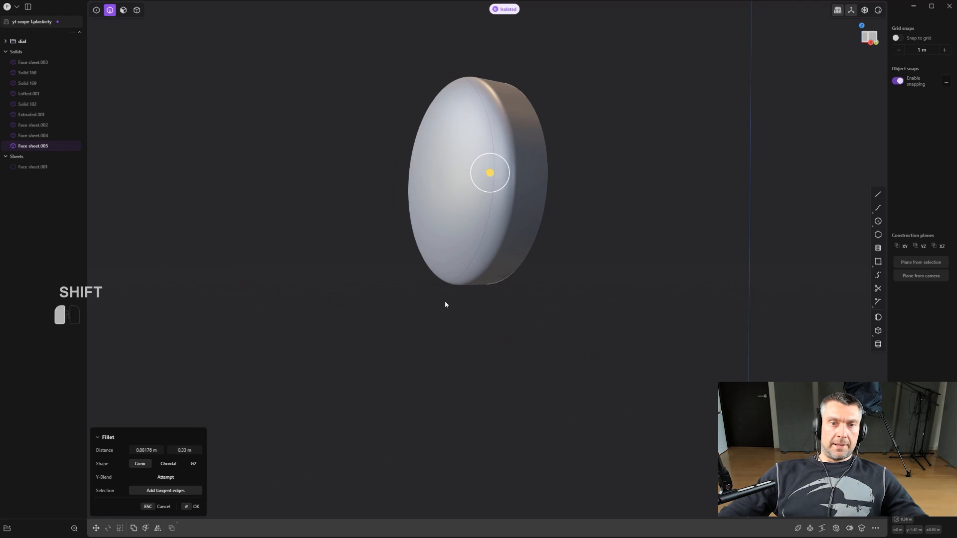
{"action": "key", "text": "Return"}
{"action": "middle_click_drag", "start_coordinate": [447, 293], "coordinate": [378, 223]}
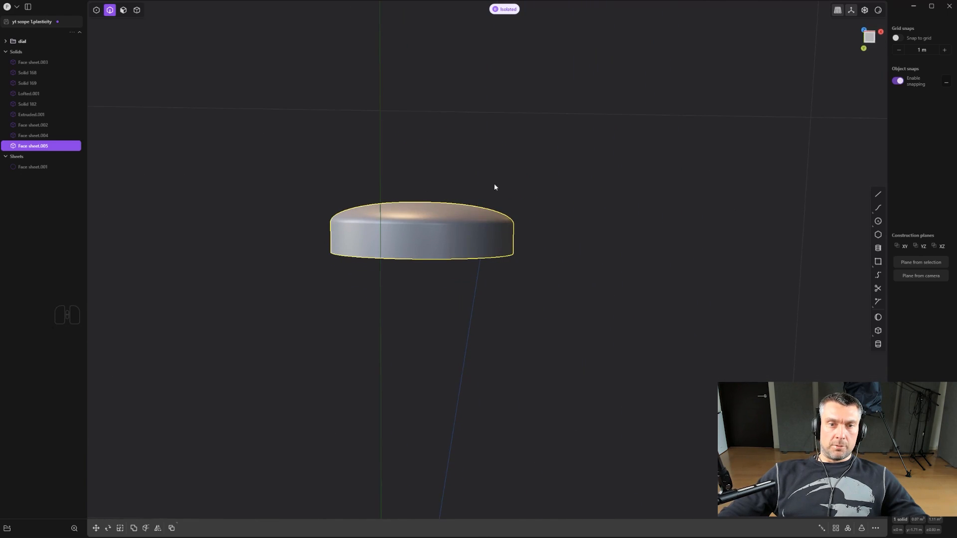
Exit isolation to show the full scope around the domed lens, and clear the selection.
{"action": "middle_click_drag", "start_coordinate": [495, 187], "coordinate": [542, 278]}
{"action": "key", "text": "/"}
{"action": "key", "text": "."}
{"action": "middle_click_drag", "start_coordinate": [486, 325], "coordinate": [469, 291]}
{"action": "left_click", "coordinate": [360, 302]}
{"action": "middle_click_drag", "start_coordinate": [361, 302], "coordinate": [526, 224]}
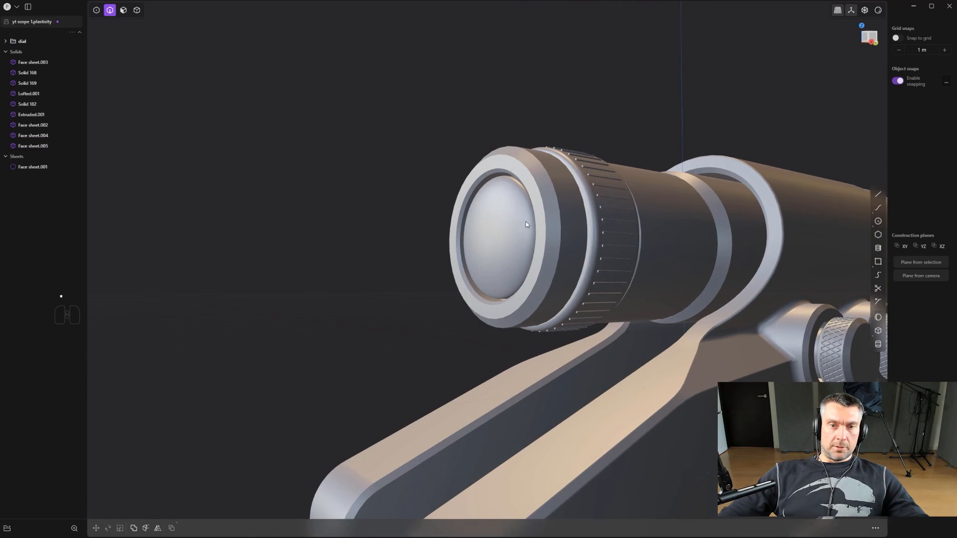
Move the domed lens along Y about 0.07 m deeper into the eyepiece.
{"action": "key", "text": "4"}
{"action": "left_click", "coordinate": [471, 252]}
{"action": "middle_click_drag", "start_coordinate": [471, 252], "coordinate": [540, 279]}
{"action": "key", "text": "g"}
{"action": "key", "text": "ctrl+z"}
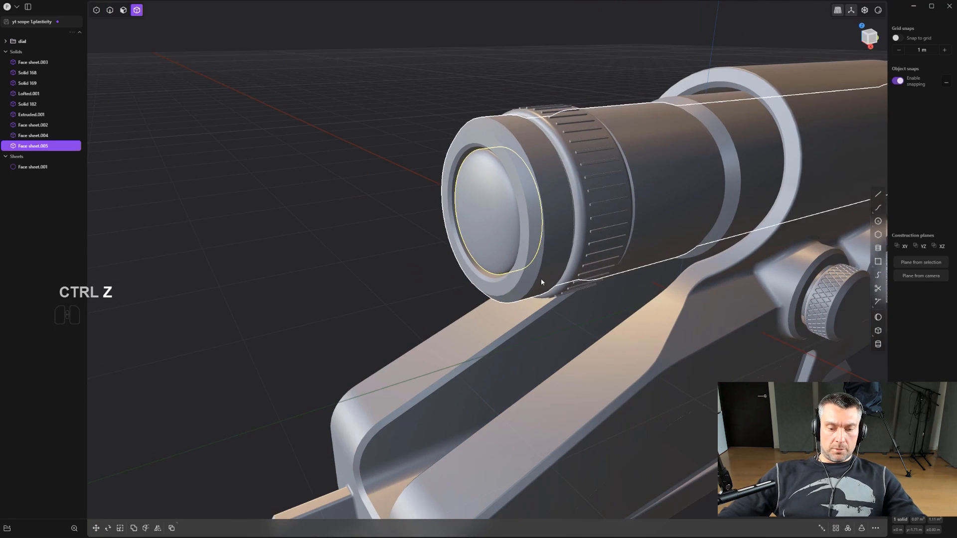
{"action": "key", "text": "g"}
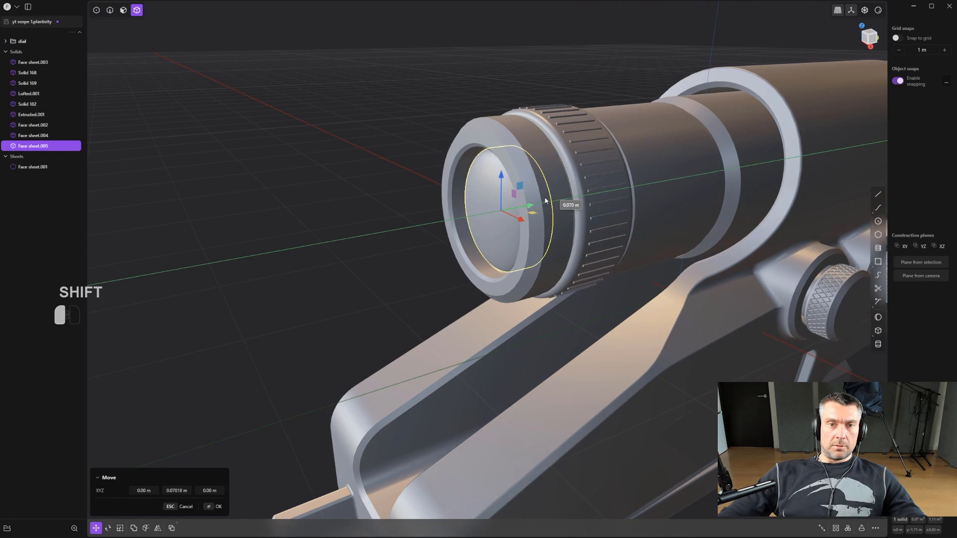
{"action": "left_click", "coordinate": [335, 243]}
Duplicate the eyepiece lens and move the copy along Y beyond the opposite end of the scope.
{"action": "middle_click_drag", "start_coordinate": [336, 245], "coordinate": [350, 274]}
{"action": "scroll", "coordinate": [350, 274], "scroll_direction": "down", "scroll_amount": 5}
{"action": "middle_click_drag", "start_coordinate": [380, 219], "coordinate": [406, 252]}
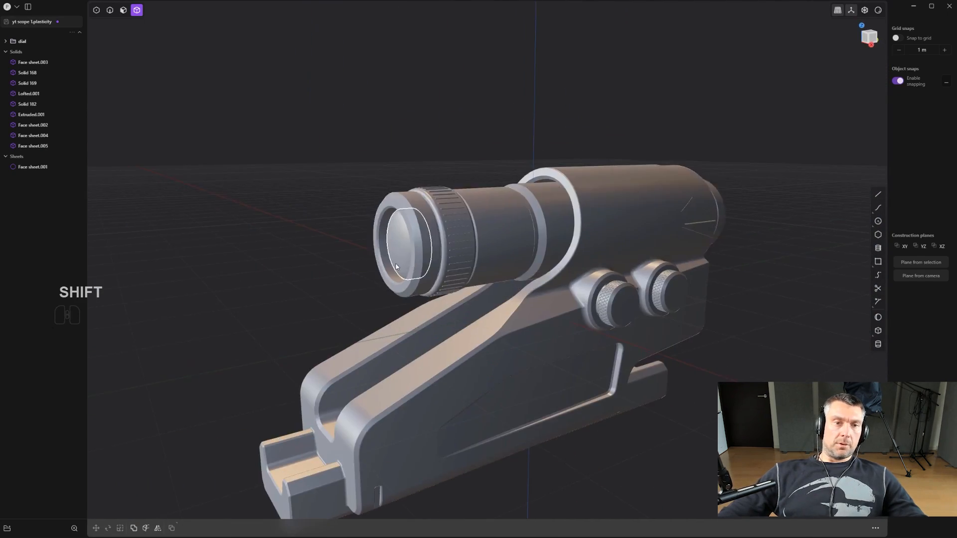
{"action": "left_click", "coordinate": [406, 251]}
{"action": "key", "text": "shift+d"}
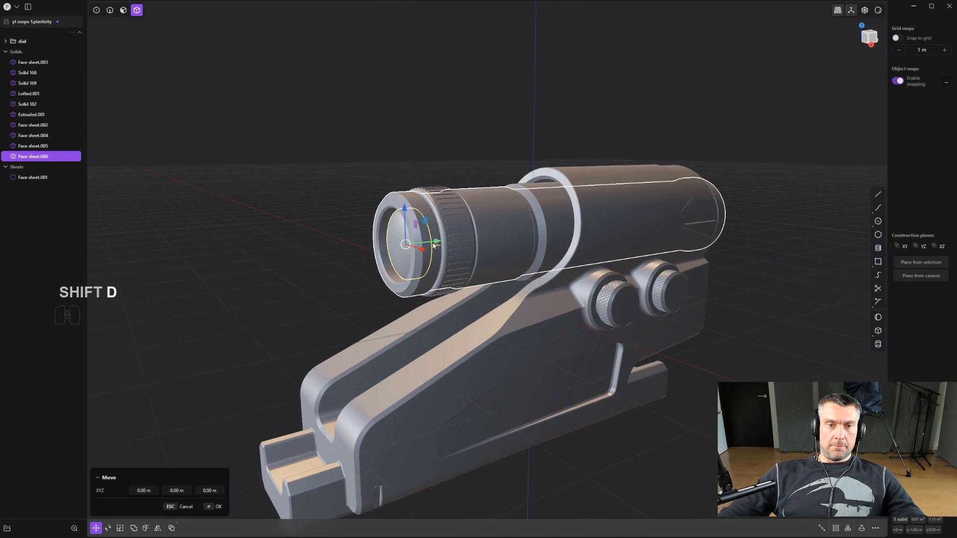
{"action": "left_click_drag", "start_coordinate": [436, 241], "coordinate": [773, 208]}
{"action": "middle_click_drag", "start_coordinate": [772, 209], "coordinate": [563, 219]}
{"action": "middle_click_drag", "start_coordinate": [563, 219], "coordinate": [435, 250], "text": "shift"}
Rotate the copied lens 180 degrees about the Z axis.
{"action": "type", "text": "rz"}
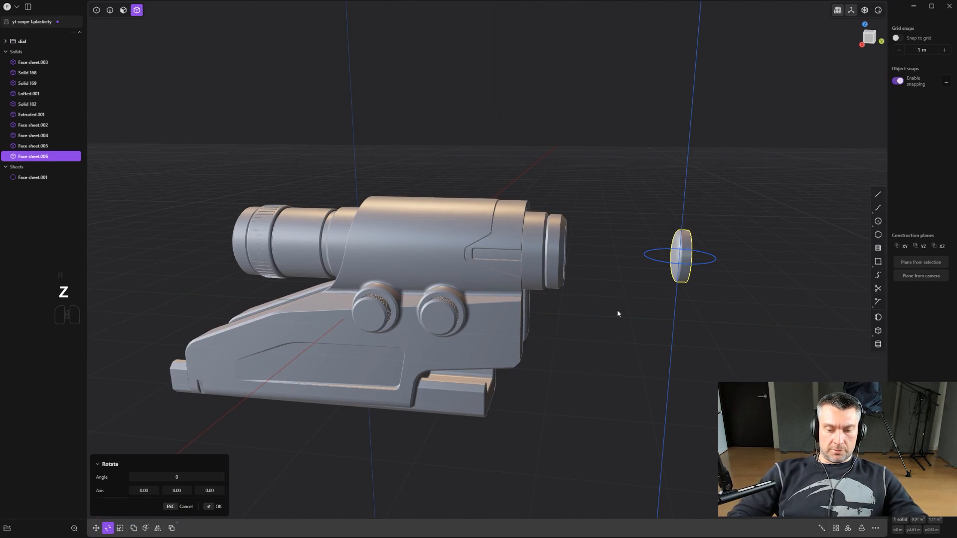
{"action": "type", "text": "180"}
{"action": "key", "text": "Return"}
Move the rotated lens back along Y by about -1.675 m so it sits inside the scope's front opening.
{"action": "scroll", "coordinate": [610, 294], "scroll_direction": "up", "scroll_amount": 1}
{"action": "key", "text": "g"}
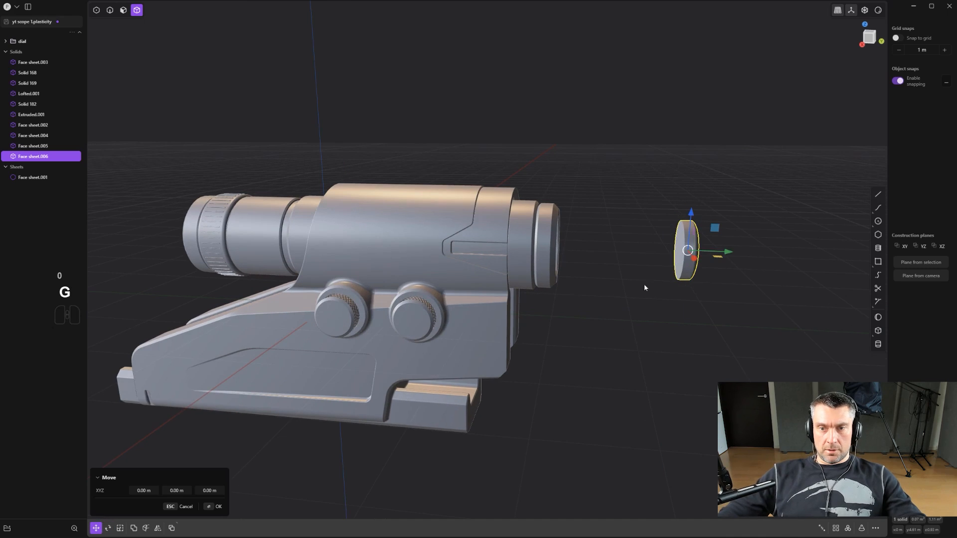
{"action": "left_click_drag", "start_coordinate": [732, 253], "coordinate": [593, 245]}
{"action": "middle_click_drag", "start_coordinate": [778, 266], "coordinate": [713, 279]}
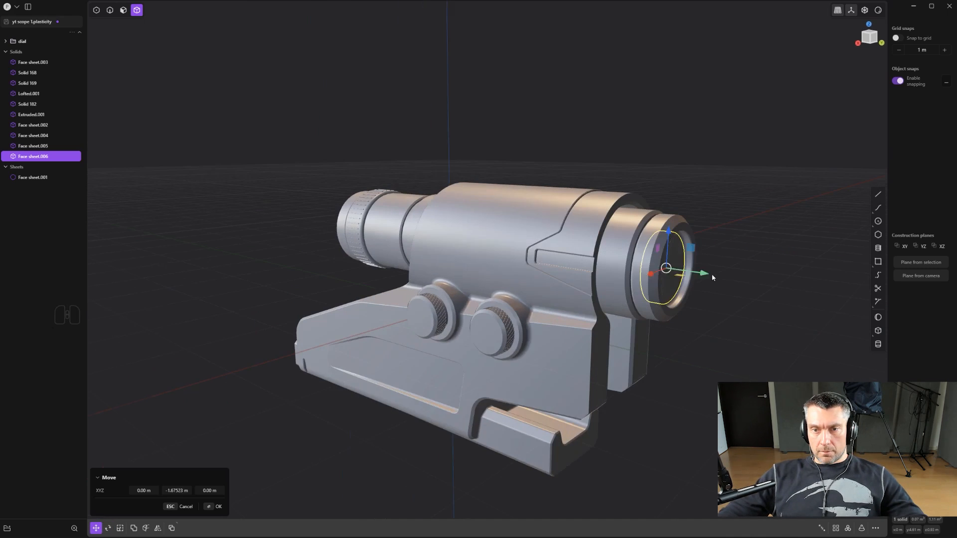
{"action": "right_click", "coordinate": [768, 285]}
Flatten the front lens by scaling it along Y to about 0.7.
{"action": "scroll", "coordinate": [776, 287], "scroll_direction": "up", "scroll_amount": 1}
{"action": "middle_click_drag", "start_coordinate": [776, 289], "coordinate": [589, 235], "text": "shift"}
{"action": "scroll", "coordinate": [636, 244], "scroll_direction": "up", "scroll_amount": 2}
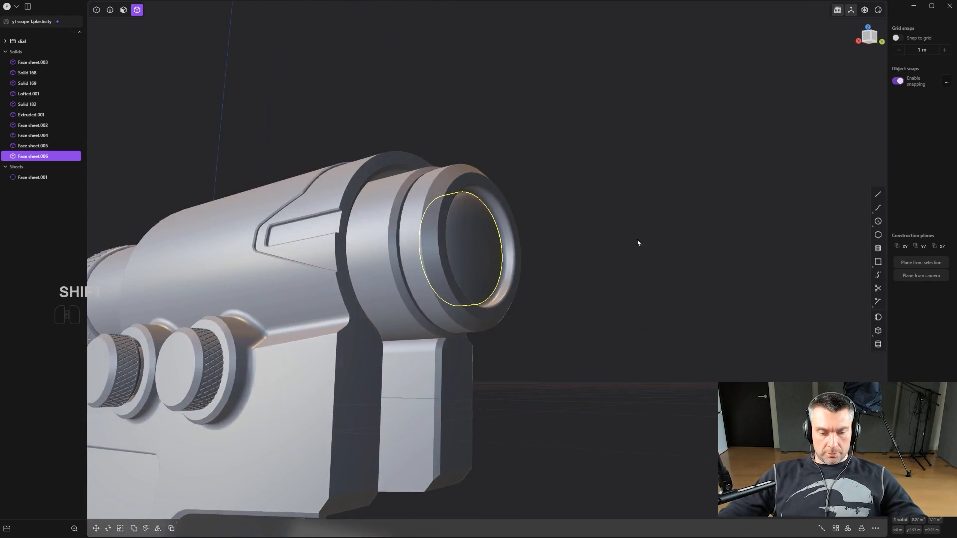
{"action": "key", "text": "s"}
{"action": "key", "text": "y"}
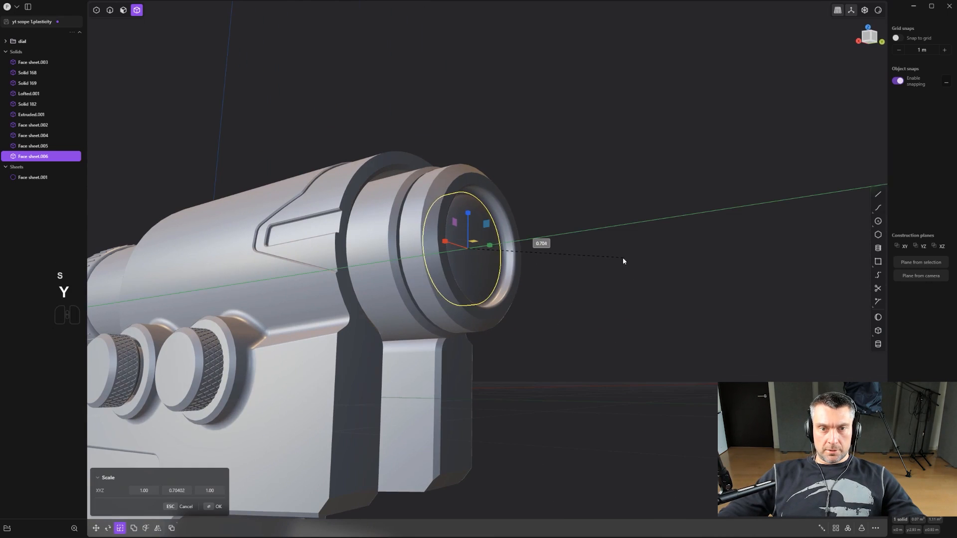
{"action": "right_click", "coordinate": [612, 258]}
Flatten the eyepiece lens at the knurled-ring end by scaling it down along Y.
{"action": "middle_click_drag", "start_coordinate": [409, 271], "coordinate": [519, 274]}
{"action": "middle_click_drag", "start_coordinate": [259, 272], "coordinate": [538, 280], "text": "shift"}
{"action": "middle_click_drag", "start_coordinate": [199, 279], "coordinate": [518, 294], "text": "shift"}
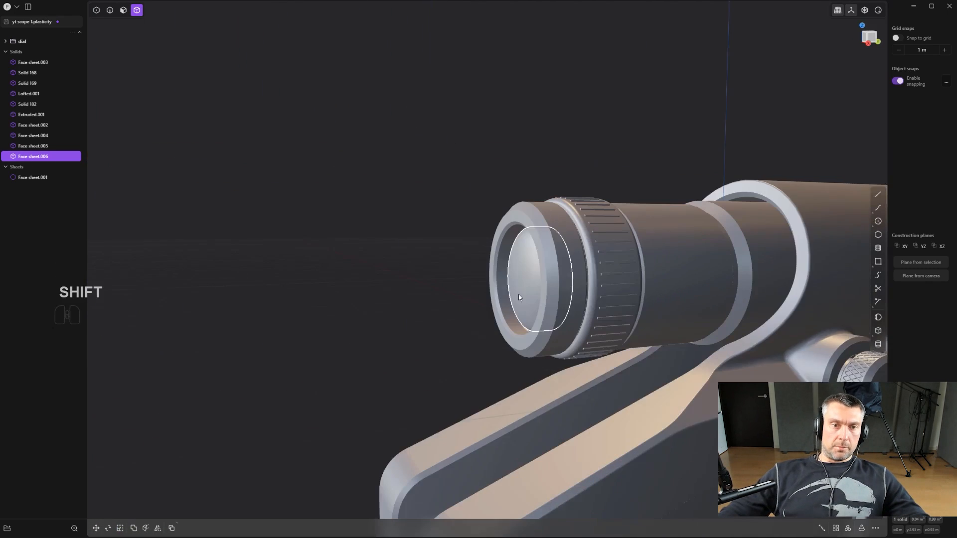
{"action": "left_click", "coordinate": [518, 297]}
{"action": "key", "text": "s"}
{"action": "key", "text": "y"}
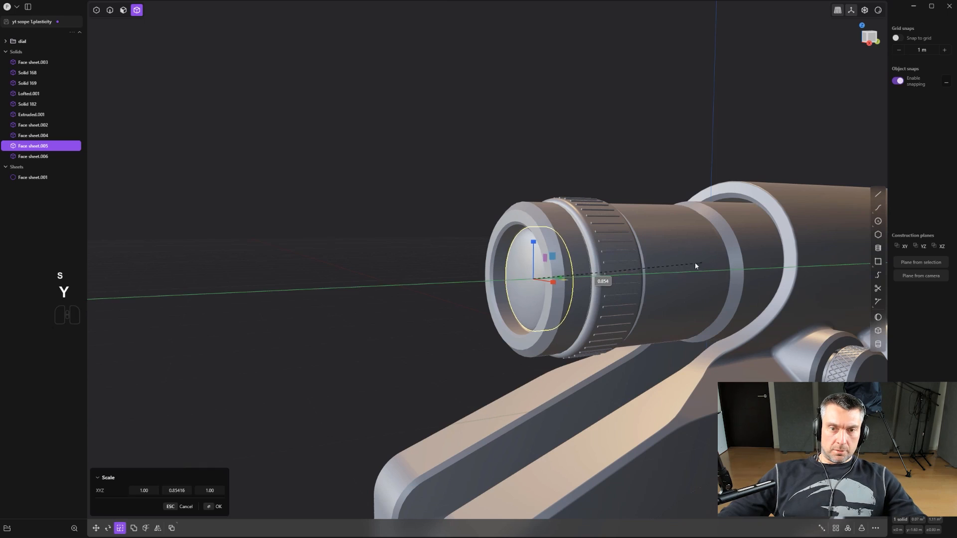
{"action": "left_click", "coordinate": [632, 270]}
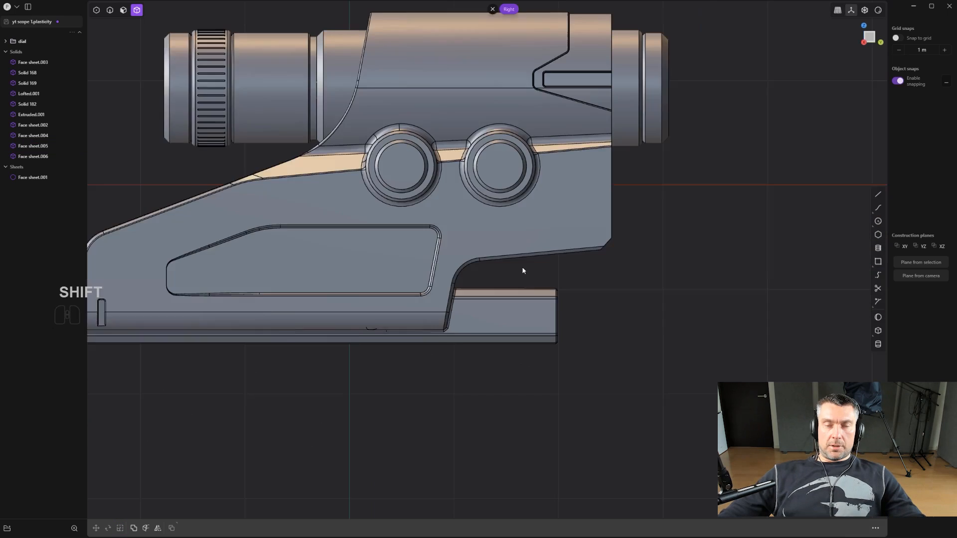
Sketch a long, thin rectangle in the right view across the protruding rail block, extending past its end.
{"action": "scroll", "coordinate": [490, 280], "scroll_direction": "up", "scroll_amount": 1}
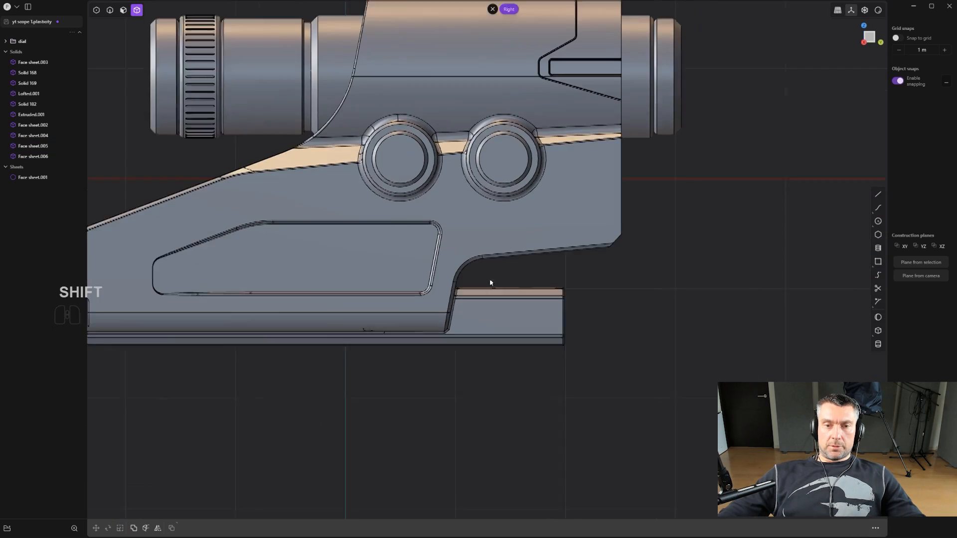
{"action": "scroll", "coordinate": [490, 283], "scroll_direction": "up", "scroll_amount": 1}
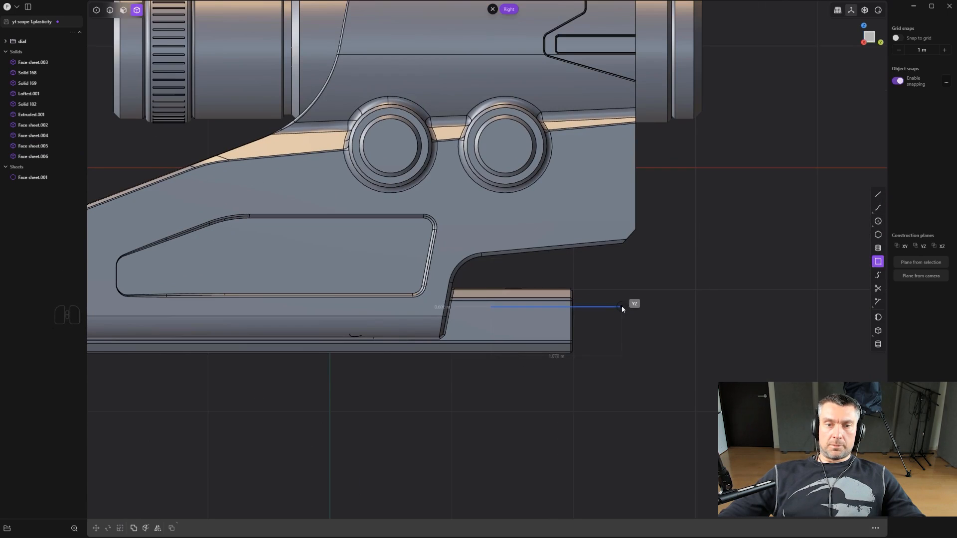
{"action": "left_click", "coordinate": [631, 312]}
Imprint the thin rectangle onto the side of the mount's rail block.
{"action": "key", "text": "2"}
{"action": "middle_click_drag", "start_coordinate": [631, 311], "coordinate": [663, 331]}
{"action": "key", "text": "shift+q"}
{"action": "left_click", "coordinate": [666, 368]}
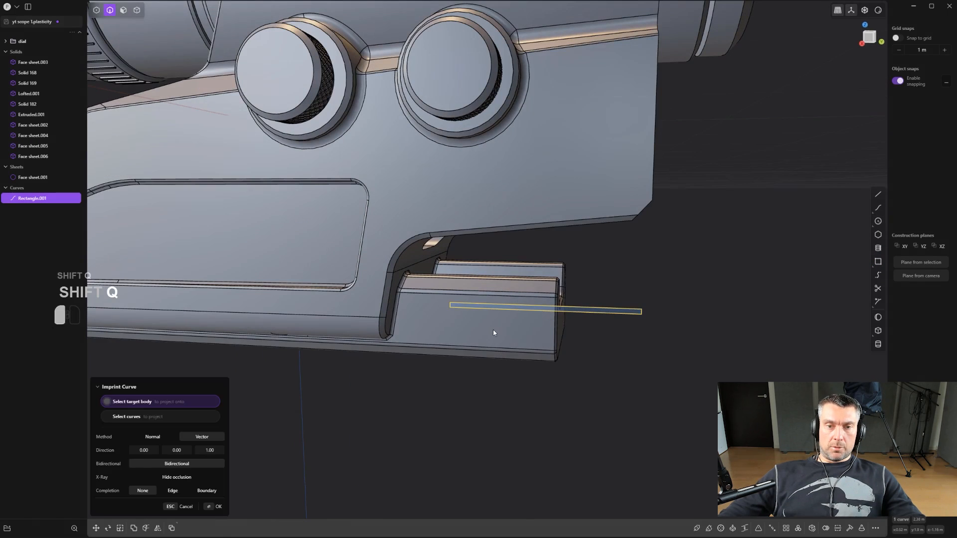
{"action": "left_click", "coordinate": [493, 333]}
{"action": "scroll", "coordinate": [496, 330], "scroll_direction": "up", "scroll_amount": 2}
Delete the leftover rectangle curve beside the rail block.
{"action": "key", "text": "2"}
{"action": "key", "text": "x"}
{"action": "scroll", "coordinate": [580, 324], "scroll_direction": "up", "scroll_amount": 2}
{"action": "middle_click_drag", "start_coordinate": [545, 329], "coordinate": [509, 317]}
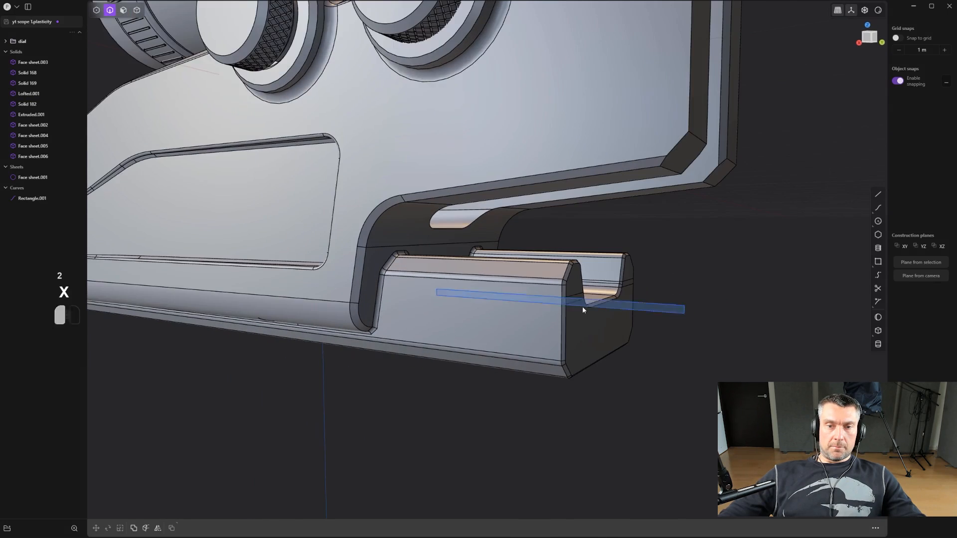
{"action": "middle_click_drag", "start_coordinate": [582, 309], "coordinate": [602, 310]}
{"action": "left_click", "coordinate": [667, 305]}
{"action": "key", "text": "x"}
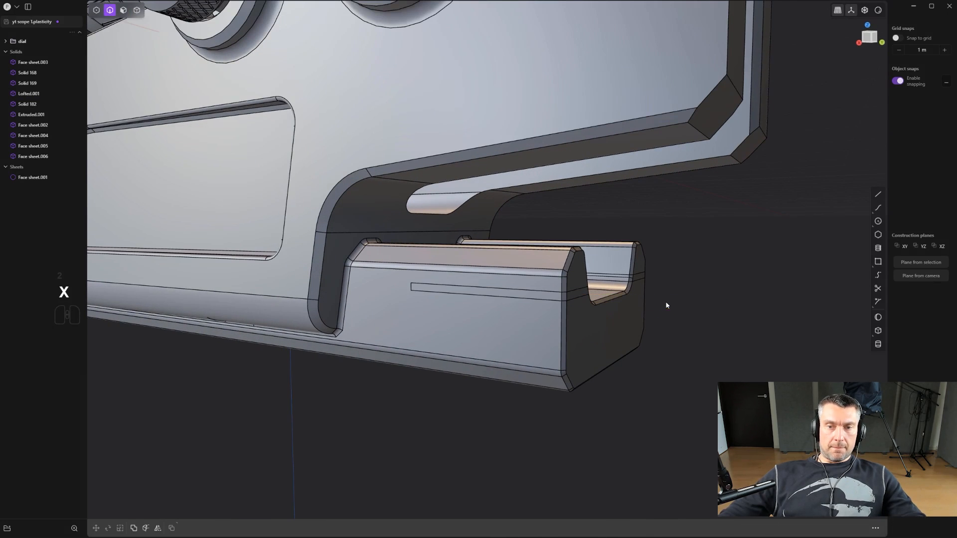
Offset the imprinted strip face on the rail block's side inward to cut a narrow slot.
{"action": "scroll", "coordinate": [496, 316], "scroll_direction": "up", "scroll_amount": 2}
{"action": "middle_click_drag", "start_coordinate": [514, 295], "coordinate": [513, 292]}
{"action": "key", "text": "3"}
{"action": "left_click", "coordinate": [525, 291]}
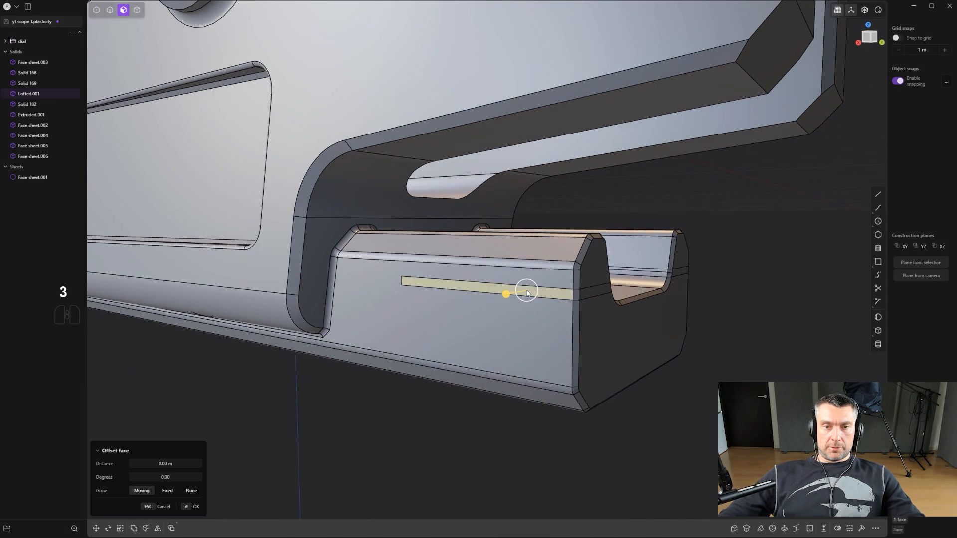
{"action": "left_click_drag", "start_coordinate": [516, 295], "coordinate": [522, 297]}
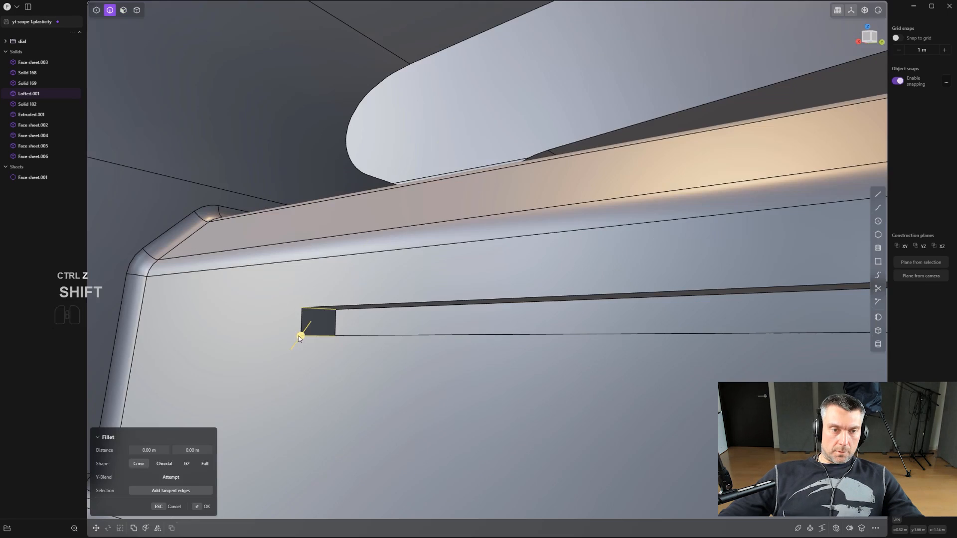
Fillet the corner edges at the closed end of the narrow slot in the rail block's side.
{"action": "left_click_drag", "start_coordinate": [299, 338], "coordinate": [303, 362], "text": "shift"}
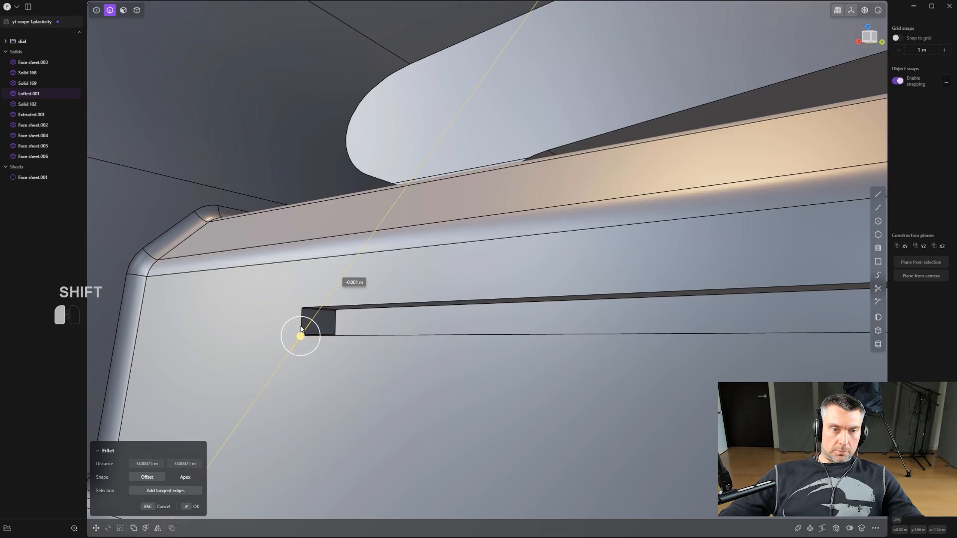
{"action": "left_click_drag", "start_coordinate": [301, 330], "coordinate": [307, 270], "text": "shift"}
{"action": "right_click", "coordinate": [307, 270]}
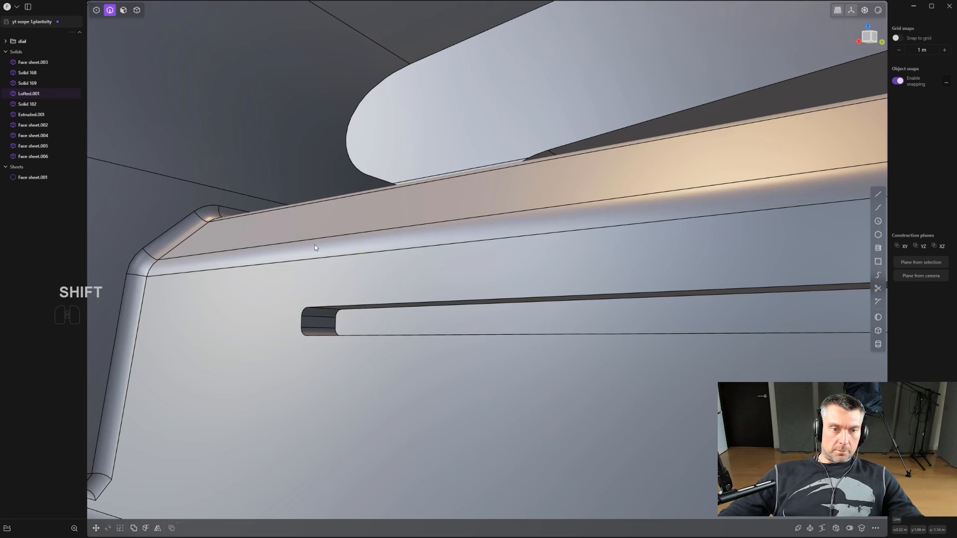
Chamfer the rim edges of the narrow slot in the rail block by about 0.007 m.
{"action": "left_click", "coordinate": [337, 309], "text": "shift"}
{"action": "left_click_drag", "start_coordinate": [337, 308], "coordinate": [337, 298], "text": "shift"}
{"action": "scroll", "coordinate": [337, 298], "scroll_direction": "down", "scroll_amount": 2}
{"action": "scroll", "coordinate": [401, 309], "scroll_direction": "down", "scroll_amount": 3}
{"action": "middle_click_drag", "start_coordinate": [401, 309], "coordinate": [537, 286], "text": "alt"}
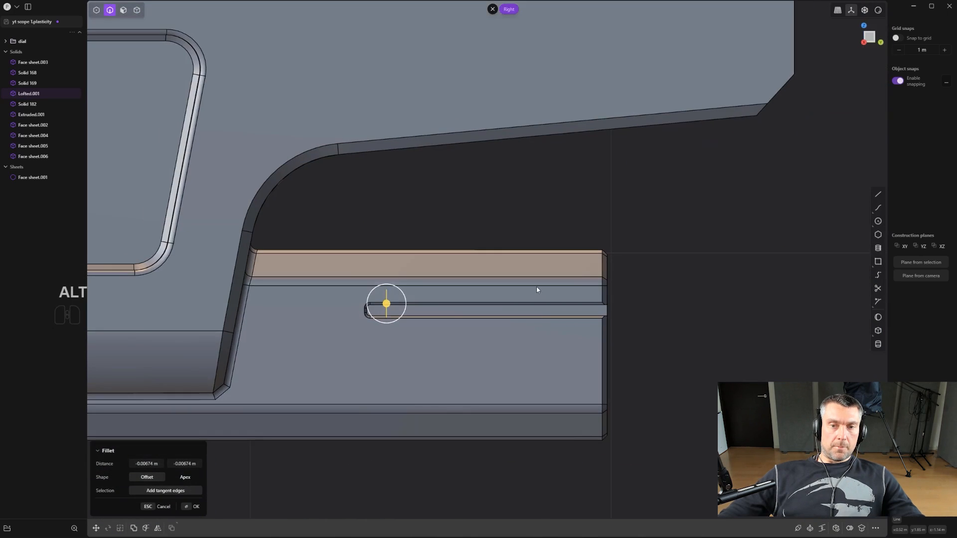
{"action": "right_click", "coordinate": [675, 264]}
{"action": "scroll", "coordinate": [683, 261], "scroll_direction": "down", "scroll_amount": 1}
{"action": "scroll", "coordinate": [675, 268], "scroll_direction": "down", "scroll_amount": 8}
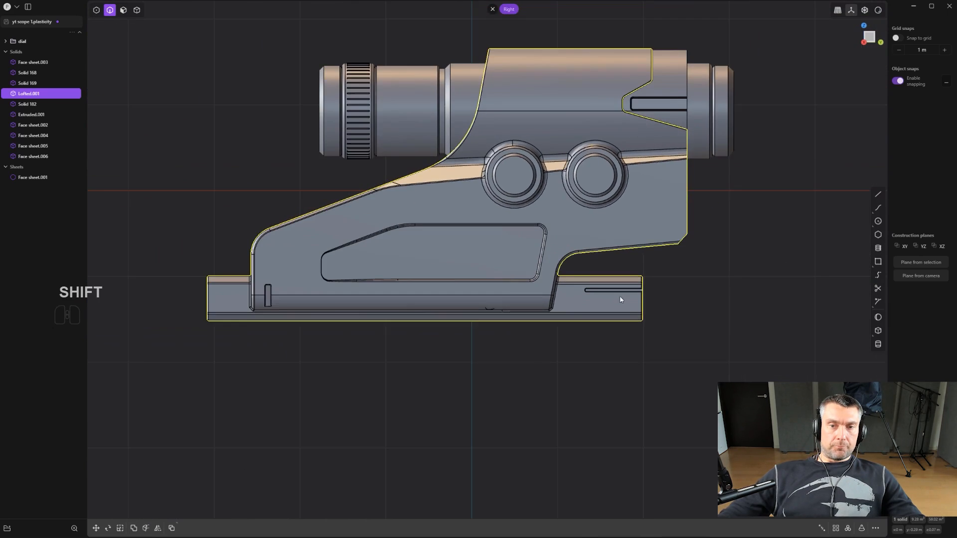
Hide the model's edge lines and switch the viewport shading to the copper-coloured matcap.
{"action": "key", "text": "ctrl+e"}
{"action": "scroll", "coordinate": [713, 307], "scroll_direction": "down", "scroll_amount": 1}
{"action": "middle_click_drag", "start_coordinate": [686, 292], "coordinate": [643, 269]}
{"action": "left_click", "coordinate": [878, 10]}
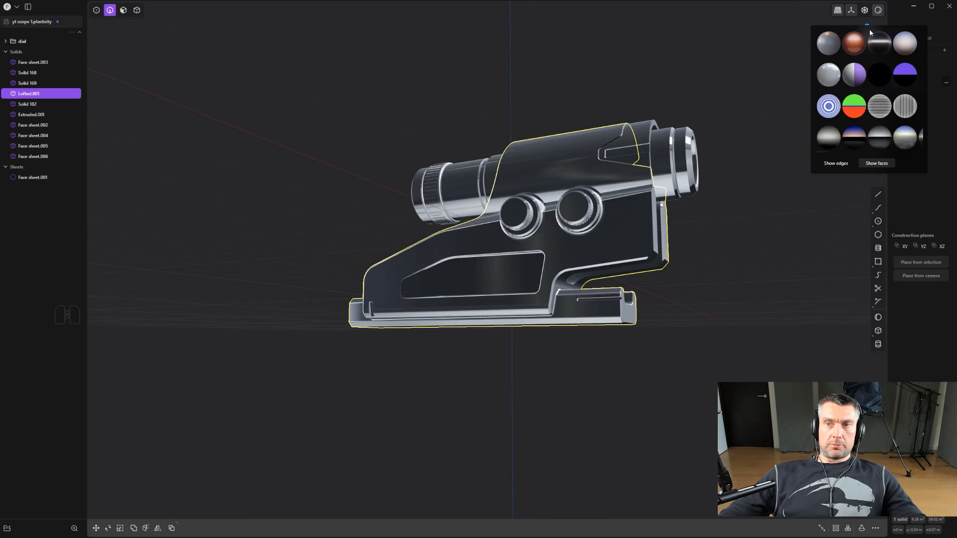
{"action": "left_click", "coordinate": [854, 43]}
{"action": "middle_click_drag", "start_coordinate": [616, 173], "coordinate": [612, 272]}
{"action": "scroll", "coordinate": [610, 210], "scroll_direction": "up", "scroll_amount": 1}
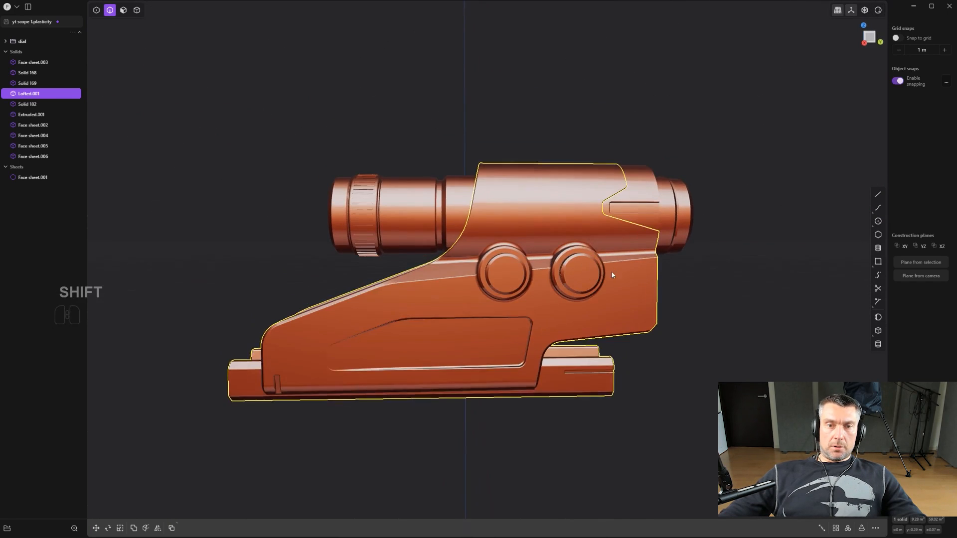
Show the edge lines again and offset the outer face outlines of both side knobs inward to small concentric circles.
{"action": "scroll", "coordinate": [573, 278], "scroll_direction": "up", "scroll_amount": 2}
{"action": "middle_click_drag", "start_coordinate": [534, 280], "coordinate": [453, 278]}
{"action": "key", "text": "3"}
{"action": "left_click_drag", "start_coordinate": [453, 278], "coordinate": [490, 282]}
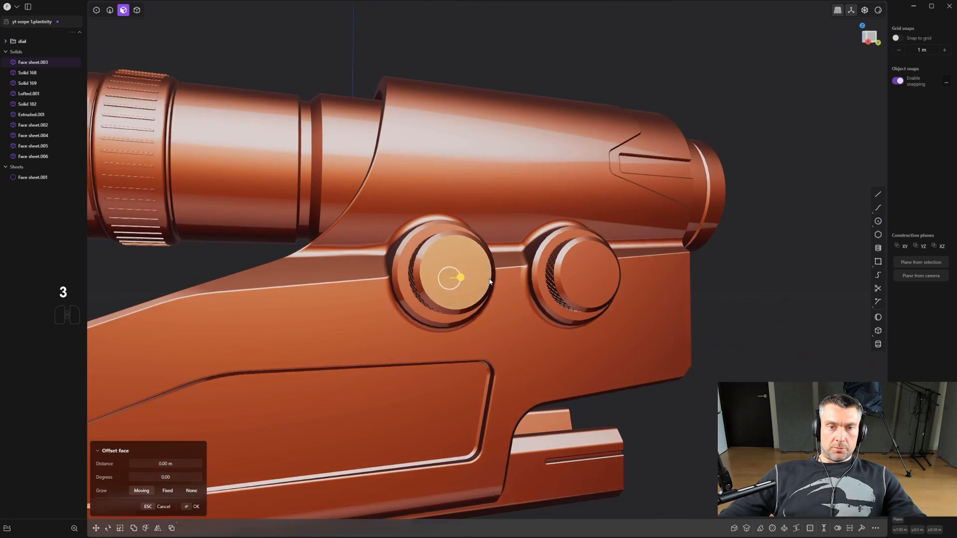
{"action": "middle_click_drag", "start_coordinate": [490, 281], "coordinate": [707, 276]}
{"action": "key", "text": "ctrl+e"}
{"action": "left_click", "coordinate": [612, 275], "text": "shift"}
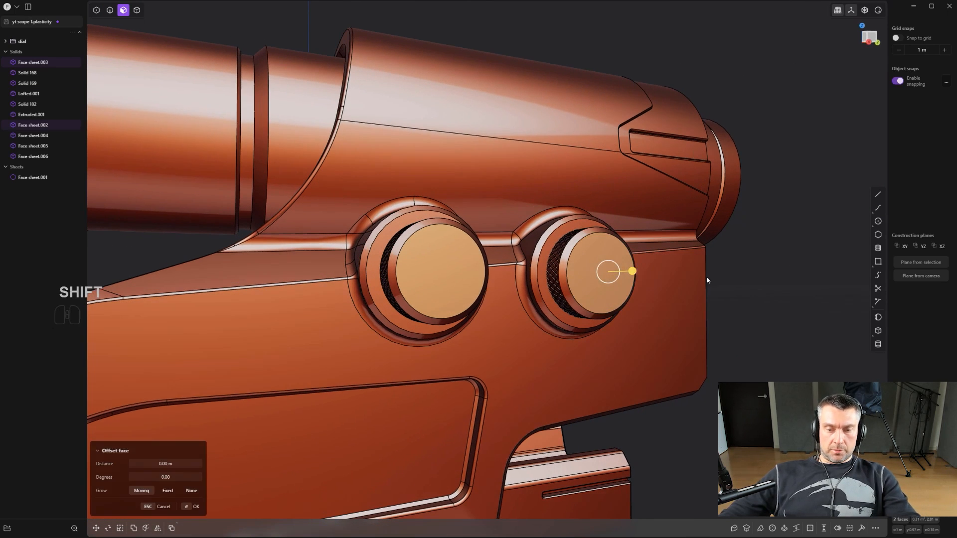
{"action": "key", "text": "o"}
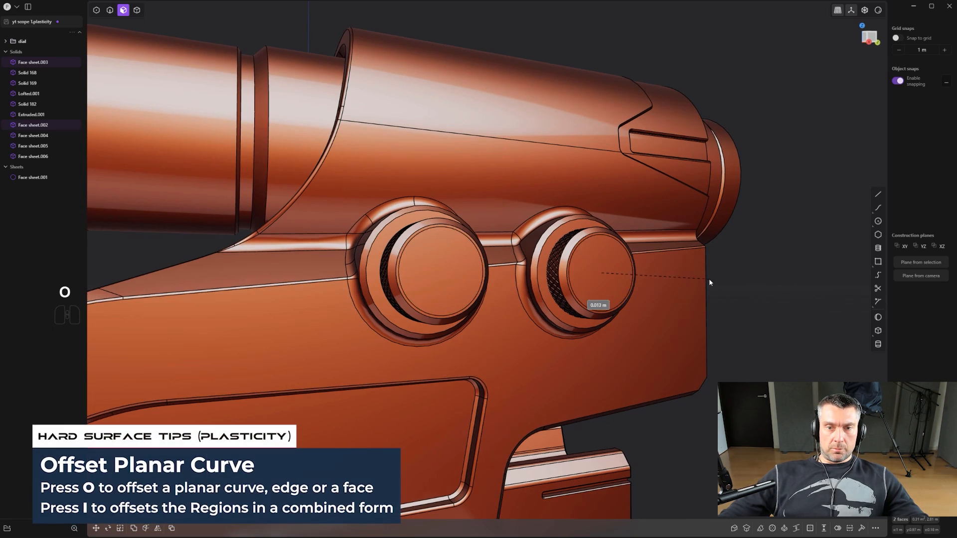
{"action": "left_click", "coordinate": [779, 289]}
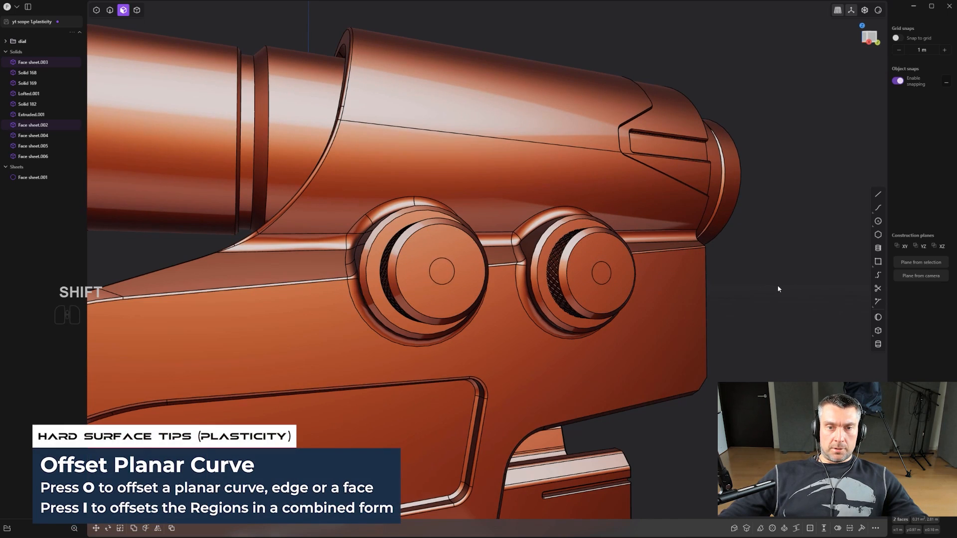
Offset the small circular faces on both side knobs inward to form centre holes.
{"action": "middle_click_drag", "start_coordinate": [780, 291], "coordinate": [483, 284]}
{"action": "key", "text": "2"}
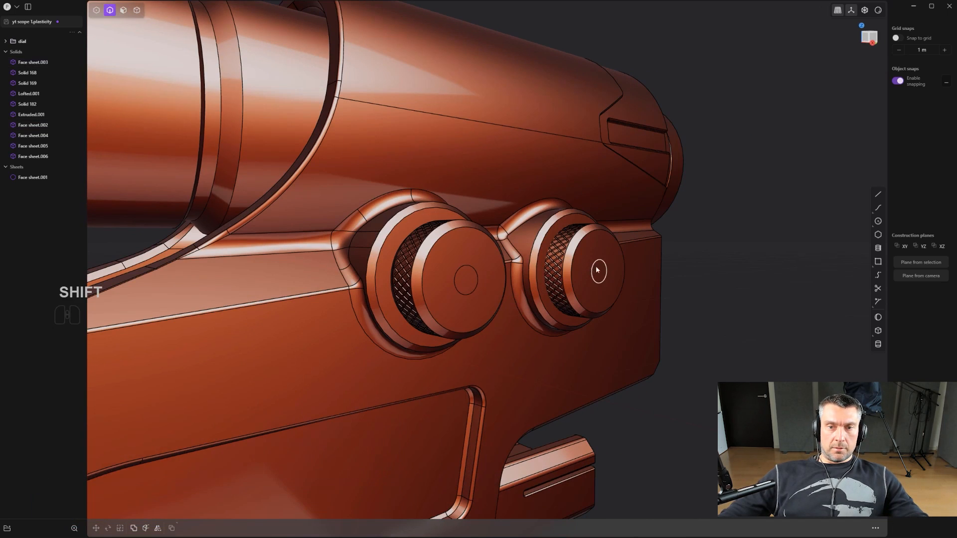
{"action": "key", "text": "3"}
{"action": "left_click", "coordinate": [599, 273]}
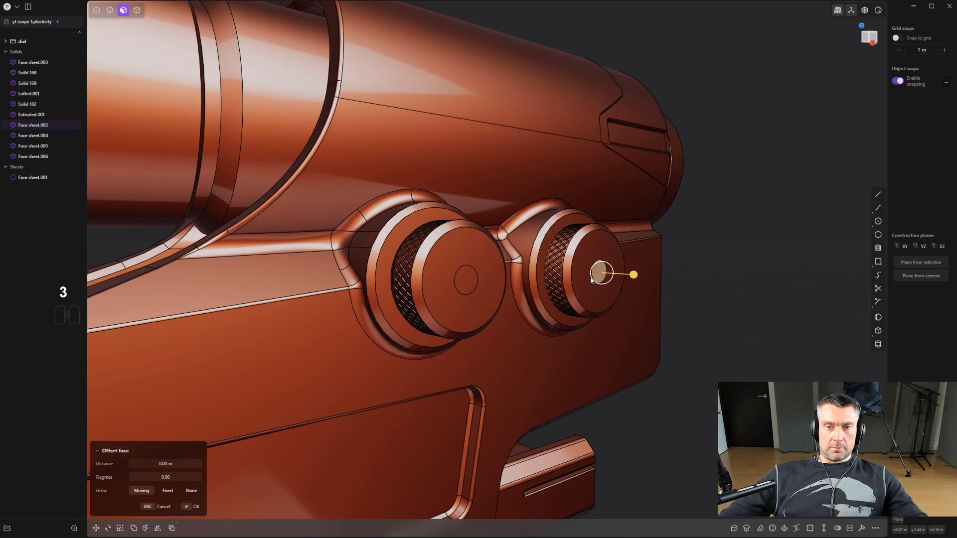
{"action": "left_click", "coordinate": [469, 280], "text": "shift"}
{"action": "left_click_drag", "start_coordinate": [492, 287], "coordinate": [479, 282]}
Fillet the rim edges of the centre holes in both knobs by about 0.018 m.
{"action": "left_click", "coordinate": [477, 272]}
{"action": "key", "text": "f"}
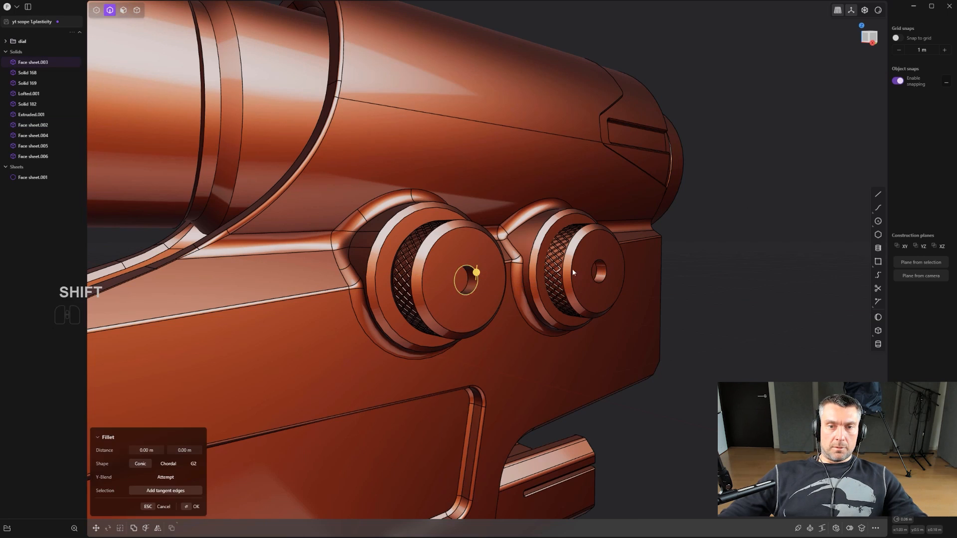
{"action": "left_click_drag", "start_coordinate": [607, 267], "coordinate": [608, 268]}
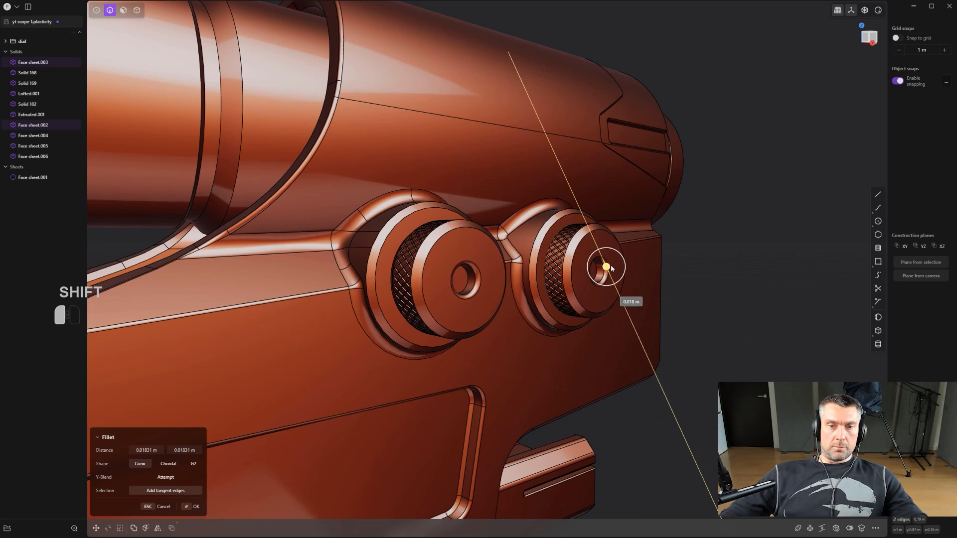
{"action": "right_click", "coordinate": [606, 267]}
{"action": "scroll", "coordinate": [613, 272], "scroll_direction": "down", "scroll_amount": 2}
{"action": "middle_click_drag", "start_coordinate": [630, 282], "coordinate": [543, 259], "text": "alt"}
{"action": "left_click", "coordinate": [679, 279]}
{"action": "scroll", "coordinate": [678, 277], "scroll_direction": "up", "scroll_amount": 2}
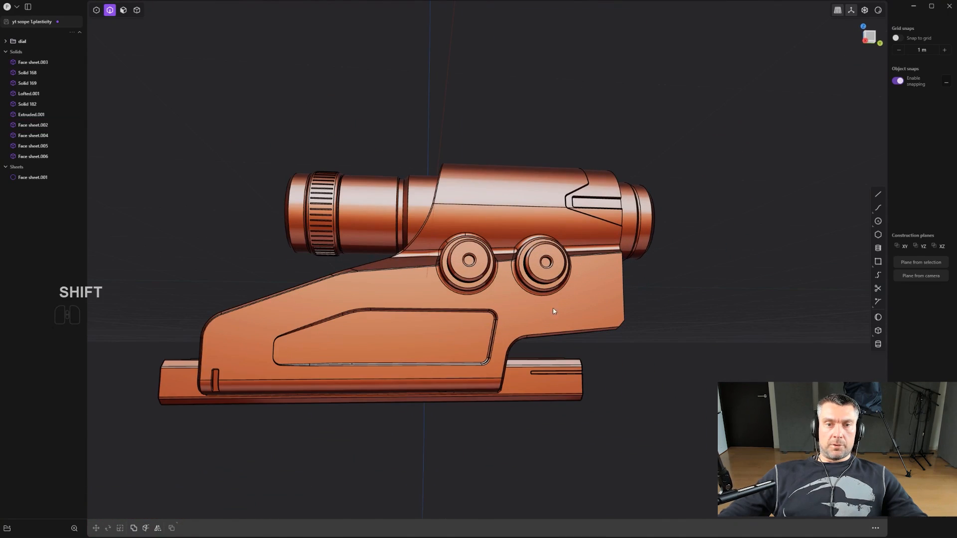
Cut a box pocket about 0.11 m wide, 0.20 m long and 0.11 m deep into one side of the rail's end face.
{"action": "mouse_move", "coordinate": [553, 311]}
{"action": "middle_mouse_down", "text": "shift"}
{"action": "mouse_move", "coordinate": [558, 286]}
{"action": "mouse_move", "coordinate": [534, 281]}
{"action": "mouse_move", "coordinate": [504, 322]}
{"action": "middle_mouse_up", "text": "shift"}
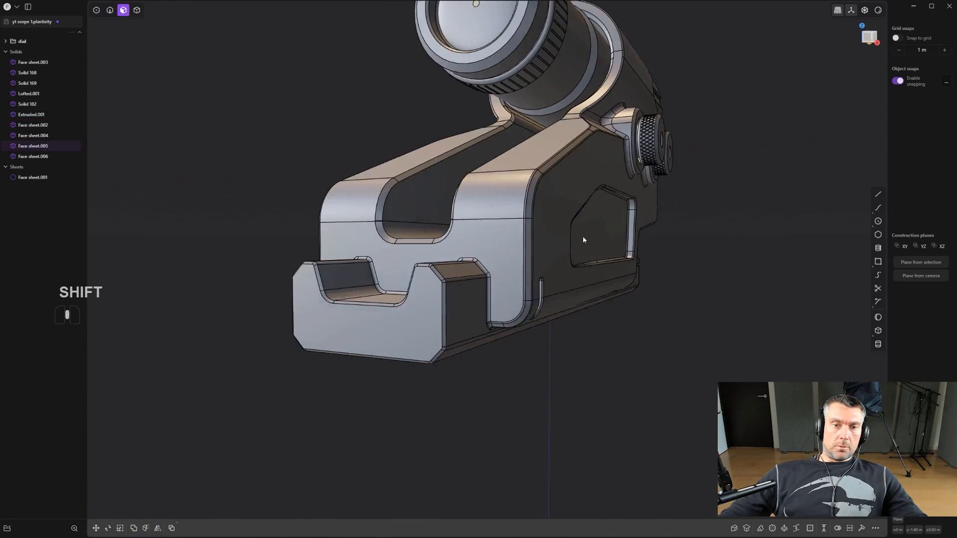
{"action": "middle_click_drag", "start_coordinate": [583, 239], "coordinate": [555, 231]}
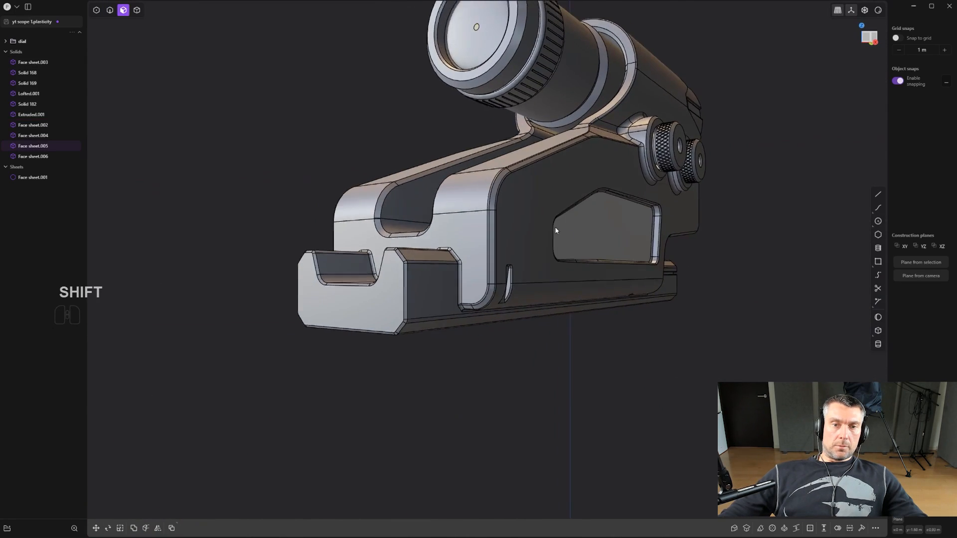
{"action": "scroll", "coordinate": [555, 227], "scroll_direction": "down", "scroll_amount": 2}
{"action": "scroll", "coordinate": [542, 237], "scroll_direction": "up", "scroll_amount": 4}
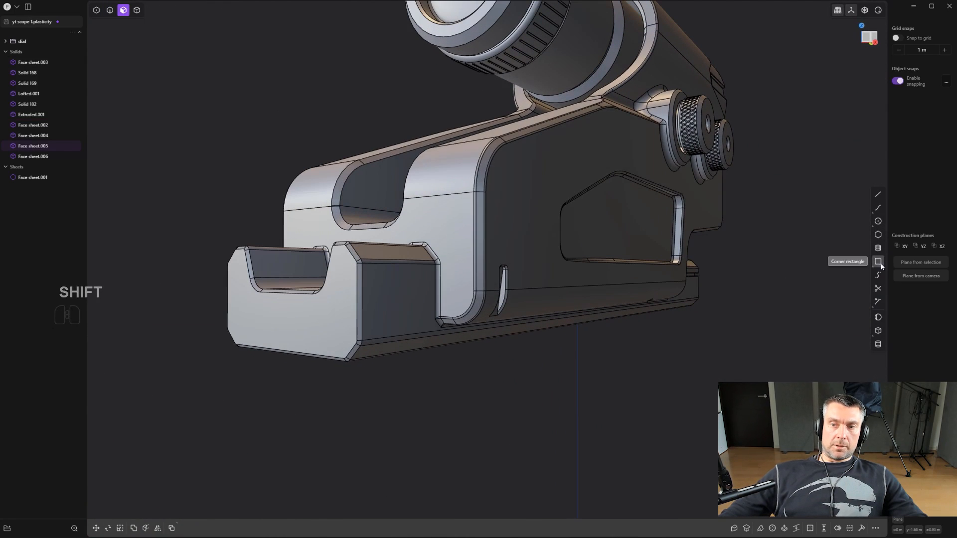
{"action": "left_click", "coordinate": [878, 331]}
{"action": "middle_click_drag", "start_coordinate": [382, 328], "coordinate": [447, 335], "text": "shift"}
{"action": "scroll", "coordinate": [447, 335], "scroll_direction": "up", "scroll_amount": 1}
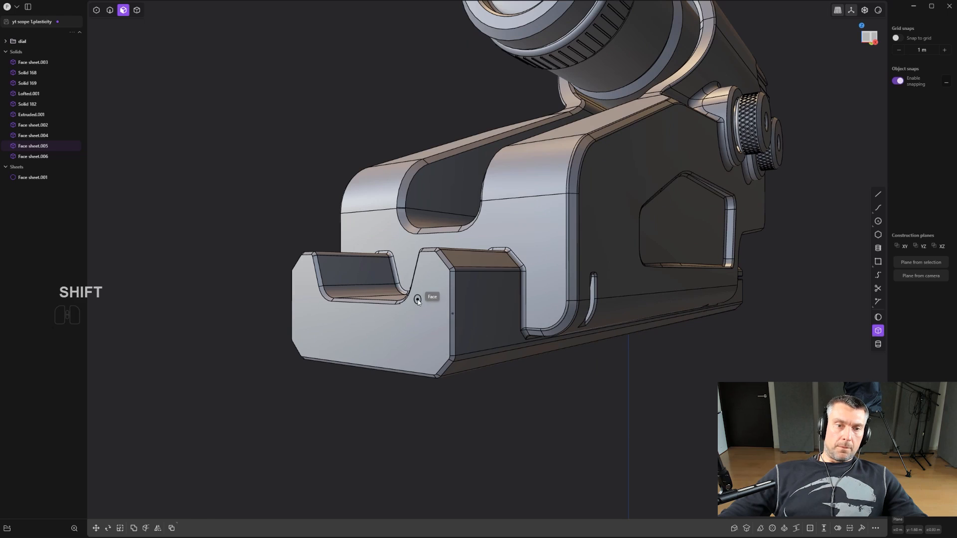
{"action": "left_click_drag", "start_coordinate": [437, 349], "coordinate": [438, 349]}
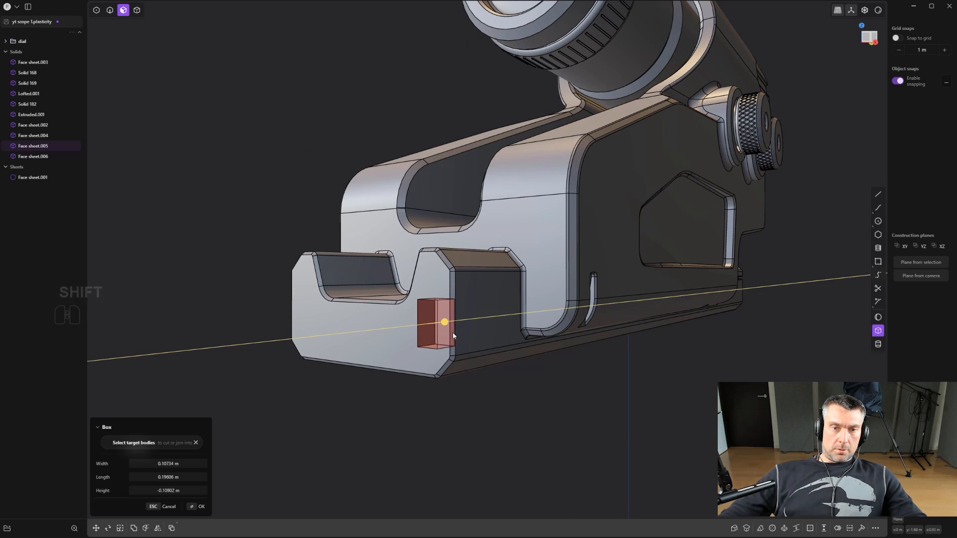
{"action": "left_click", "coordinate": [459, 330]}
Round the corner edges of the rectangular pocket in the rail's end face and bevel its rim.
{"action": "scroll", "coordinate": [436, 319], "scroll_direction": "up", "scroll_amount": 1}
{"action": "key", "text": "2"}
{"action": "middle_click_drag", "start_coordinate": [420, 302], "coordinate": [438, 279]}
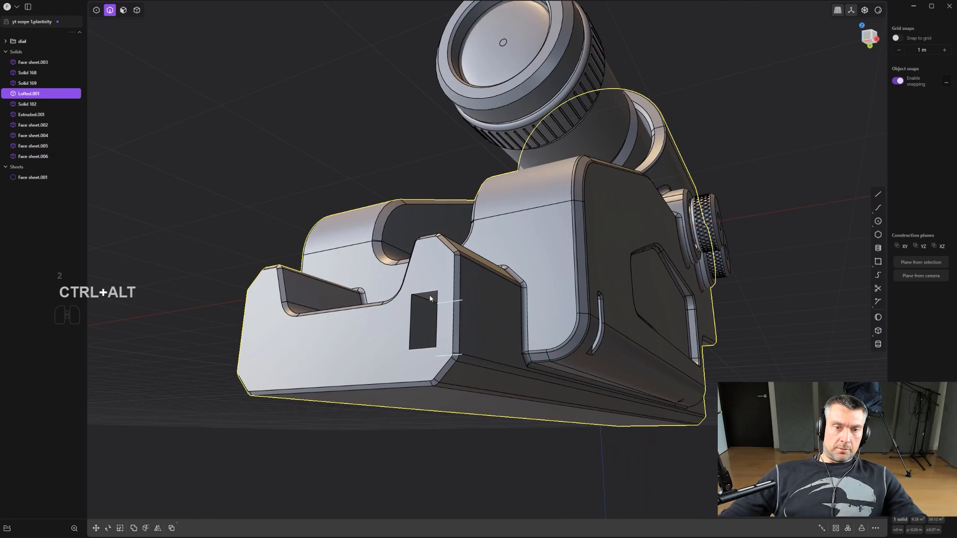
{"action": "left_click", "coordinate": [429, 299], "text": "ctrl+alt"}
{"action": "key", "text": "b"}
{"action": "left_click_drag", "start_coordinate": [429, 299], "coordinate": [441, 311]}
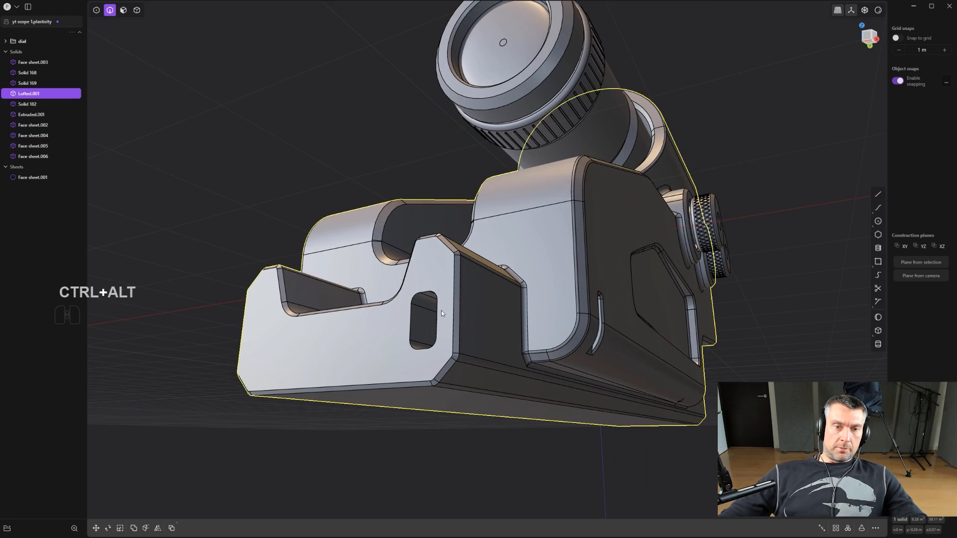
{"action": "right_click", "coordinate": [442, 312]}
{"action": "scroll", "coordinate": [442, 312], "scroll_direction": "down", "scroll_amount": 4}
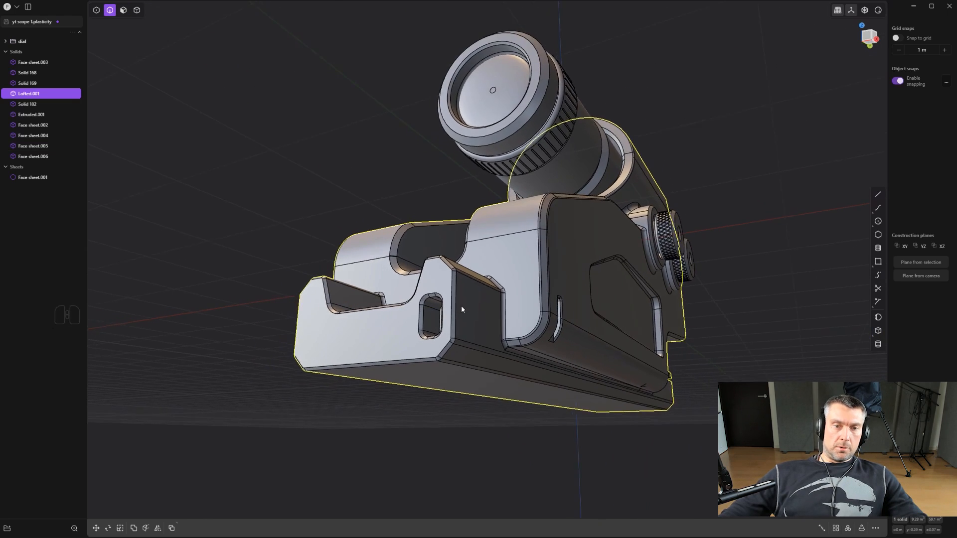
Mirror the mount body across its centre plane and union the halves to repeat the pocket on the opposite side.
{"action": "middle_click_drag", "start_coordinate": [489, 337], "coordinate": [534, 357]}
{"action": "left_click", "coordinate": [536, 367]}
{"action": "key", "text": "4"}
{"action": "left_click", "coordinate": [553, 324]}
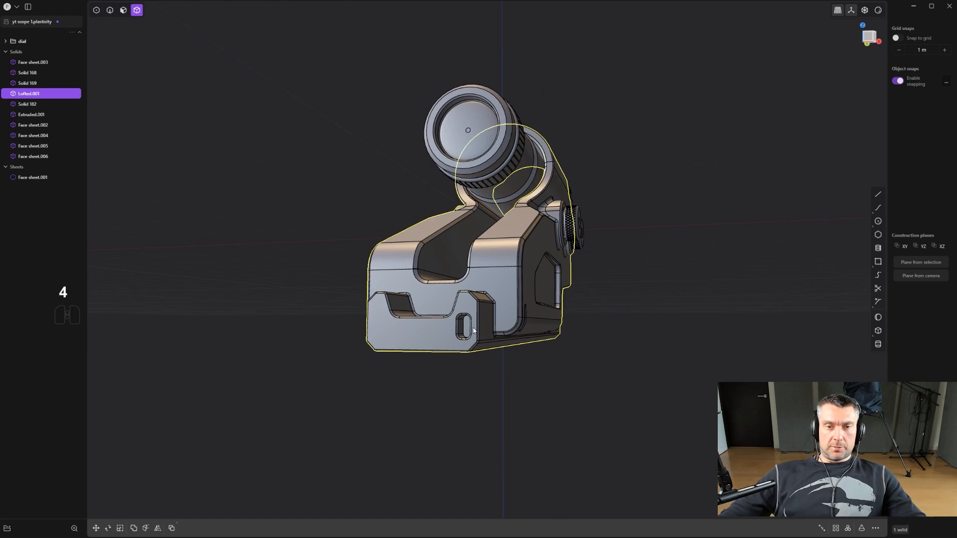
{"action": "key", "text": "alt+x"}
{"action": "key", "text": "q"}
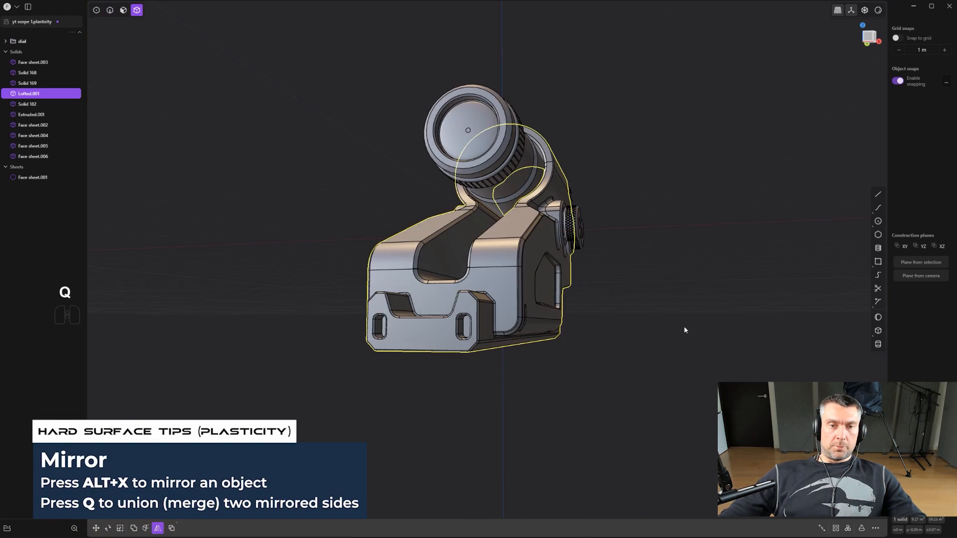
{"action": "middle_click_drag", "start_coordinate": [686, 329], "coordinate": [582, 270]}
Switch the viewport shading of the scope to the copper-coloured matcap.
{"action": "key", "text": "KP_5"}
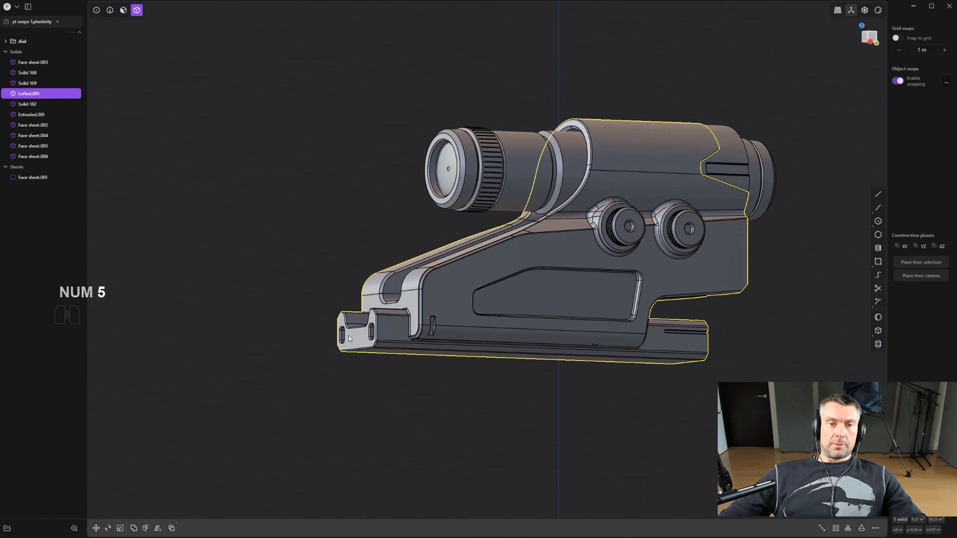
{"action": "middle_click_drag", "start_coordinate": [459, 313], "coordinate": [637, 237]}
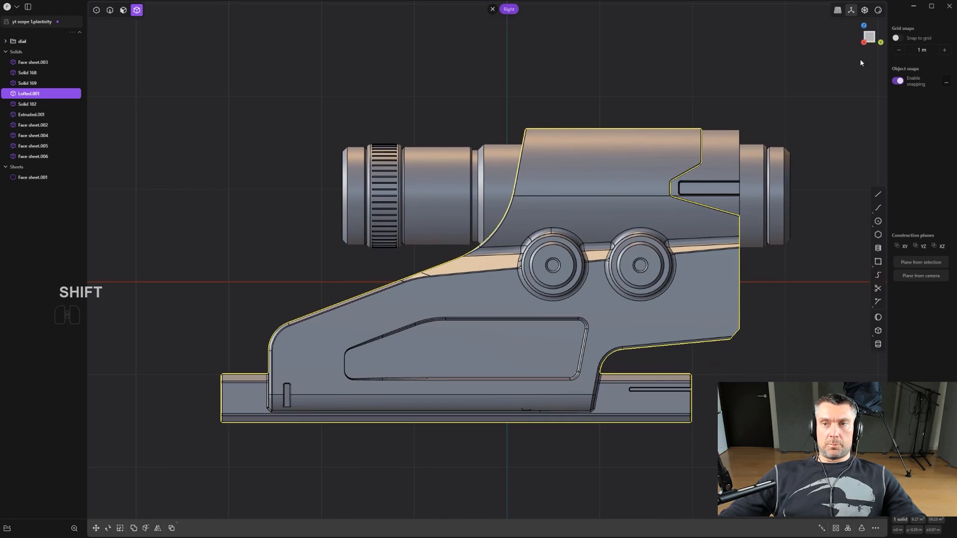
{"action": "scroll", "coordinate": [850, 69], "scroll_direction": "down", "scroll_amount": 2}
{"action": "left_click", "coordinate": [880, 13]}
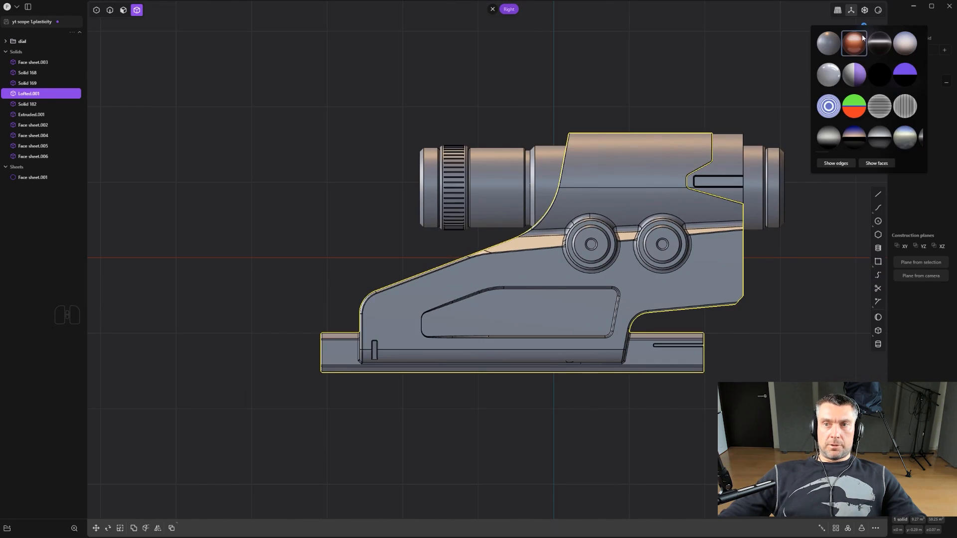
{"action": "left_click", "coordinate": [854, 43]}
Clear the selection and examine the scope and mount from the side, both ends and oblique angles.
{"action": "middle_click_drag", "start_coordinate": [740, 132], "coordinate": [646, 166], "text": "shift"}
{"action": "scroll", "coordinate": [657, 133], "scroll_direction": "up", "scroll_amount": 1}
{"action": "left_click", "coordinate": [658, 132]}
{"action": "middle_click_drag", "start_coordinate": [522, 163], "coordinate": [598, 199], "text": "shift"}
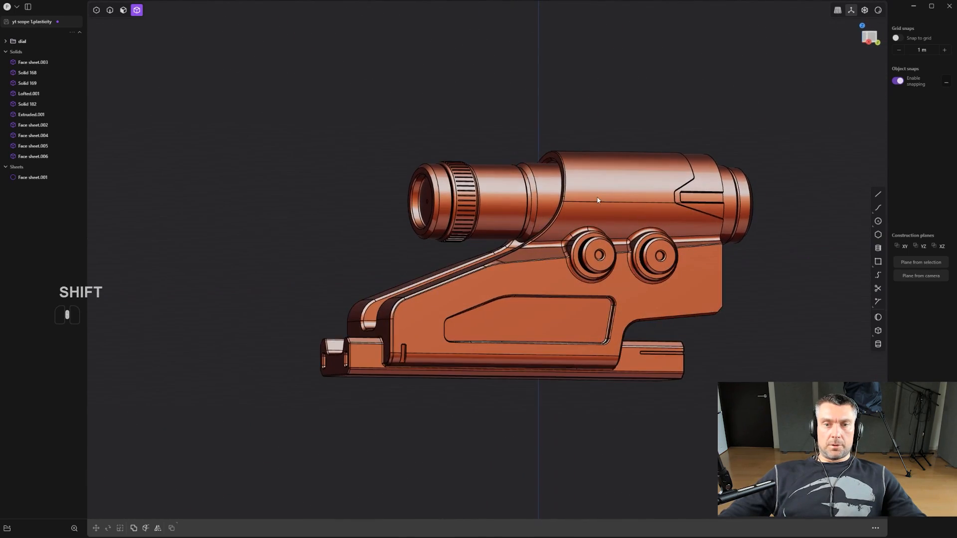
{"action": "scroll", "coordinate": [558, 223], "scroll_direction": "down", "scroll_amount": 1}
{"action": "mouse_move", "coordinate": [498, 235]}
{"action": "middle_mouse_down"}
{"action": "mouse_move", "coordinate": [726, 223]}
{"action": "mouse_move", "coordinate": [491, 228]}
{"action": "middle_mouse_up"}
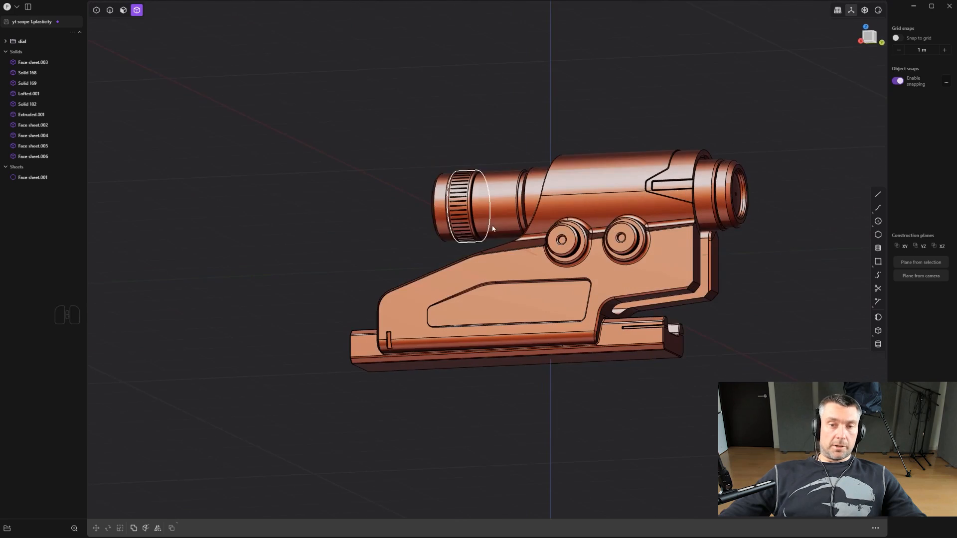
{"action": "middle_click_drag", "start_coordinate": [553, 230], "coordinate": [581, 207], "text": "shift"}
{"action": "scroll", "coordinate": [484, 218], "scroll_direction": "up", "scroll_amount": 3}
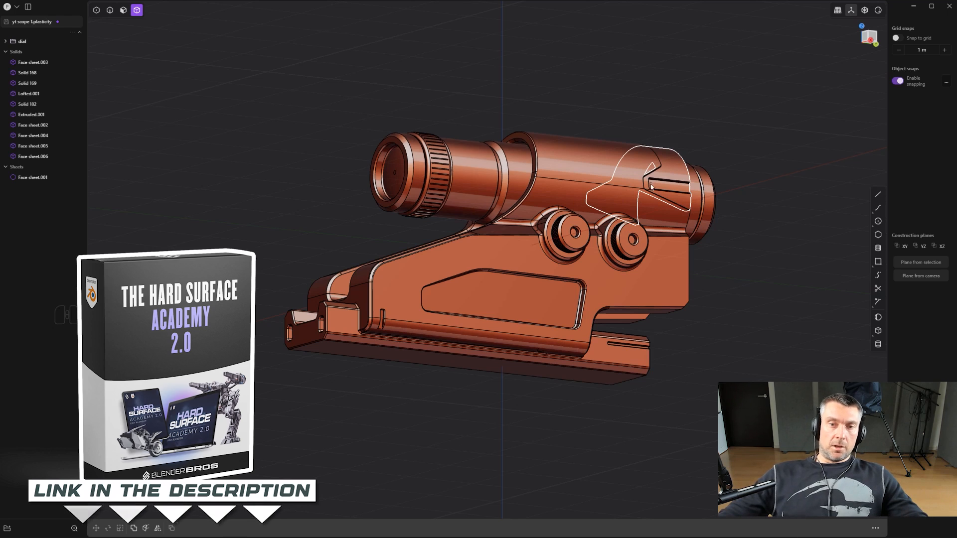
{"action": "middle_click_drag", "start_coordinate": [672, 246], "coordinate": [396, 196], "text": "alt"}
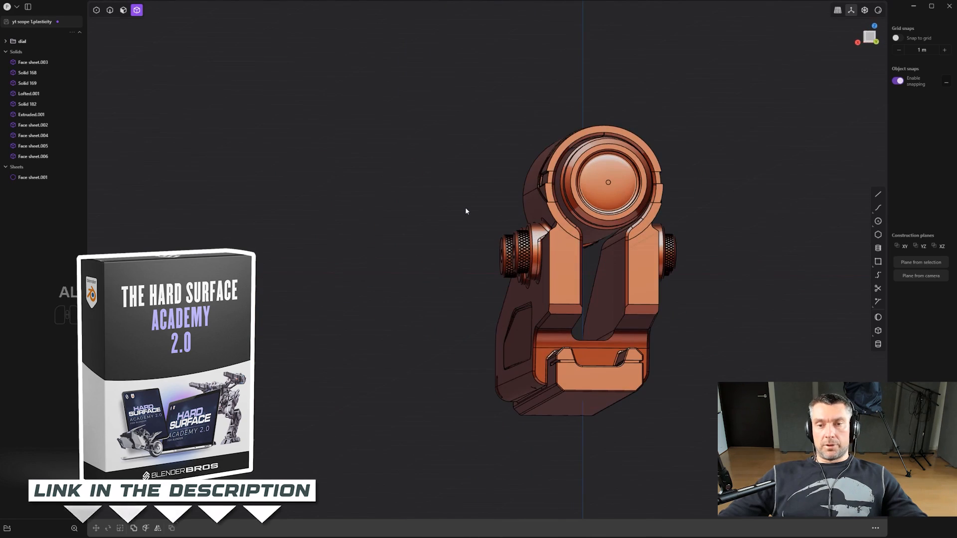